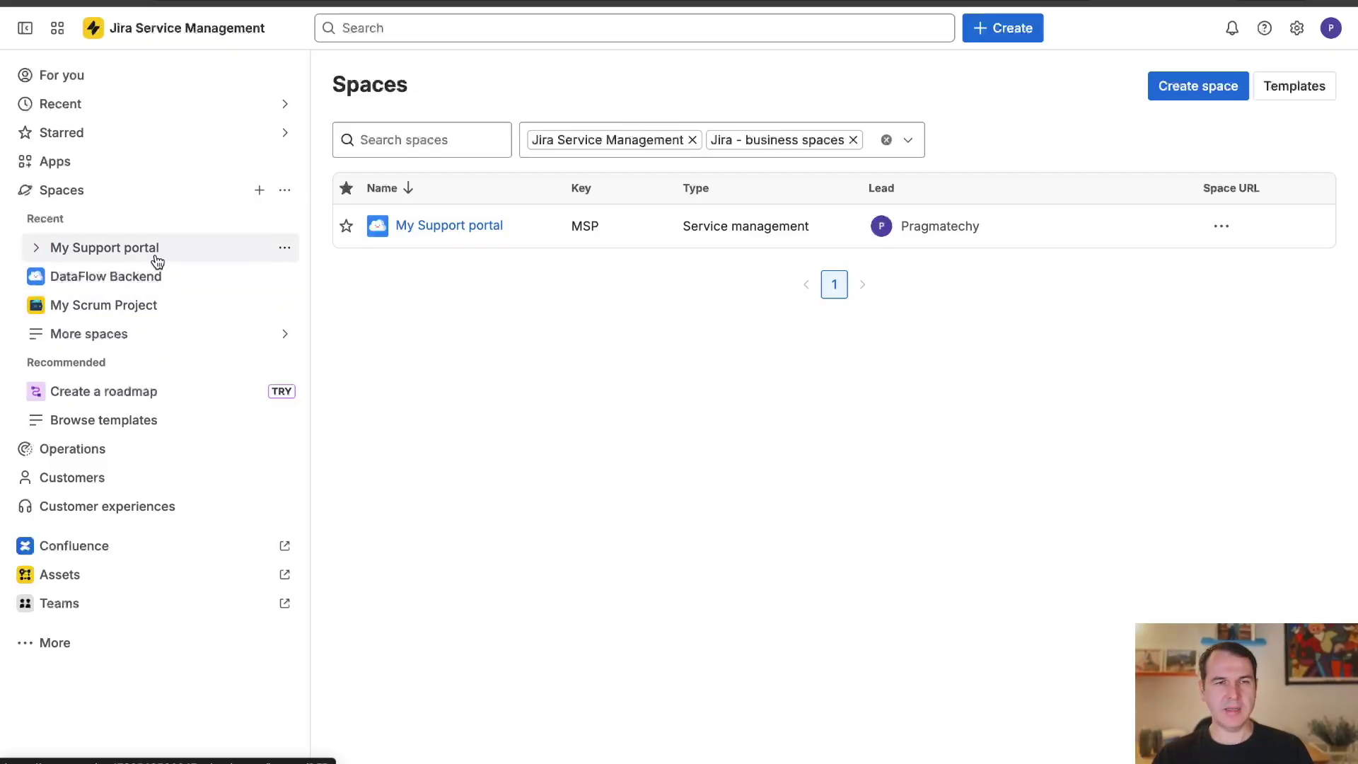
# Step: Start creating a new space and open the Basic IT service management template from the Service management category
pyautogui.click(259, 190)
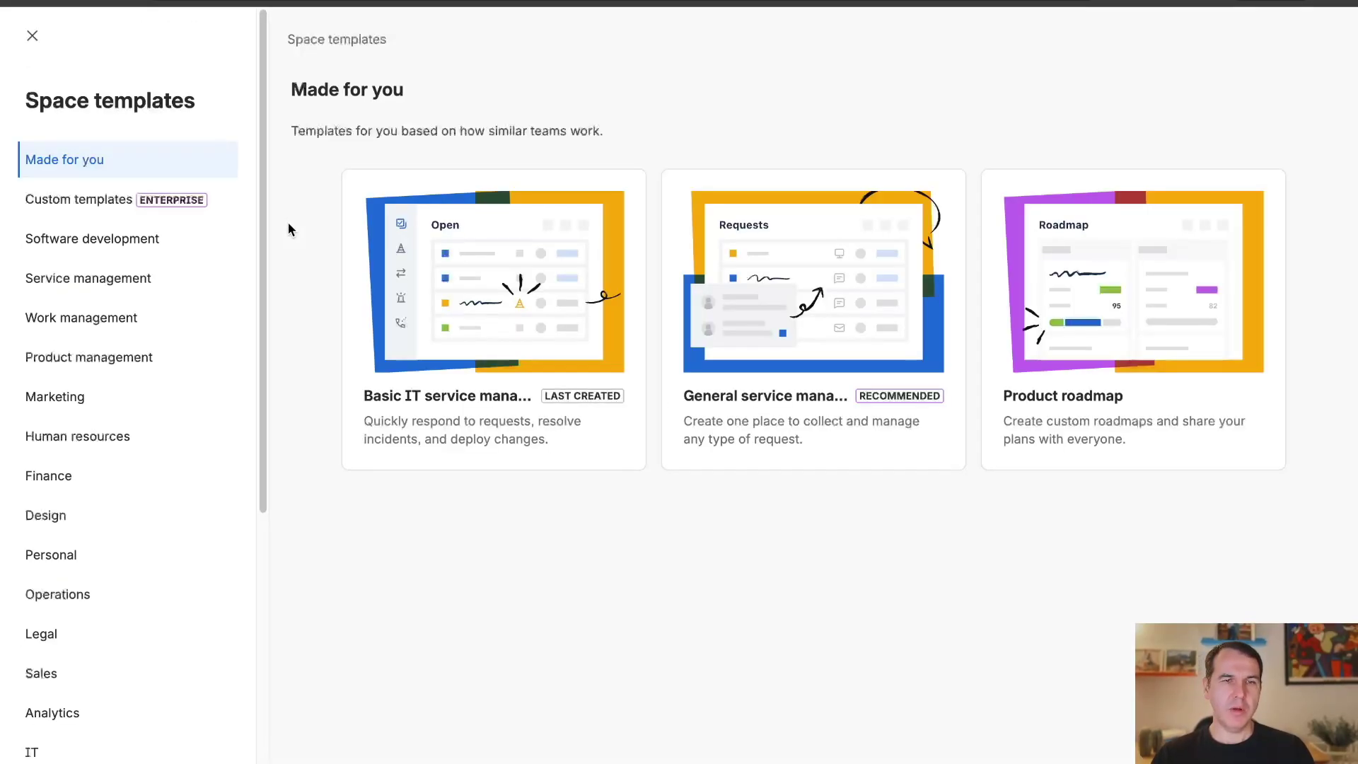
pyautogui.click(137, 287)
pyautogui.scroll(-2, 417, 365)
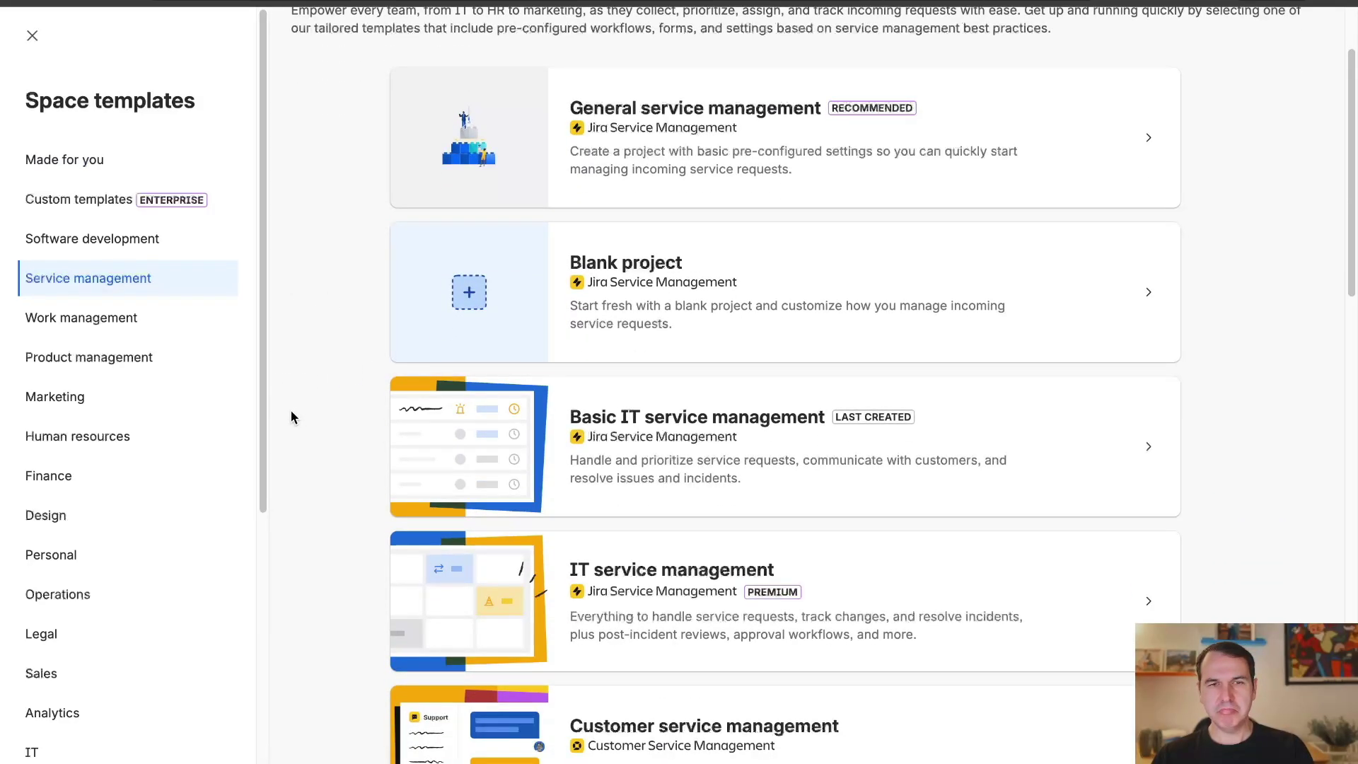
pyautogui.click(1047, 432)
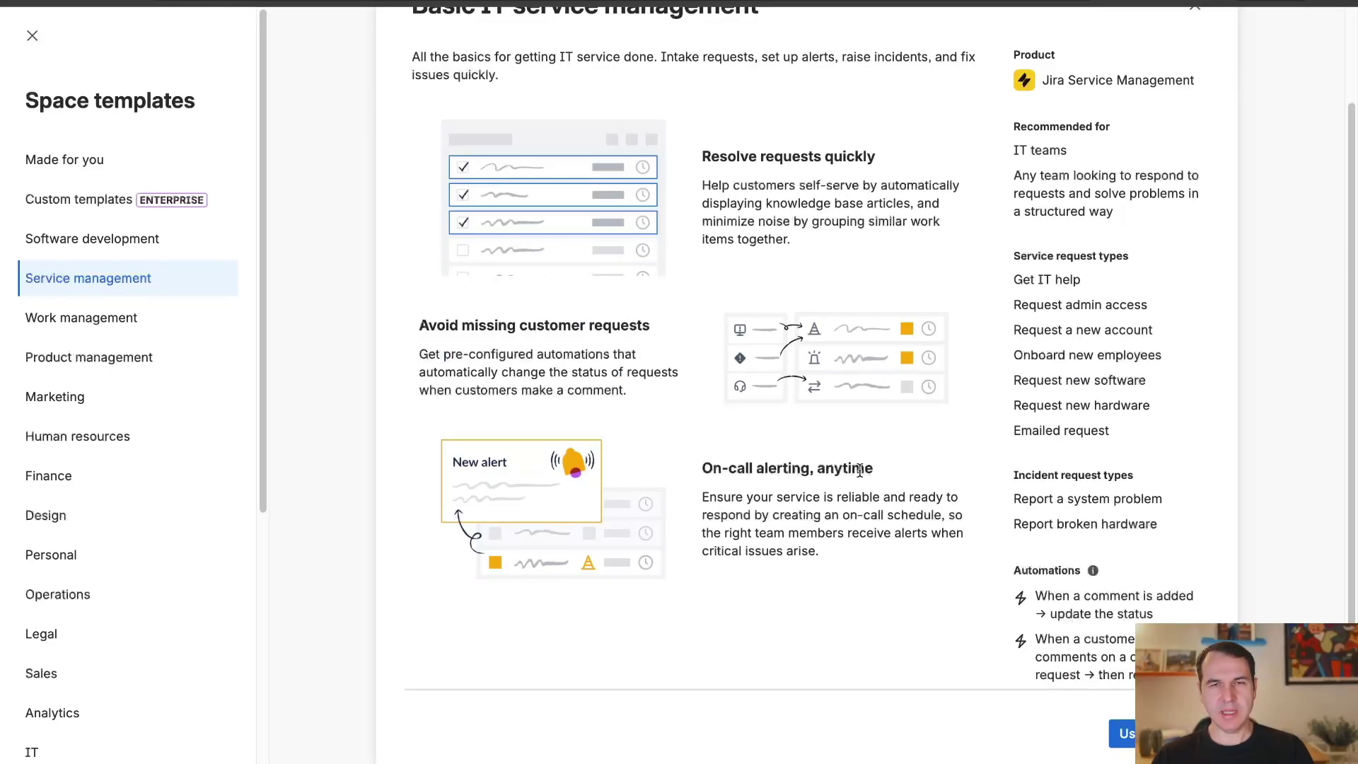
# Step: Review the template's service request types and automations, and start a new project from it
pyautogui.scroll(-1, 873, 488)
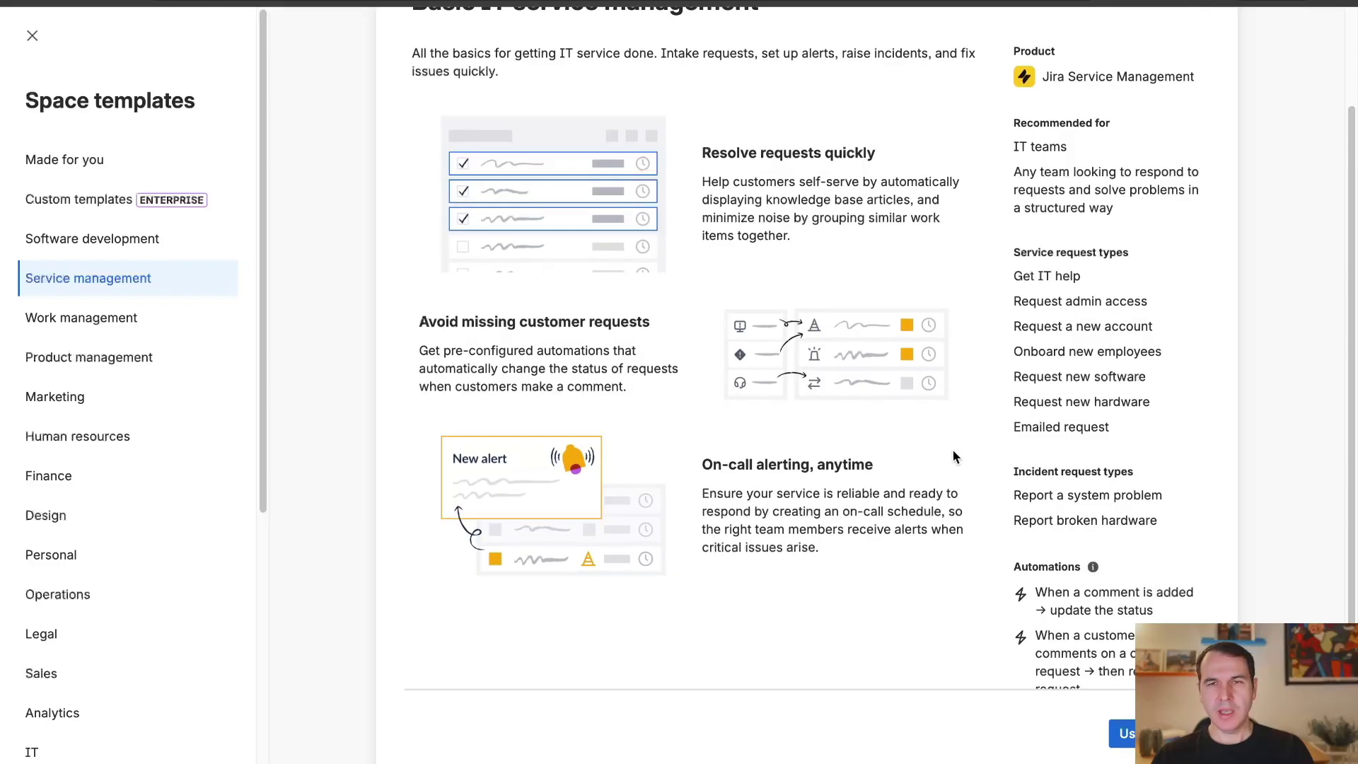
pyautogui.moveTo(1018, 283); pyautogui.dragTo(1182, 473)
pyautogui.scroll(-1, 1096, 570)
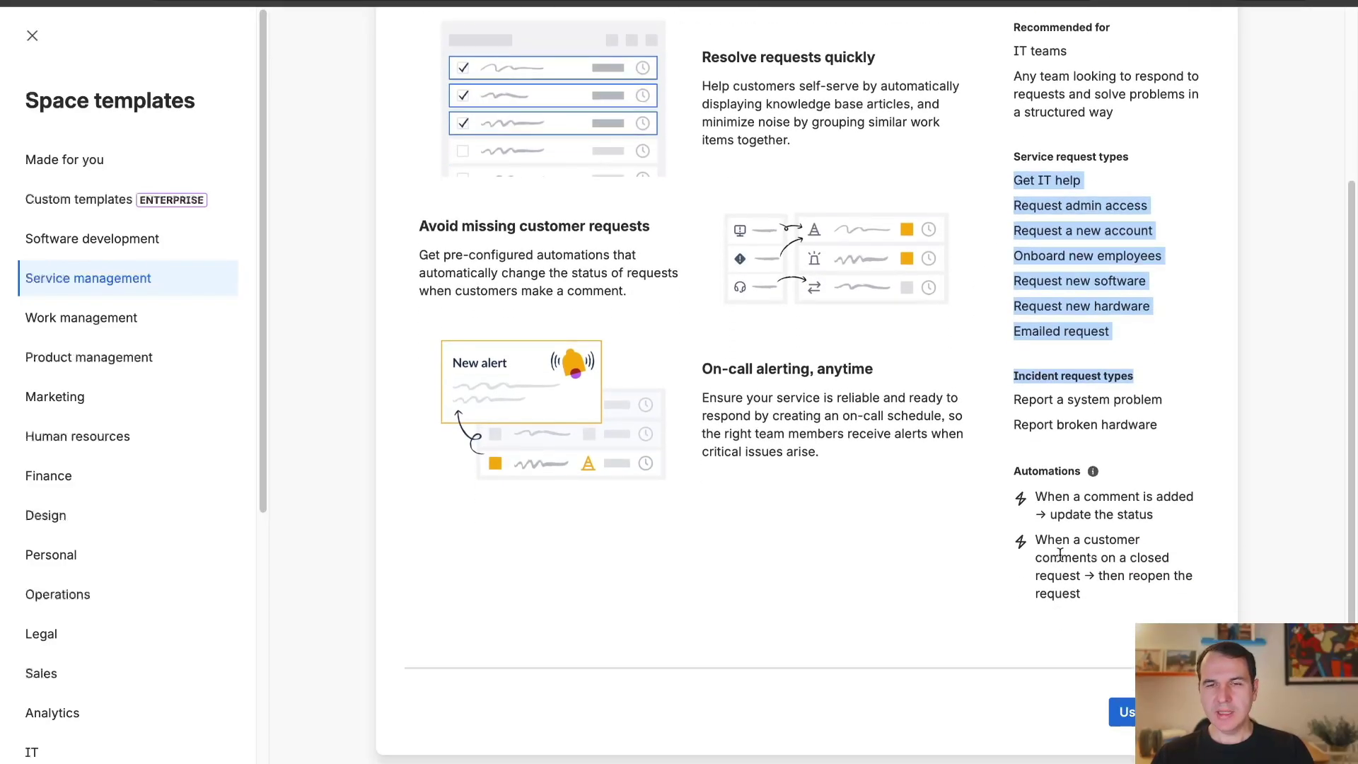
pyautogui.moveTo(1103, 597); pyautogui.dragTo(1019, 498)
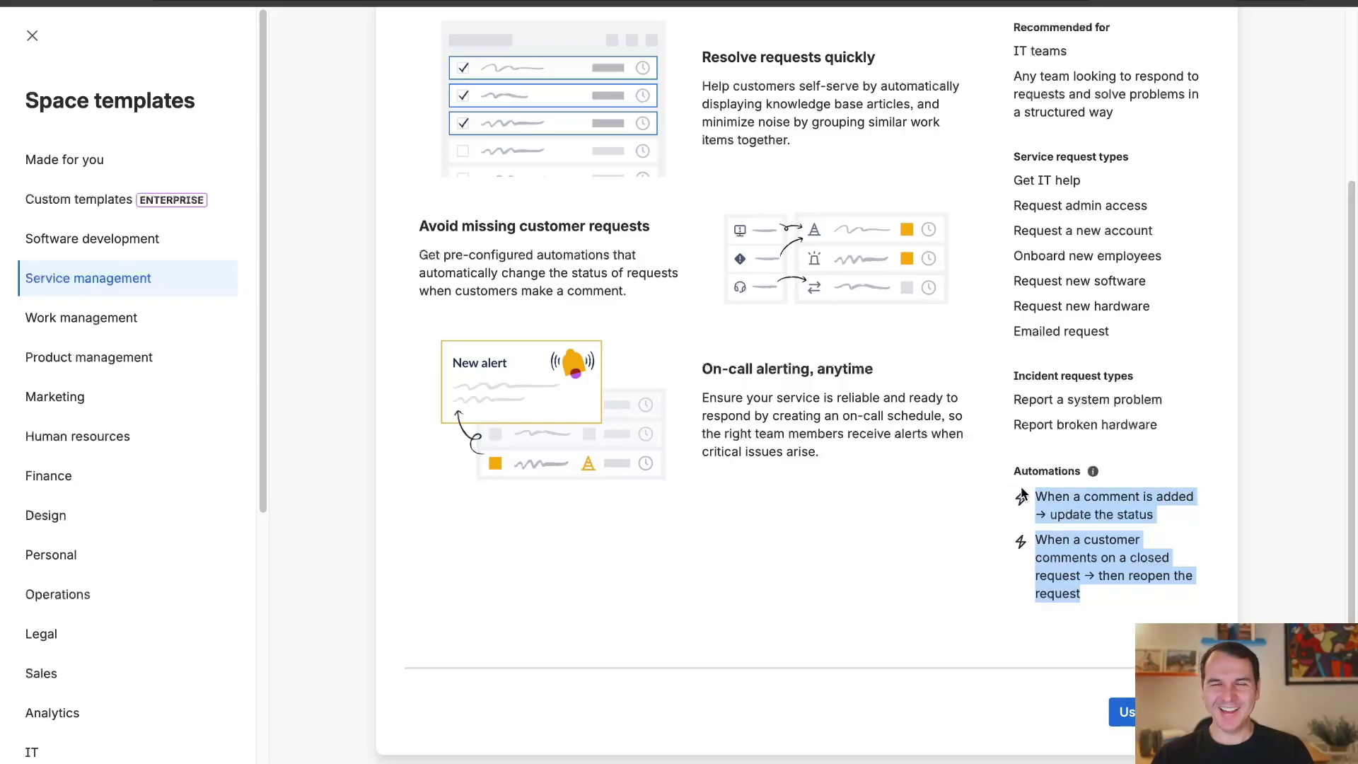
pyautogui.moveTo(1022, 495)
pyautogui.mouseDown()
pyautogui.moveTo(1023, 536)
pyautogui.moveTo(1021, 495)
pyautogui.mouseUp()
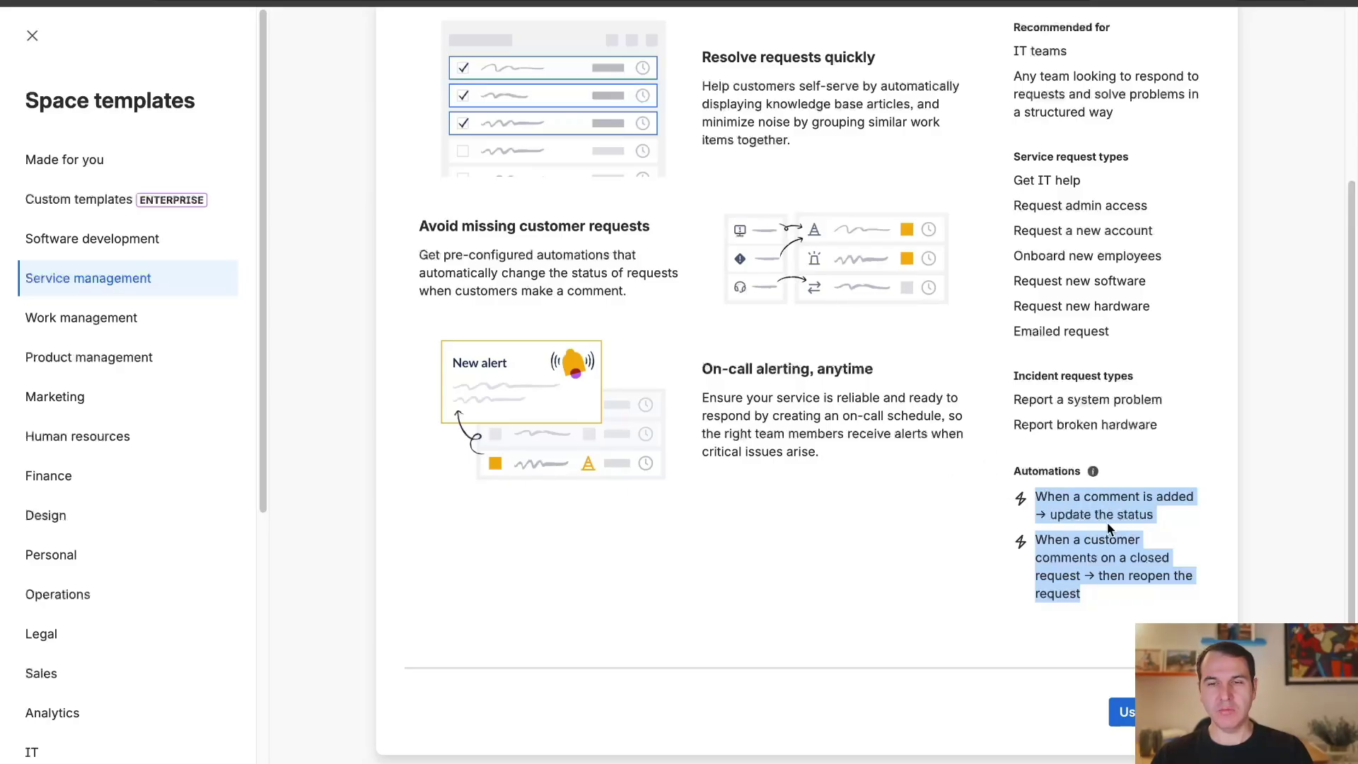
pyautogui.click(1077, 507)
pyautogui.scroll(3, 997, 510)
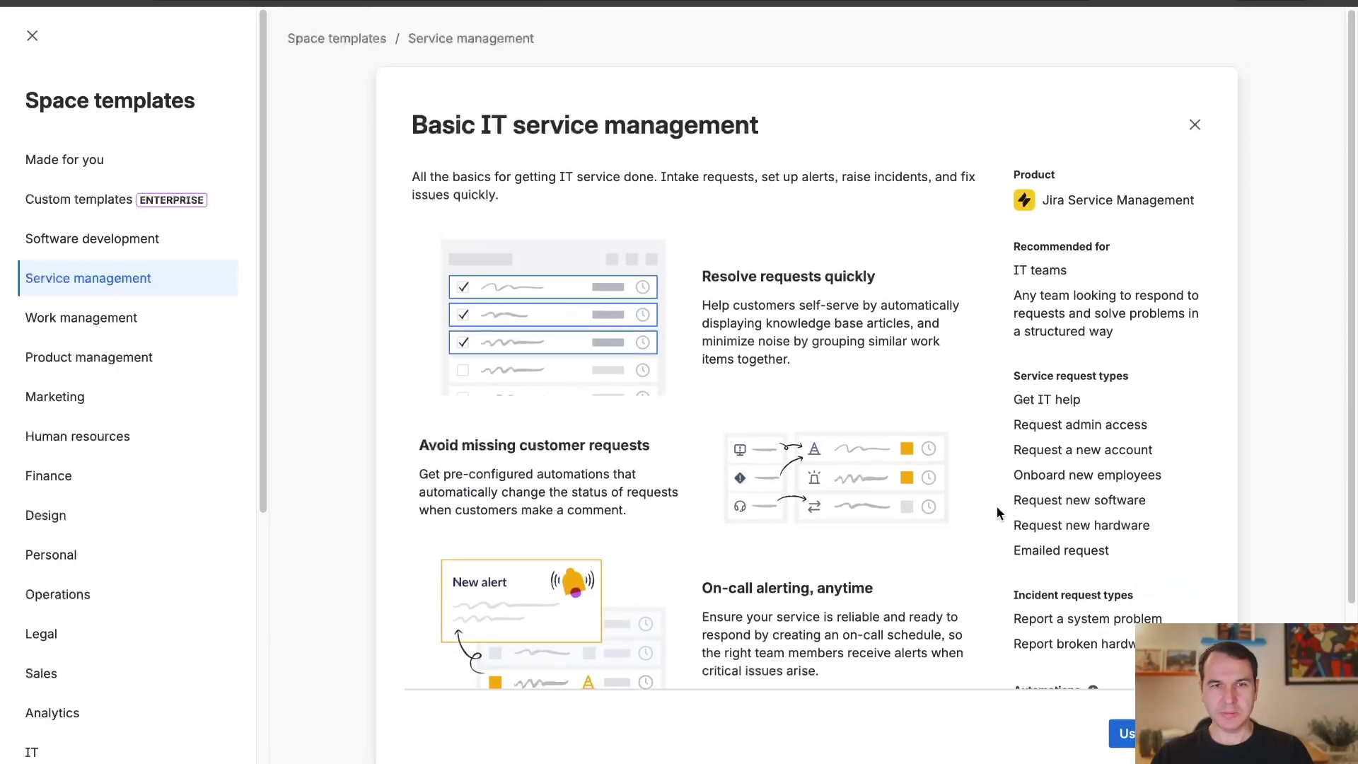
pyautogui.scroll(-3, 983, 516)
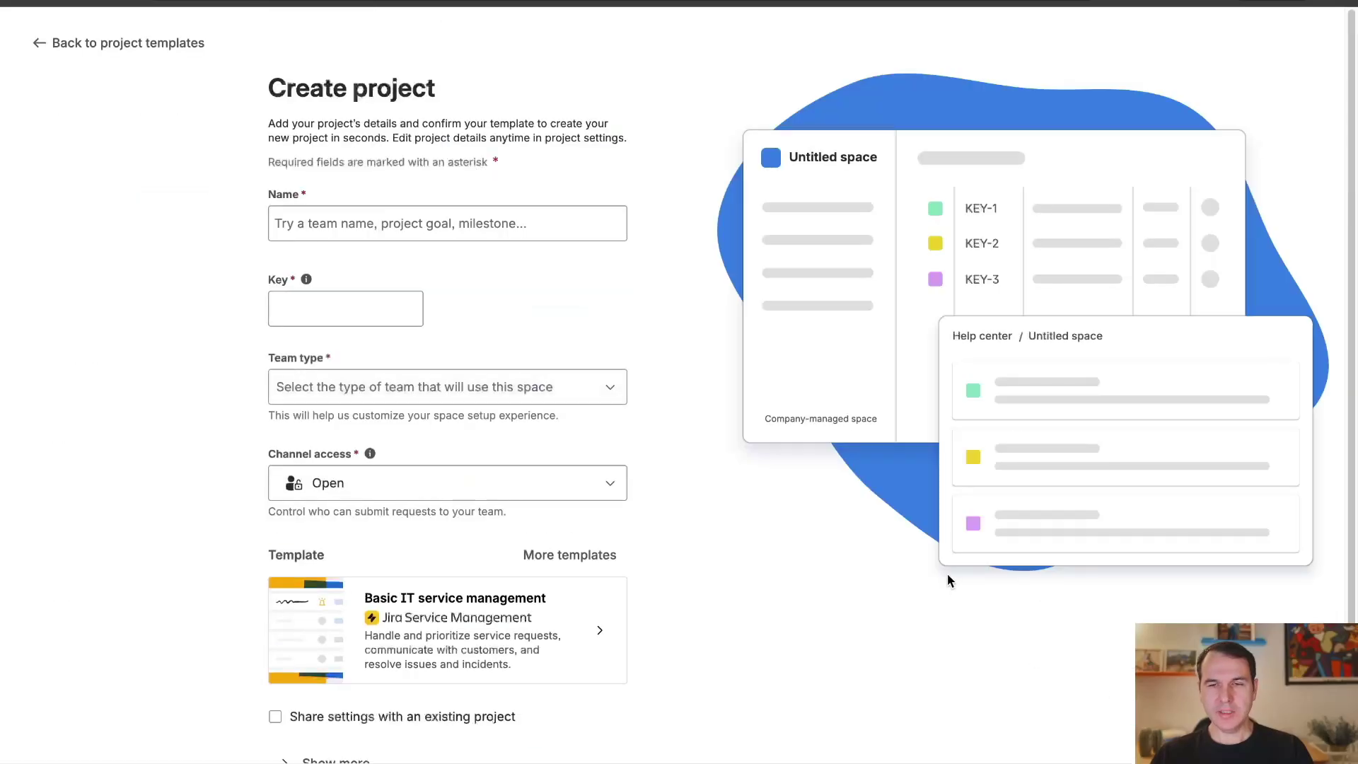
pyautogui.click(329, 307)
pyautogui.write('IT SU')
pyautogui.press('BackSpace')
pyautogui.press('BackSpace')
pyautogui.press('BackSpace')
pyautogui.press('BackSpace')
pyautogui.press('BackSpace')
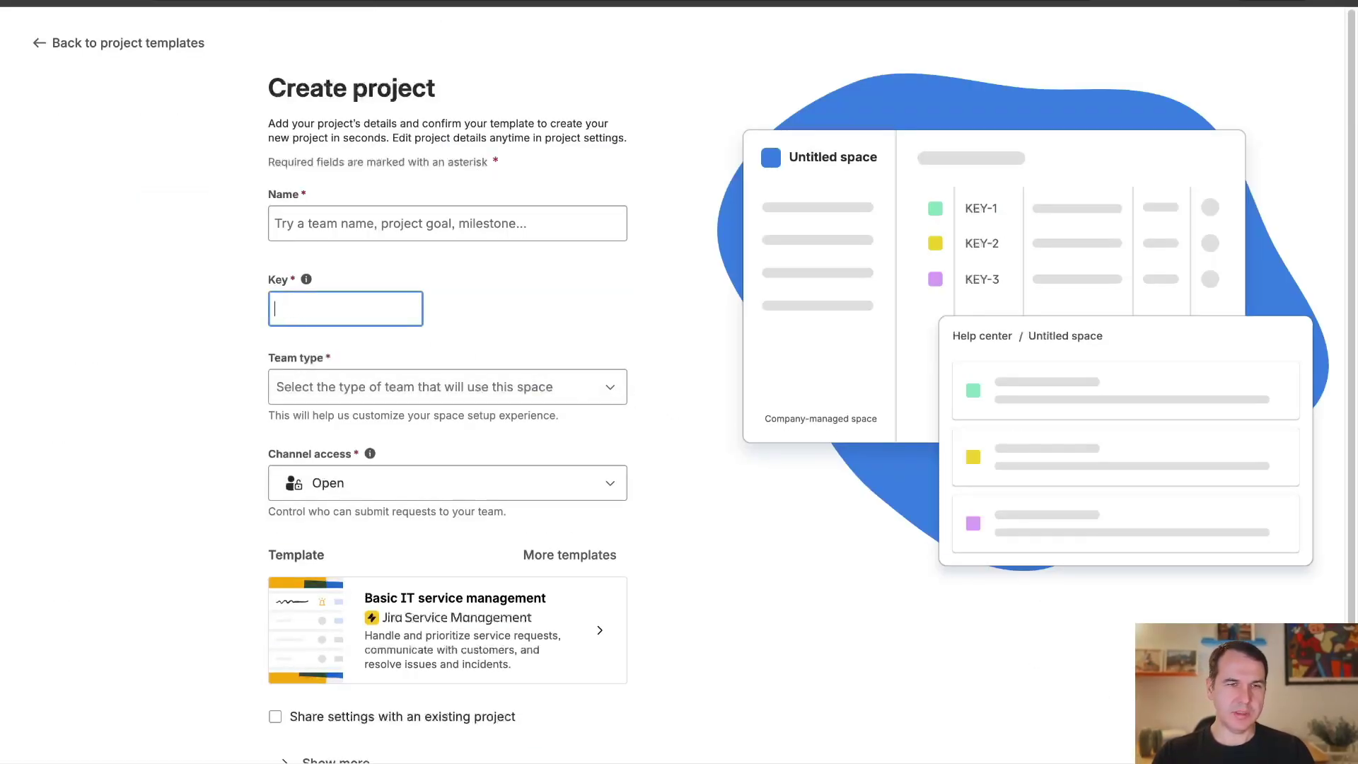
# Step: Name the project "It Support" and set its key to IT
pyautogui.click(308, 223)
pyautogui.write('It Support')
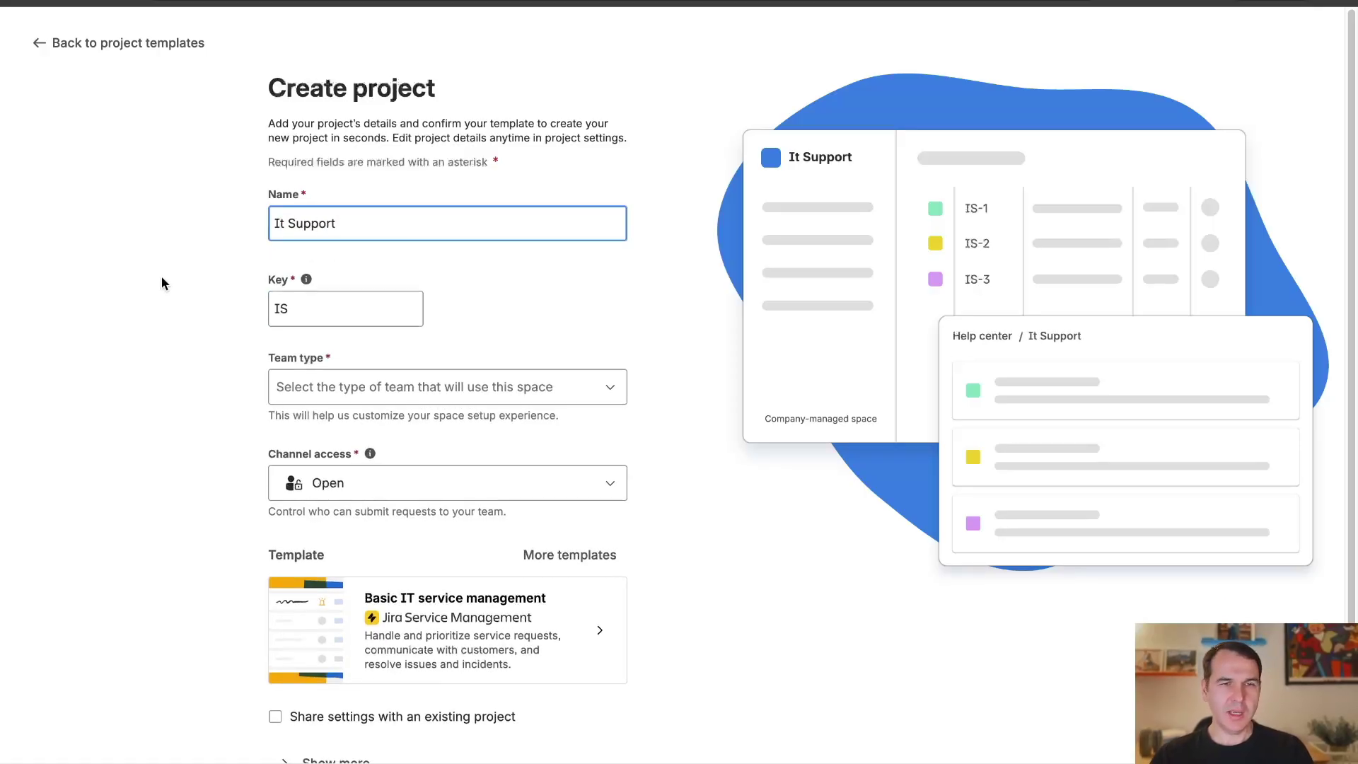
pyautogui.click(312, 305)
pyautogui.press('BackSpace')
pyautogui.write('T')
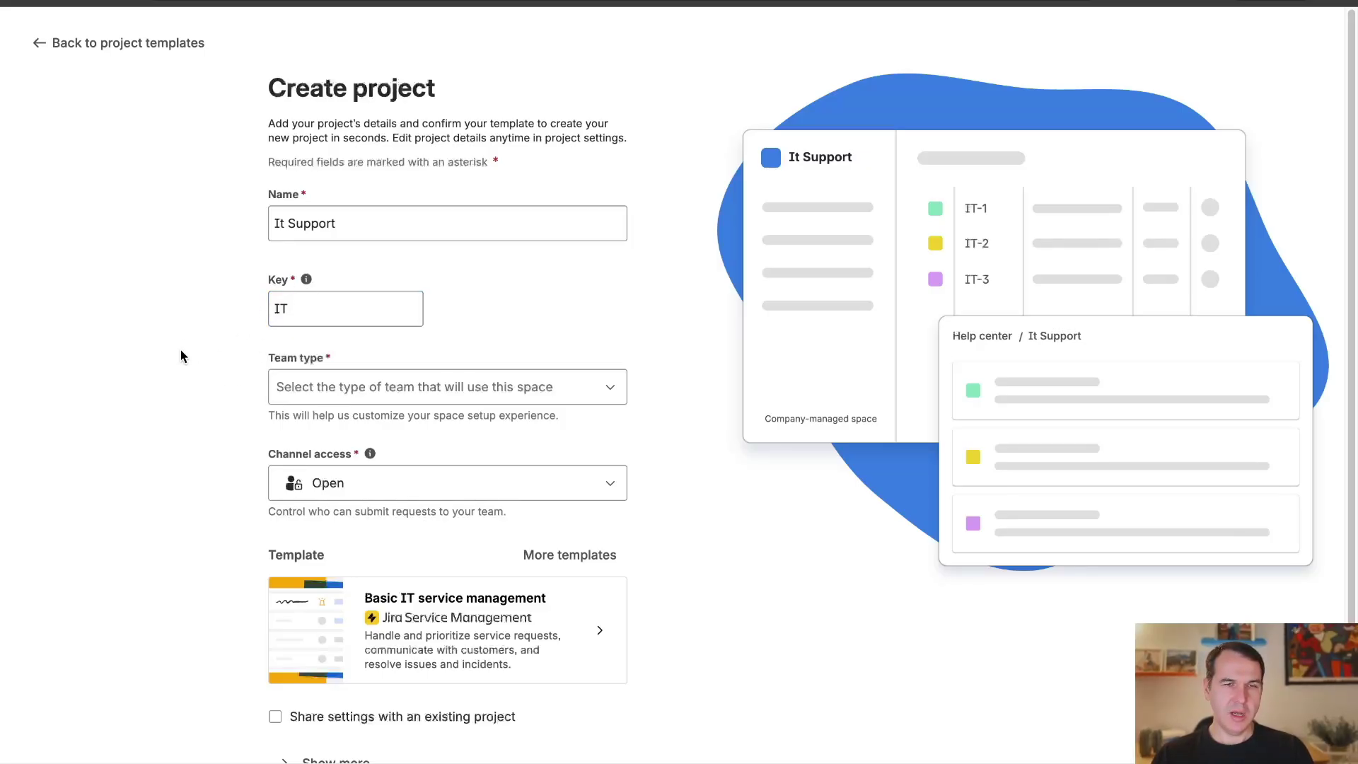
# Step: Try out the Restricted and Open options for the project's channel access
pyautogui.scroll(-1, 194, 392)
pyautogui.scroll(-1, 196, 390)
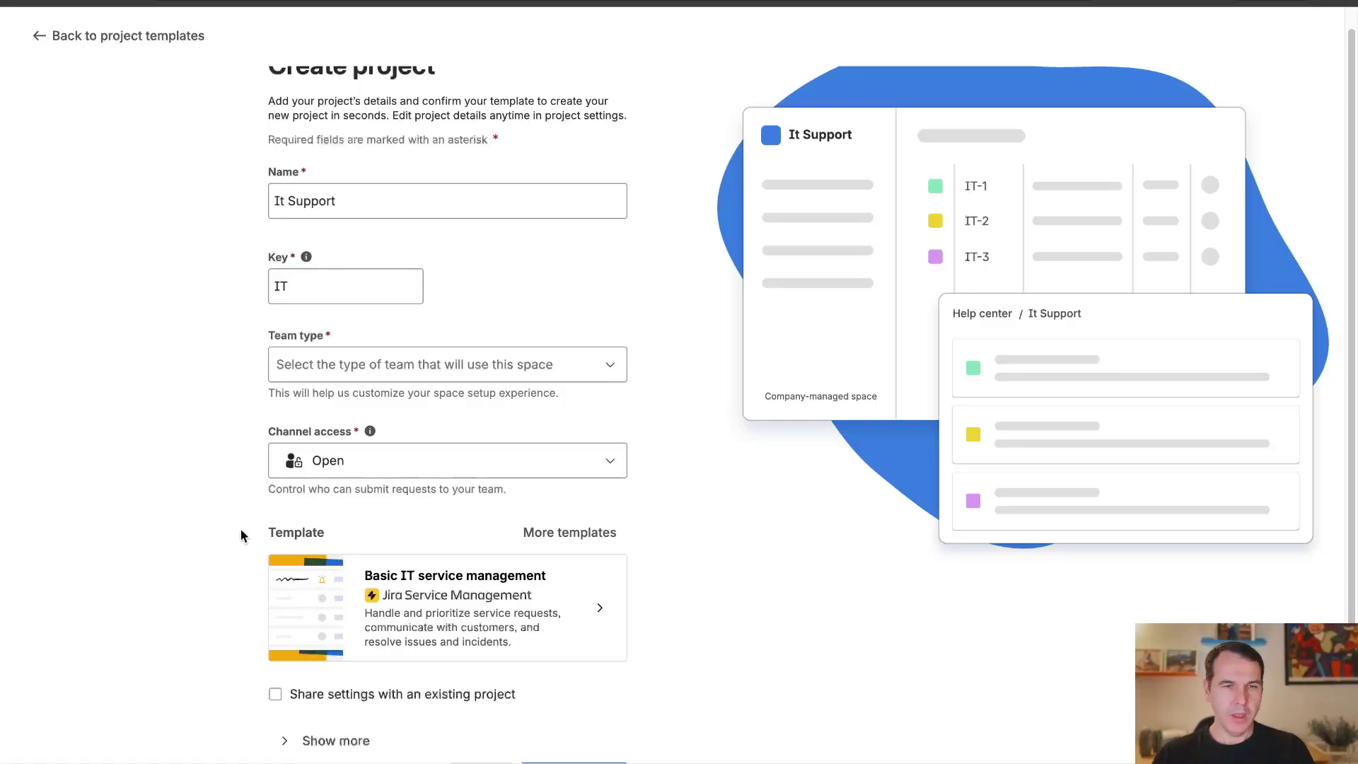
pyautogui.click(298, 465)
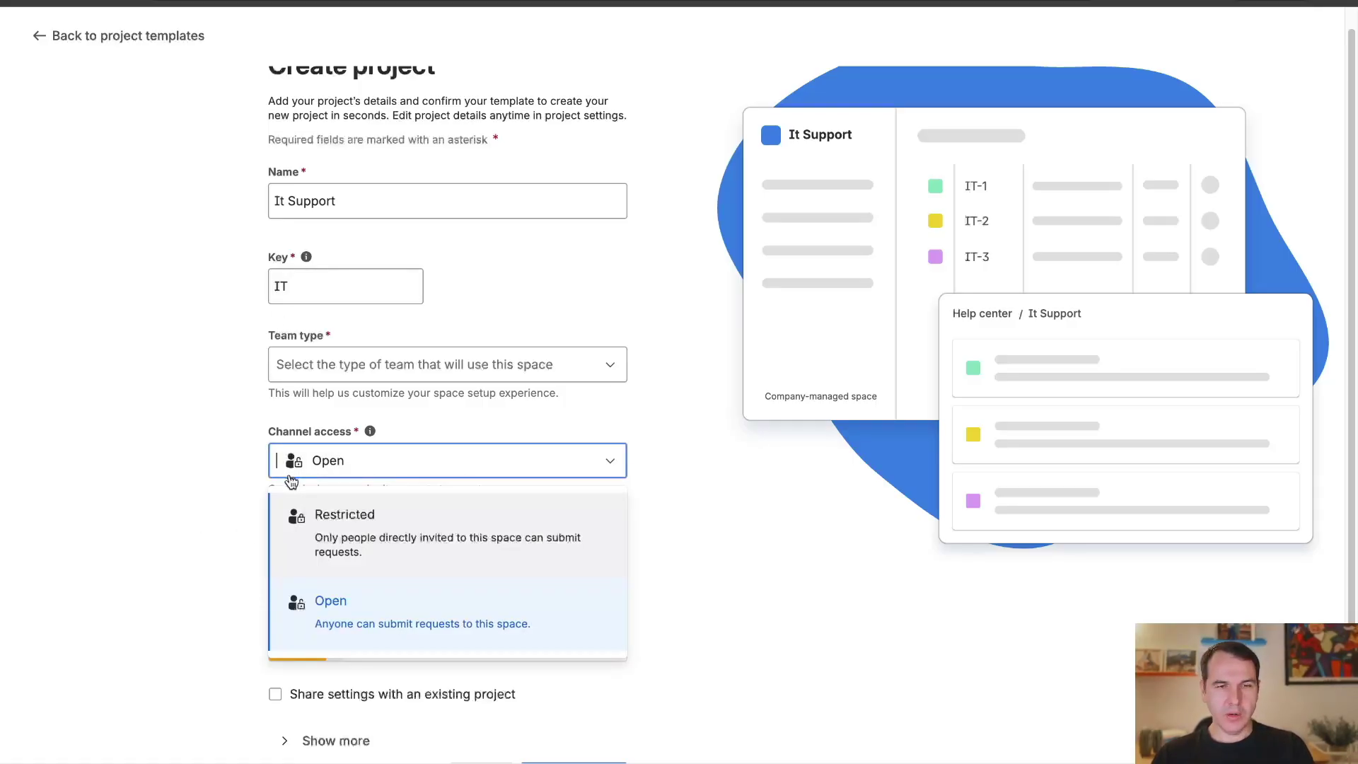
pyautogui.click(207, 505)
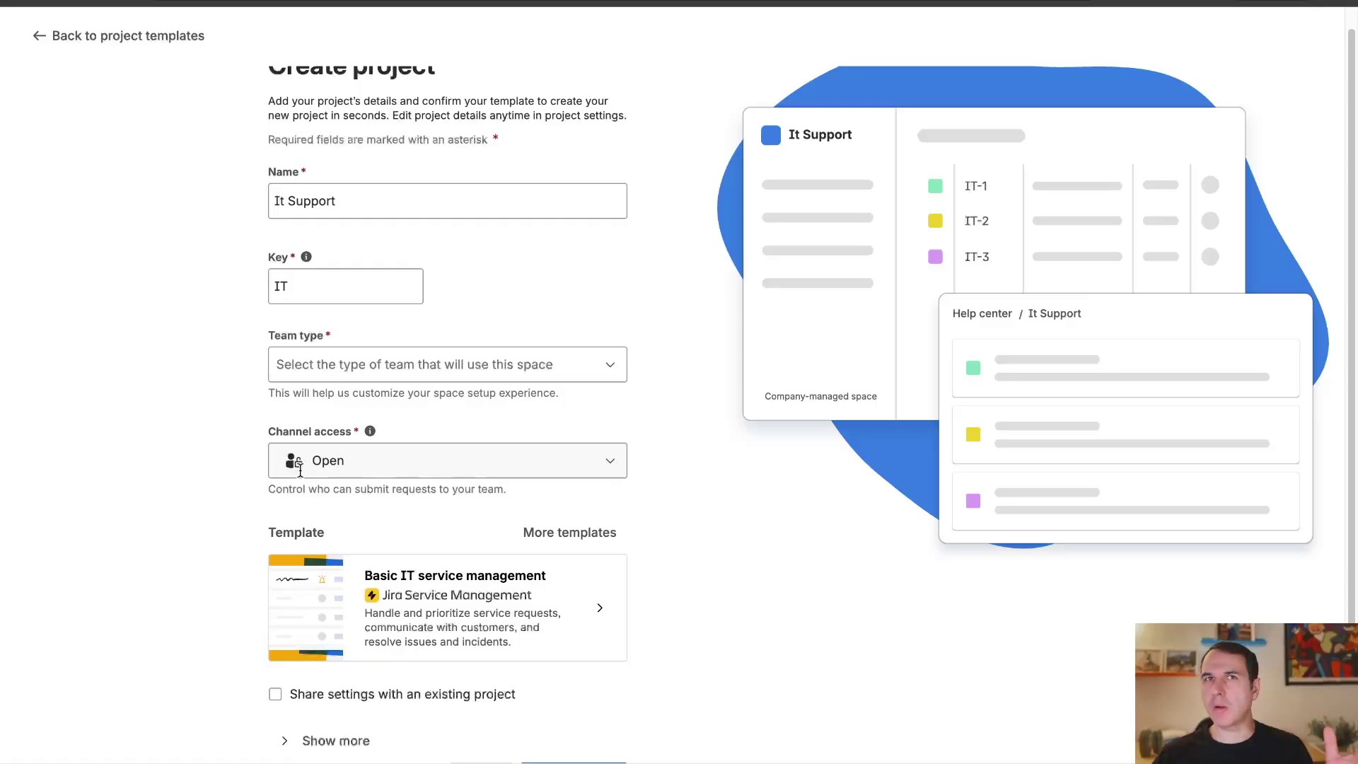
pyautogui.click(300, 470)
pyautogui.click(294, 513)
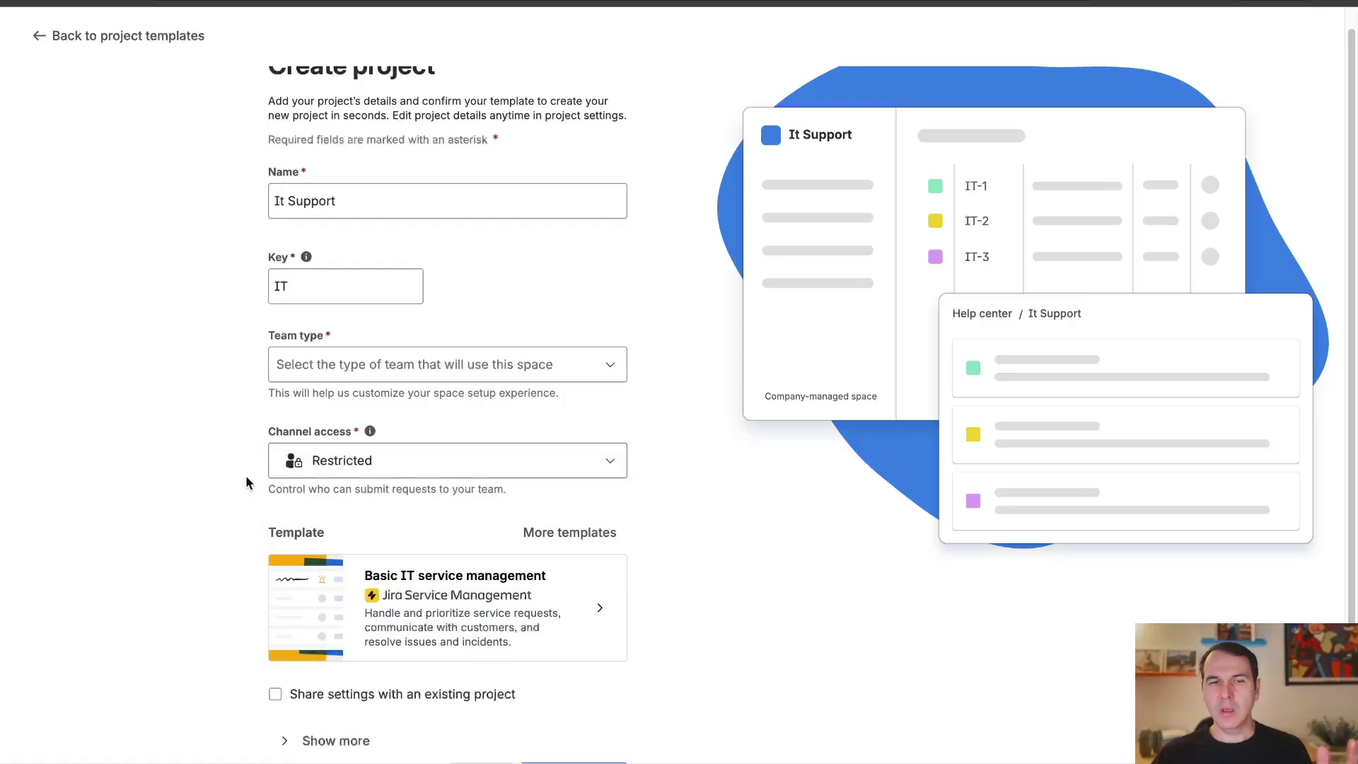
pyautogui.click(287, 470)
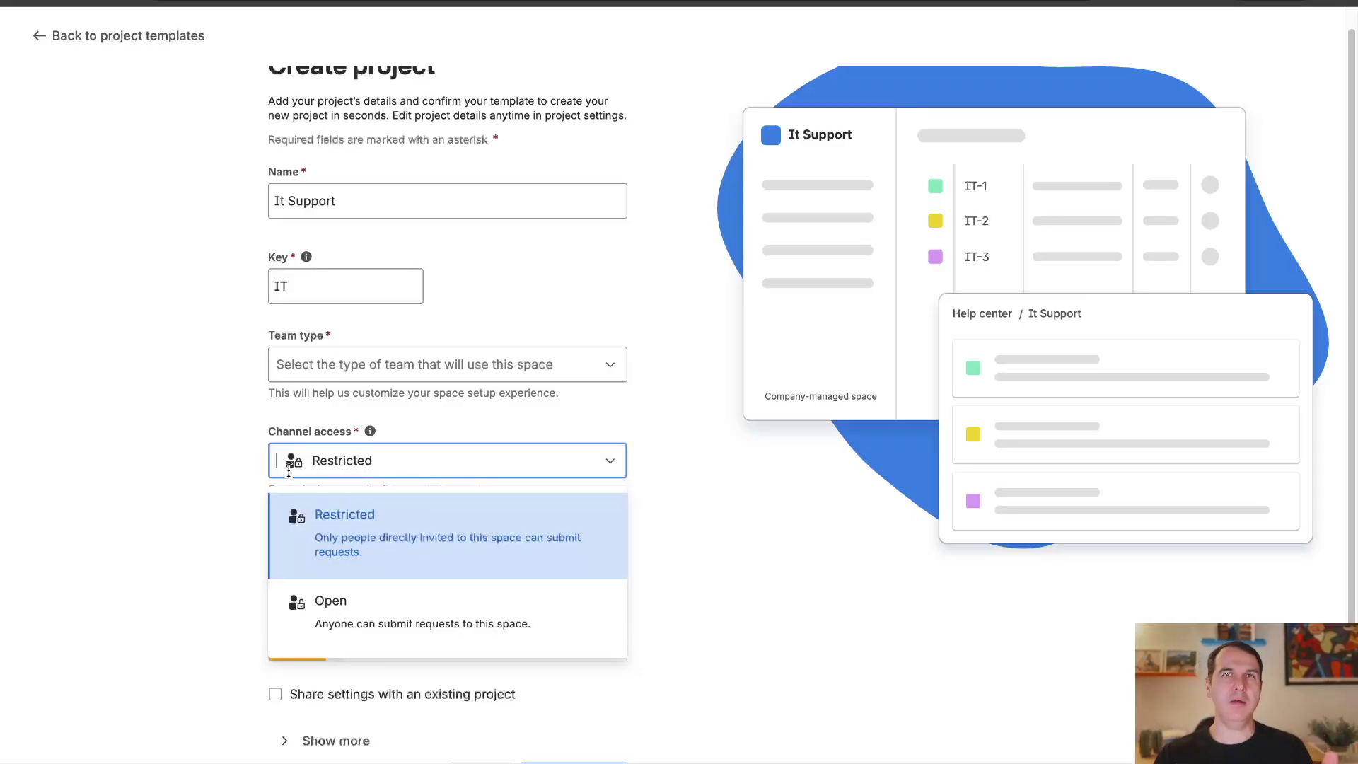
pyautogui.click(367, 621)
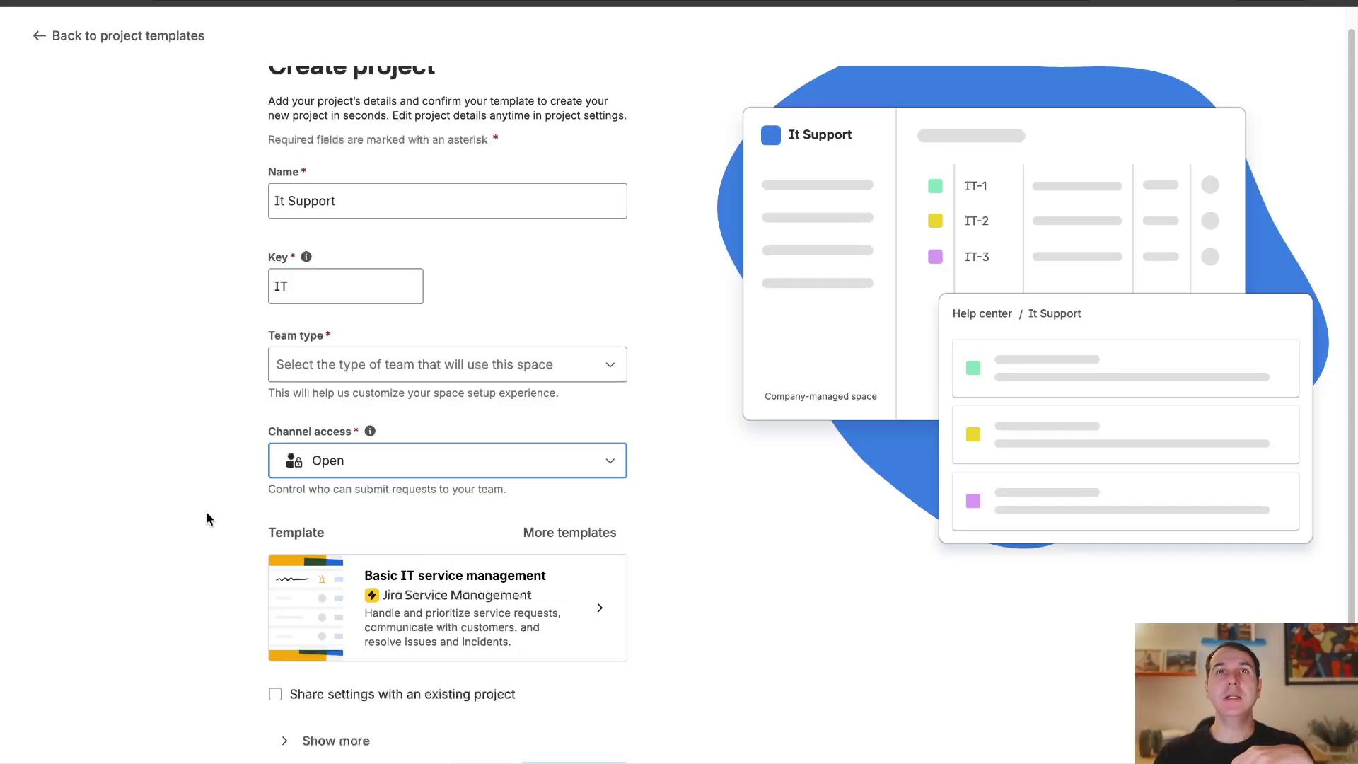
# Step: Set the project's channel access to Restricted so only directly invited people can submit requests
pyautogui.click(344, 478)
pyautogui.click(348, 510)
pyautogui.scroll(-2, 212, 495)
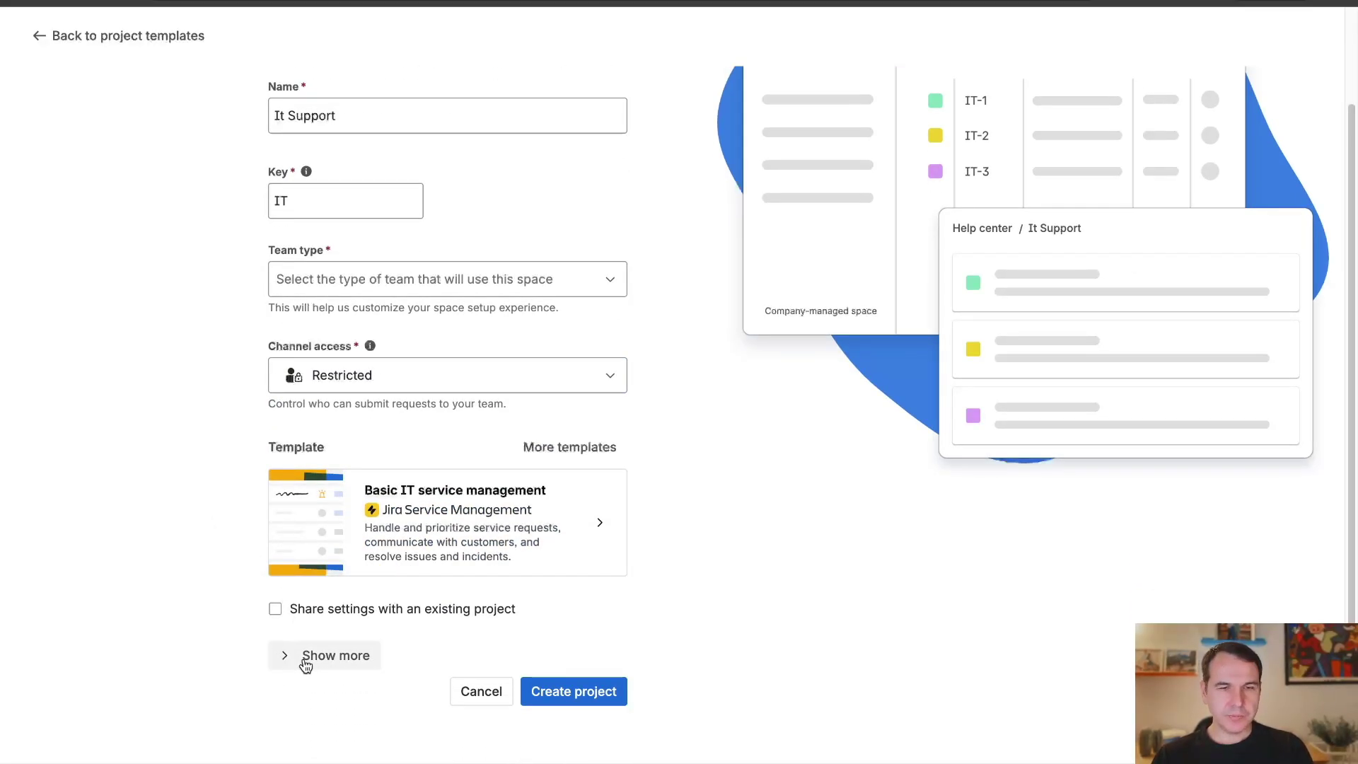
# Step: Fill in the required team type and create the project
pyautogui.click(542, 691)
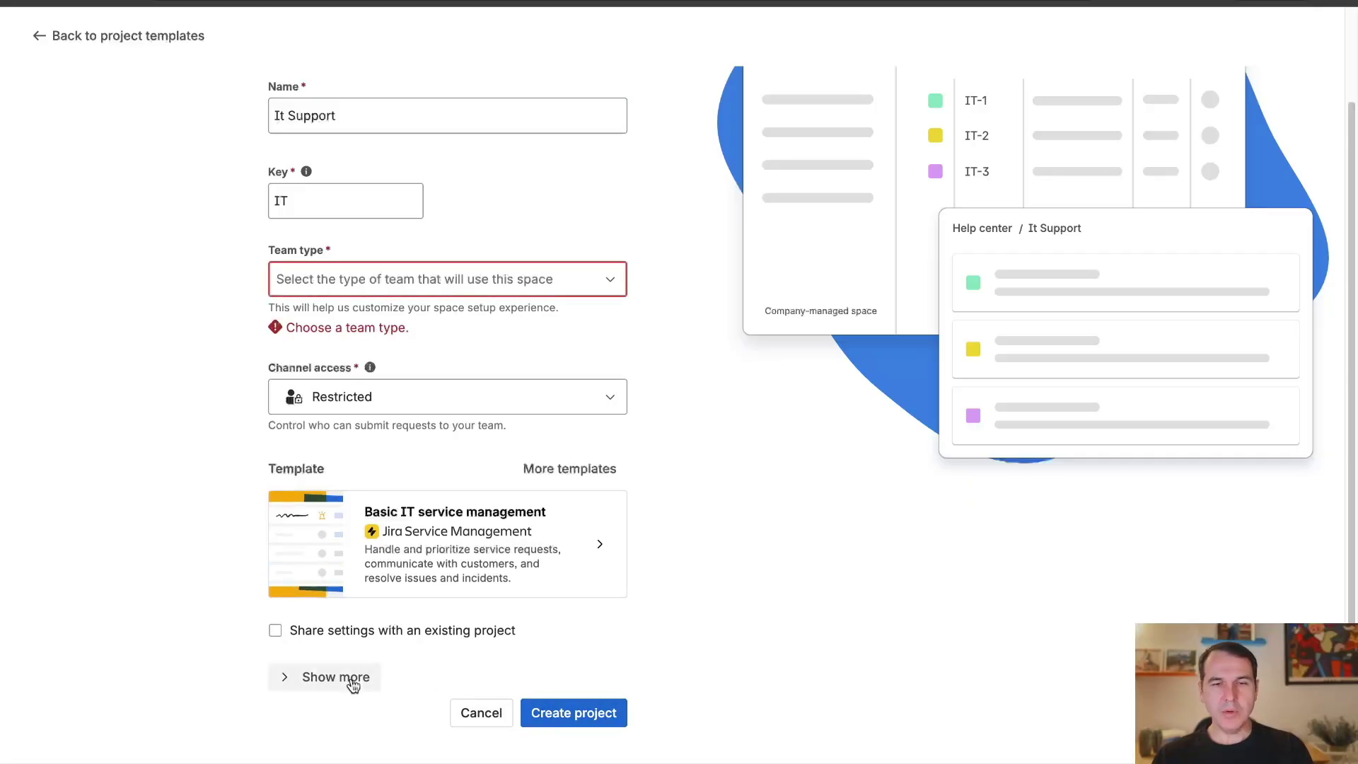
pyautogui.click(320, 297)
pyautogui.click(333, 322)
pyautogui.click(584, 694)
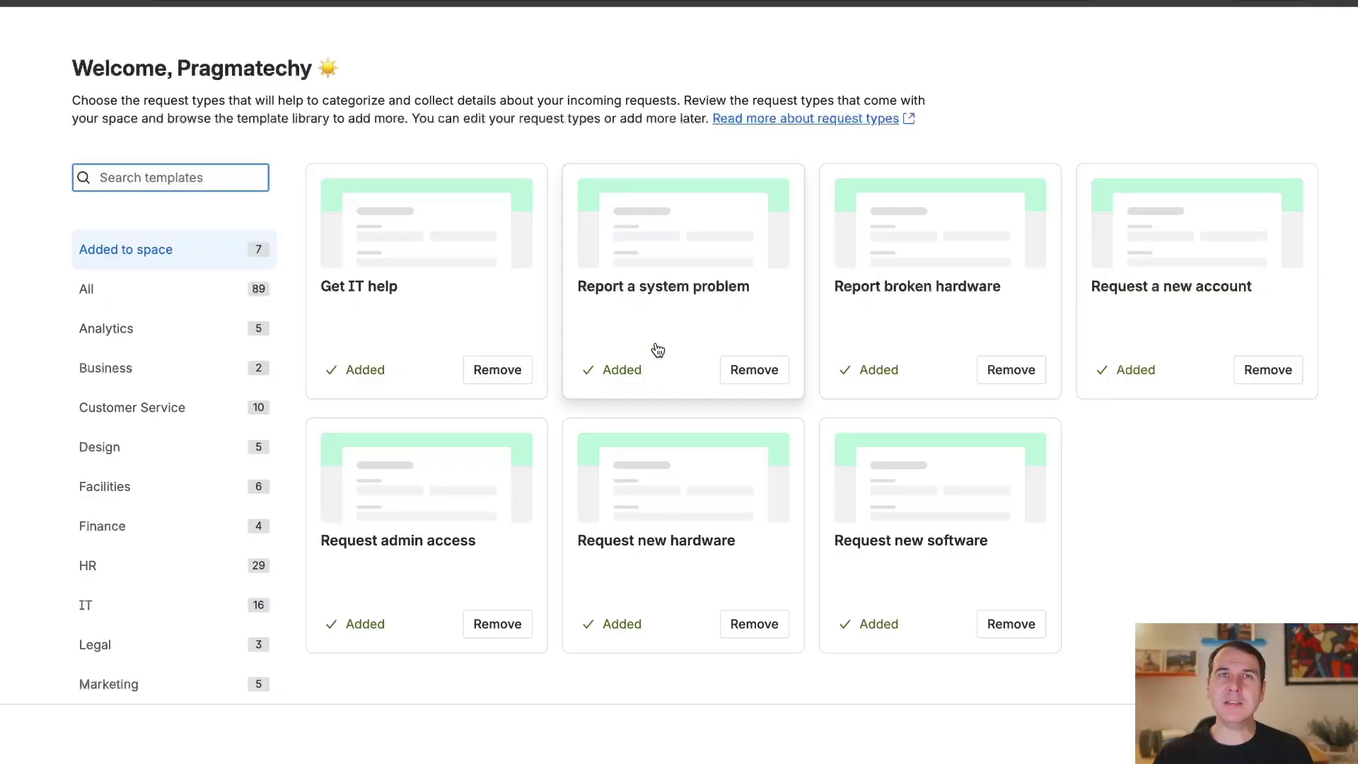
# Step: Remove all the preselected request types except Get IT help and continue to the new space
pyautogui.click(747, 369)
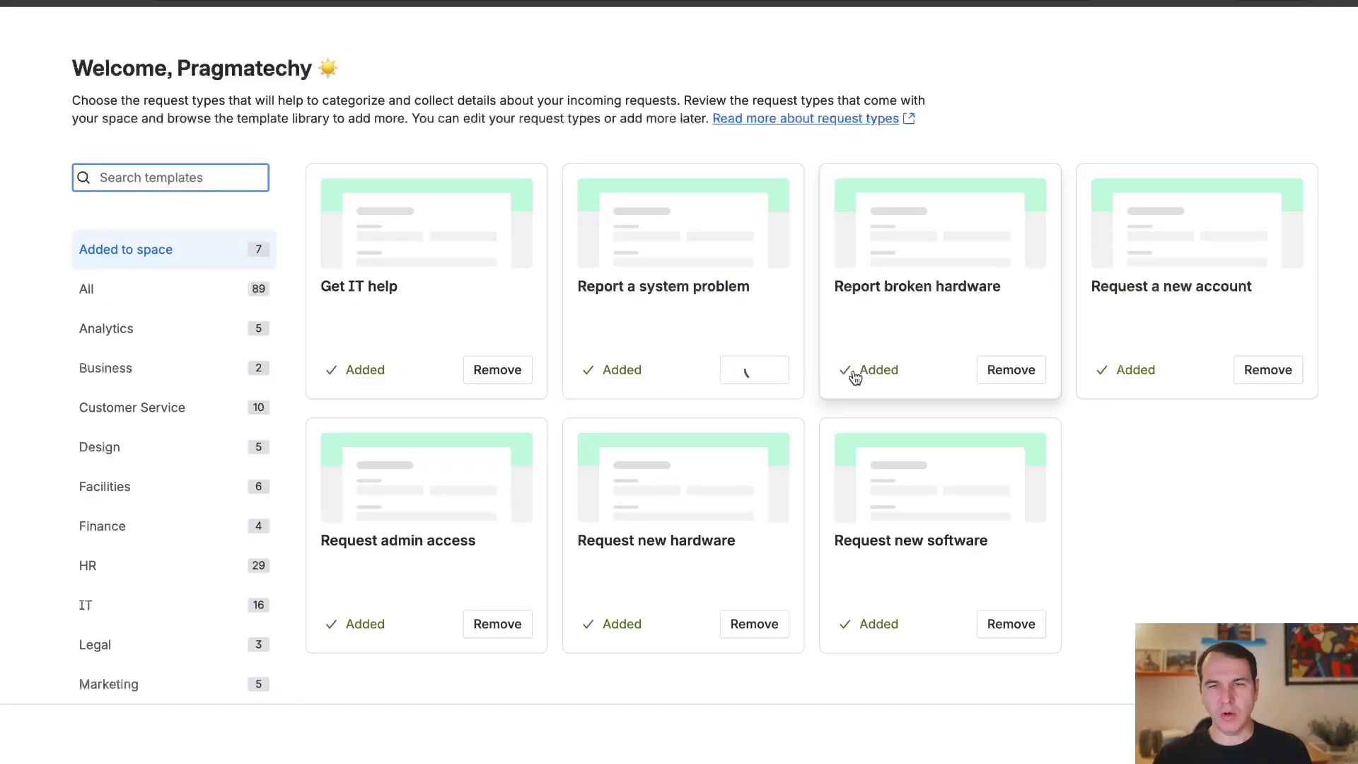
pyautogui.click(753, 370)
pyautogui.click(762, 375)
pyautogui.click(763, 375)
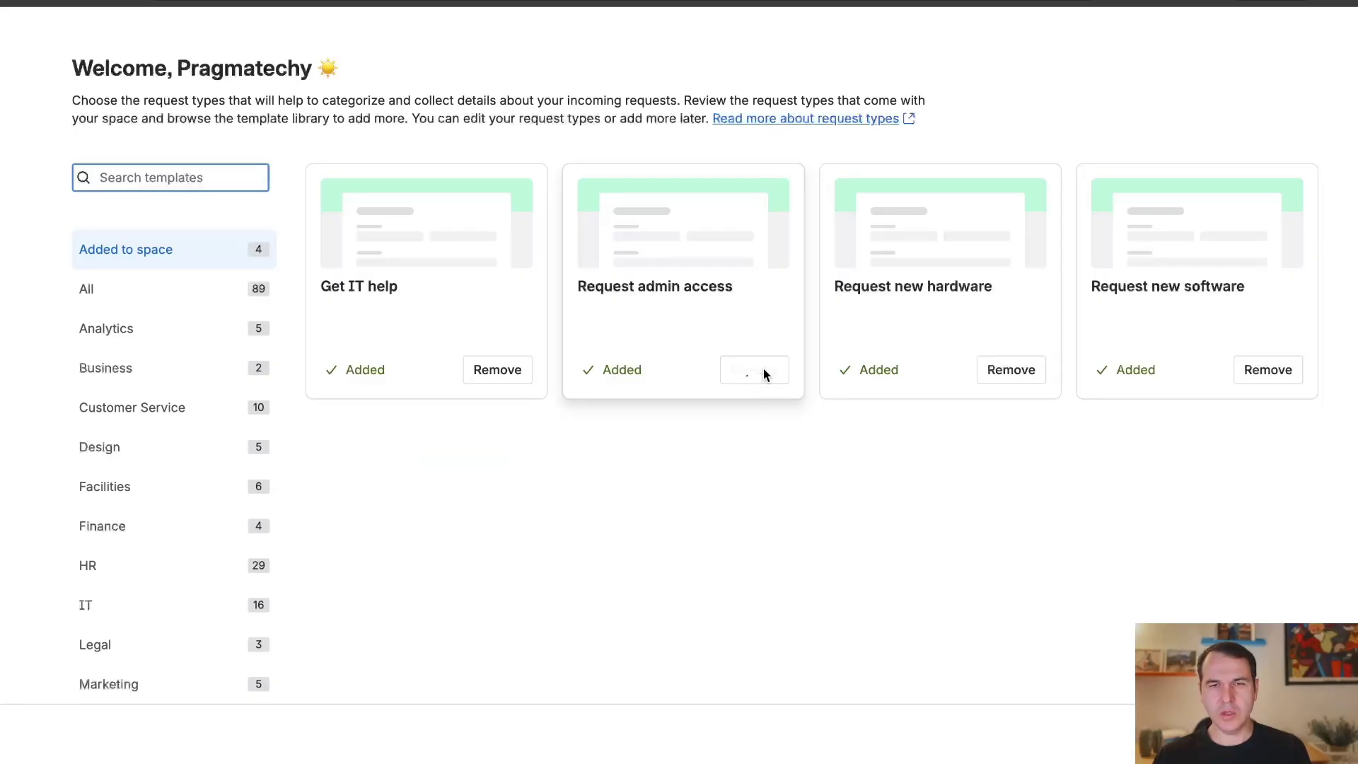
pyautogui.click(765, 375)
pyautogui.click(767, 374)
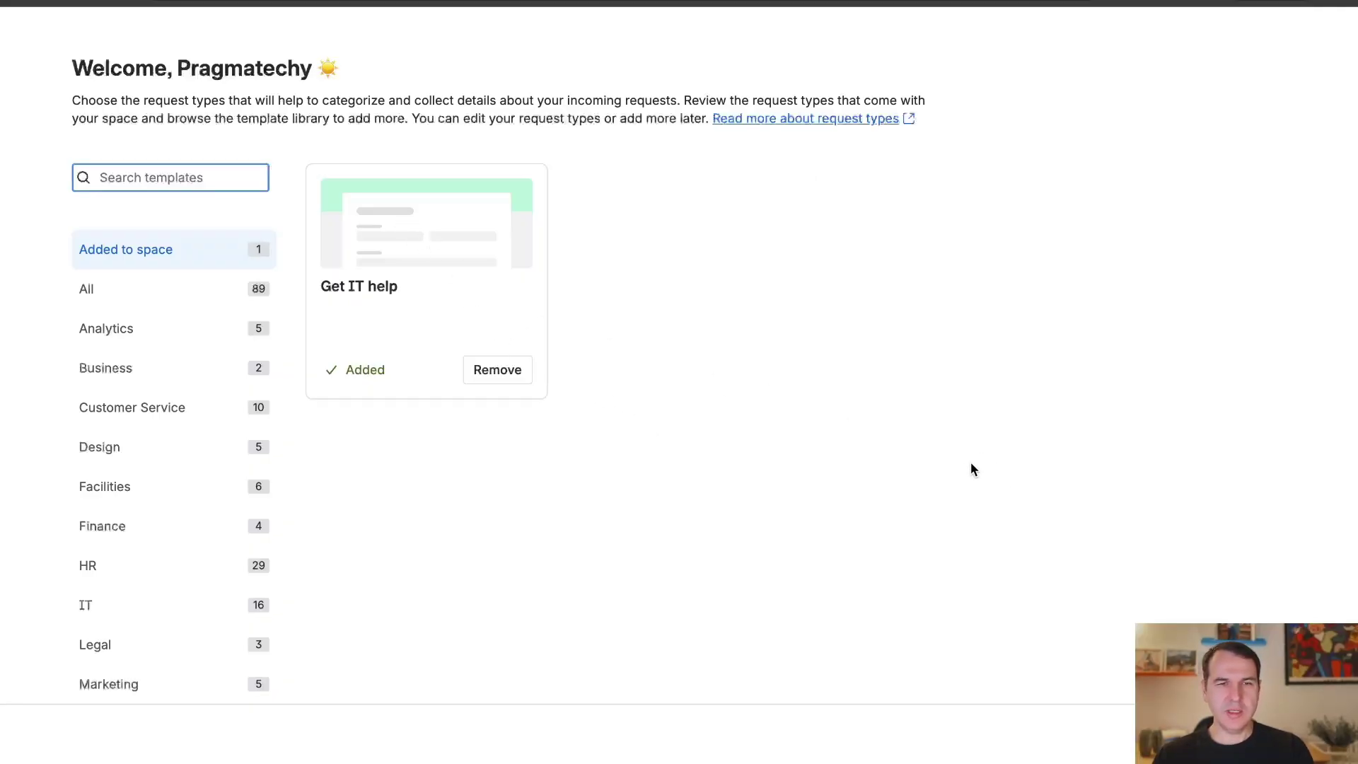
pyautogui.click(1281, 733)
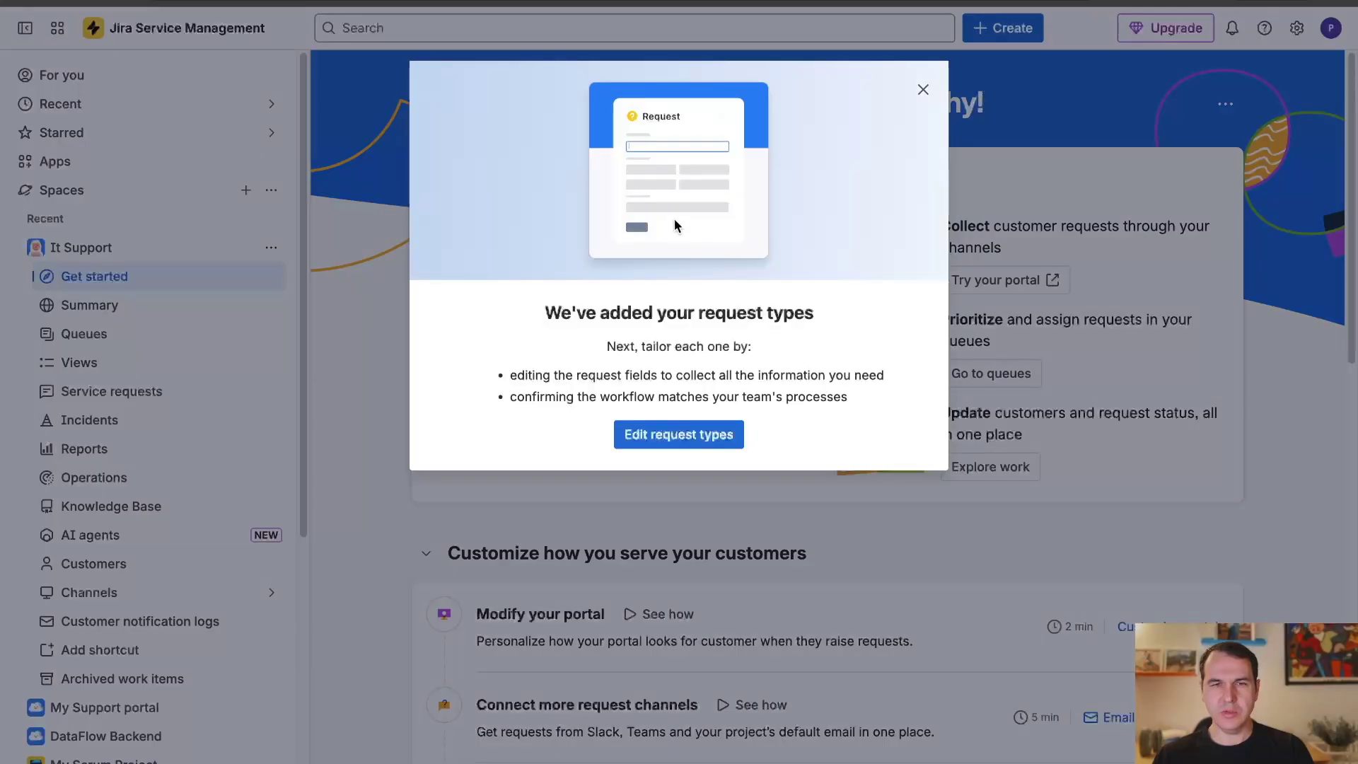
# Step: Go through the request type settings to the space's portal configuration and view the It Support portal
pyautogui.click(679, 434)
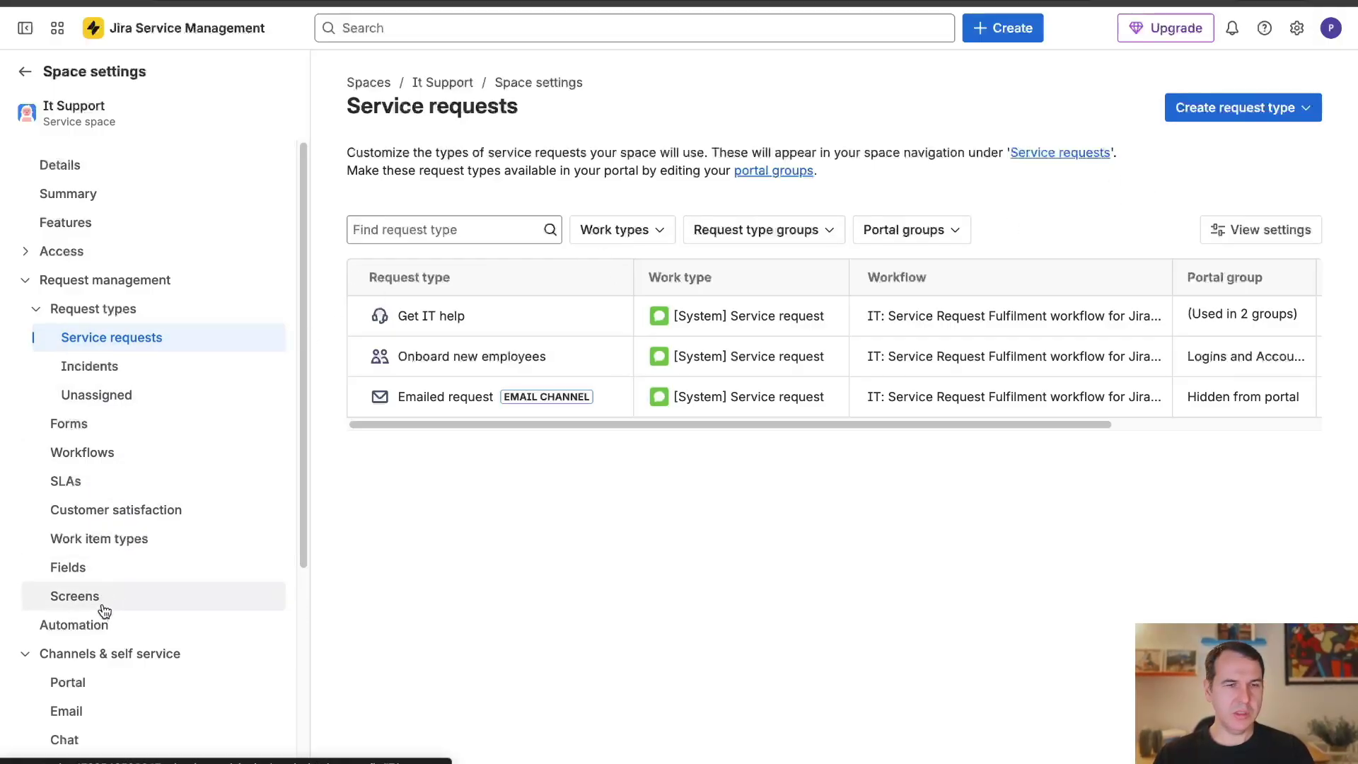
pyautogui.click(68, 681)
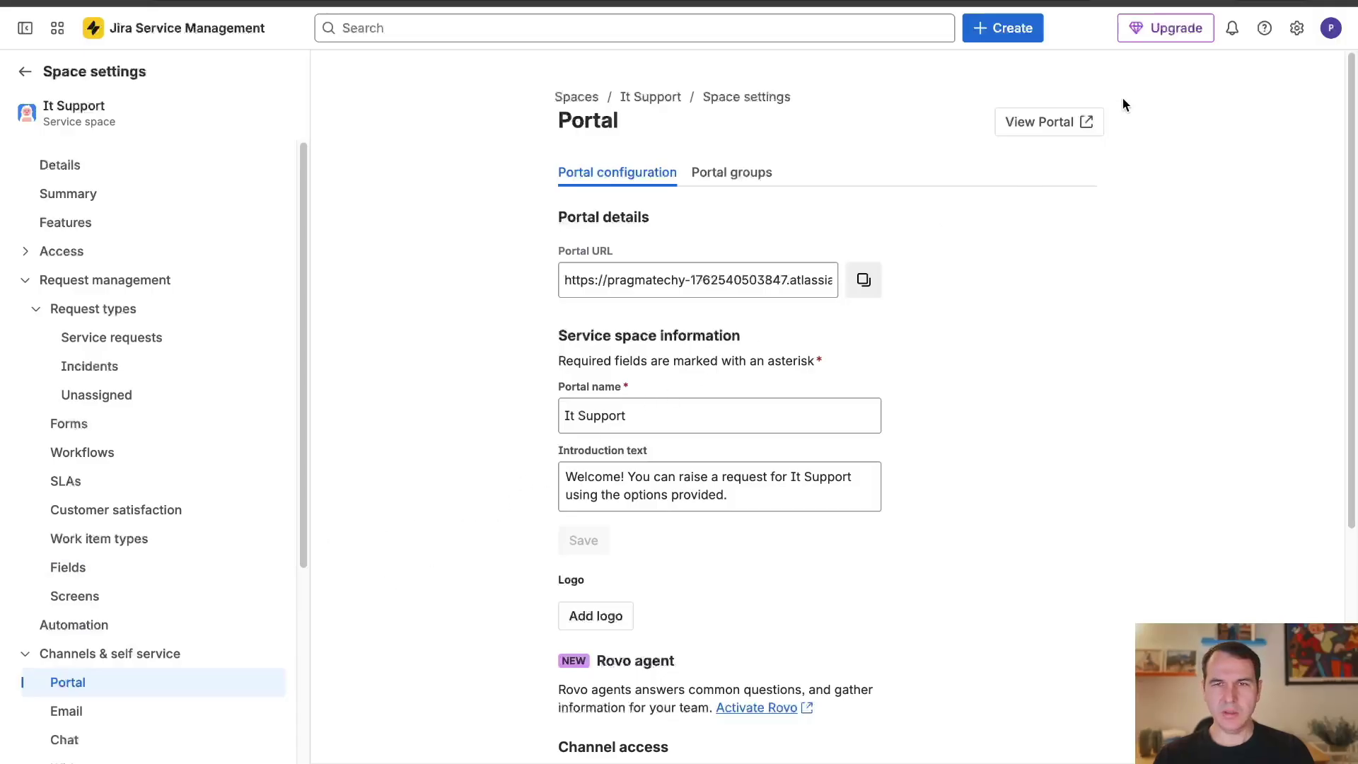
pyautogui.click(1046, 122)
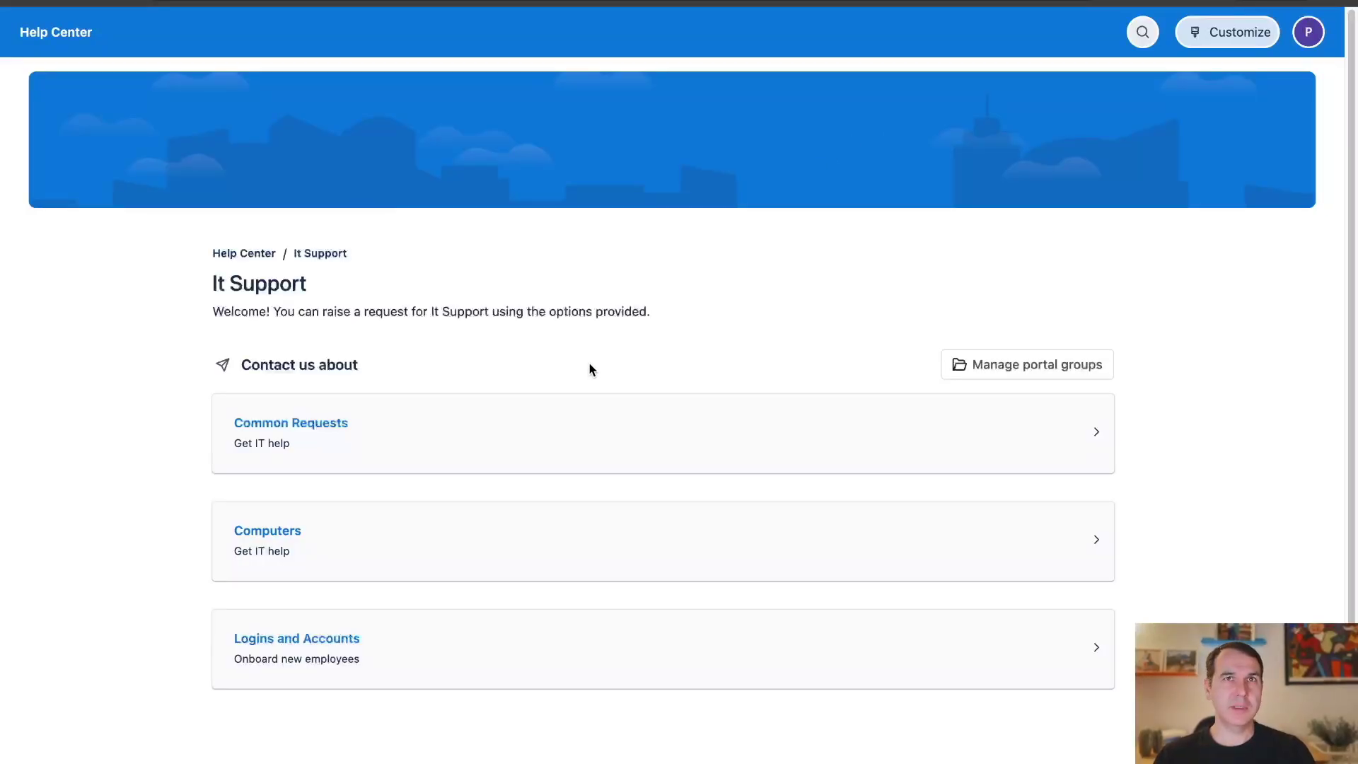
# Step: Submit a Get IT help request under Common Requests with summary "Help" and description "Something is not working"
pyautogui.scroll(-1, 389, 433)
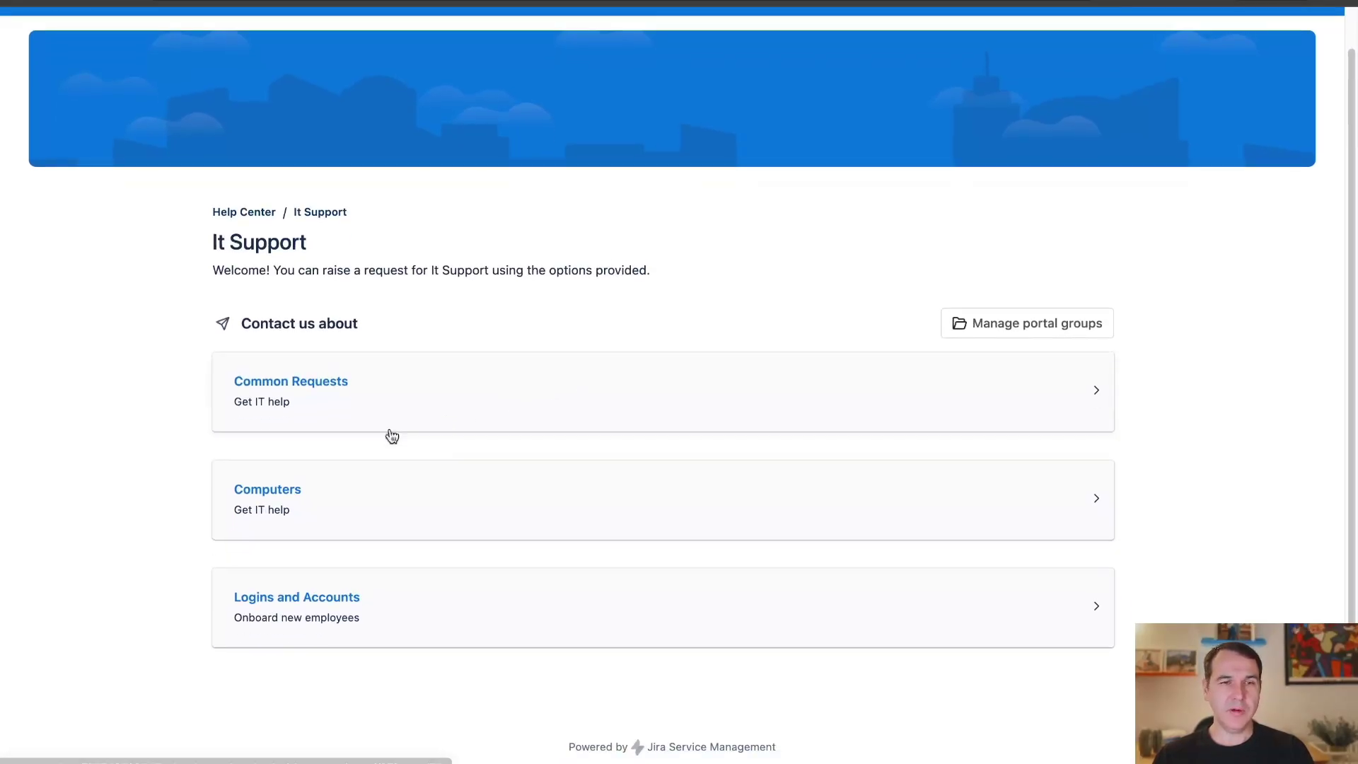
pyautogui.click(351, 403)
pyautogui.click(354, 492)
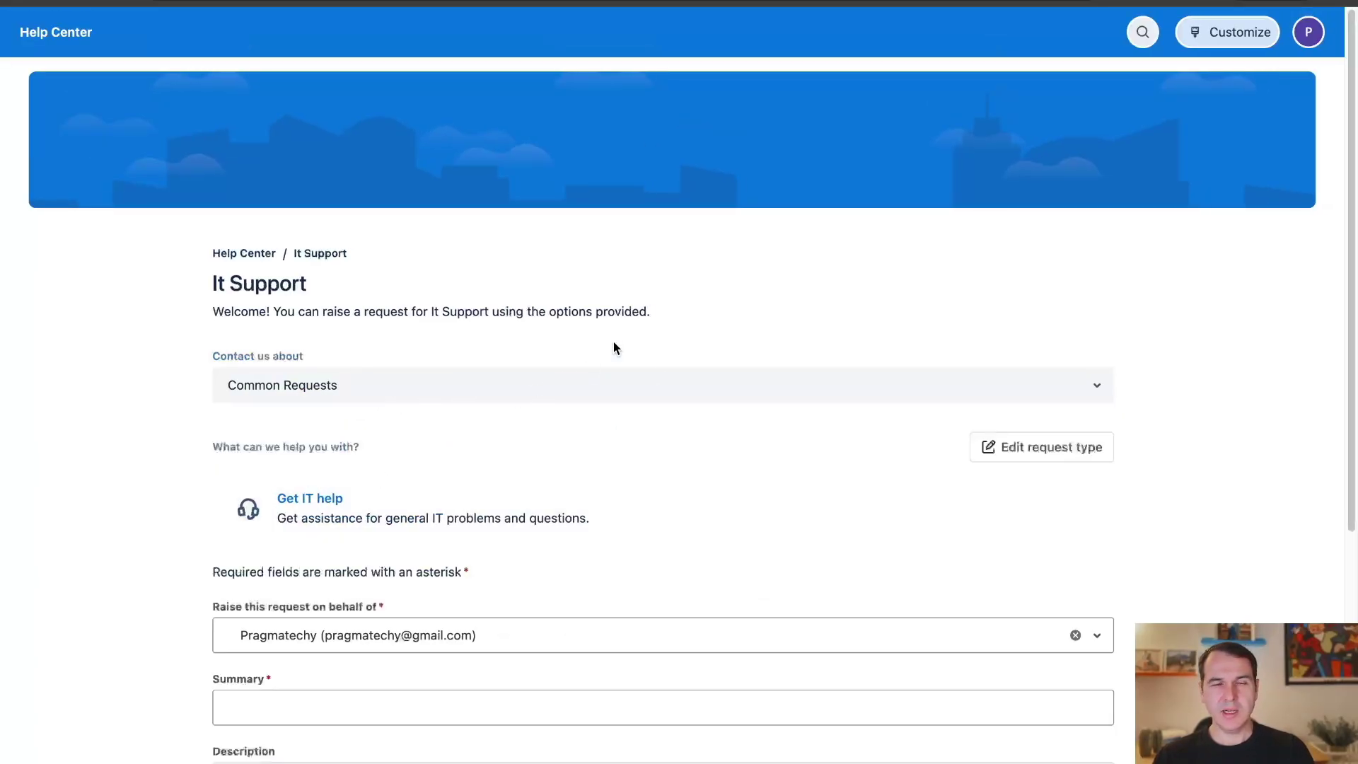
pyautogui.scroll(-3, 614, 347)
pyautogui.click(334, 523)
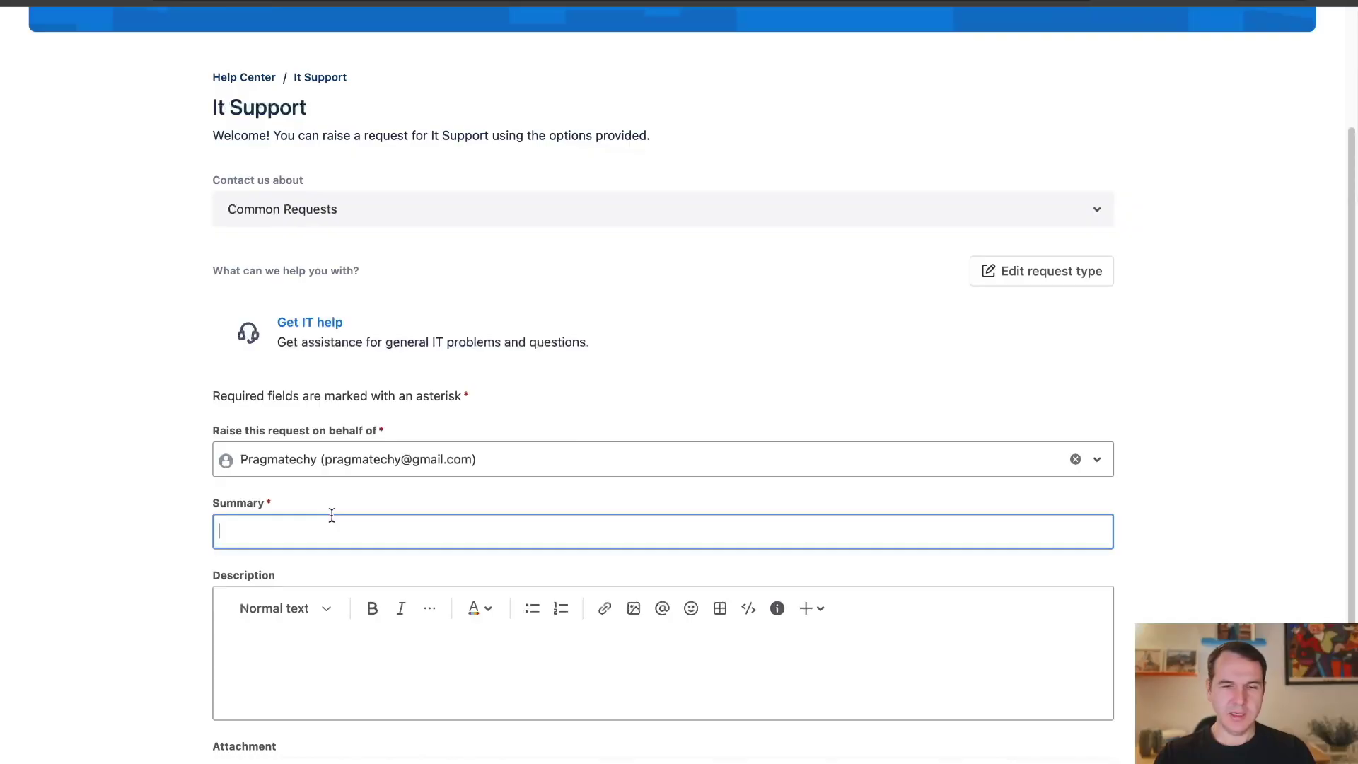
pyautogui.write('Hlp')
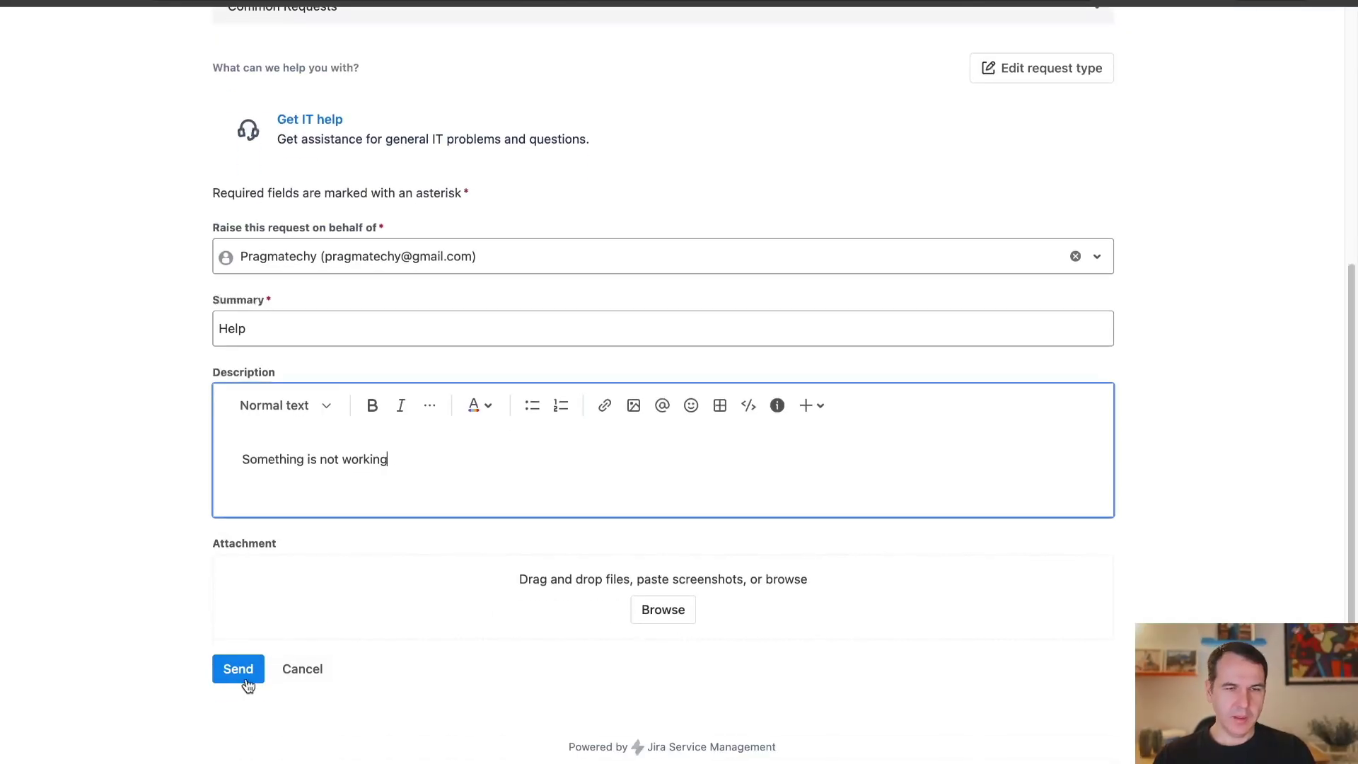
pyautogui.click(240, 671)
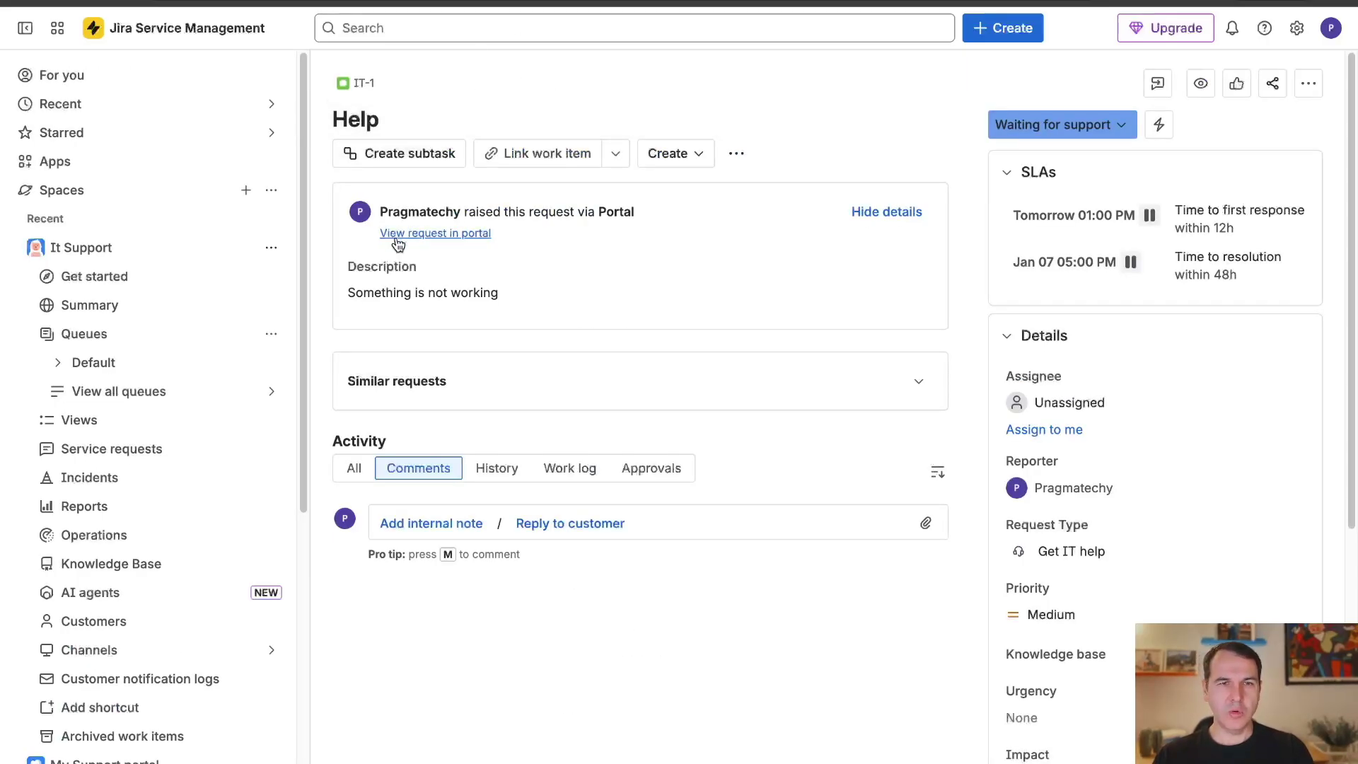
# Step: View the Help request as the customer sees it in the portal, and return to its work item
pyautogui.click(398, 237)
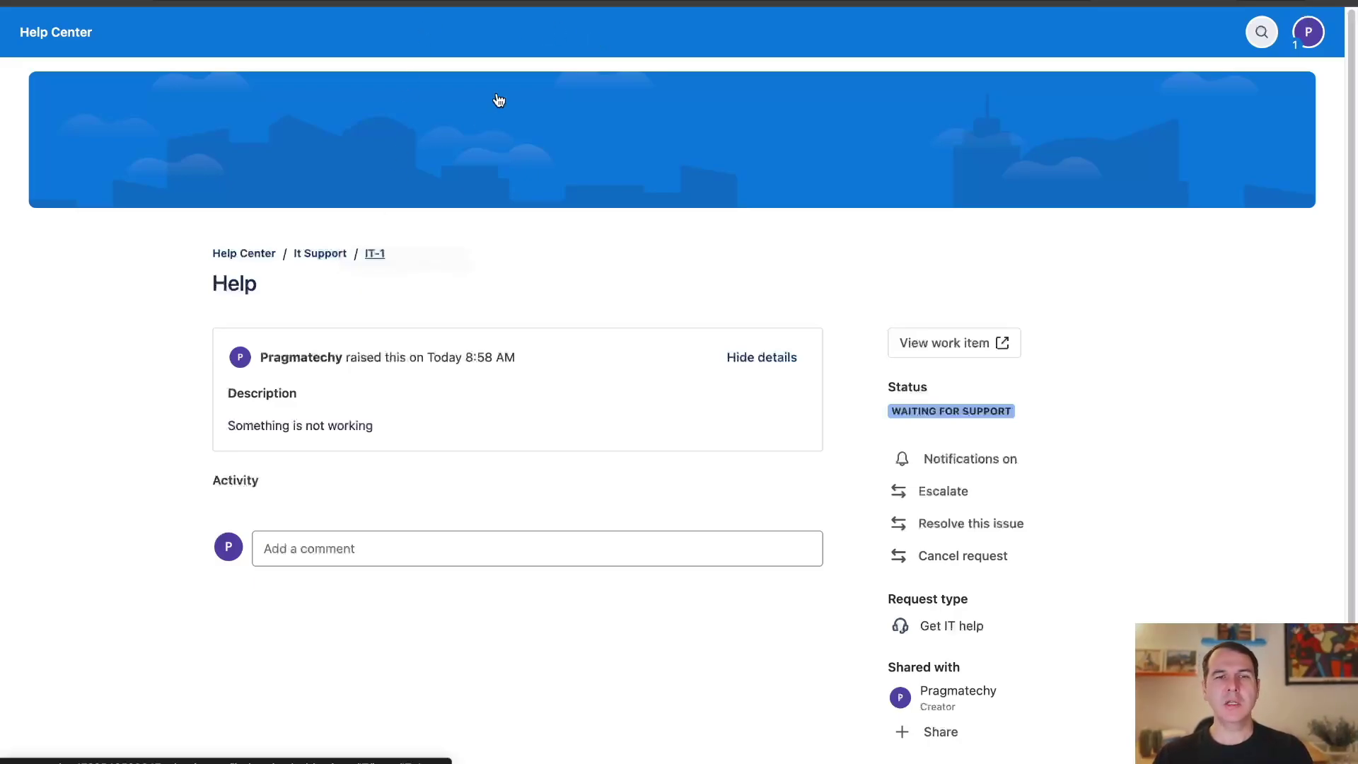
pyautogui.click(585, 4)
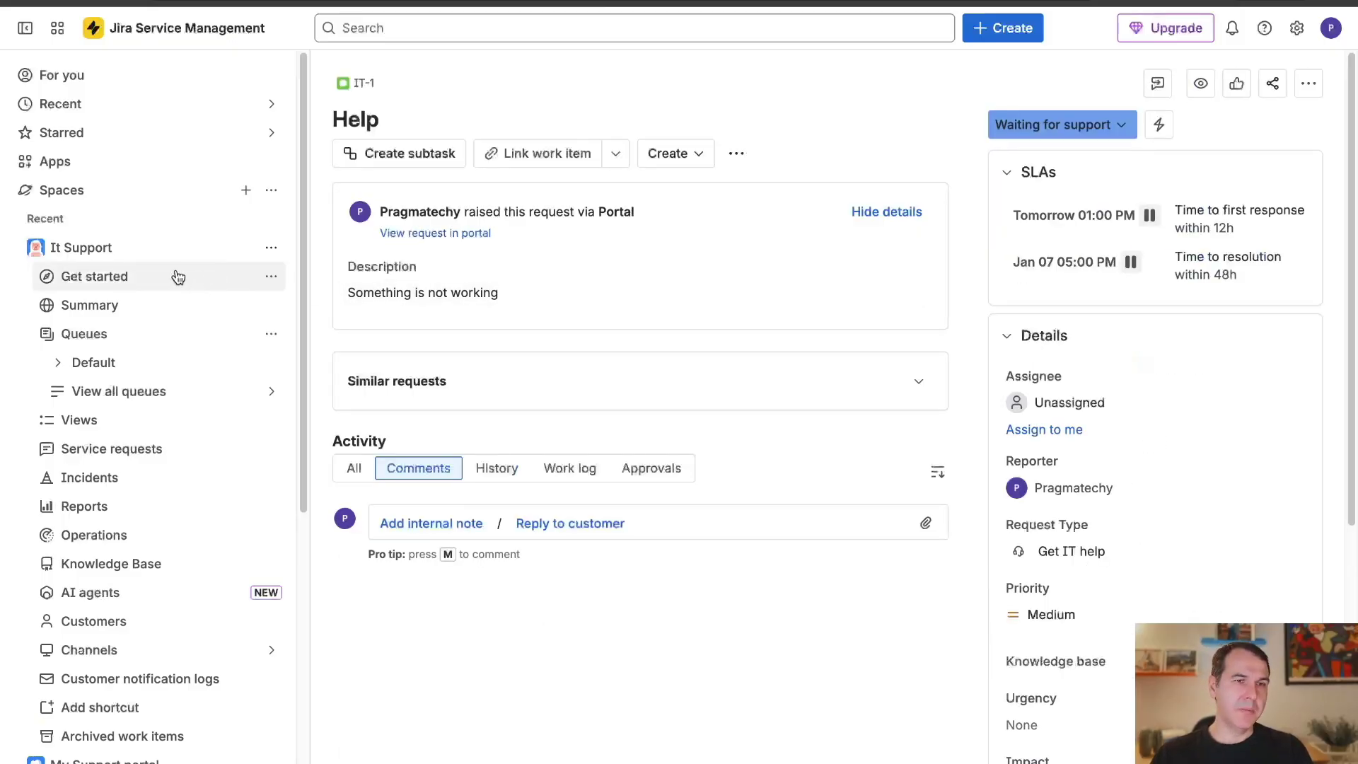
# Step: Expand the Default queues of the It Support space and open the Help request from the All open queue
pyautogui.click(95, 251)
pyautogui.click(98, 253)
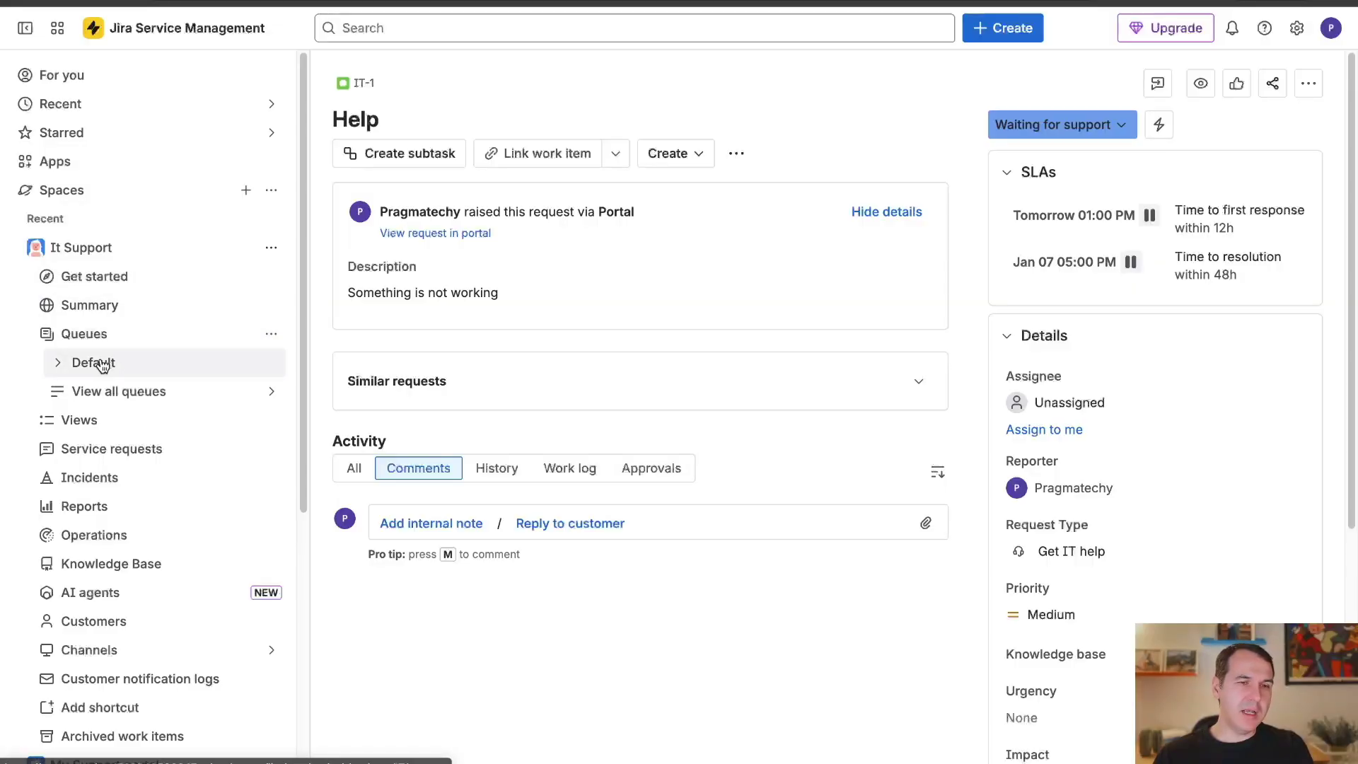
pyautogui.click(78, 340)
pyautogui.click(78, 337)
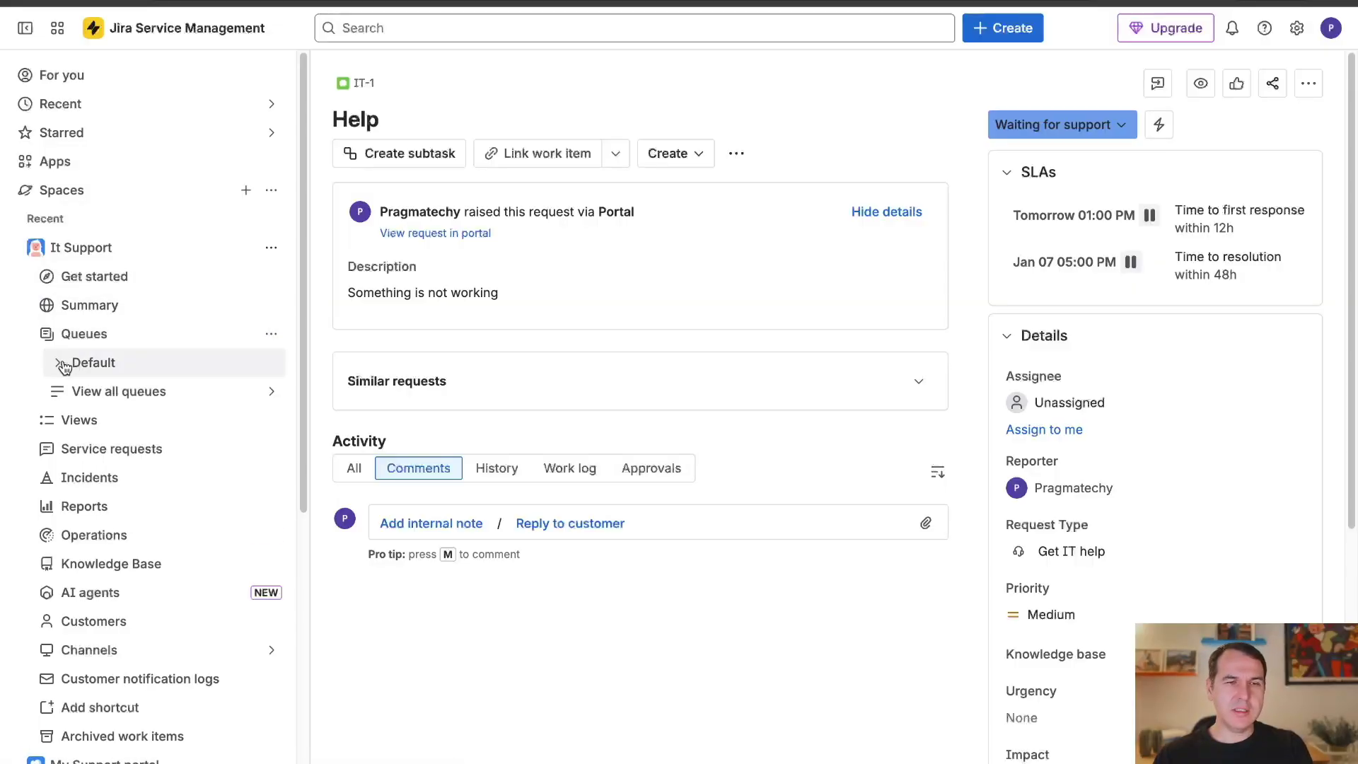
pyautogui.click(62, 363)
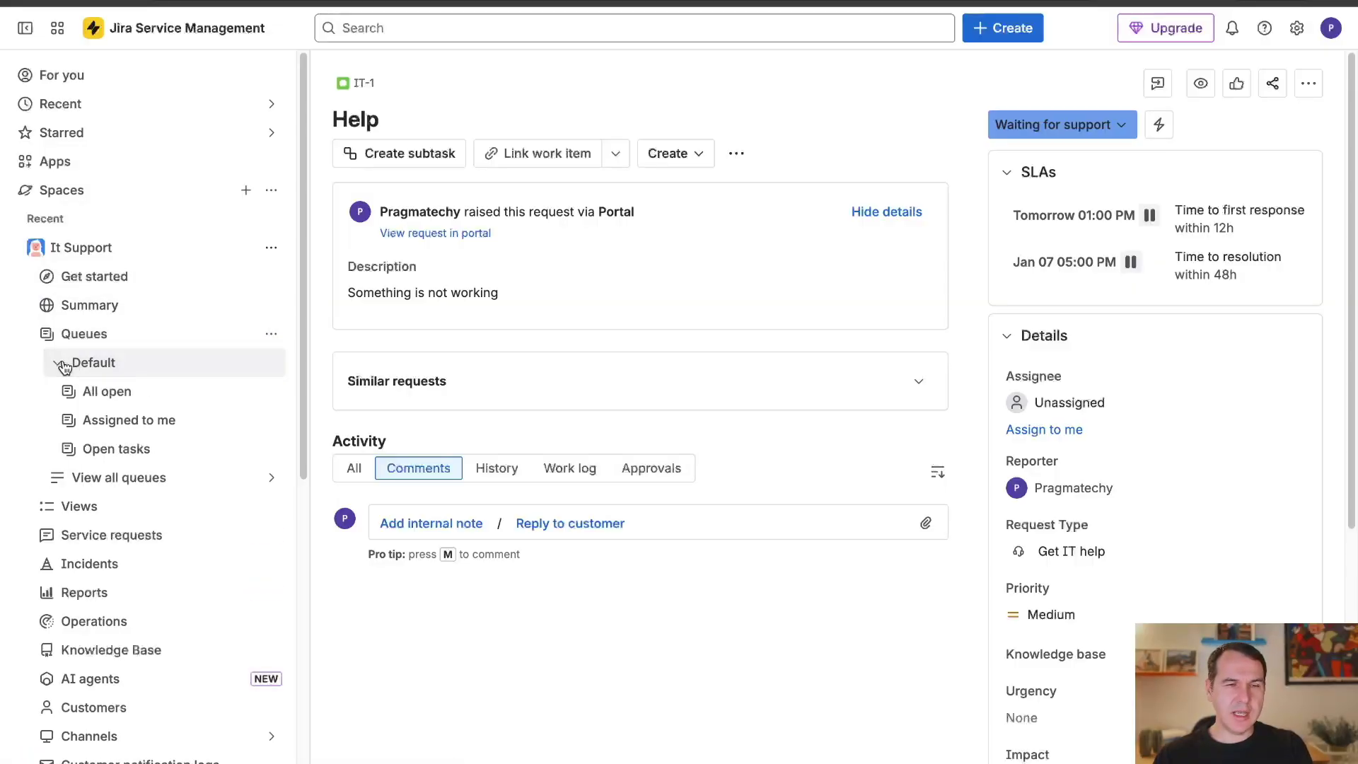
pyautogui.click(85, 393)
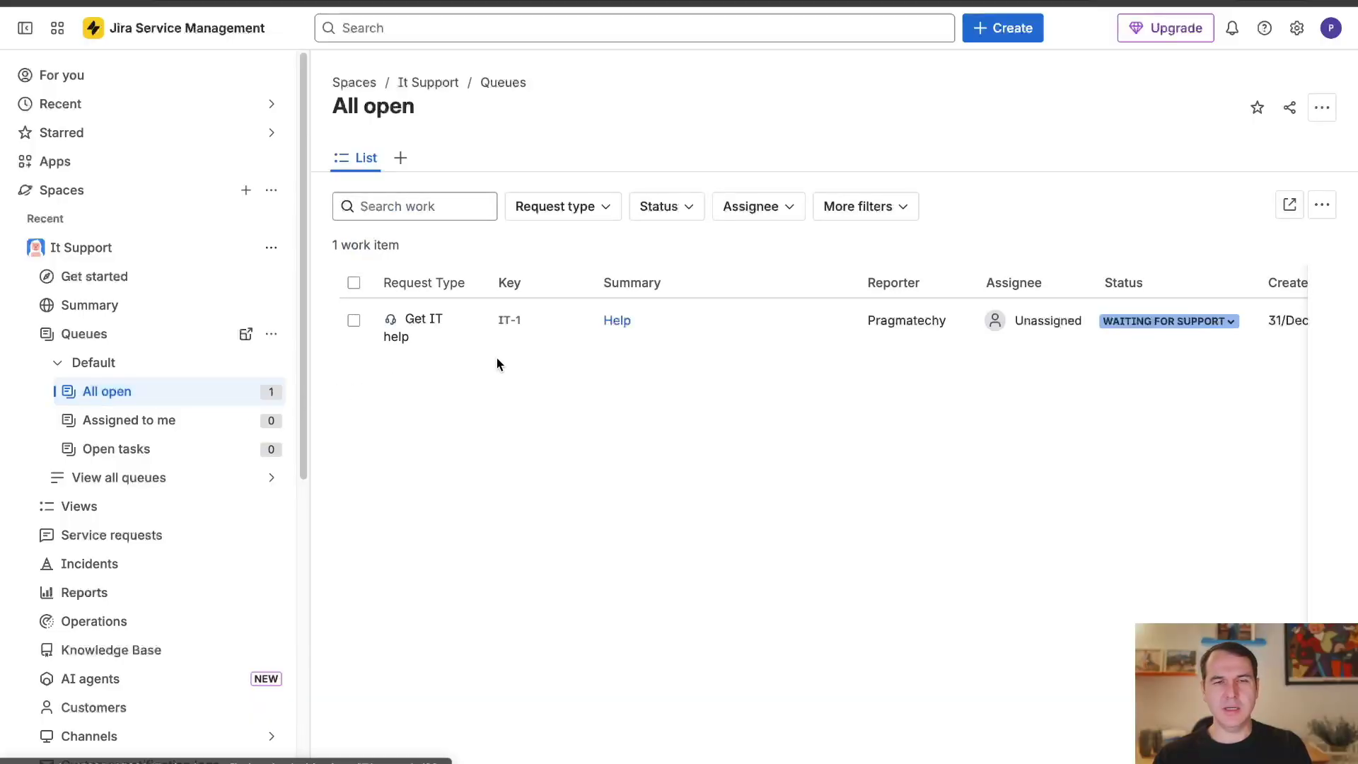
pyautogui.click(513, 321)
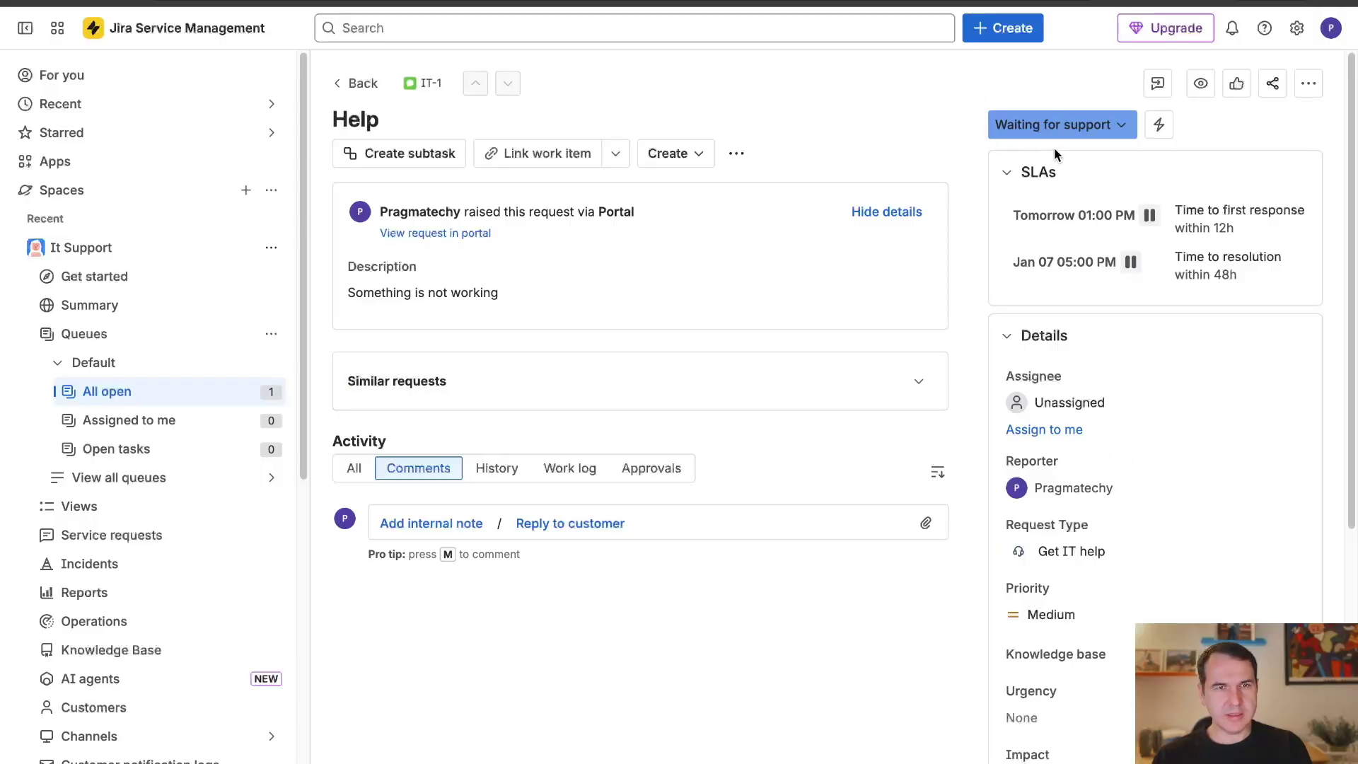
# Step: Review the status transitions available for the Help request without changing its status or summary
pyautogui.click(1131, 133)
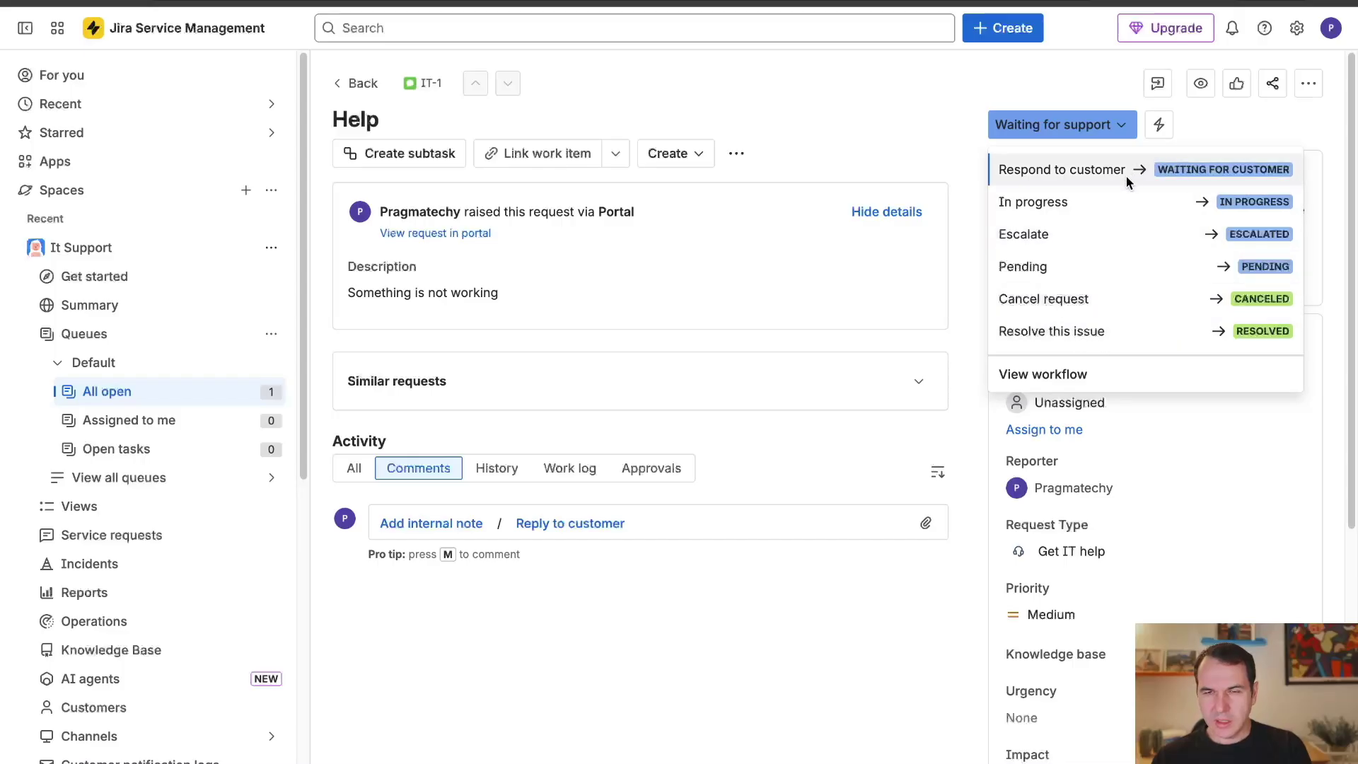
pyautogui.click(939, 133)
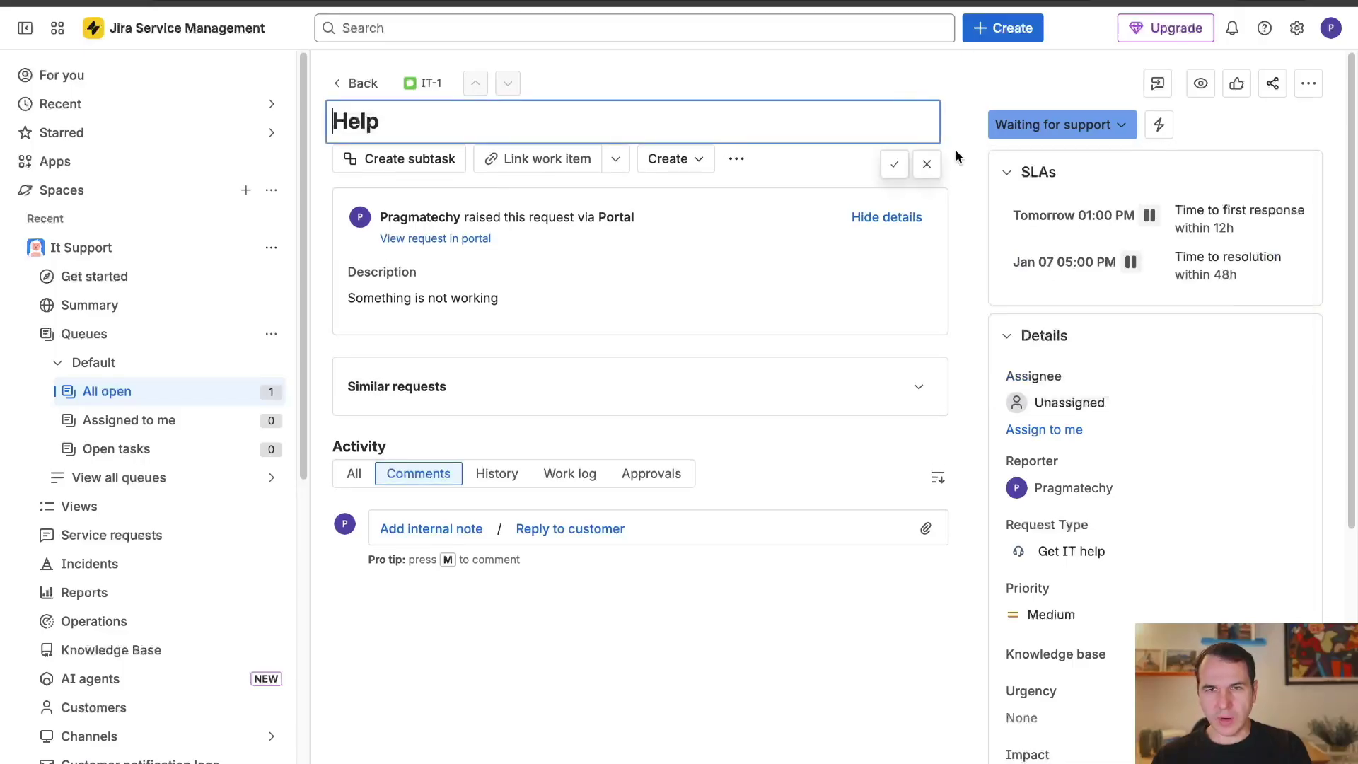
pyautogui.click(918, 94)
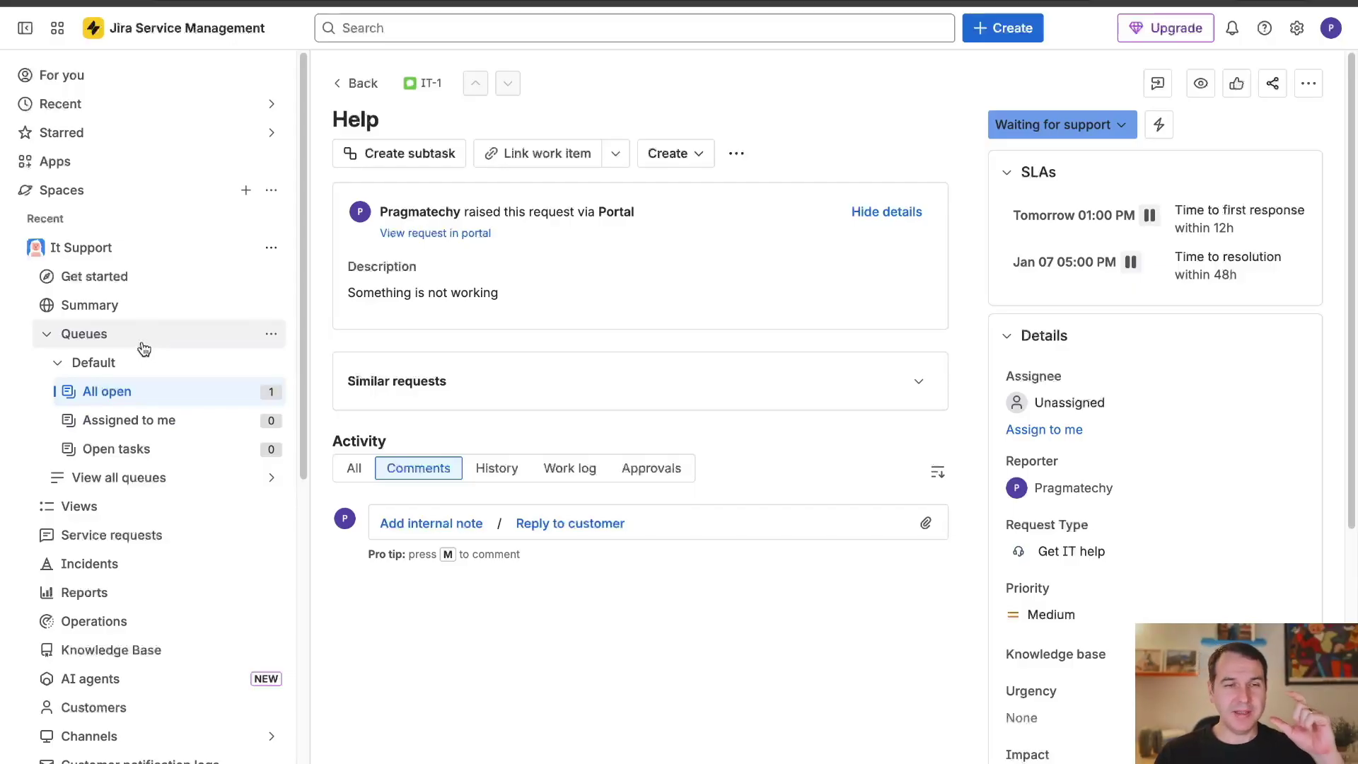
# Step: Examine the It Support space's automation settings, including the rules, audit log and templates
pyautogui.click(271, 248)
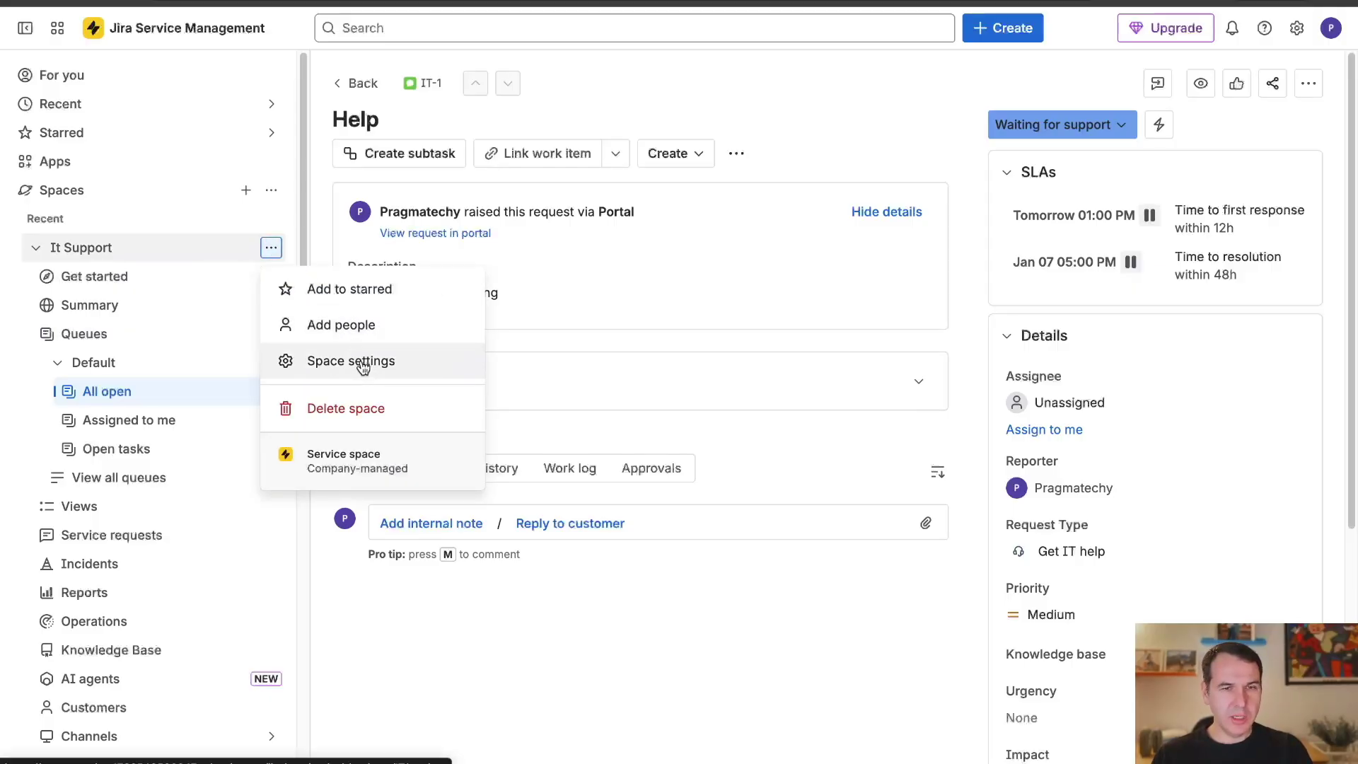
pyautogui.click(367, 363)
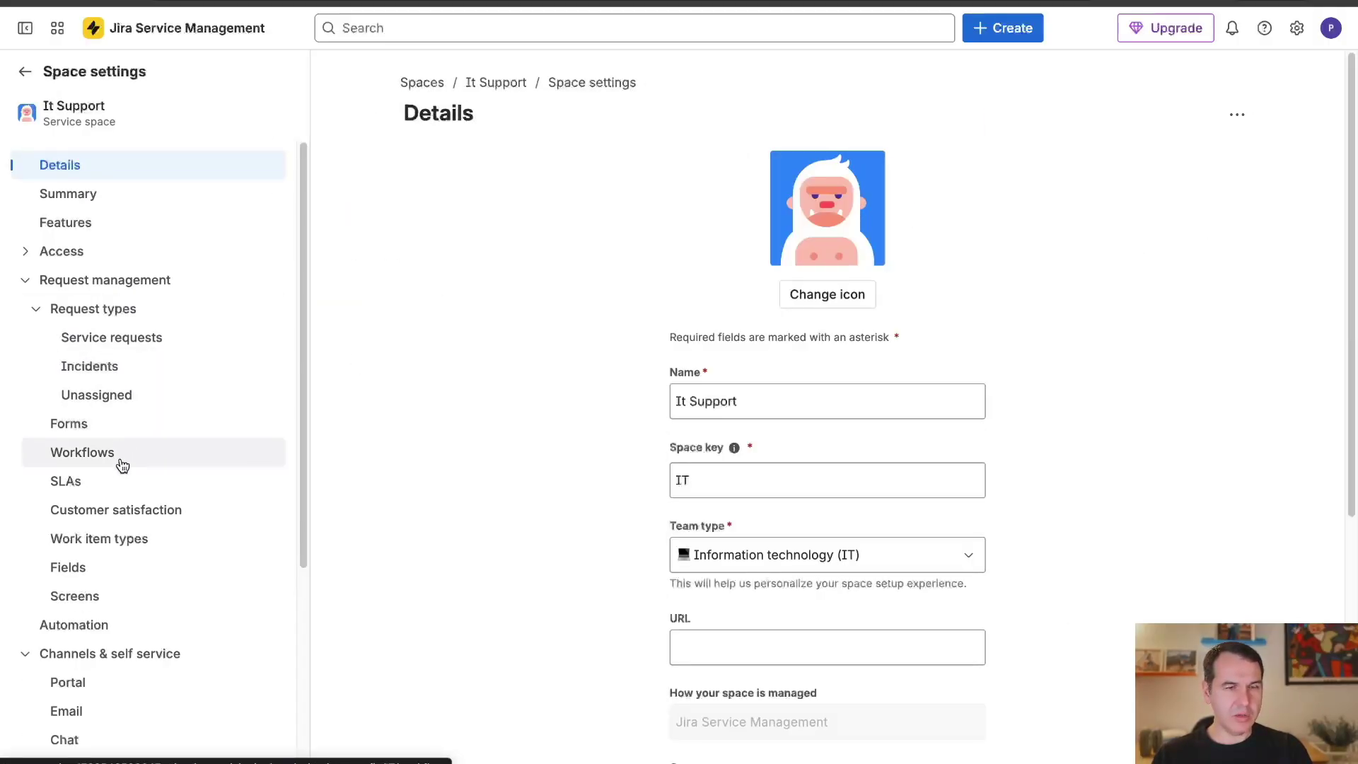
pyautogui.click(89, 623)
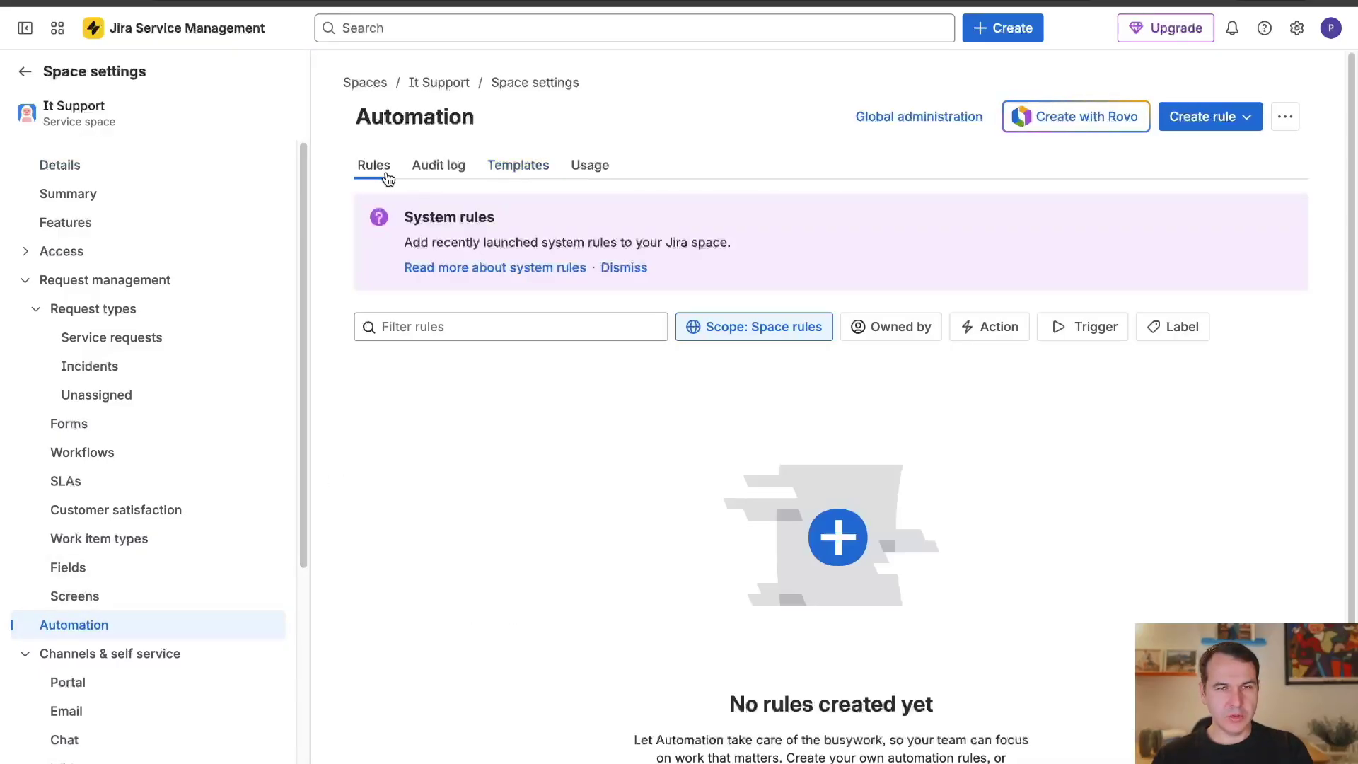
pyautogui.click(439, 166)
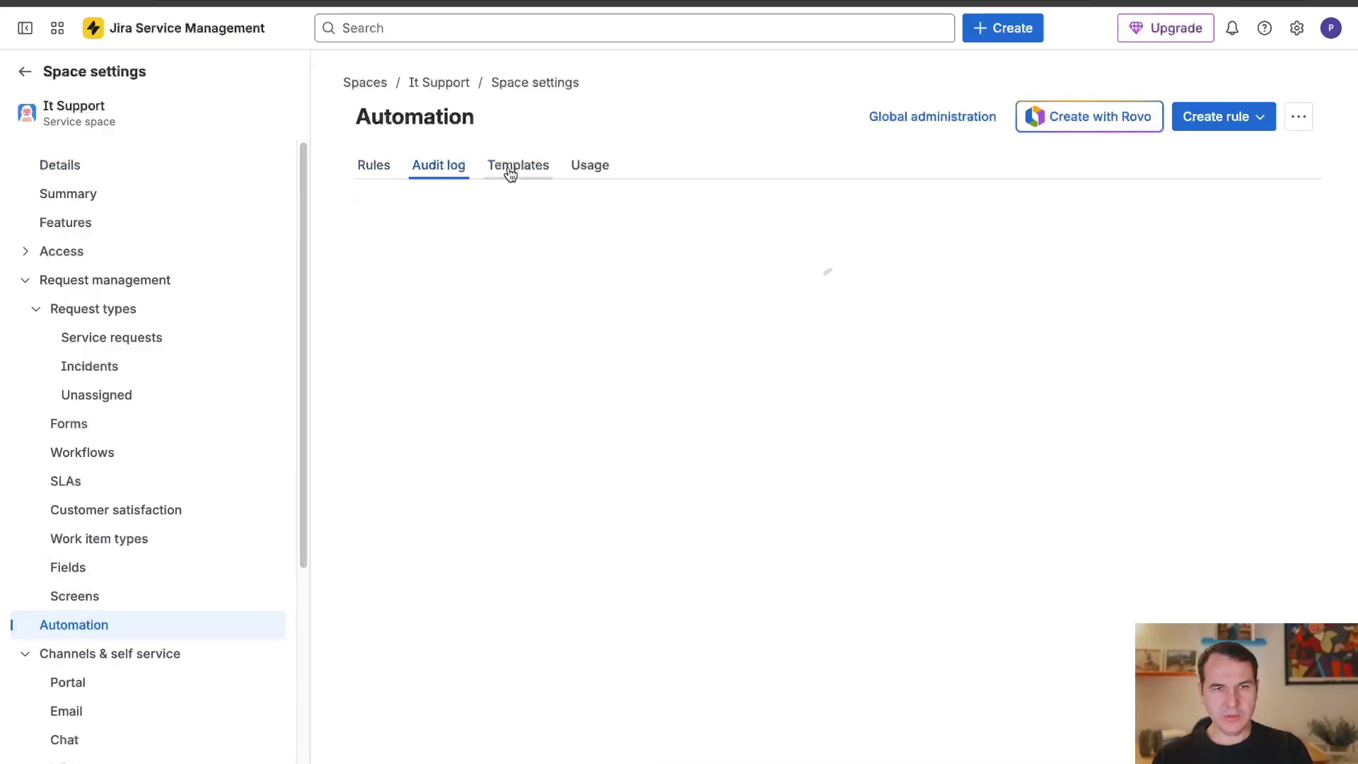
pyautogui.click(503, 169)
pyautogui.click(375, 168)
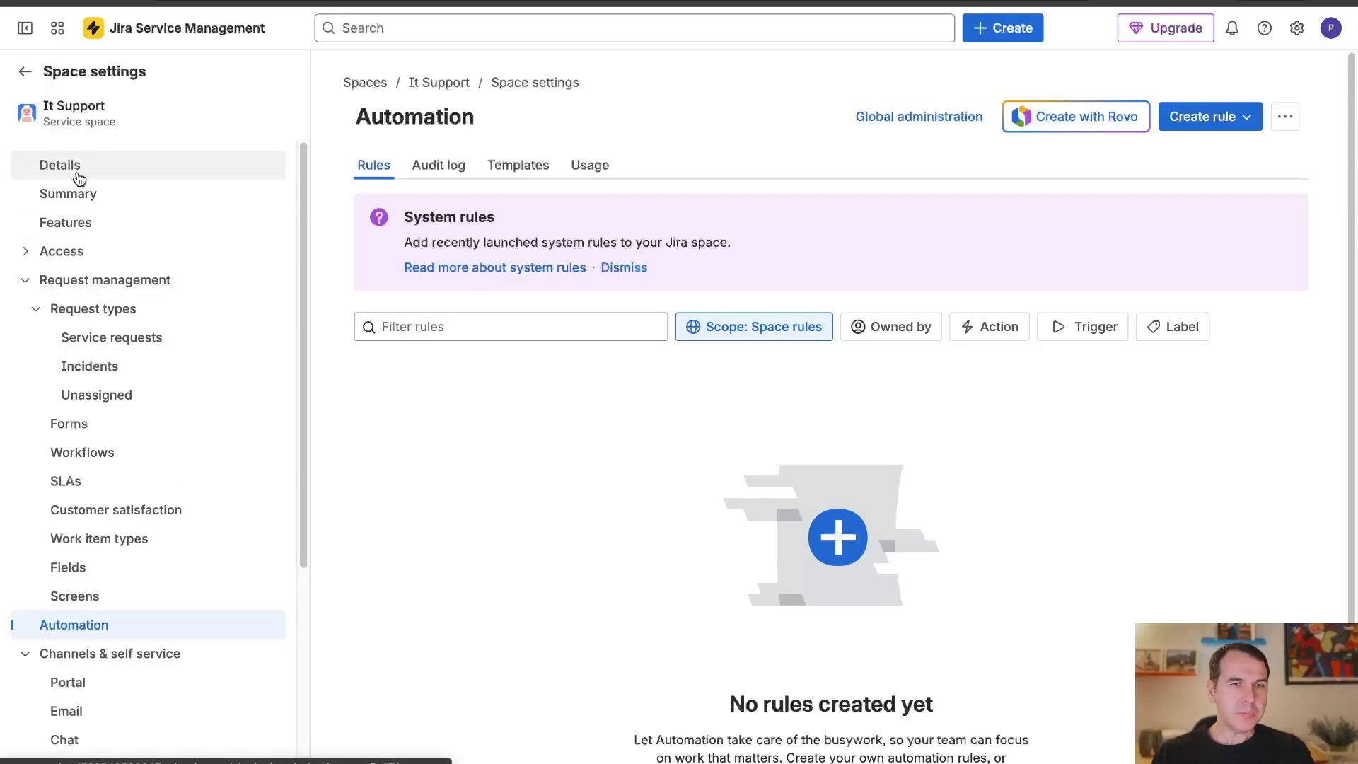
# Step: Leave the space settings and reopen the Help request from the All open queue
pyautogui.click(25, 75)
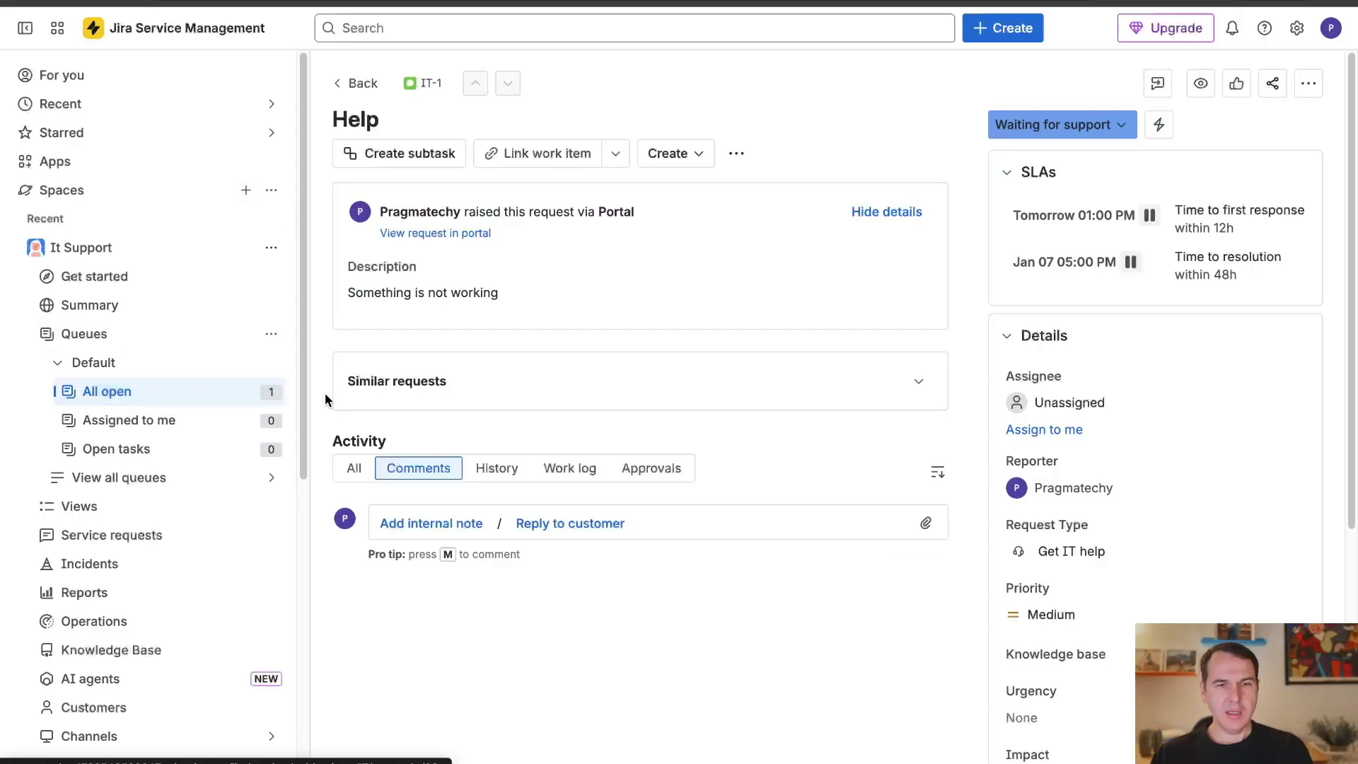
pyautogui.click(105, 392)
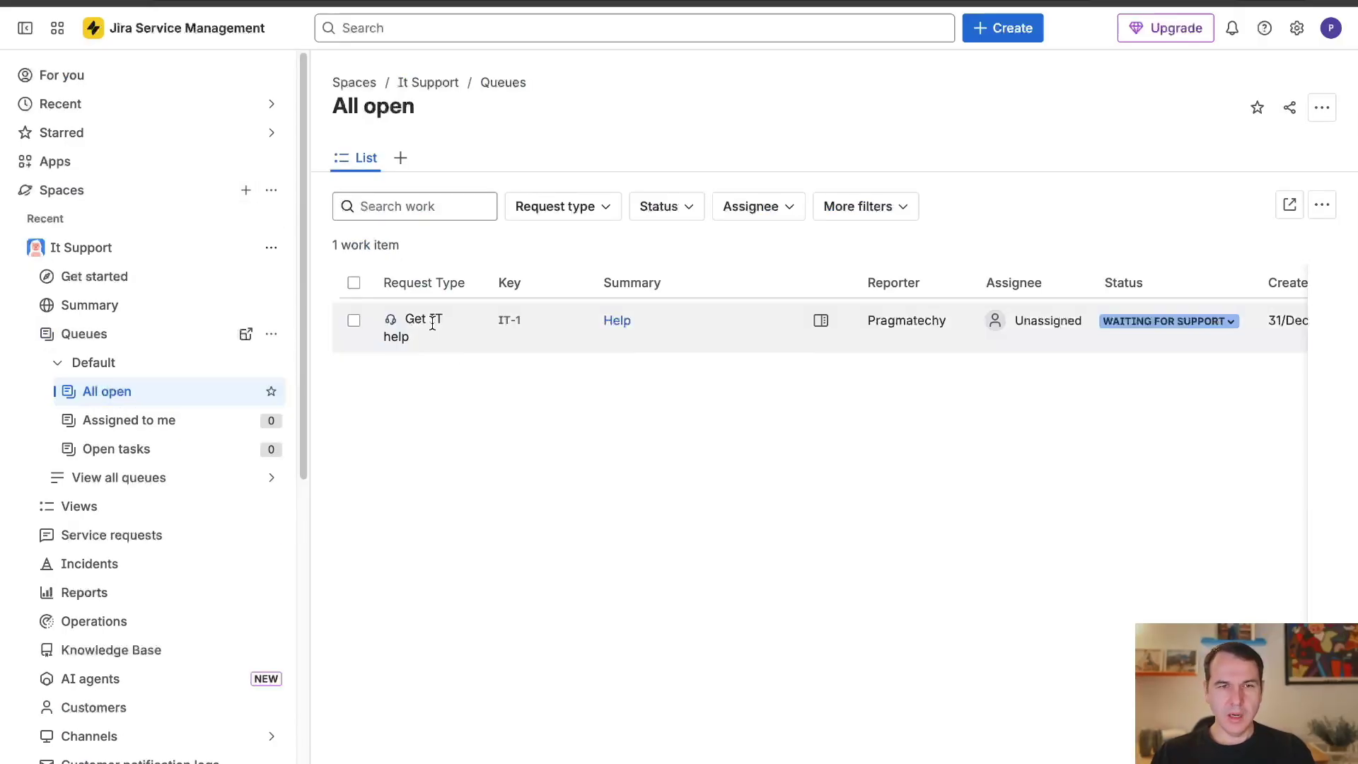
pyautogui.click(512, 322)
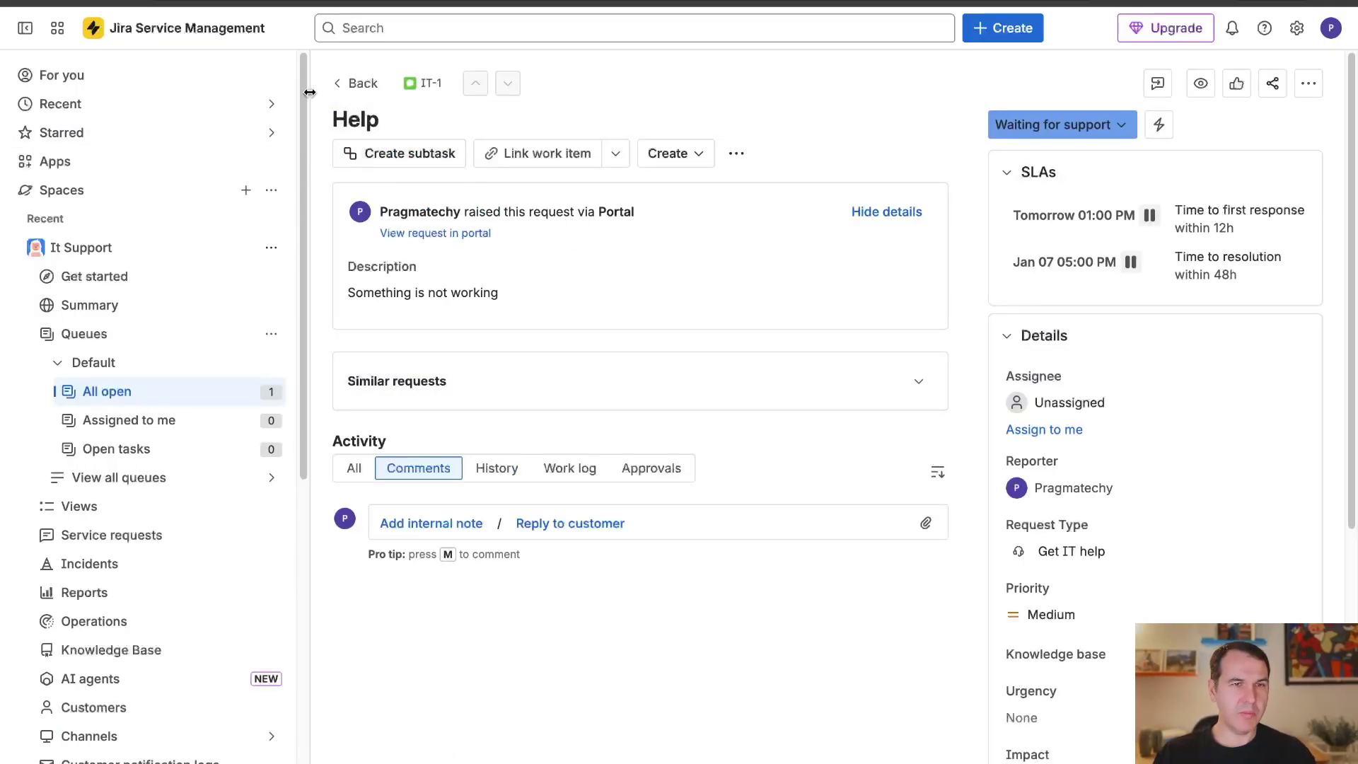
# Step: Collapse the navigation sidebar so the Help request uses the full page width
pyautogui.click(25, 28)
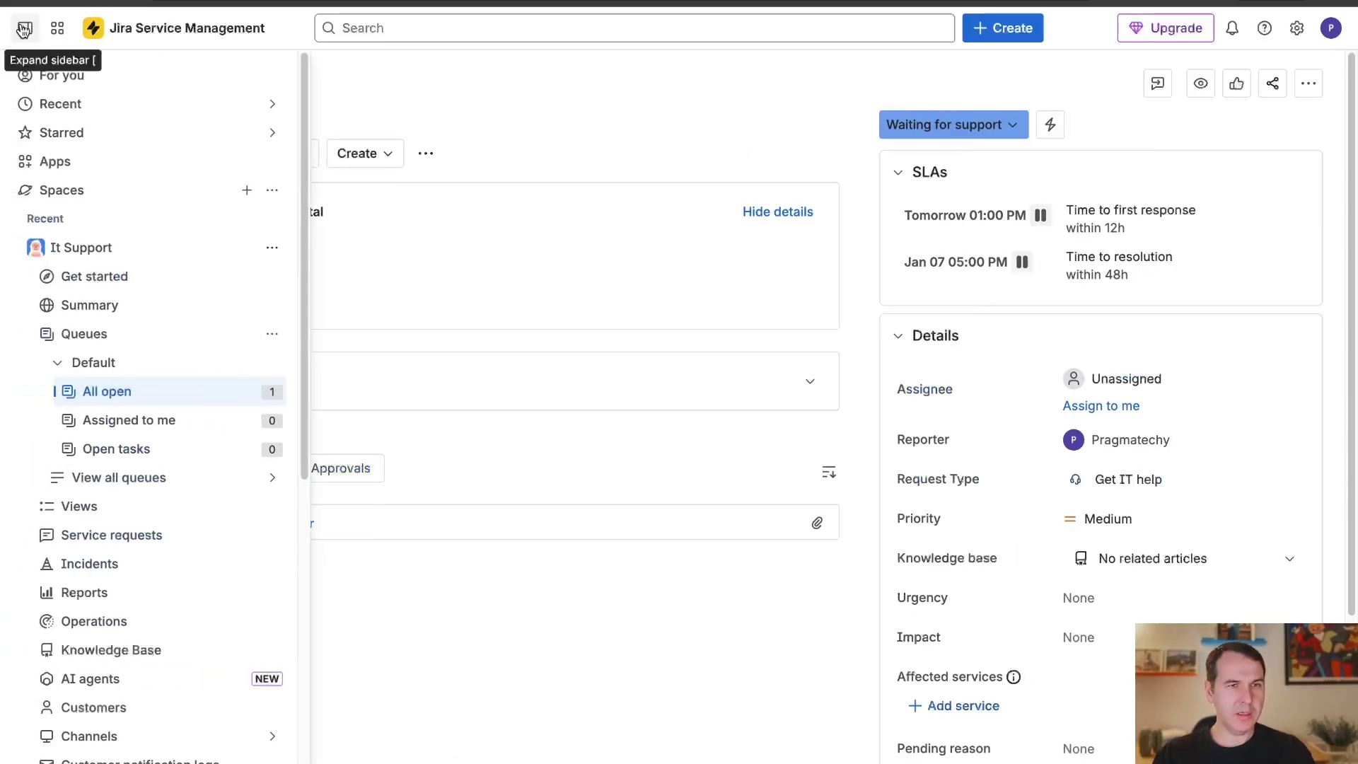
pyautogui.click(25, 28)
pyautogui.click(26, 30)
pyautogui.click(27, 32)
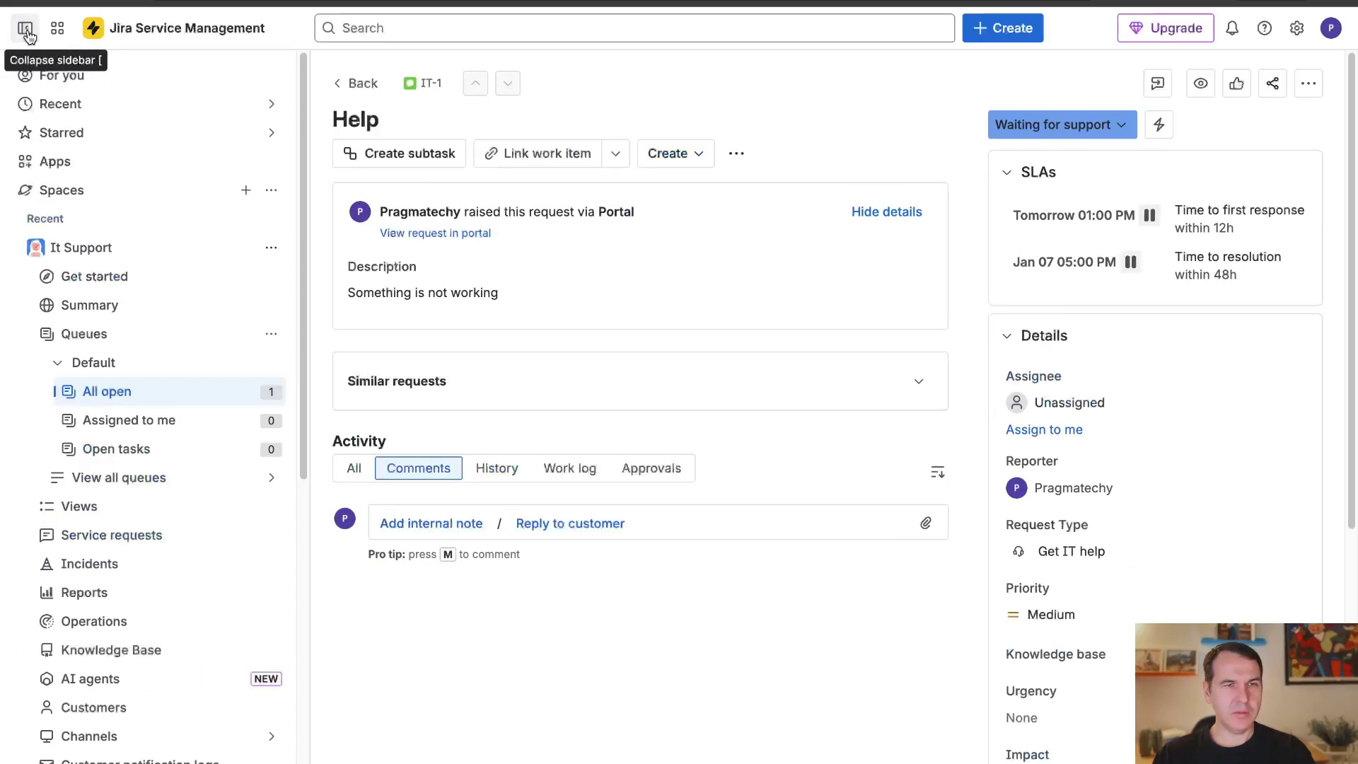
pyautogui.click(26, 30)
pyautogui.click(26, 30)
pyautogui.click(26, 30)
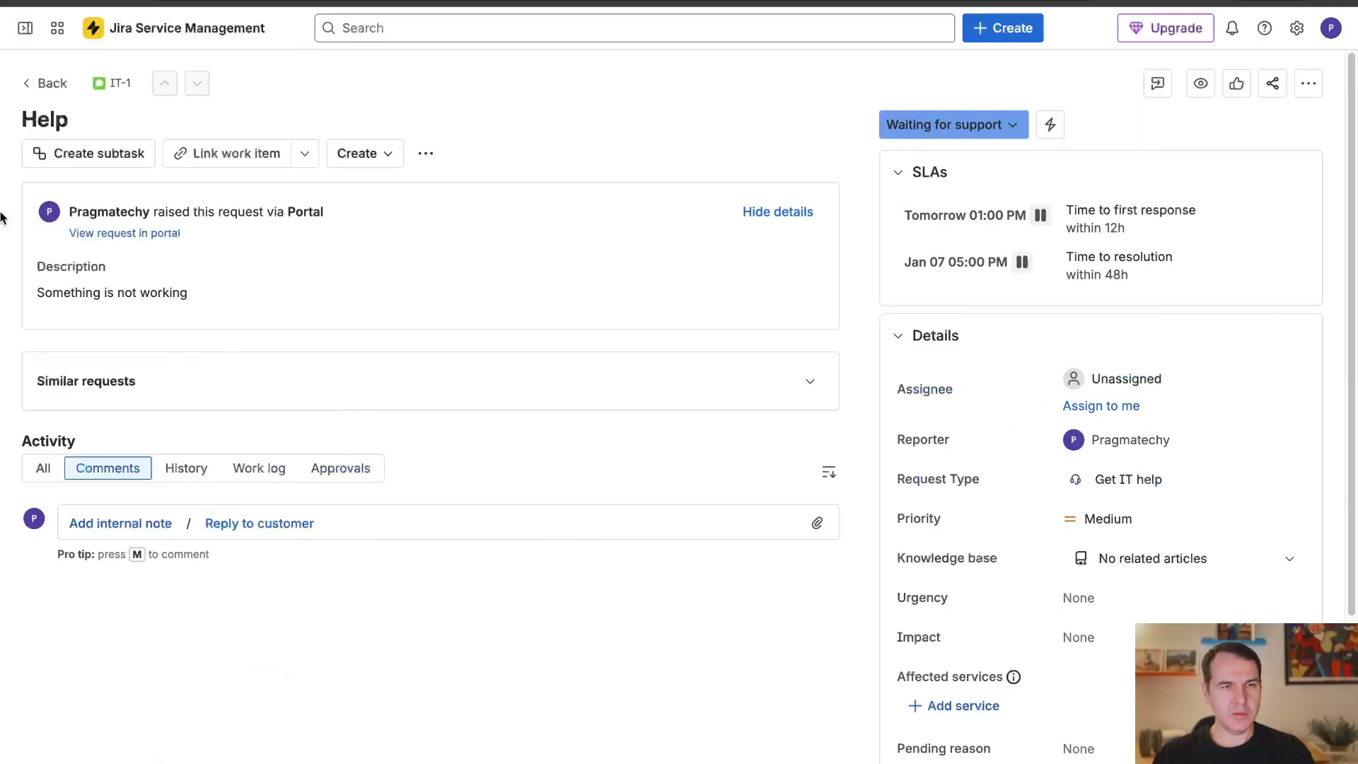
pyautogui.moveTo(25, 29)
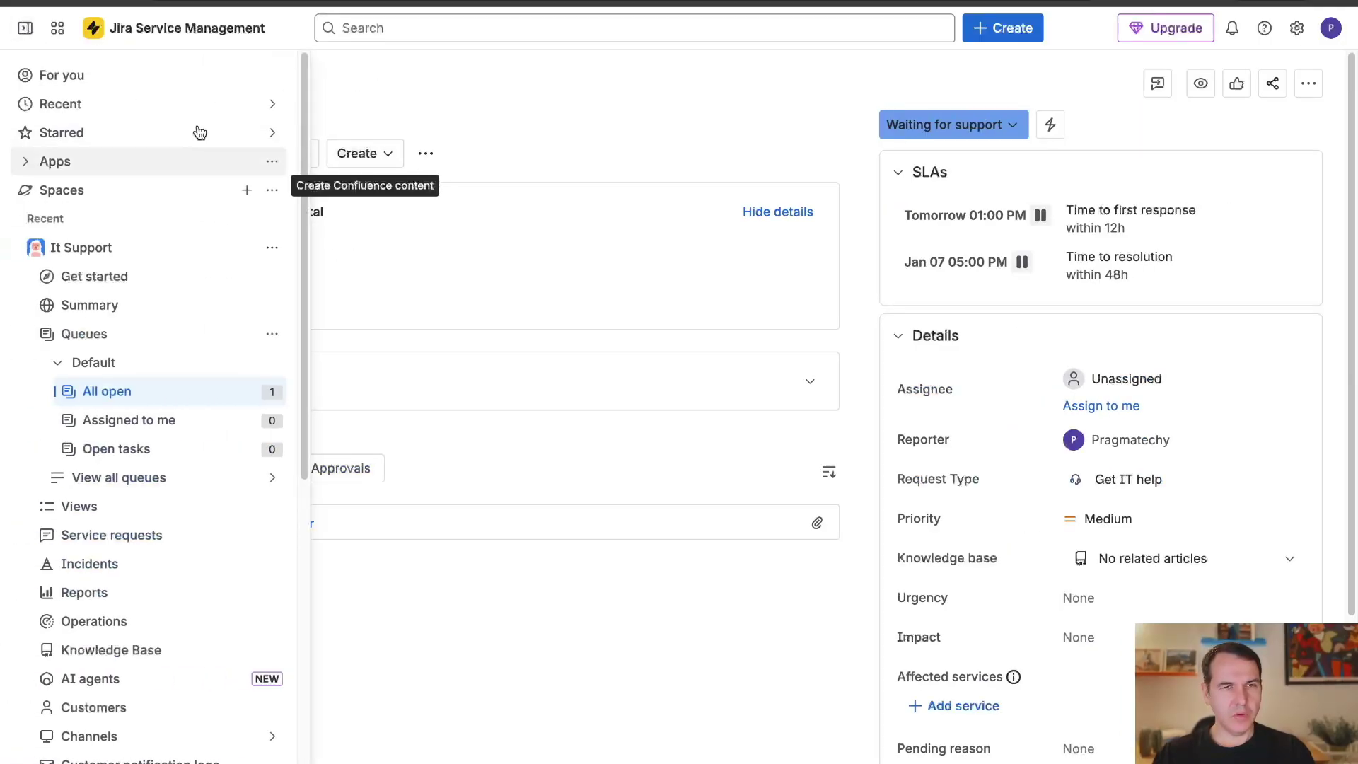
pyautogui.click(26, 30)
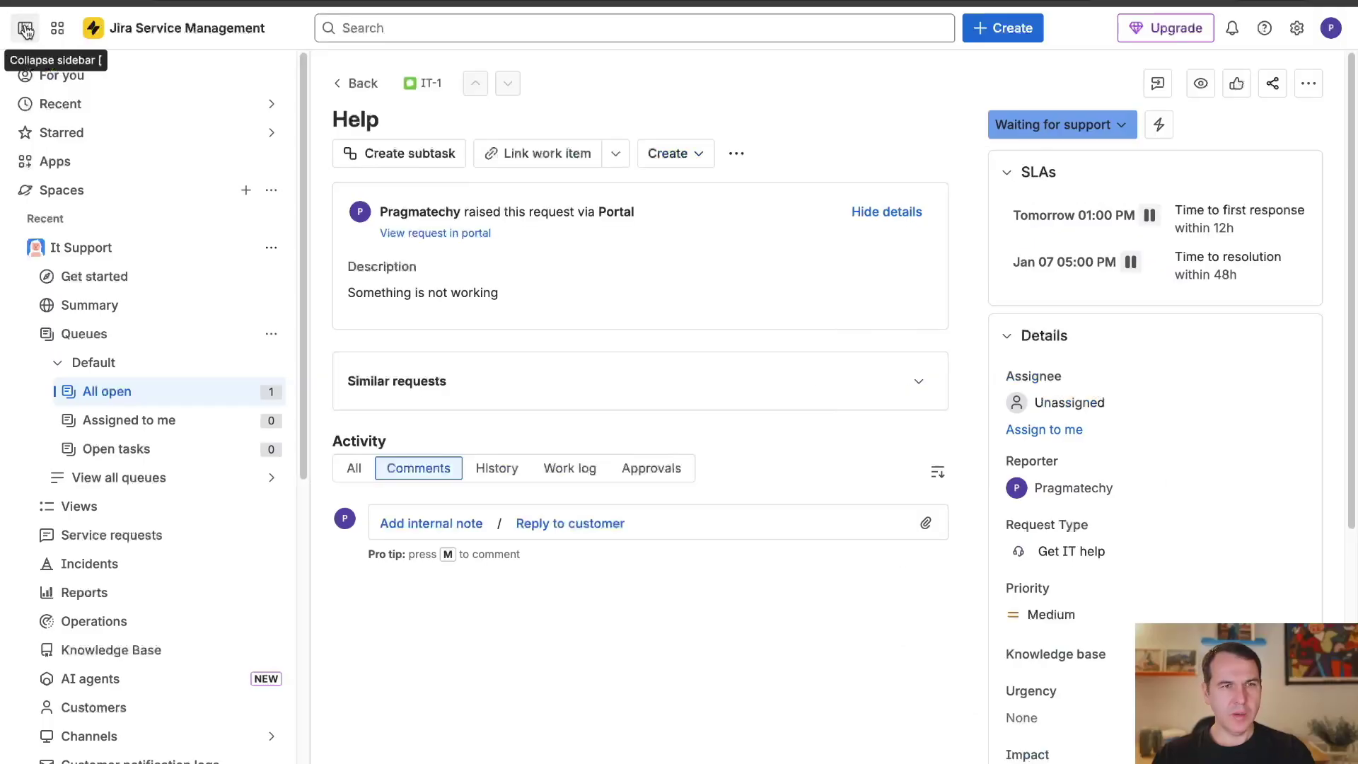
pyautogui.click(26, 30)
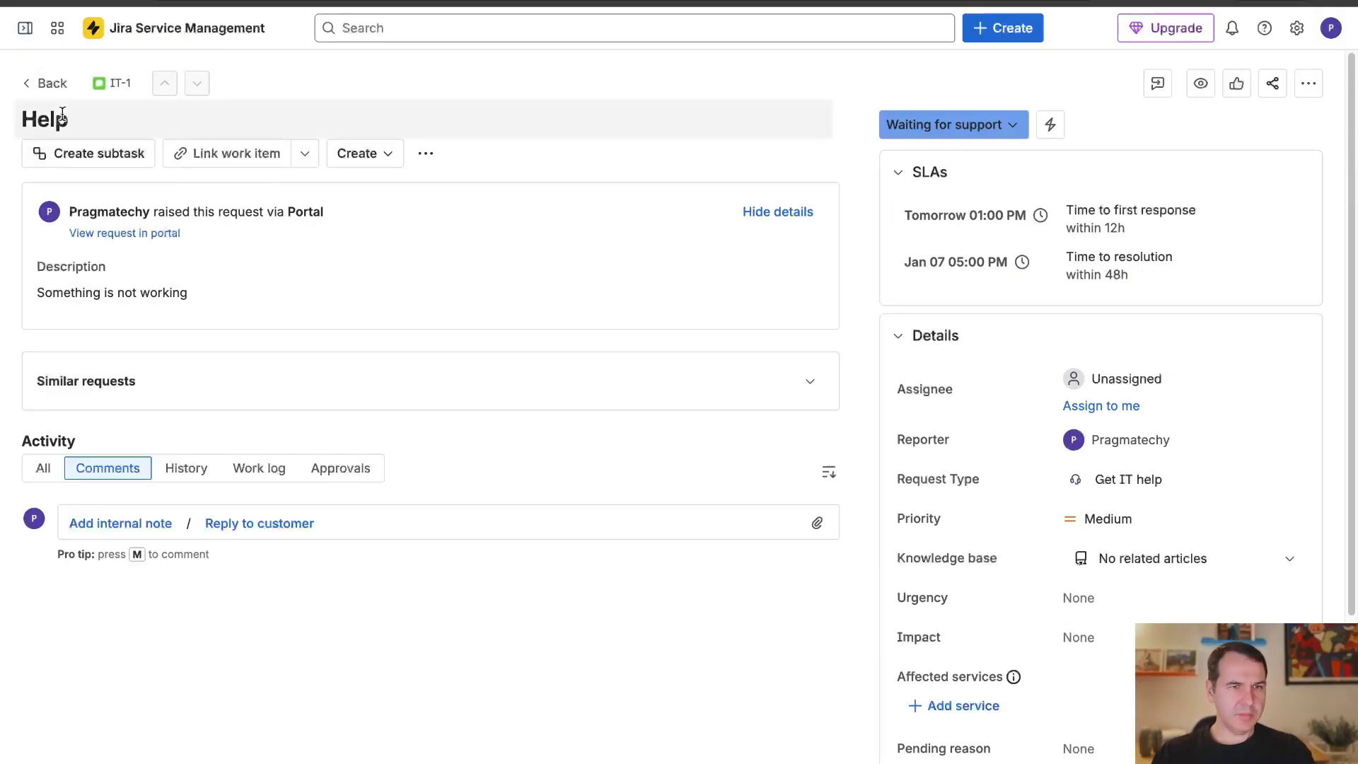
# Step: Add the internal note "This is internal" to the Help request
pyautogui.click(149, 310)
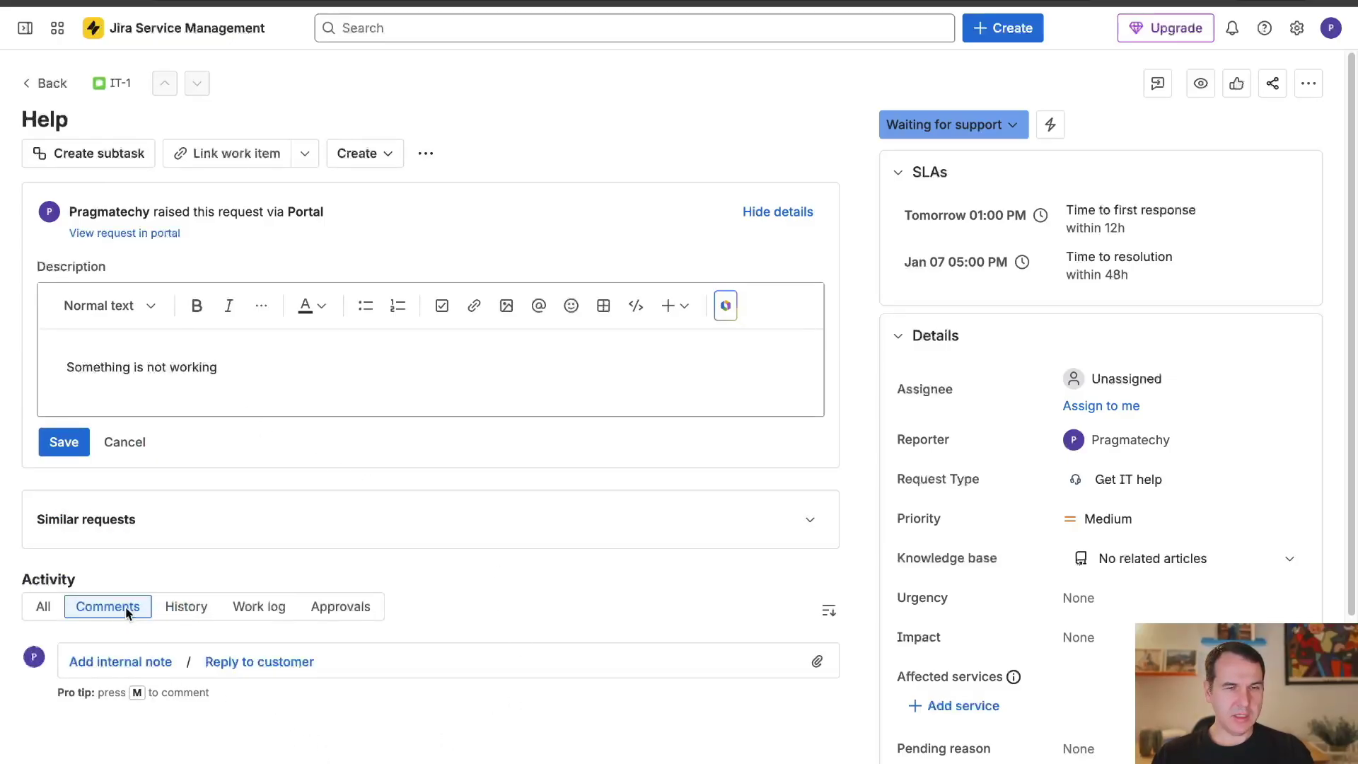
pyautogui.click(131, 664)
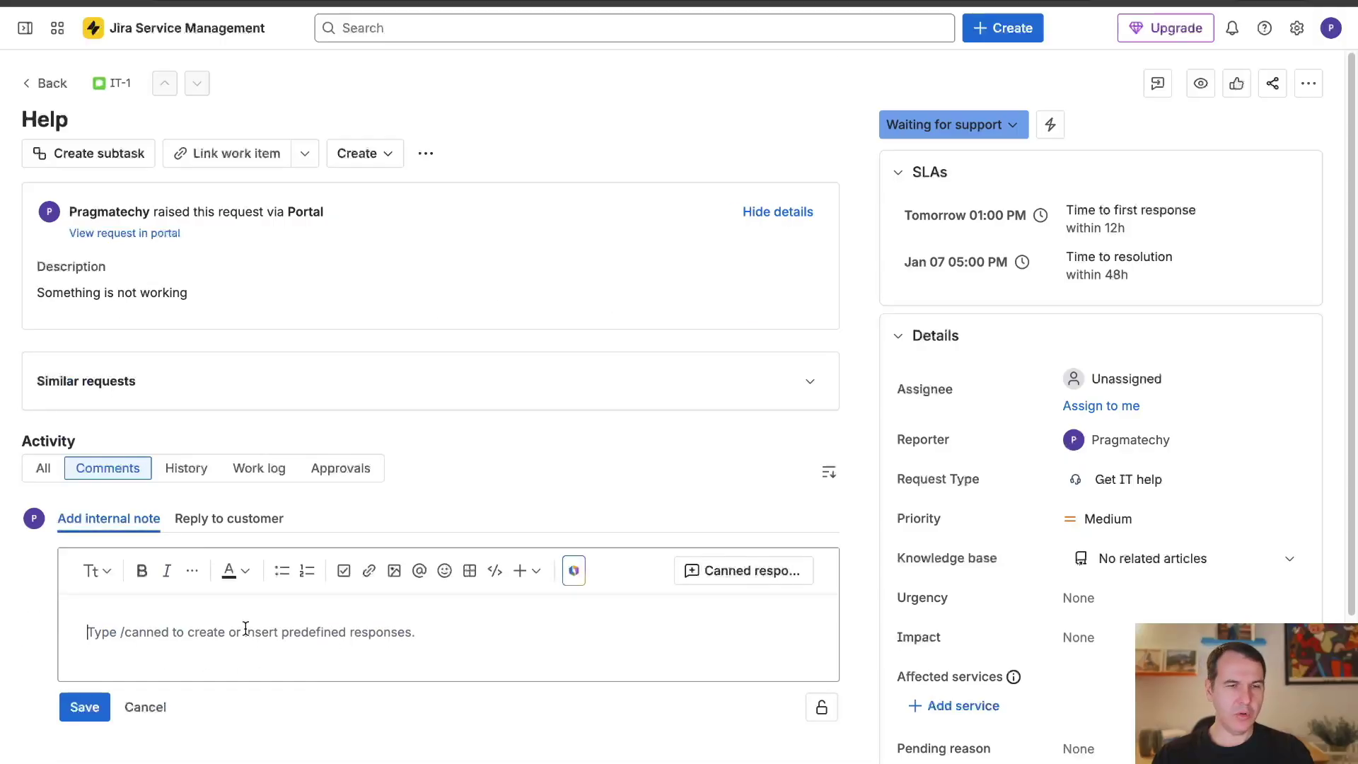
pyautogui.write('This is internal')
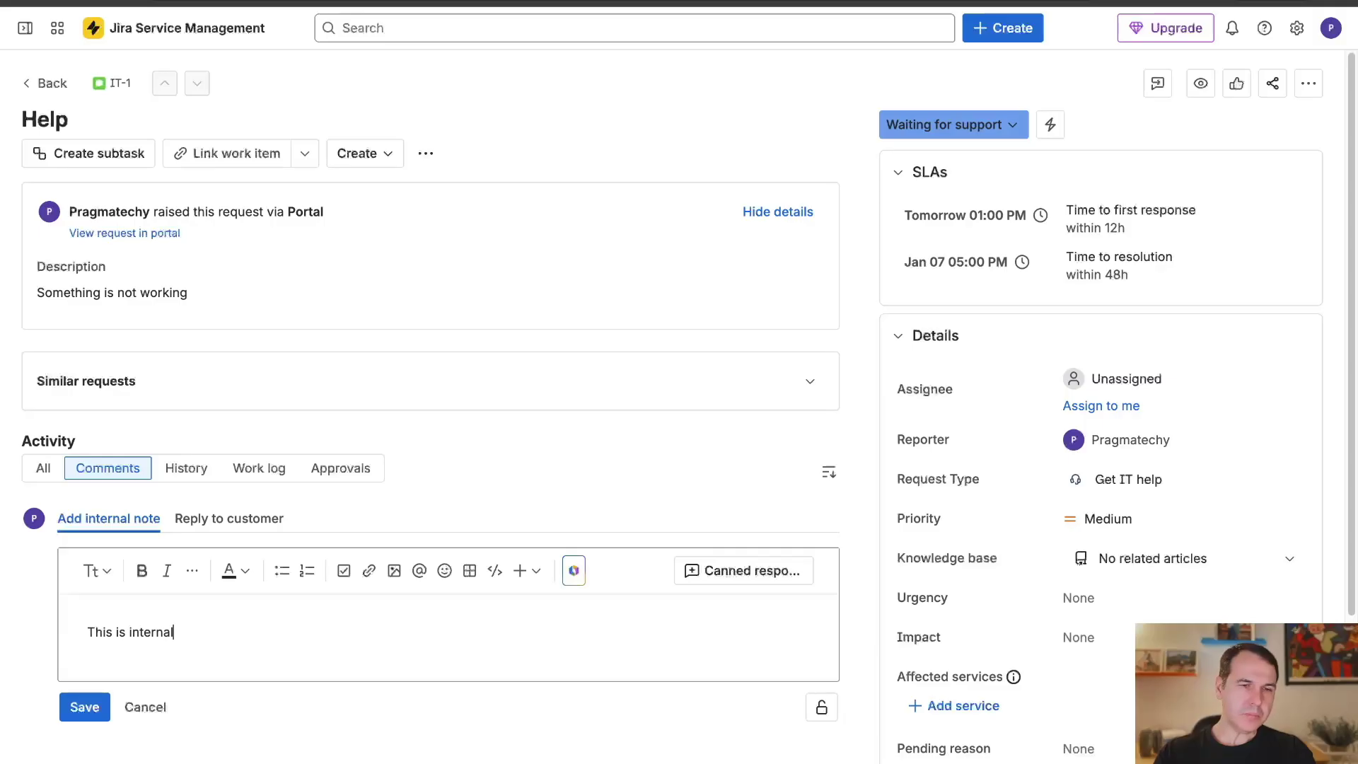
pyautogui.hotkey('ctrl', 'Return')
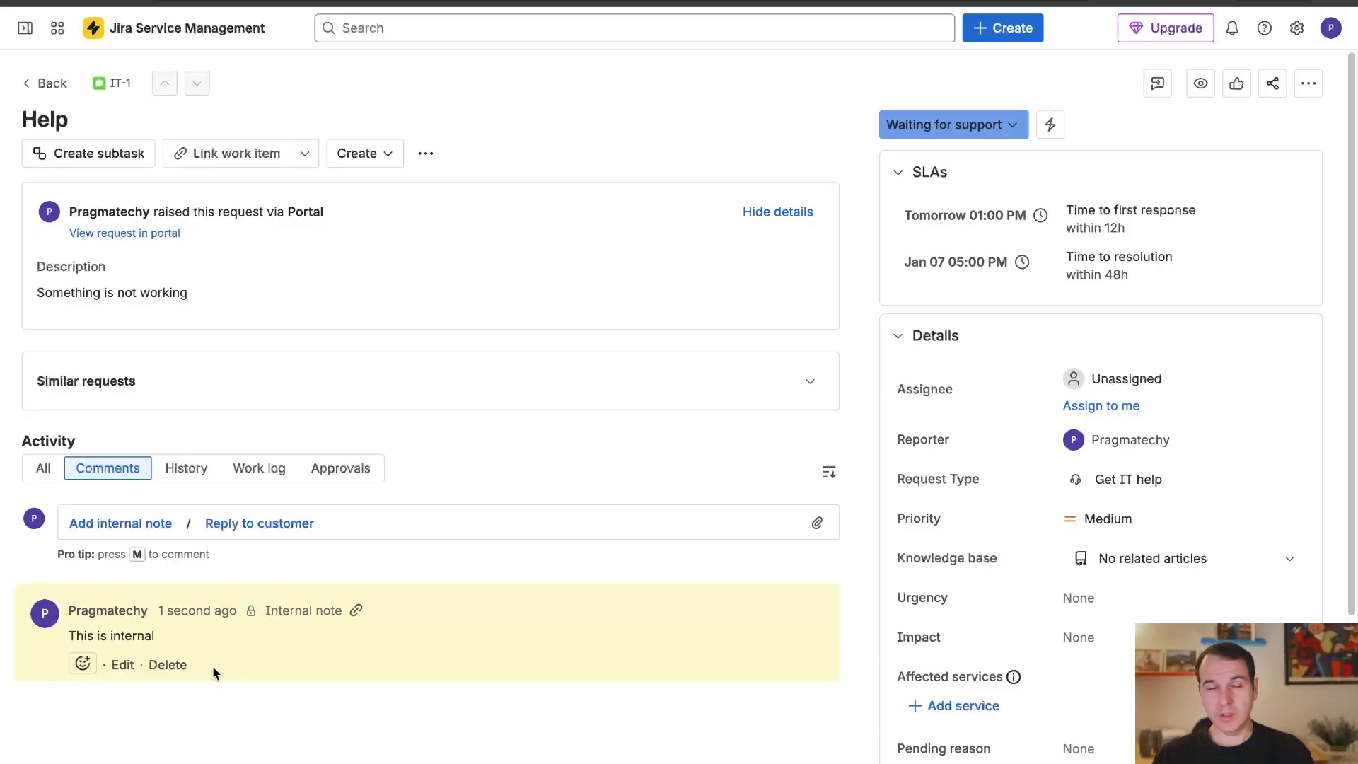
# Step: Start a reply to the customer on the Help request and review the available status transitions
pyautogui.click(269, 524)
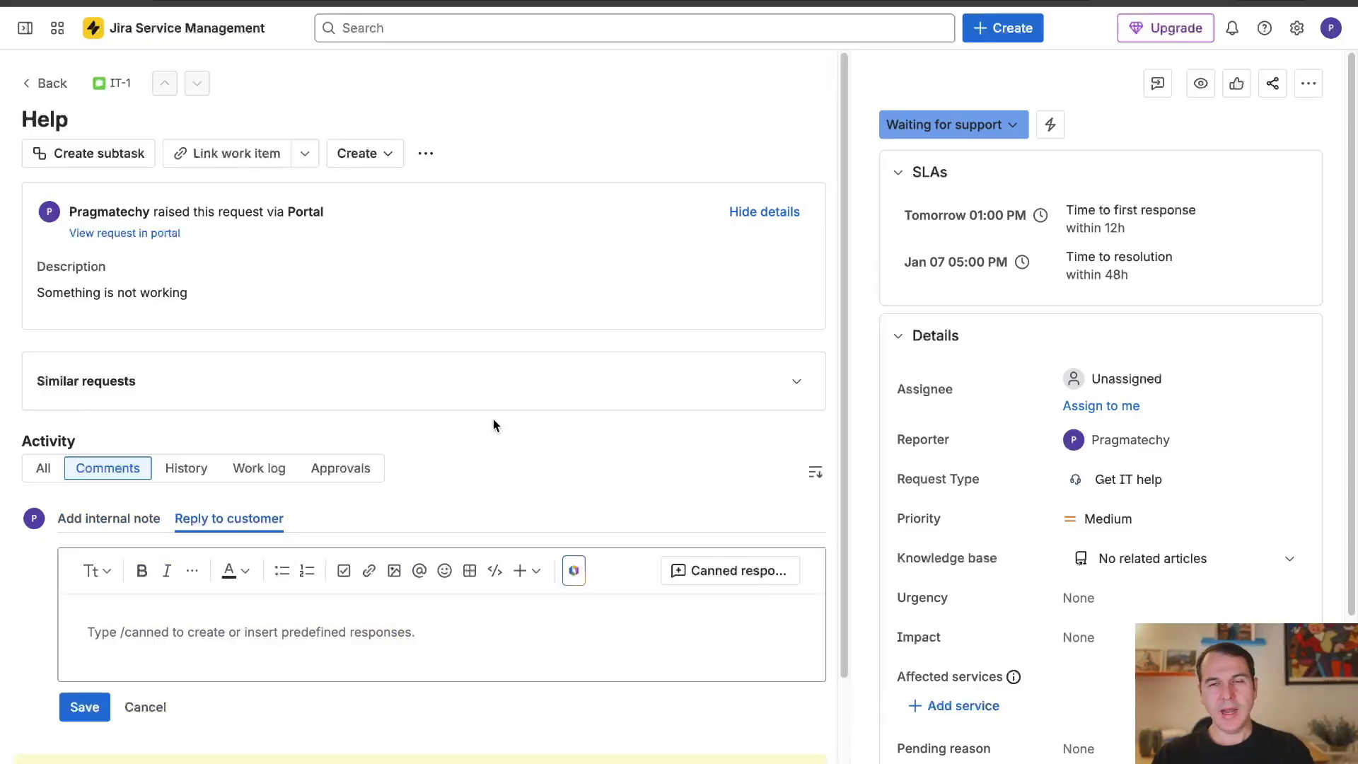
pyautogui.click(978, 122)
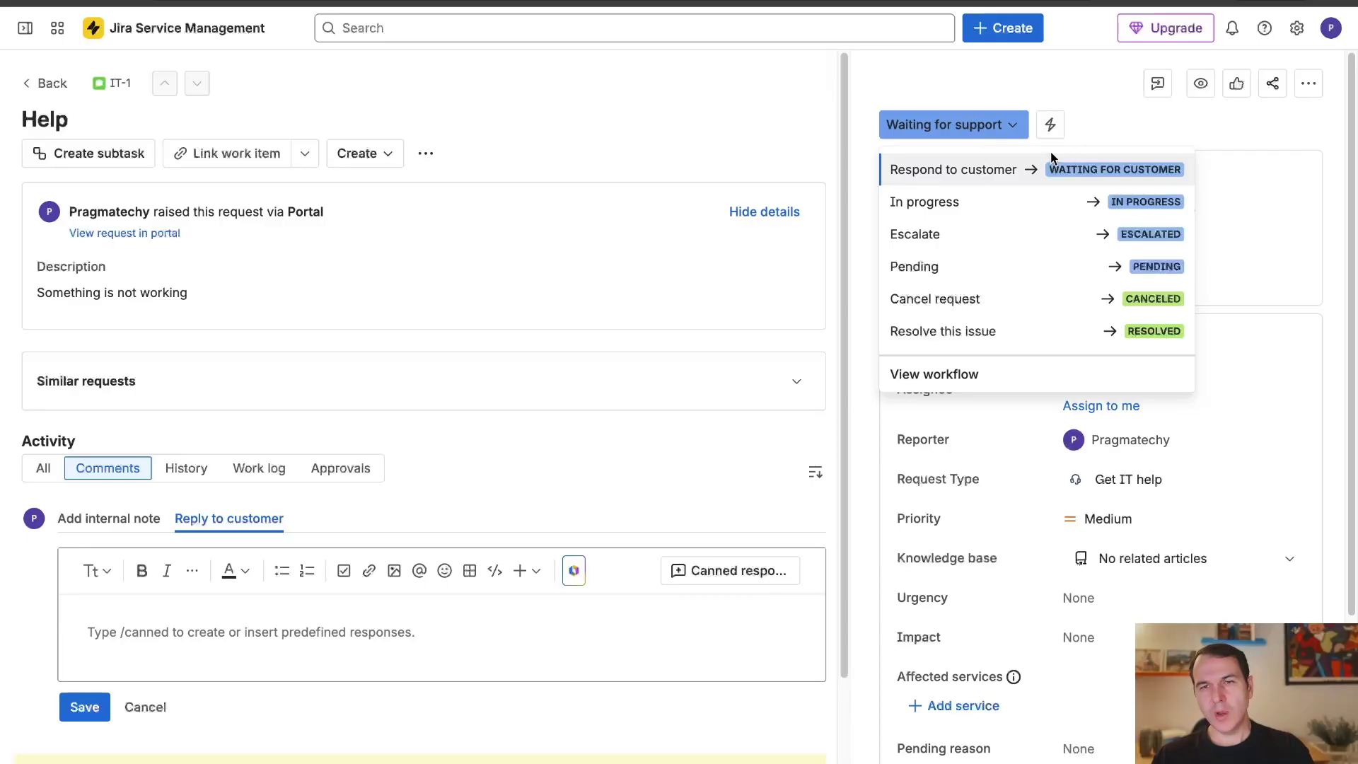
pyautogui.click(1118, 108)
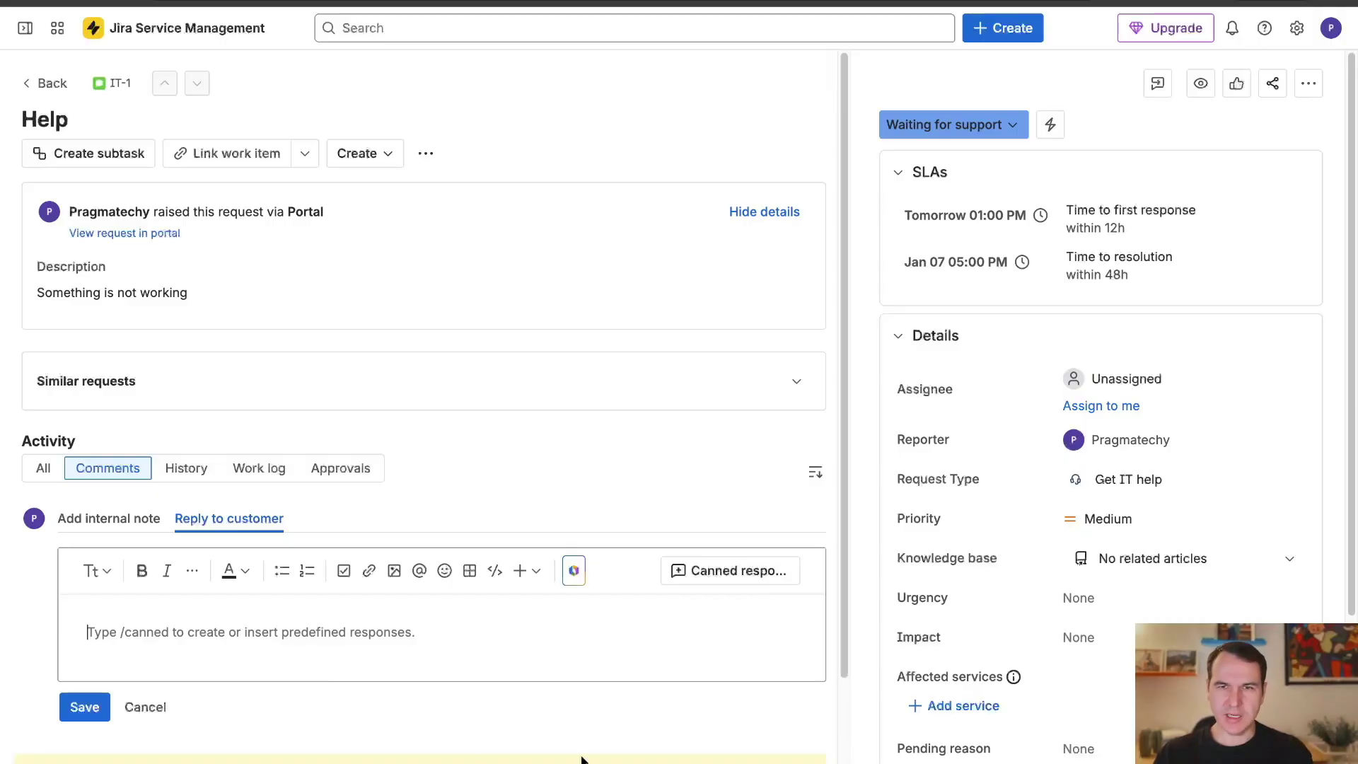
# Step: Set the Help request's reporter to Anonymous and assign the request to your own account
pyautogui.moveTo(1168, 434)
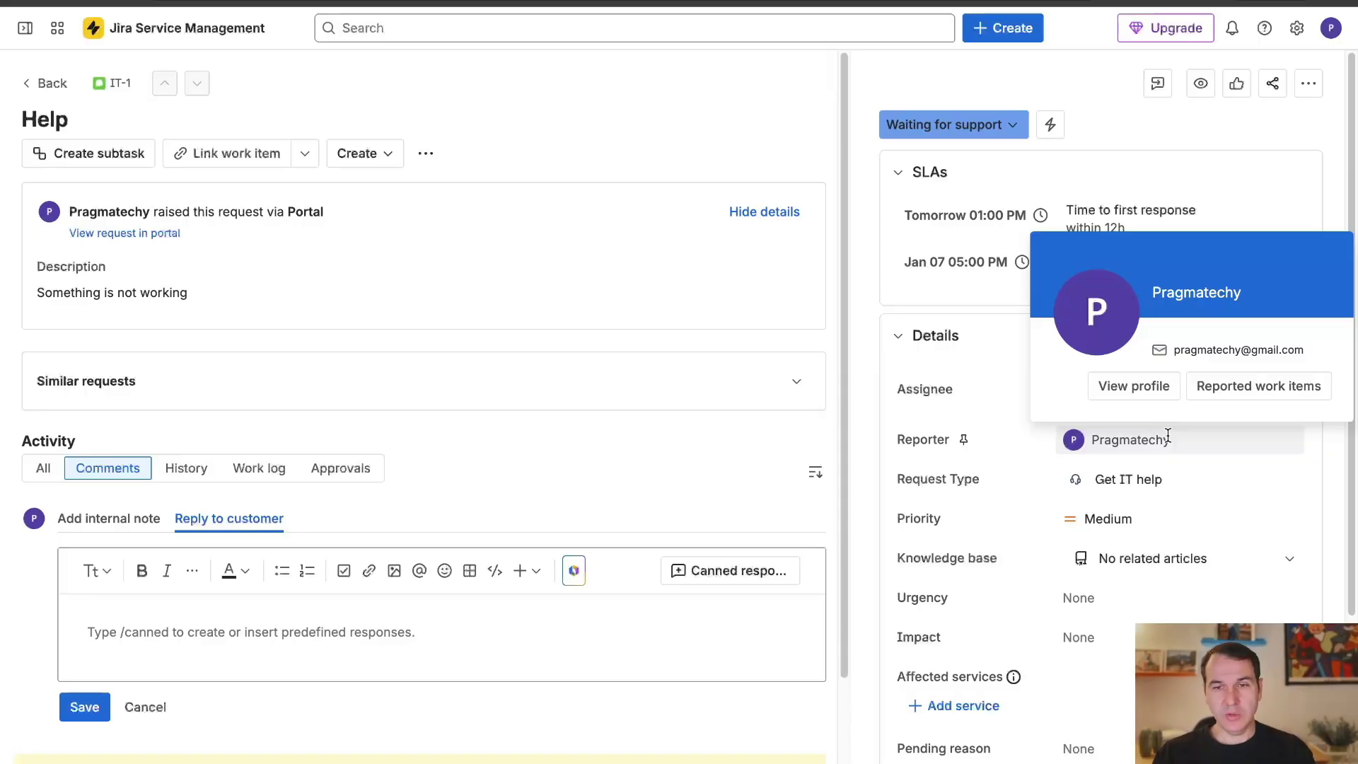
pyautogui.click(1164, 439)
pyautogui.click(1158, 474)
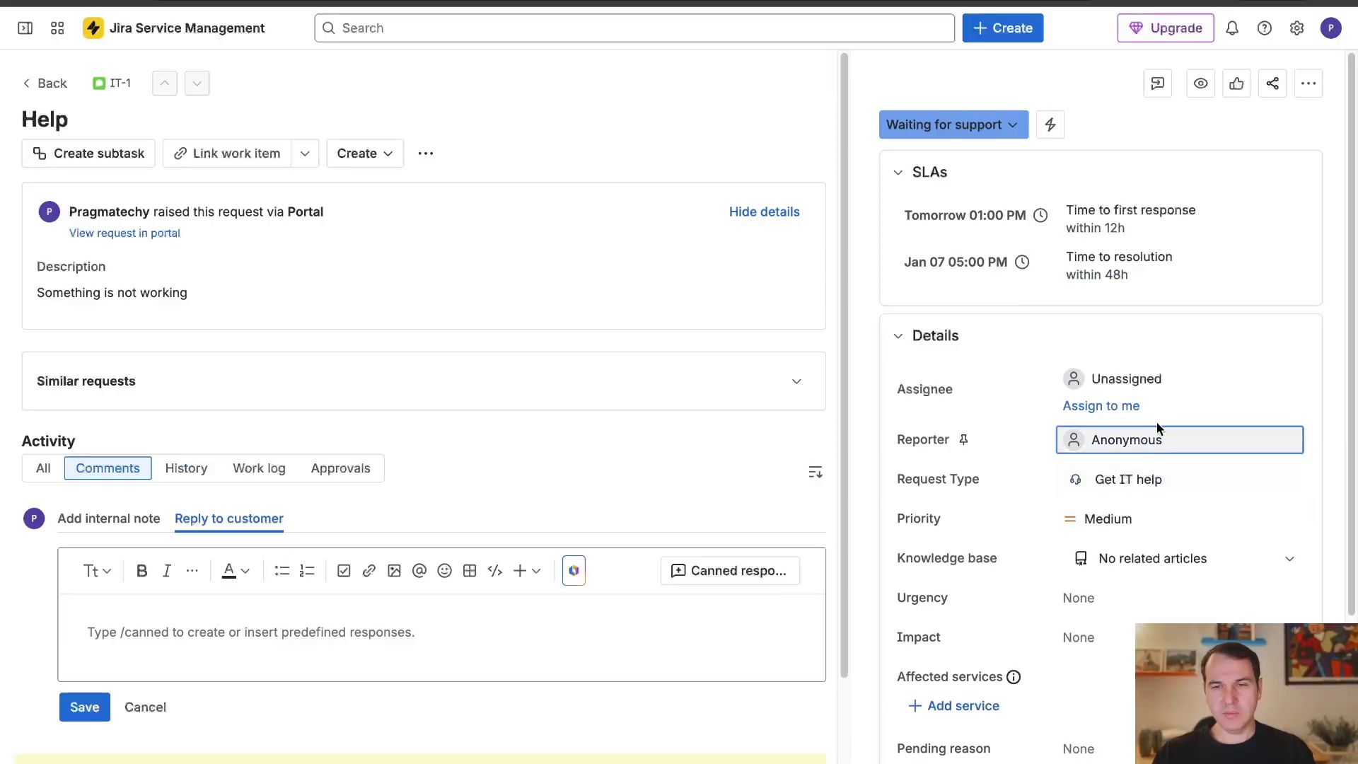
pyautogui.click(1161, 377)
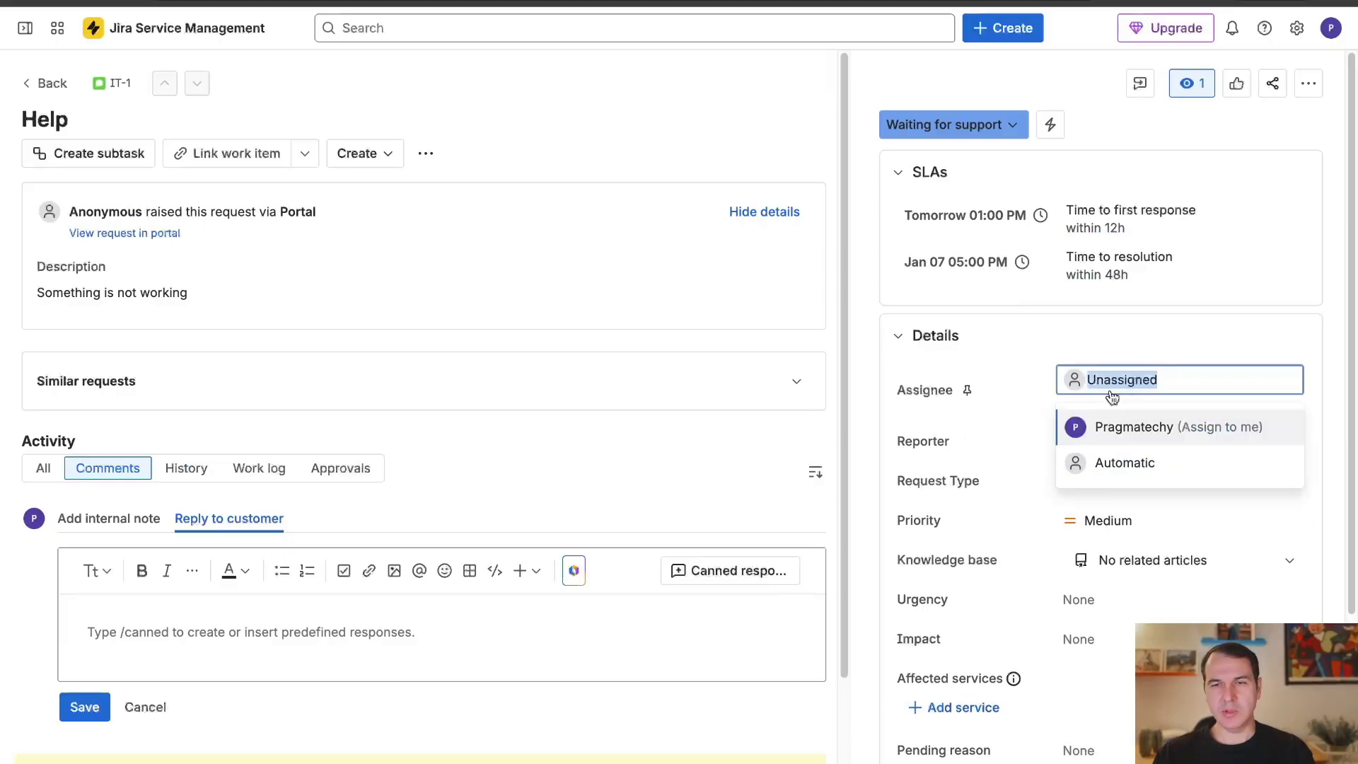
pyautogui.click(1122, 418)
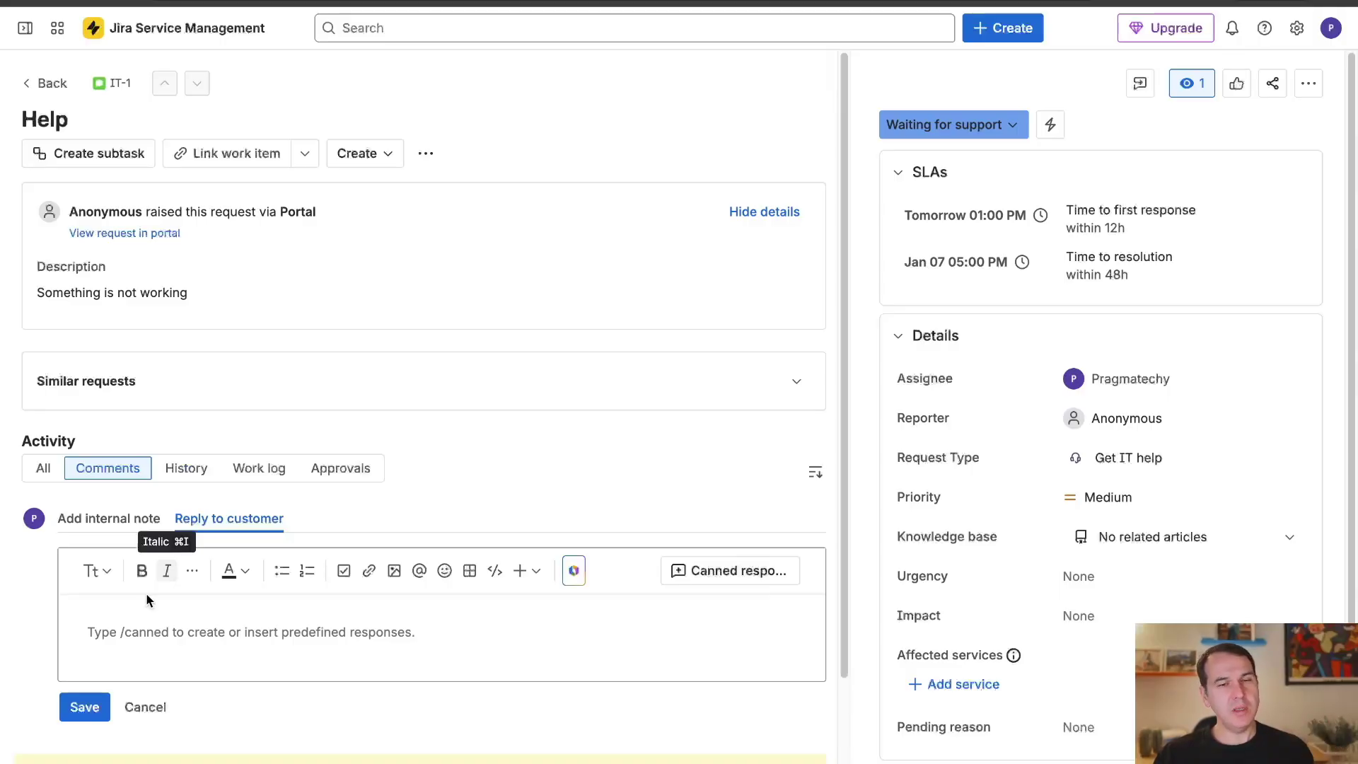
# Step: Send the customer reply "Hey what is the issue?" on the Help request
pyautogui.write('Hey what is')
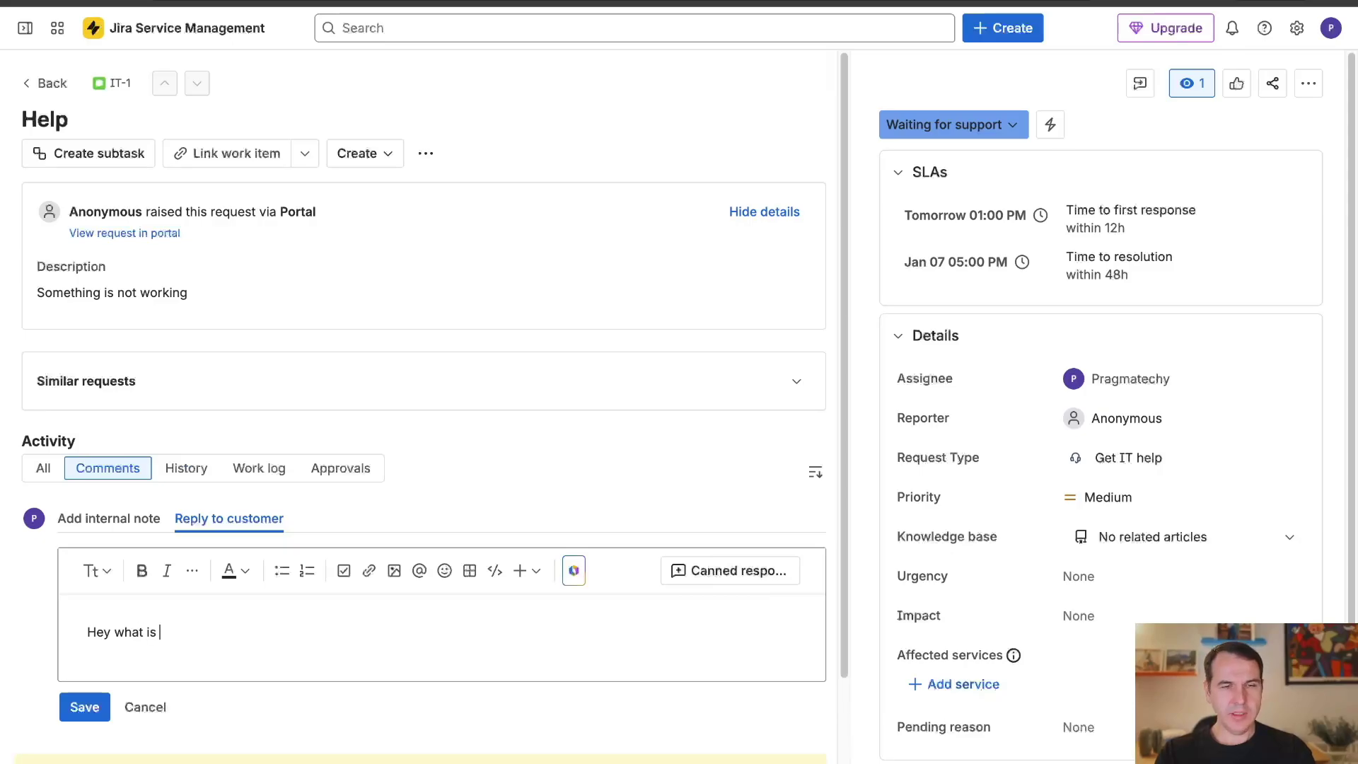
pyautogui.write(' the issue?')
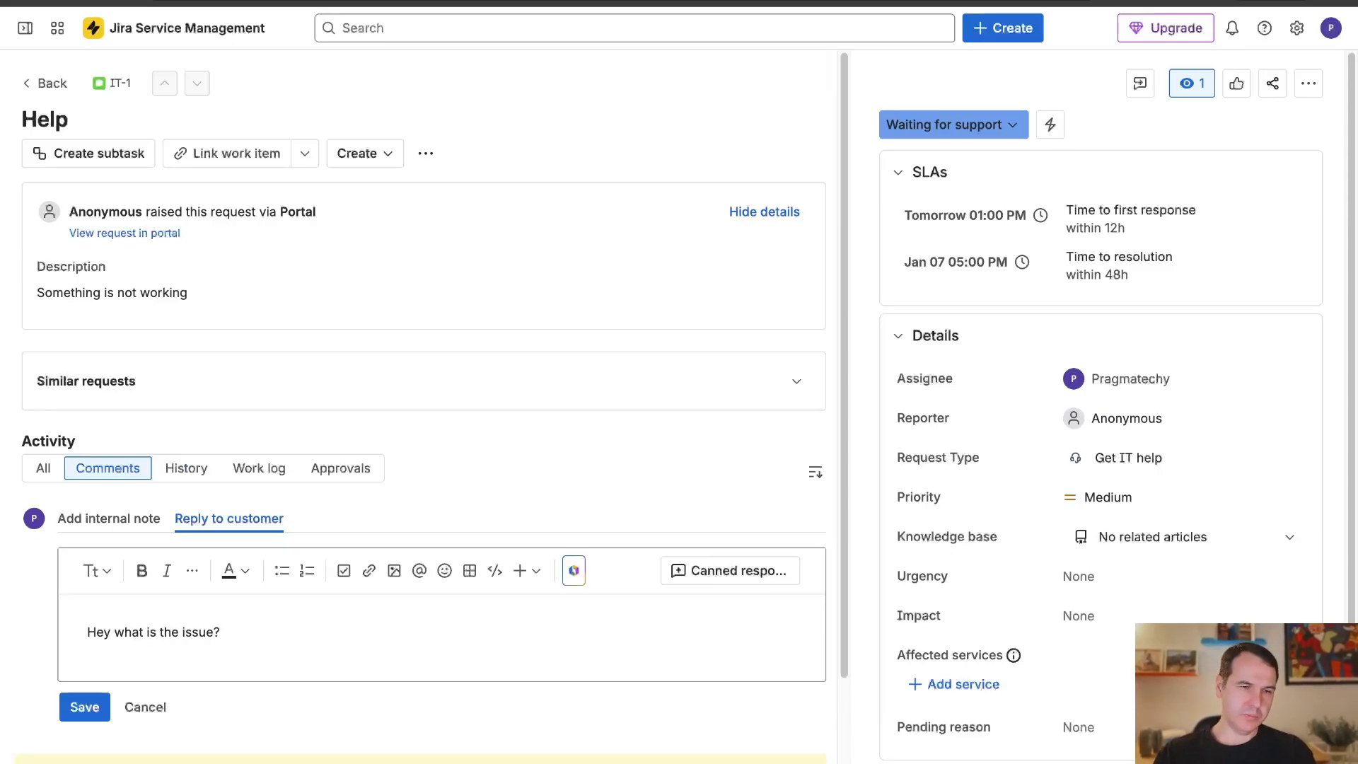
pyautogui.click(82, 708)
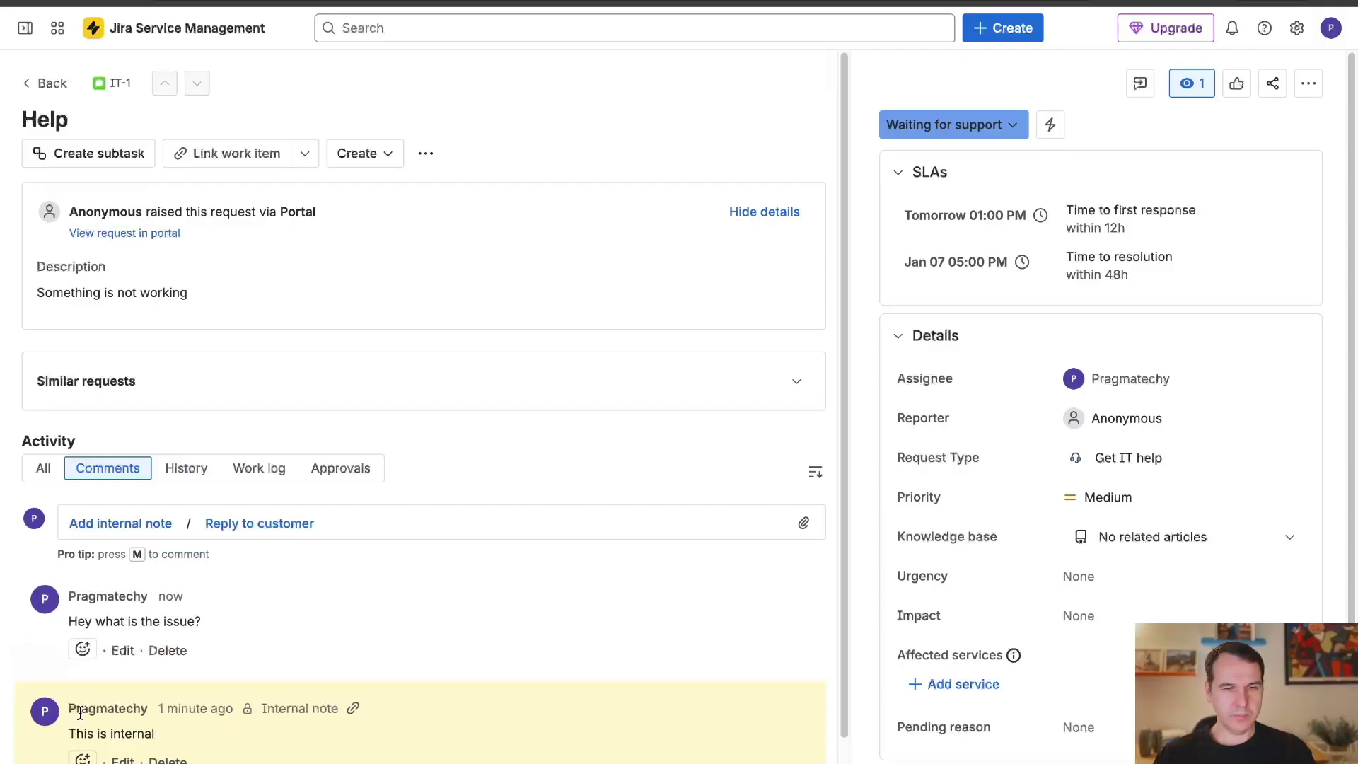
pyautogui.moveTo(80, 713)
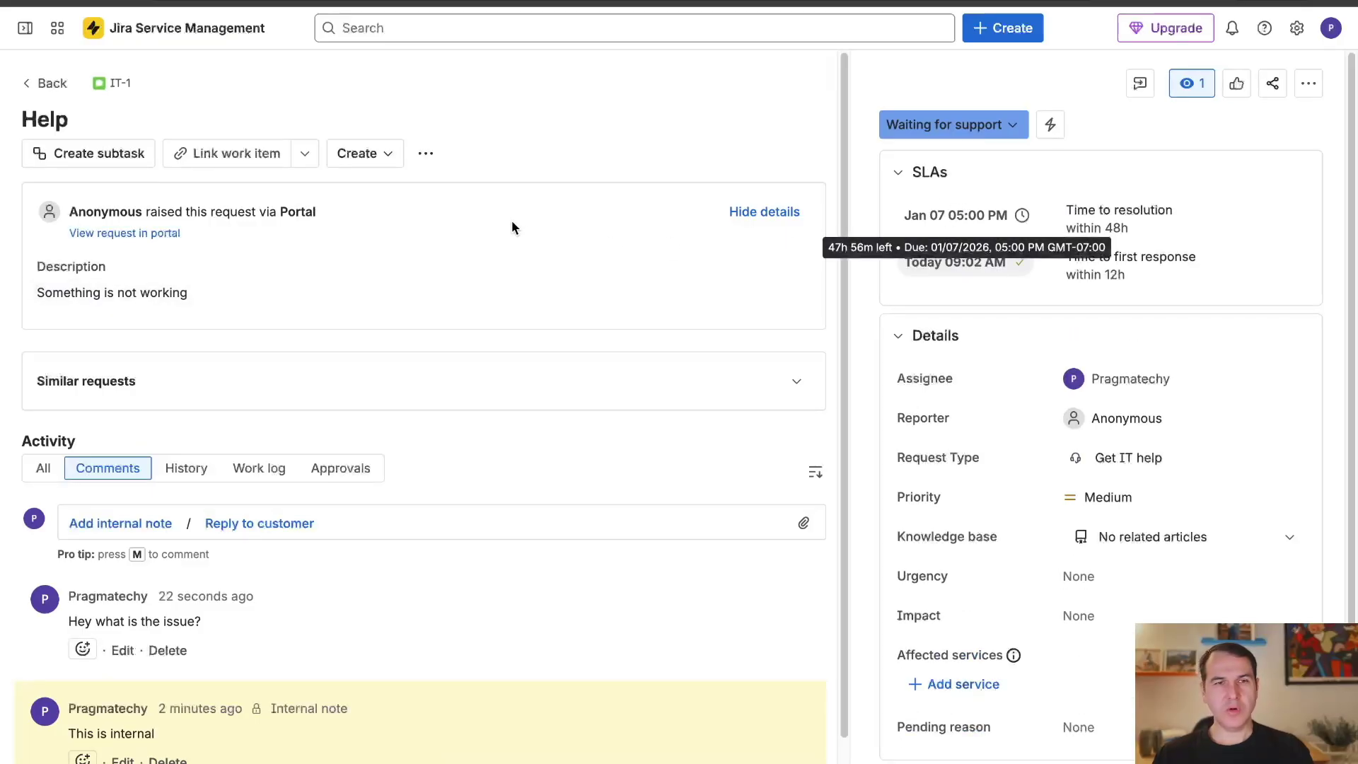
# Step: Check the customer reply on the Help request in the portal, and return to the agent view
pyautogui.click(168, 236)
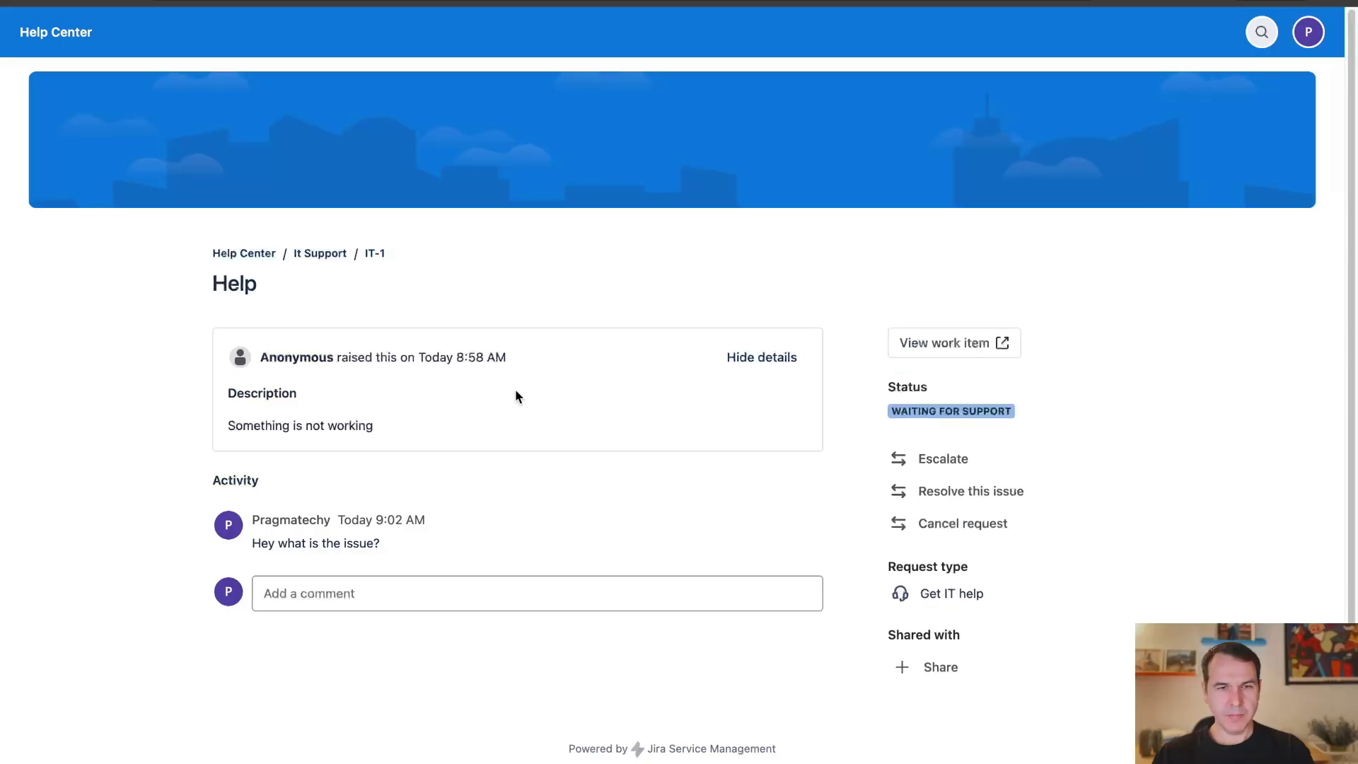
pyautogui.moveTo(403, 544); pyautogui.dragTo(255, 537)
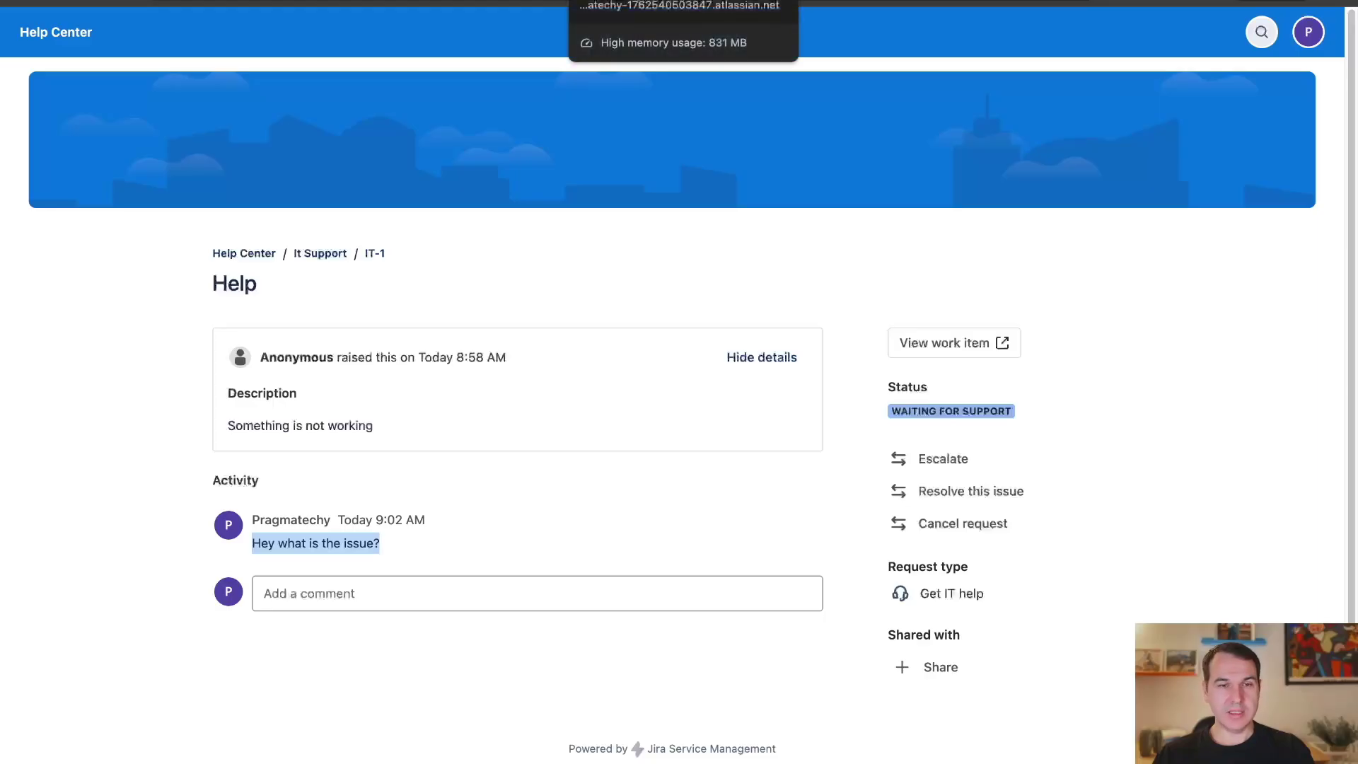
pyautogui.click(453, 3)
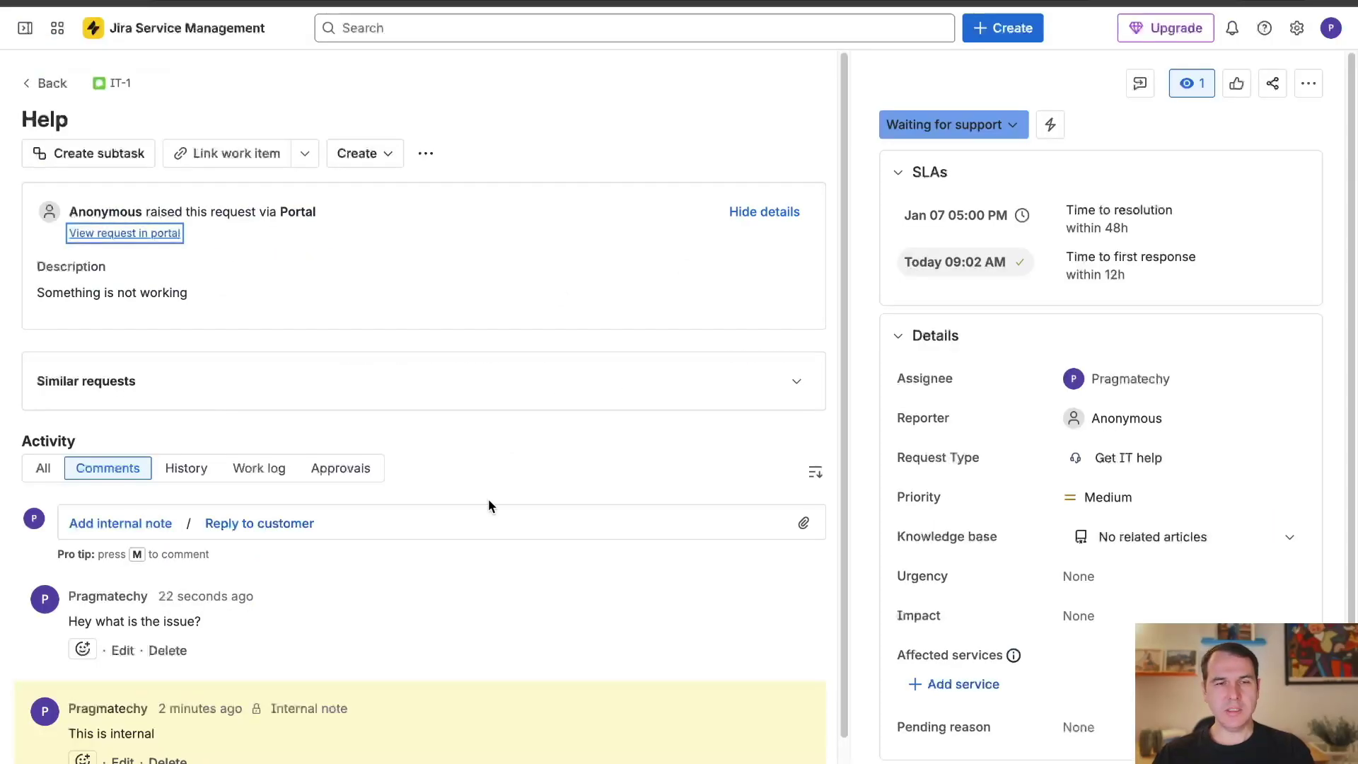
# Step: Examine the Help request's comments, details and additional fields, including the request participants selection
pyautogui.scroll(-1, 220, 686)
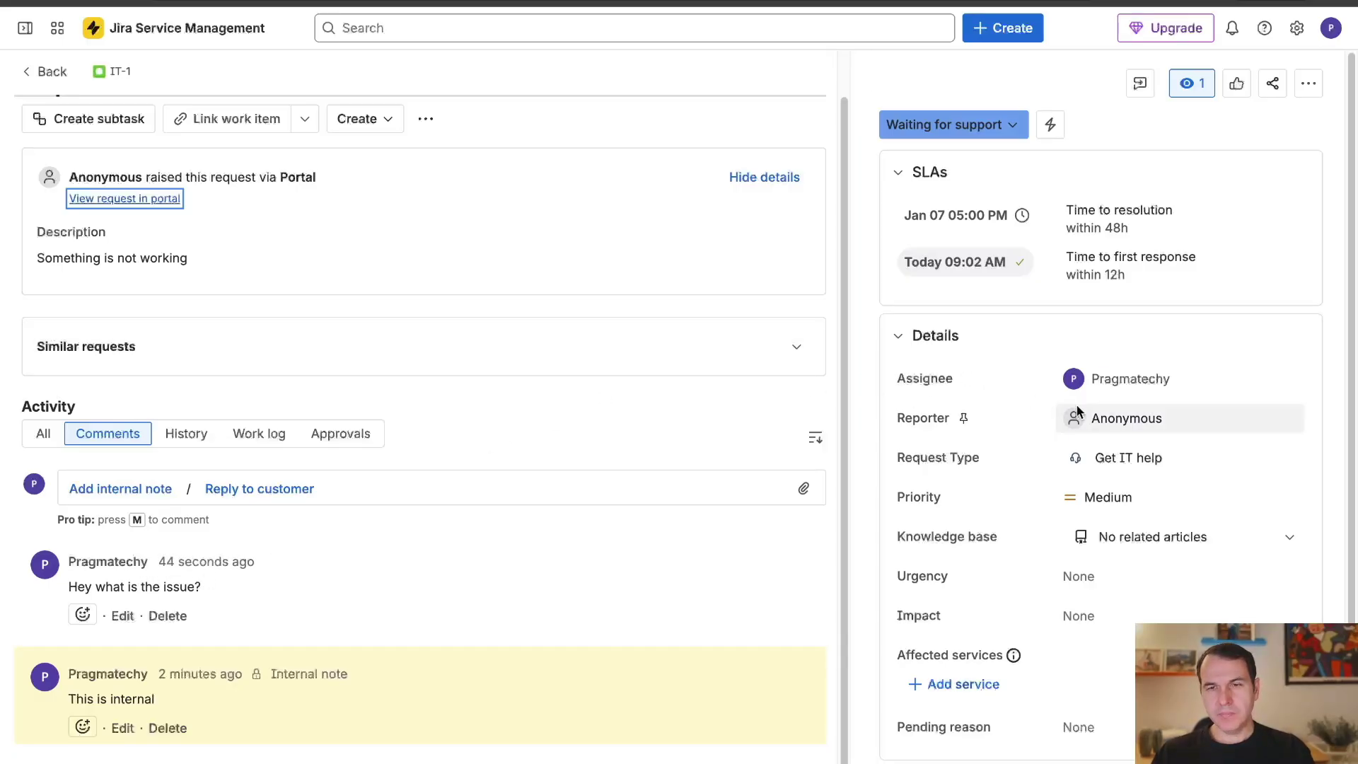
pyautogui.moveTo(1096, 379)
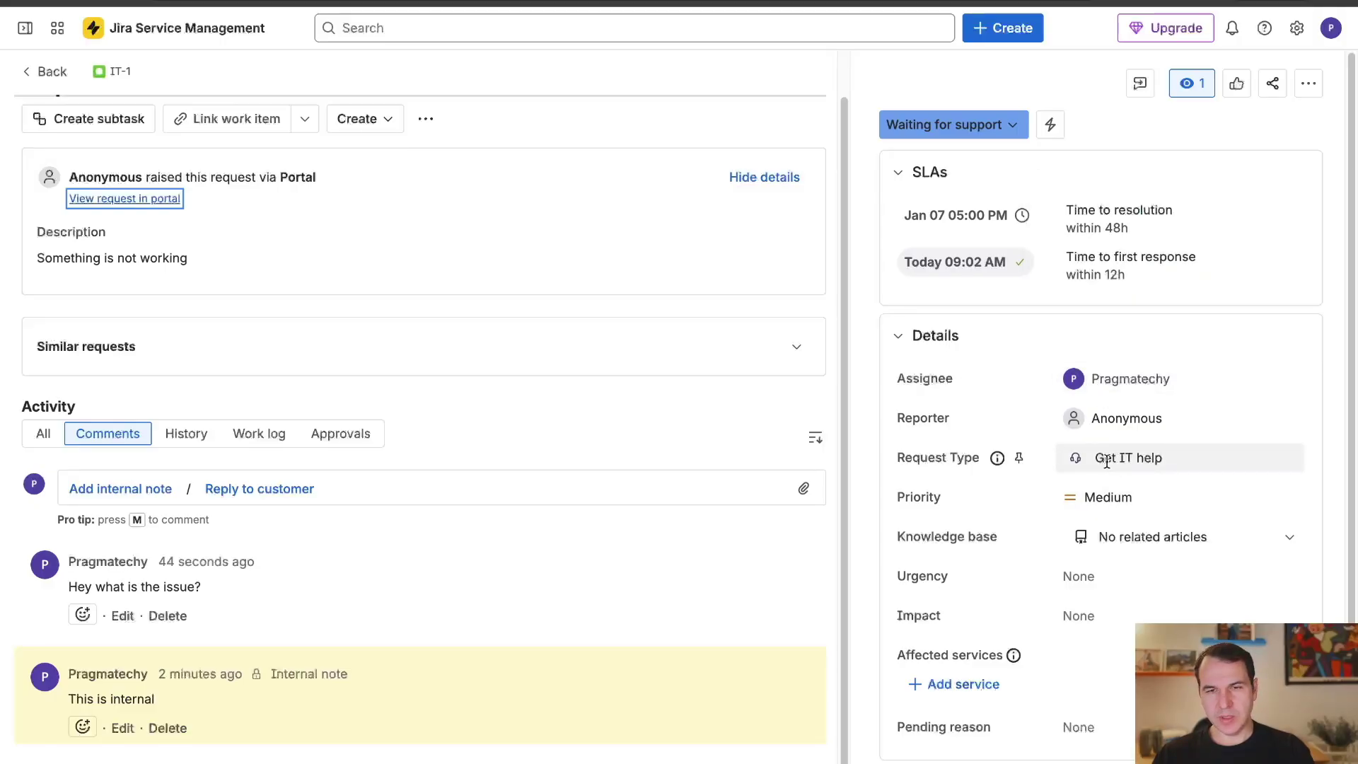
pyautogui.scroll(-3, 1107, 461)
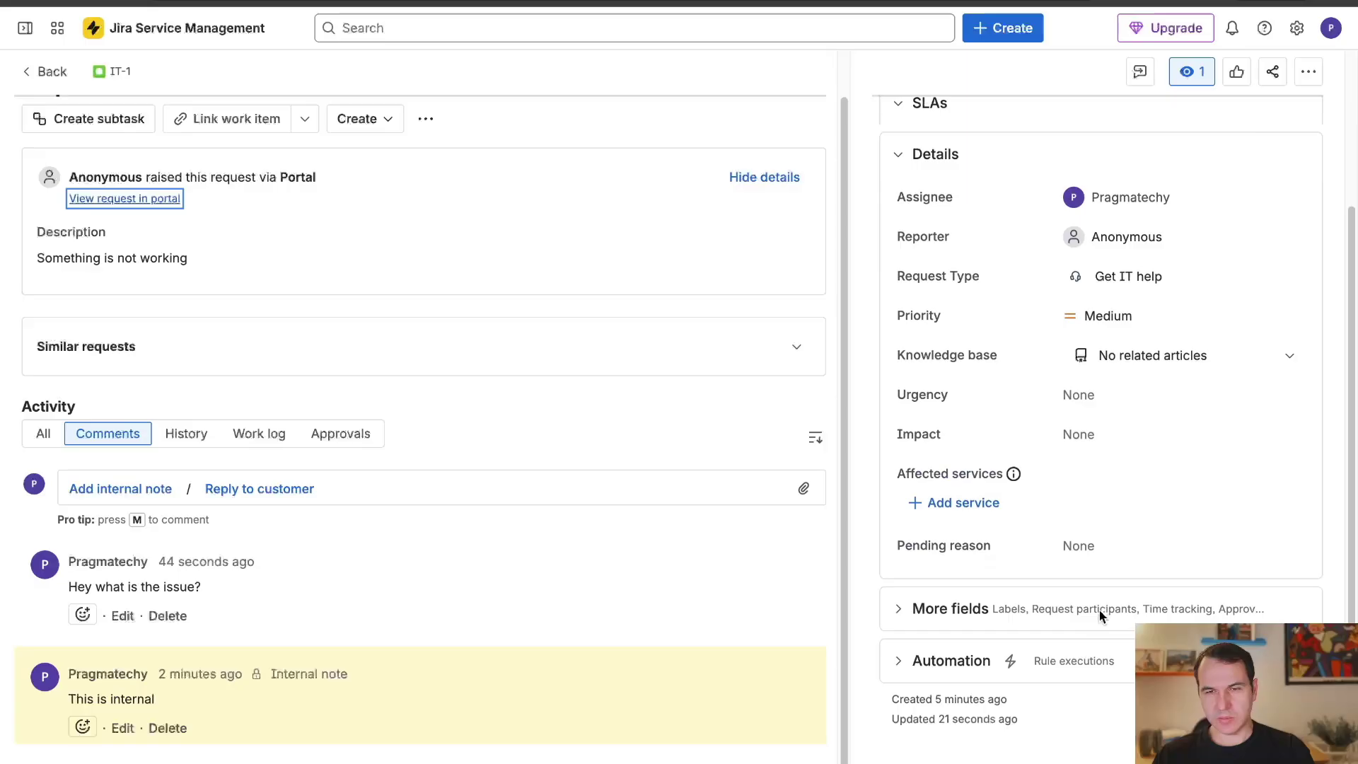
pyautogui.click(898, 610)
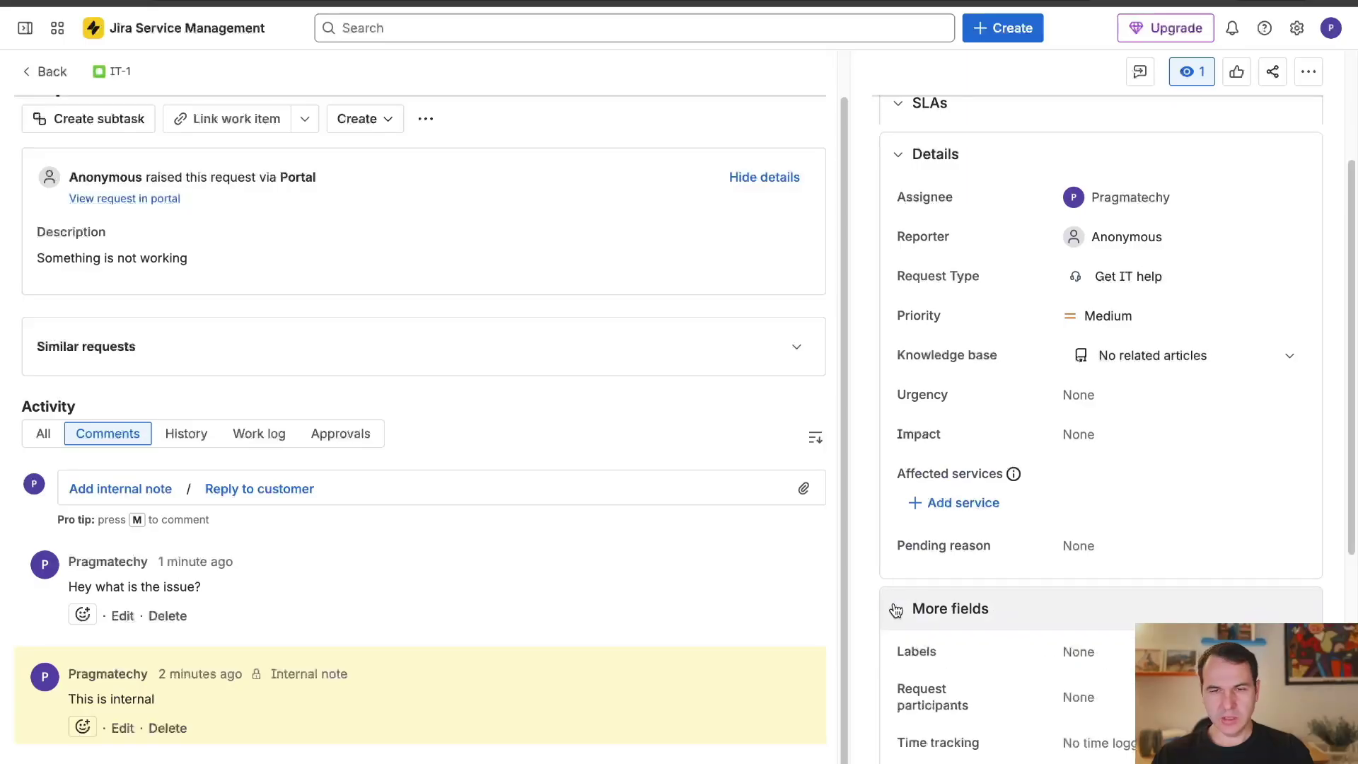
pyautogui.scroll(-2, 1060, 620)
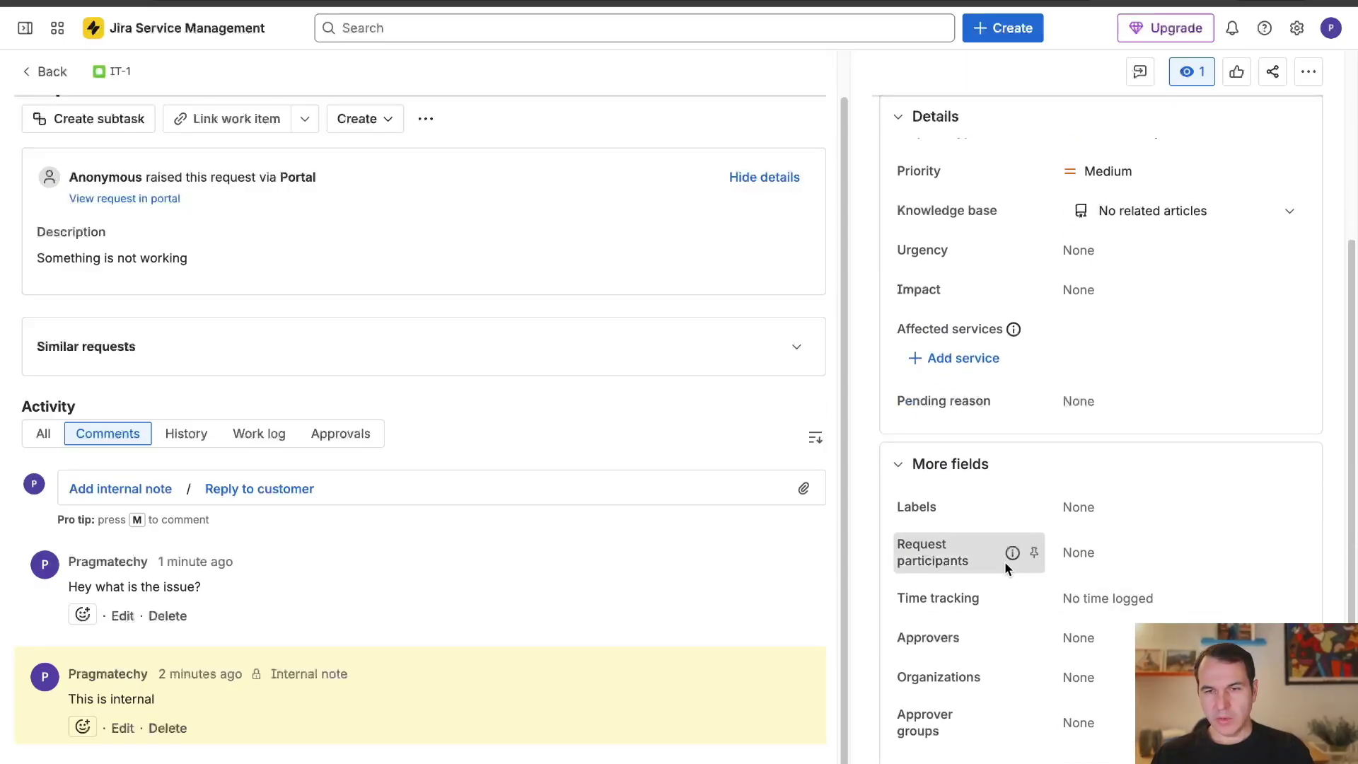
pyautogui.click(1100, 554)
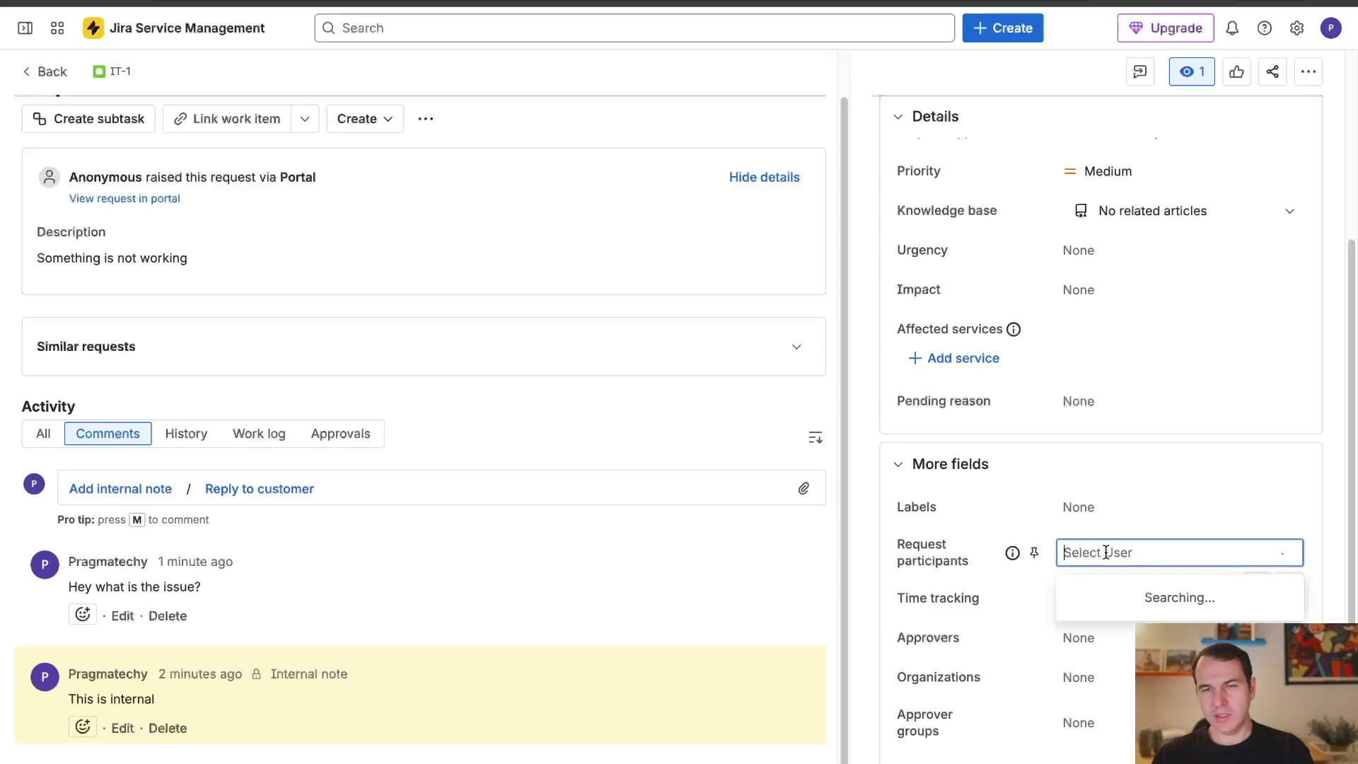
pyautogui.scroll(2, 1273, 385)
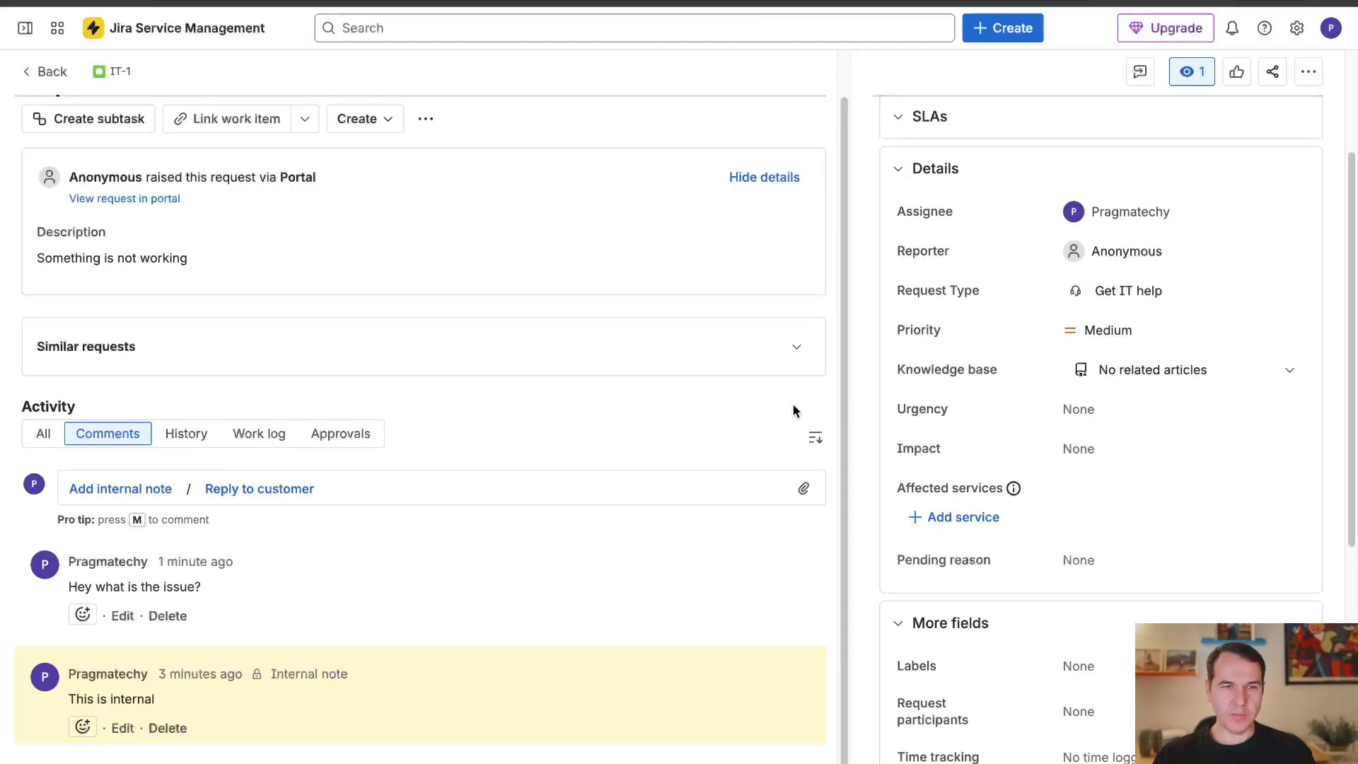
pyautogui.scroll(1, 600, 460)
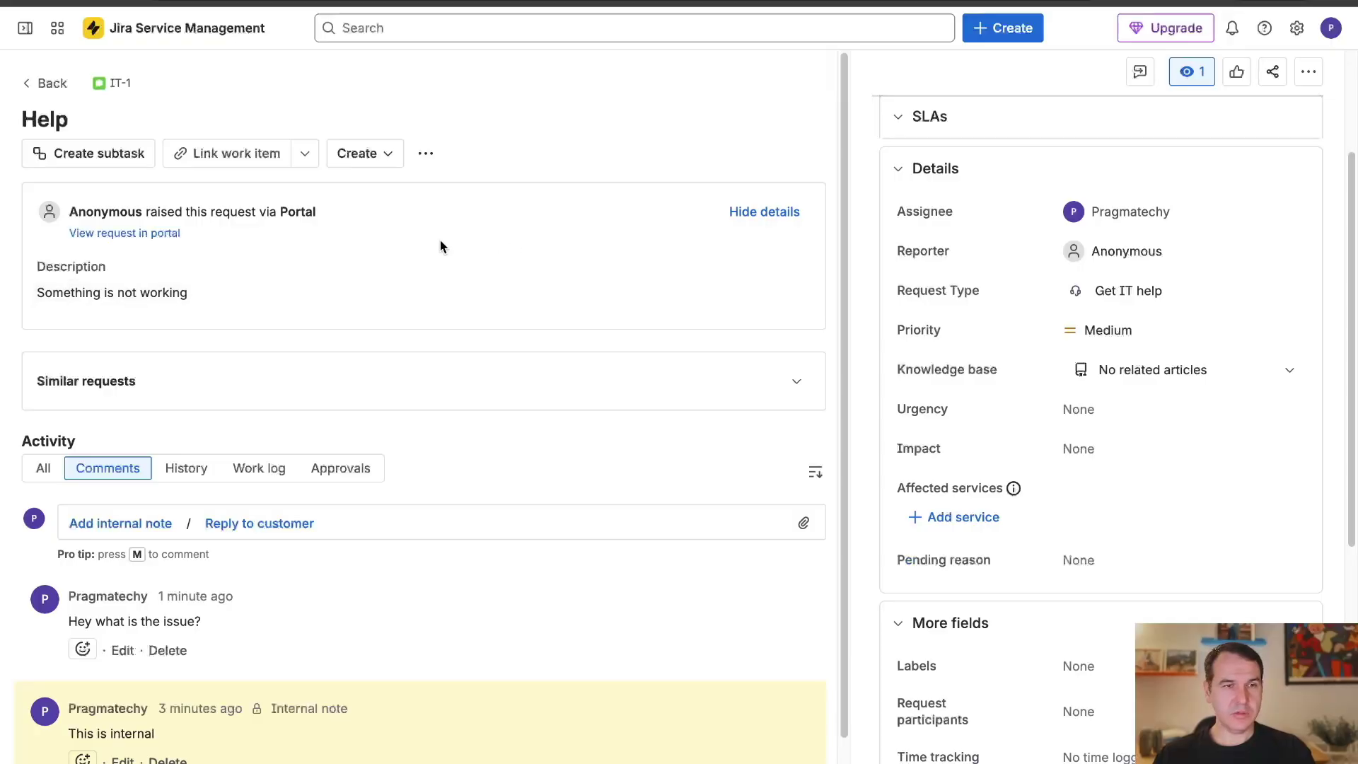
# Step: Leave the Help request and open the list of automation rules in the It Support space settings
pyautogui.click(26, 89)
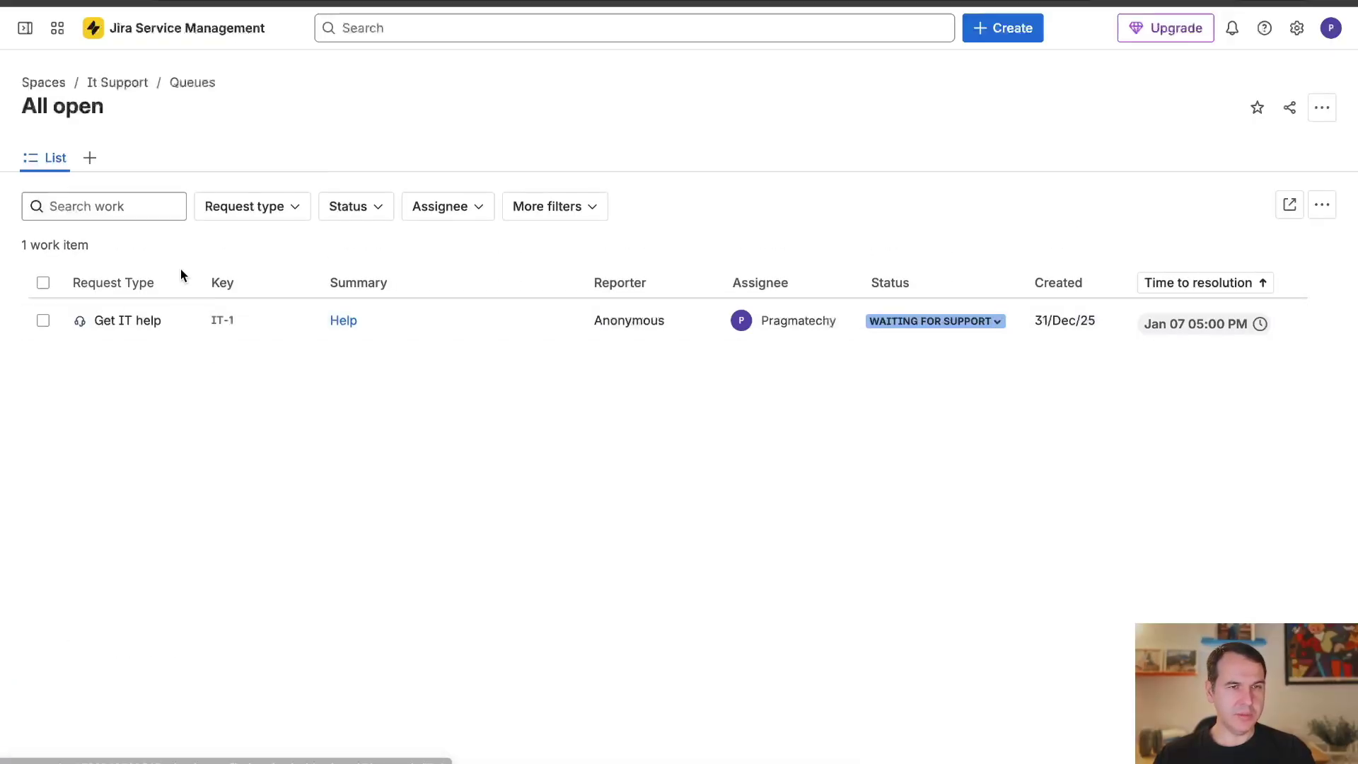
pyautogui.click(24, 27)
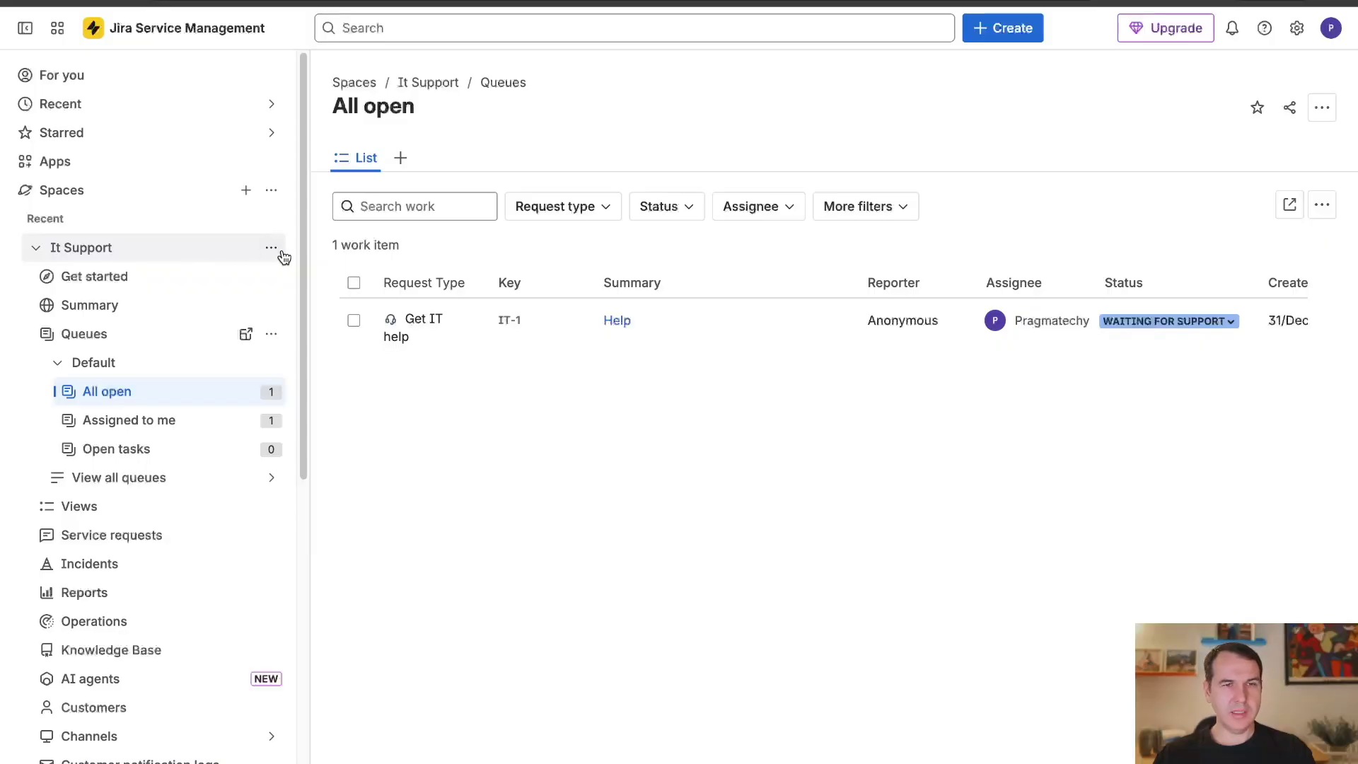
pyautogui.click(275, 249)
pyautogui.click(363, 361)
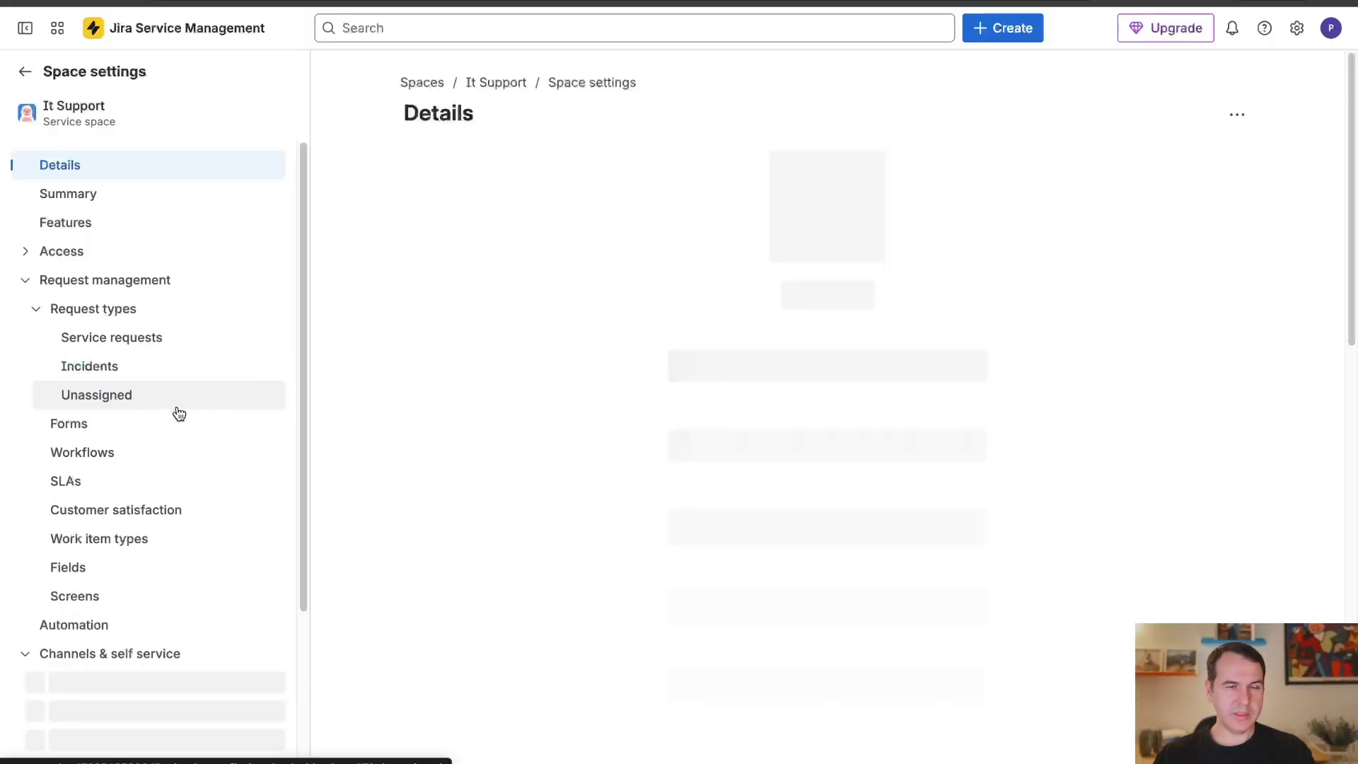
pyautogui.click(131, 624)
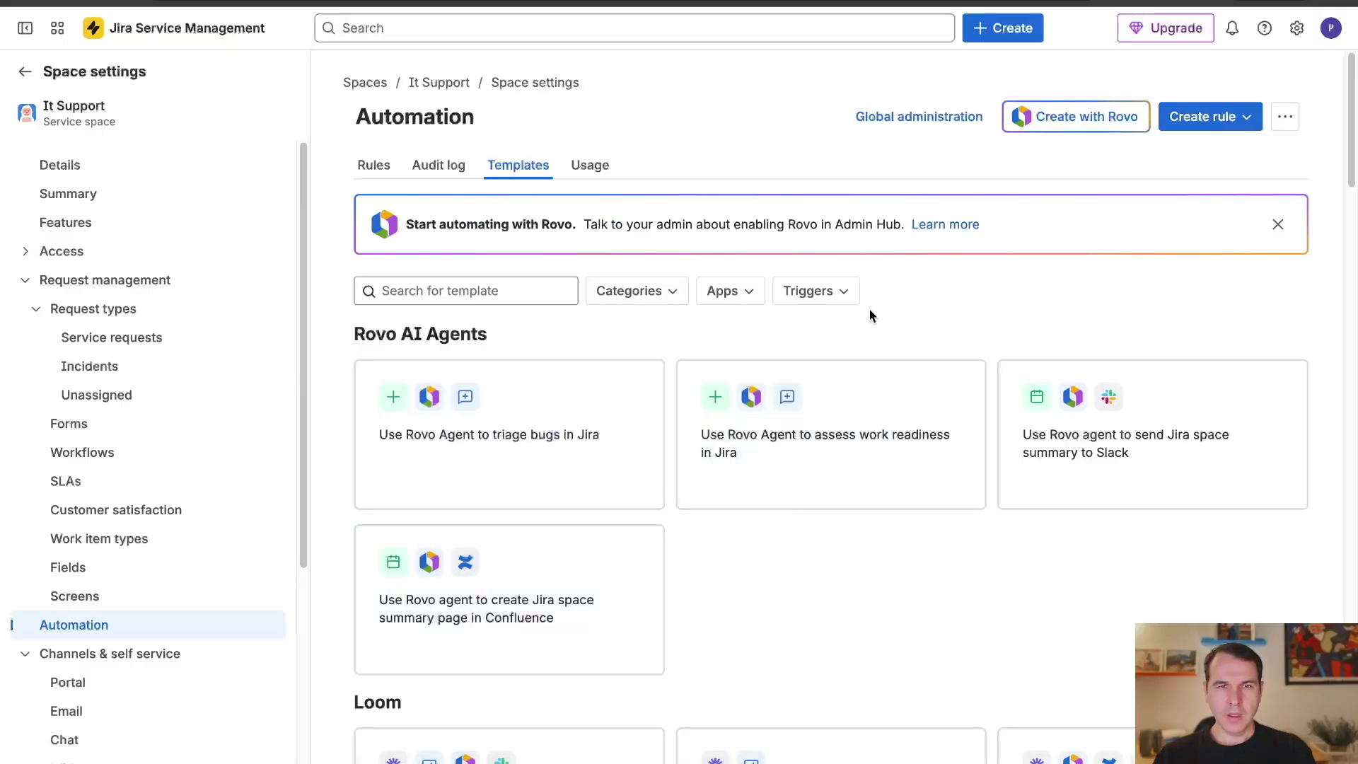
pyautogui.click(388, 161)
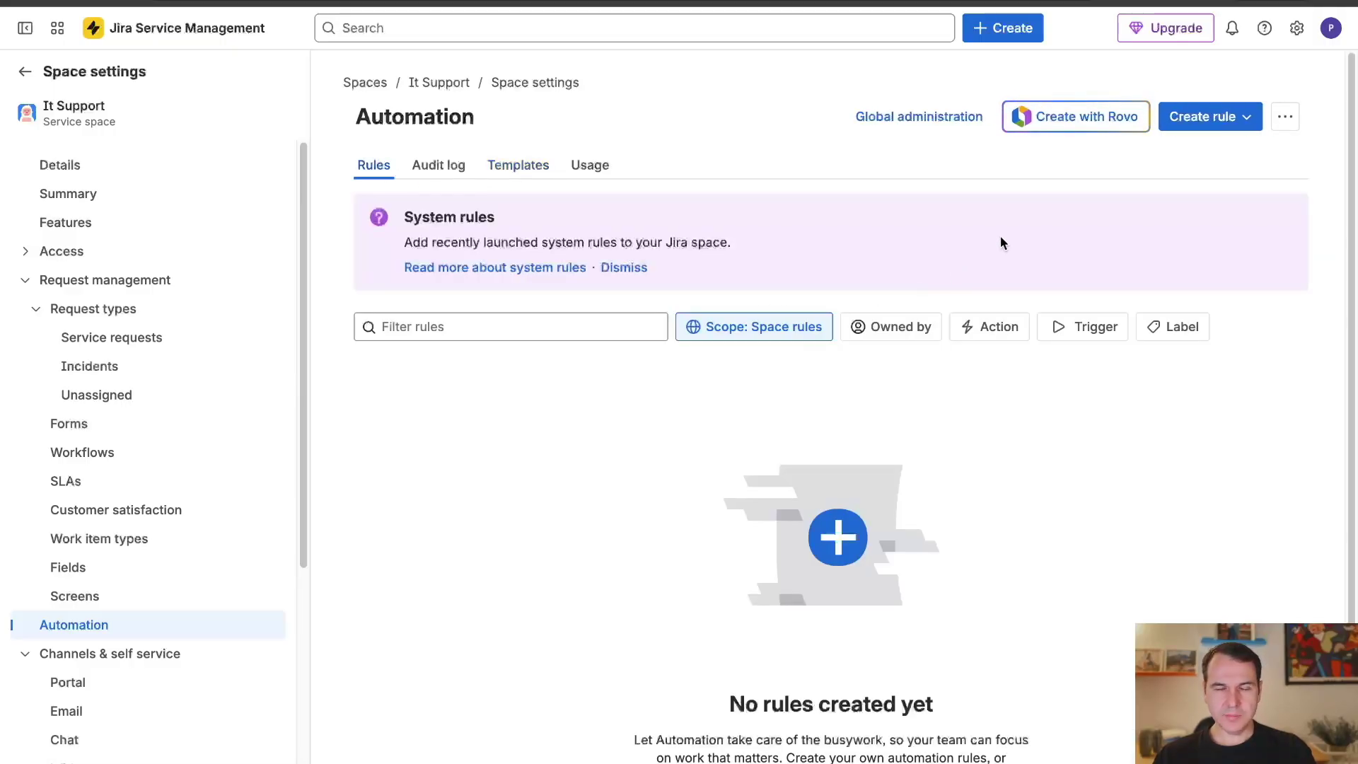
# Step: Create an automation rule from scratch with the Work item commented trigger
pyautogui.click(1214, 126)
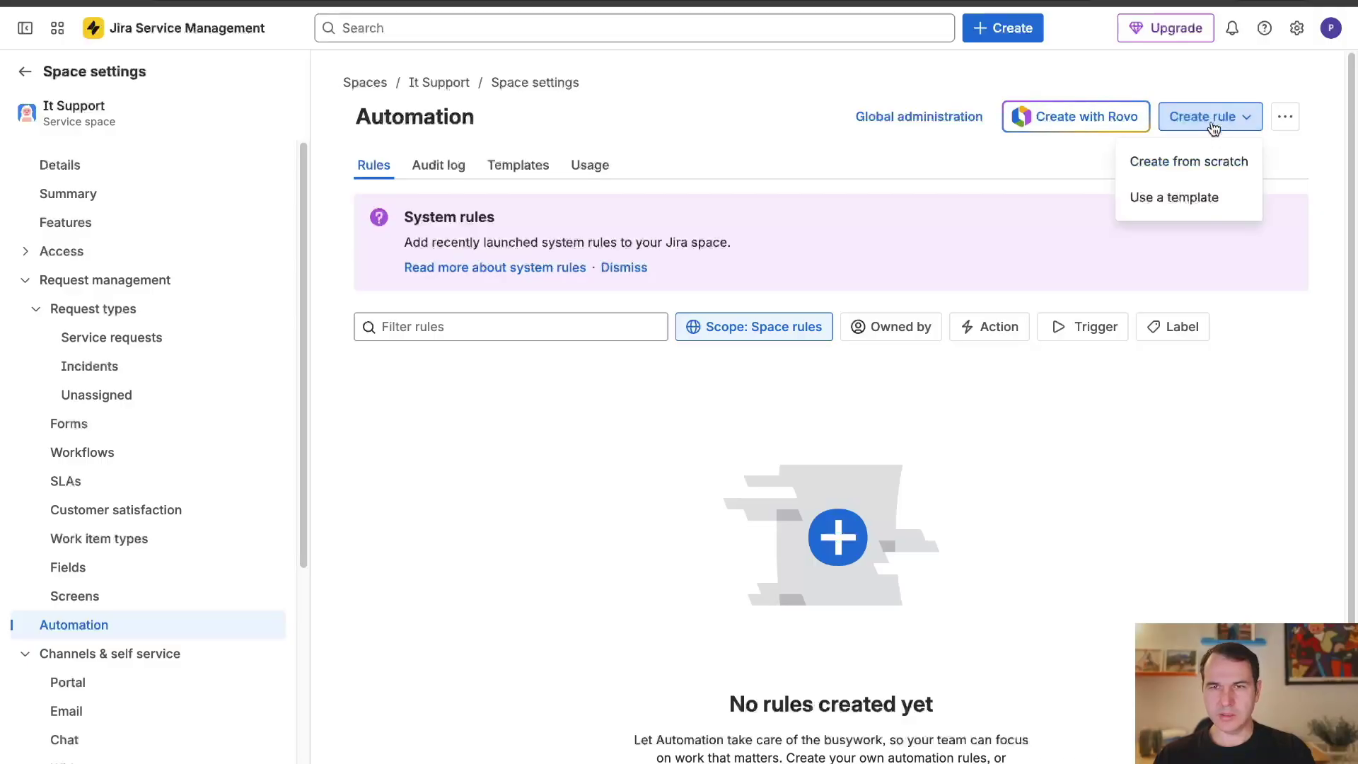
pyautogui.click(1201, 172)
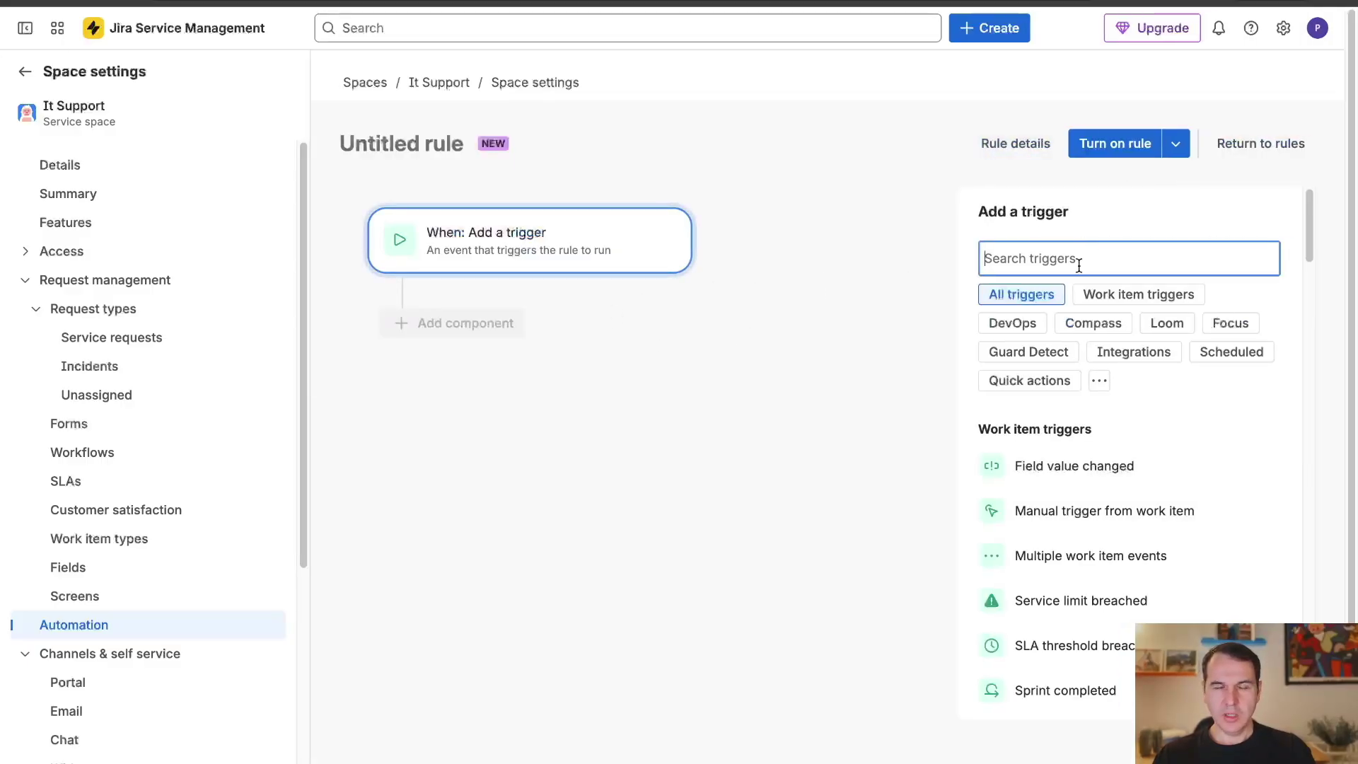
pyautogui.write('comm')
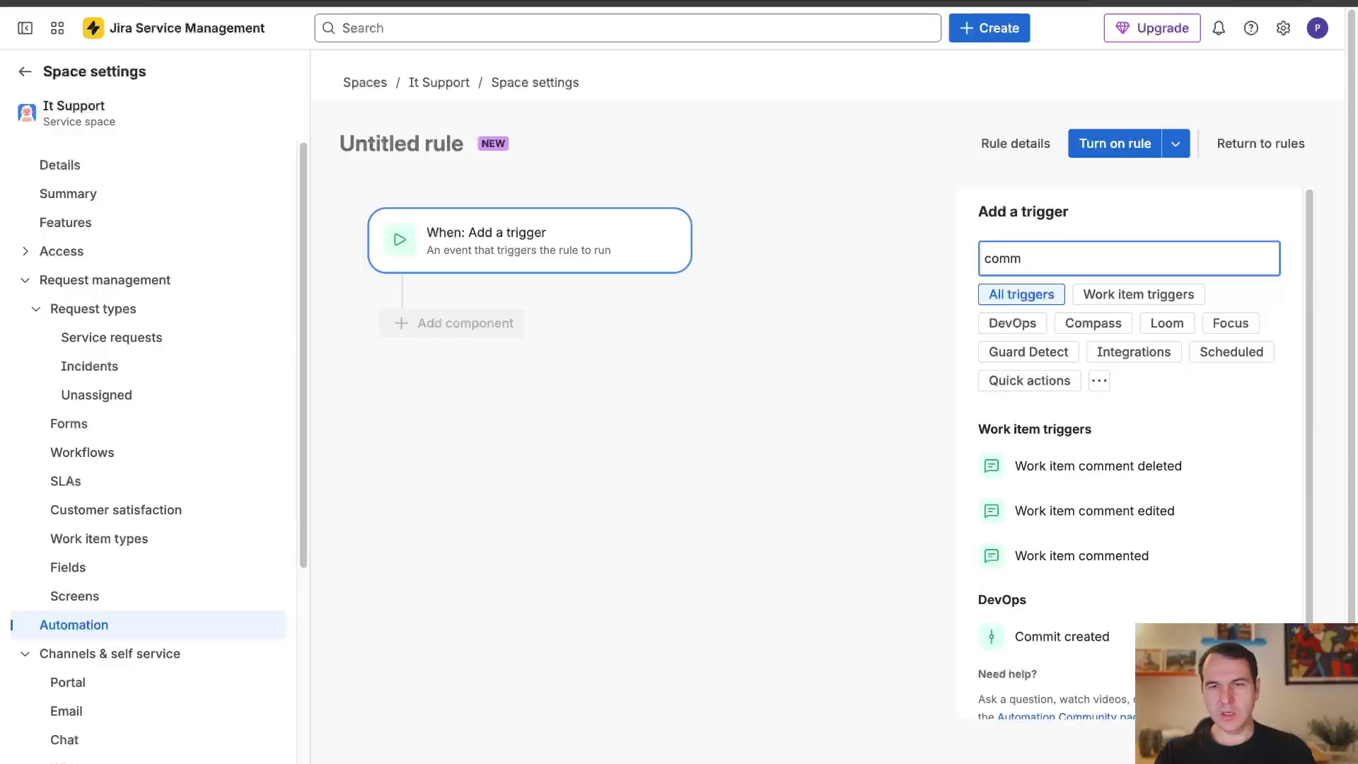
pyautogui.write('e')
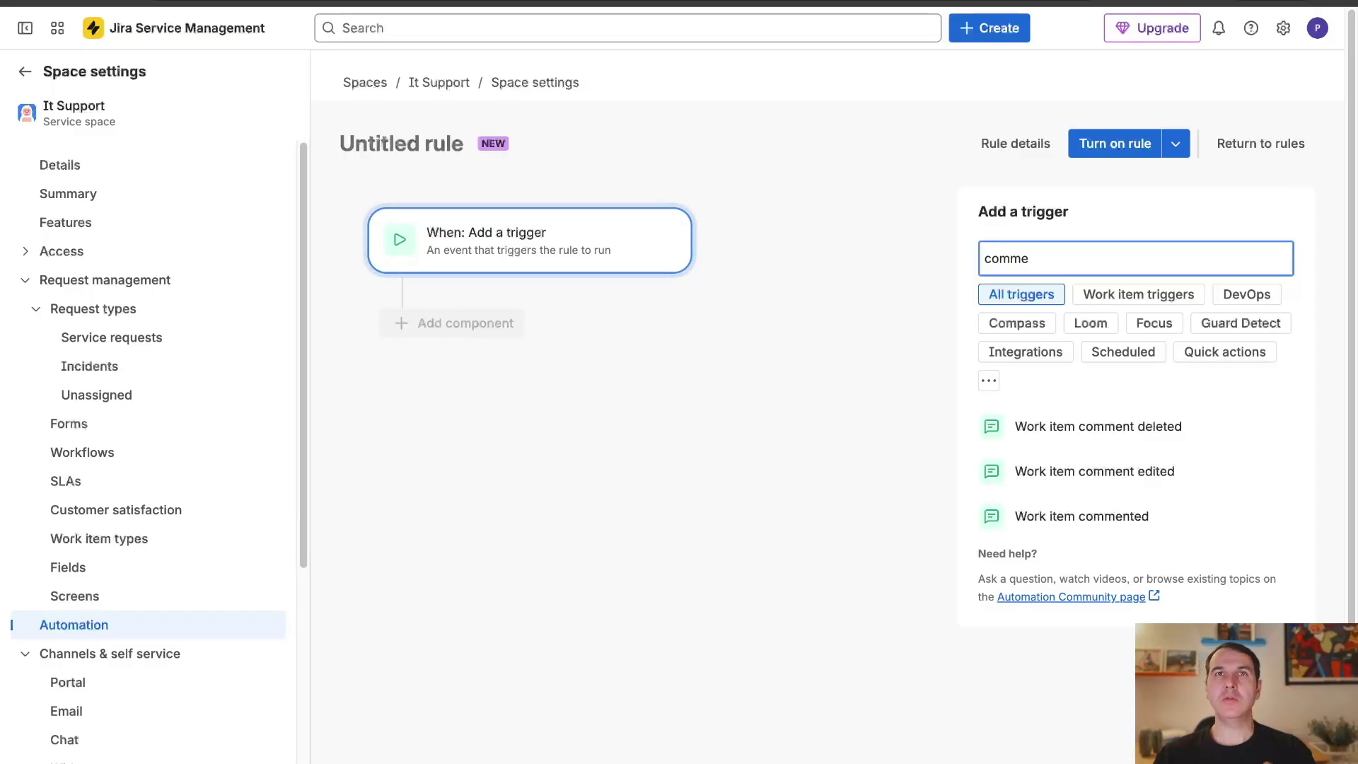
pyautogui.click(1111, 523)
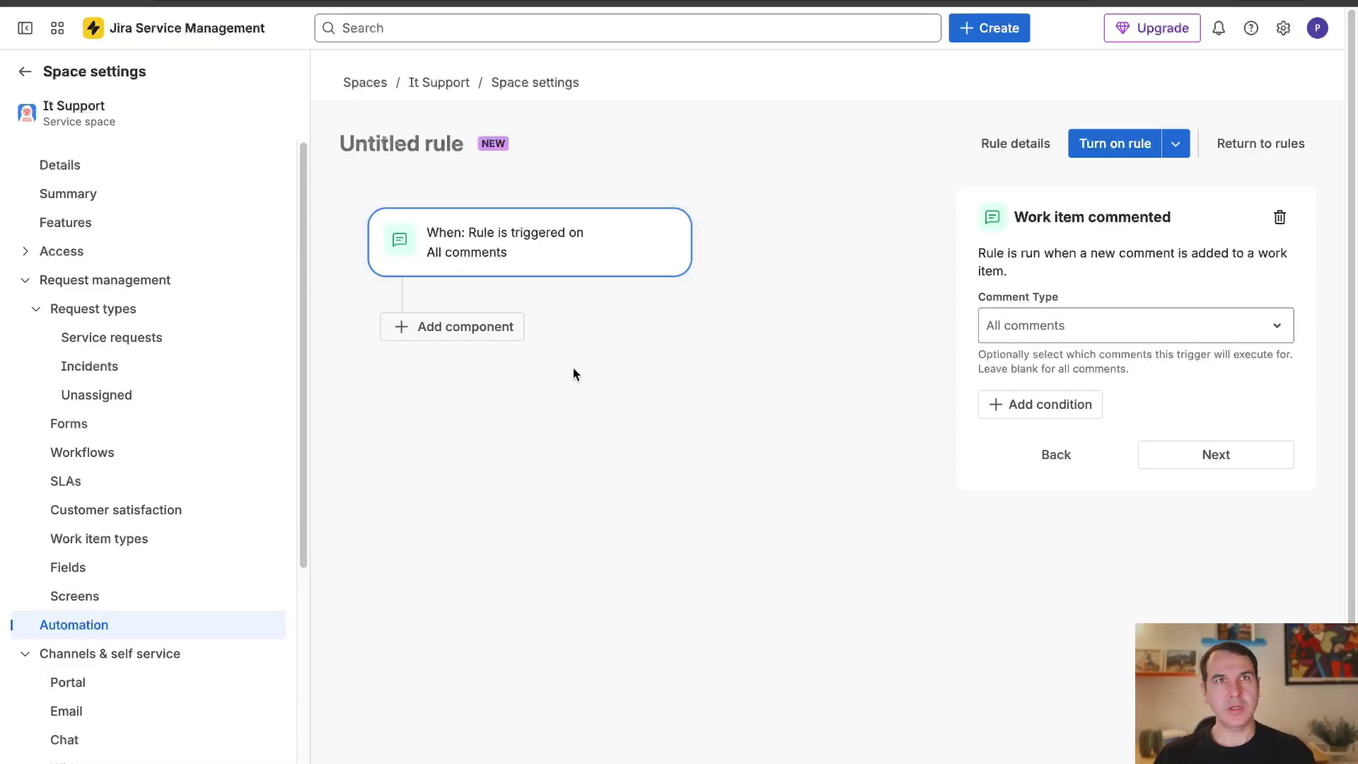
# Step: Add an IF or ELSE condition block below the trigger and give it a User condition
pyautogui.click(500, 326)
pyautogui.click(1034, 374)
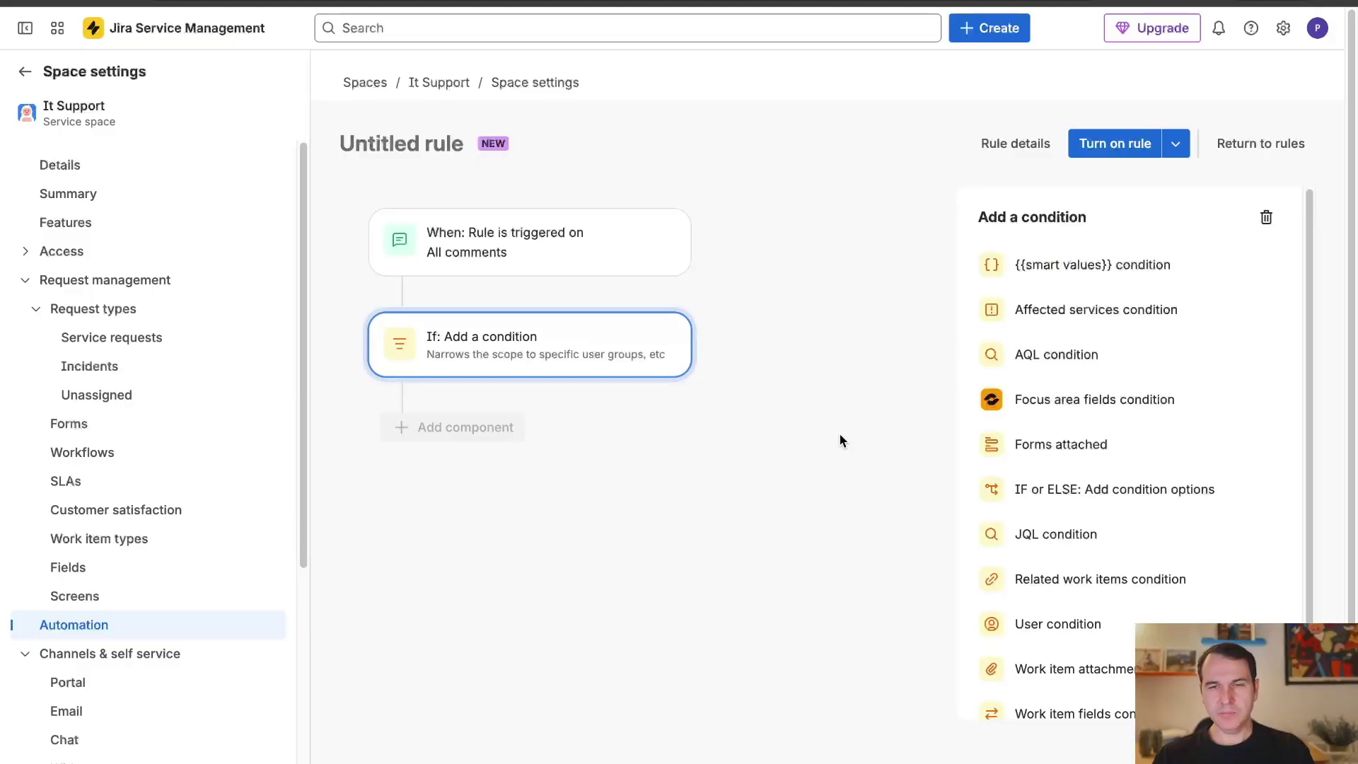
pyautogui.click(1101, 489)
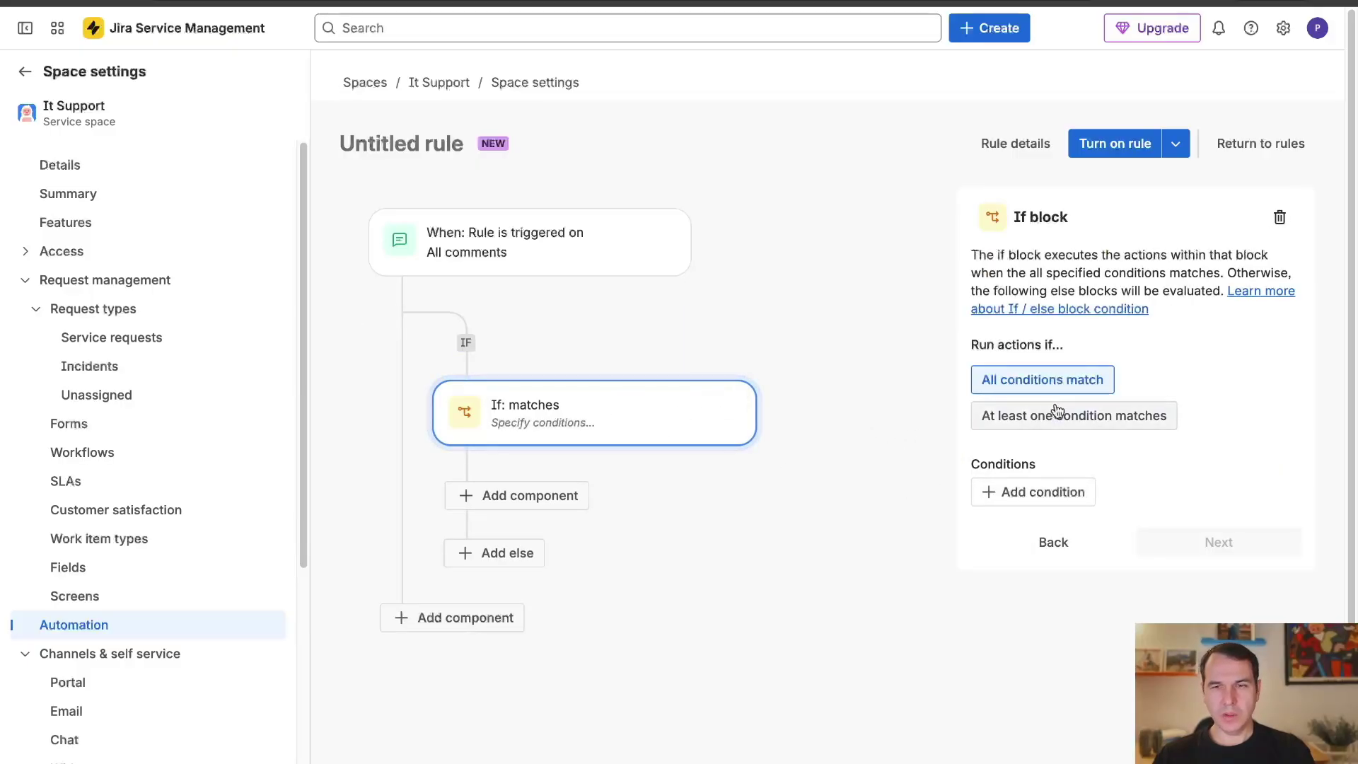
pyautogui.click(1078, 489)
pyautogui.scroll(-5, 1065, 515)
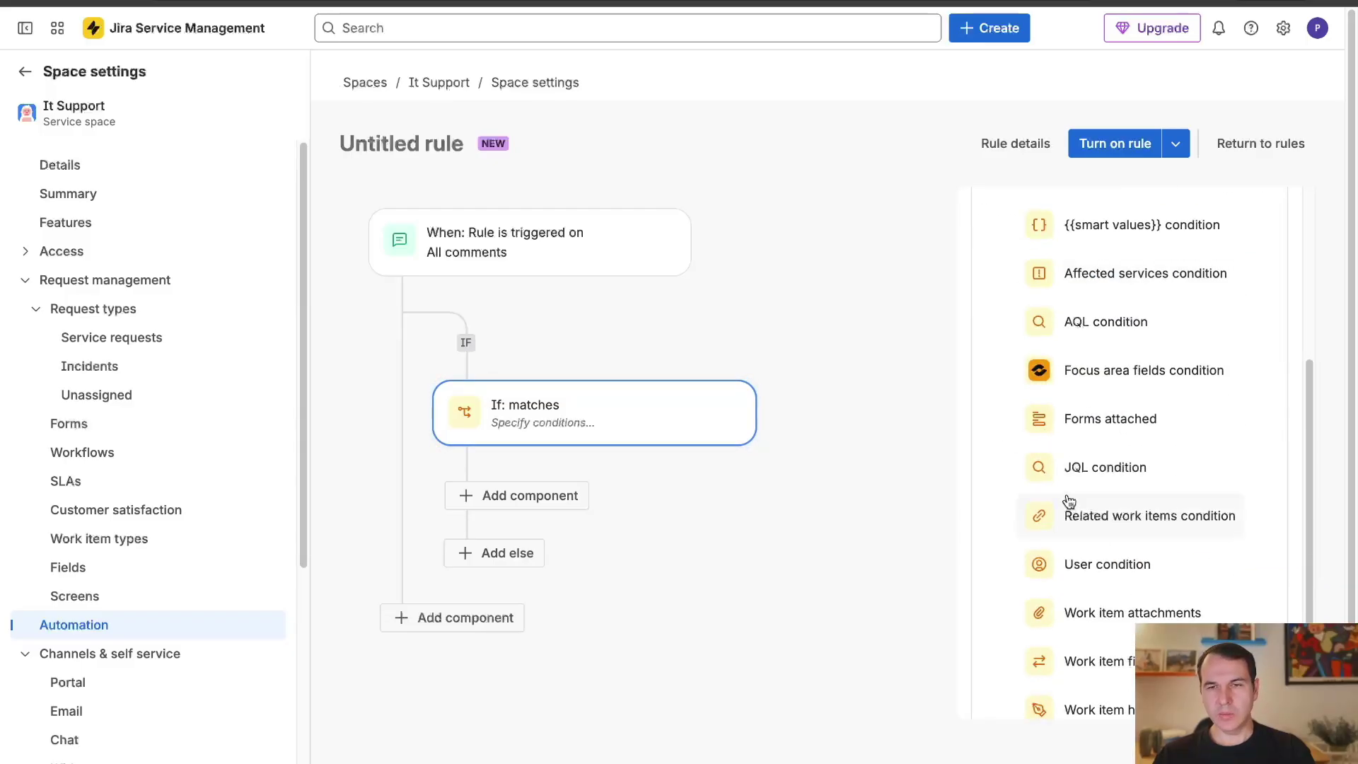
pyautogui.click(1108, 564)
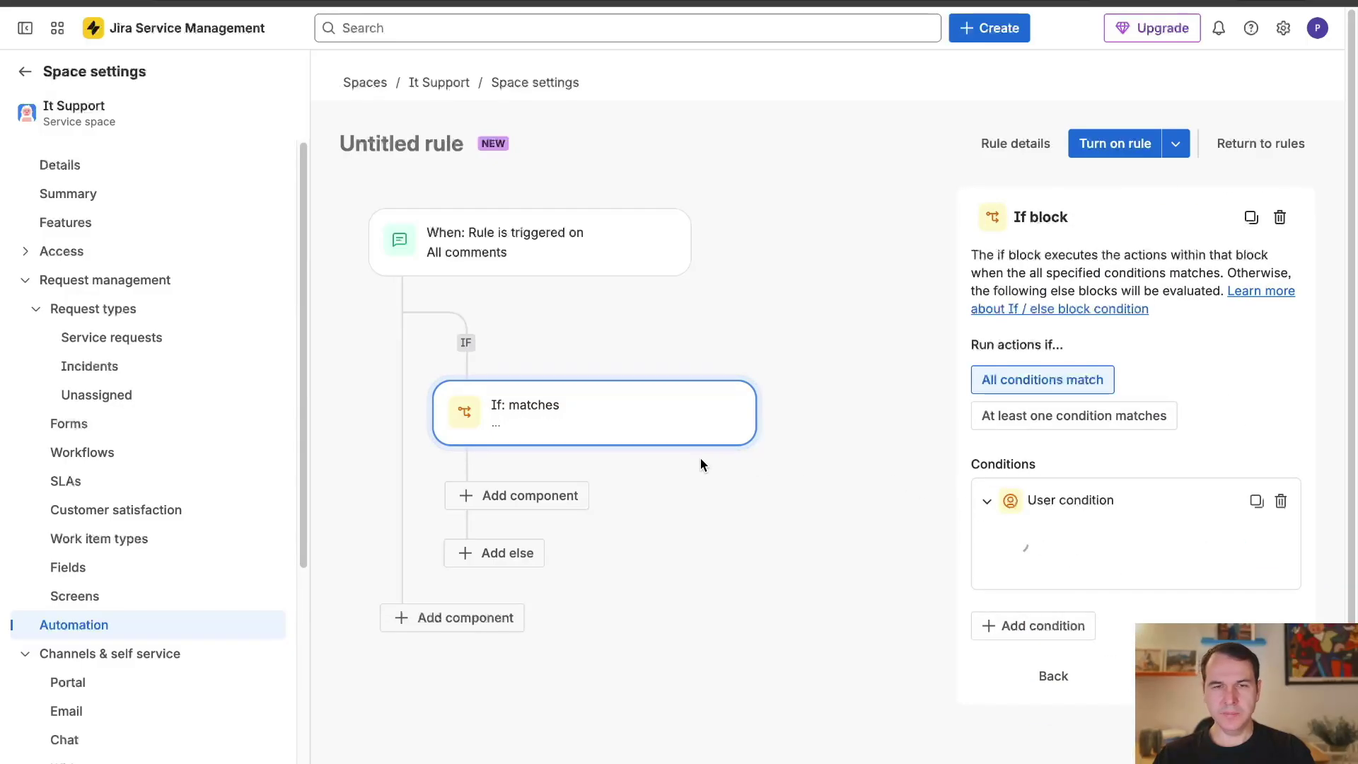
# Step: Set the User condition to check that the user who triggered the event is a customer
pyautogui.scroll(-2, 1090, 488)
pyautogui.click(1098, 461)
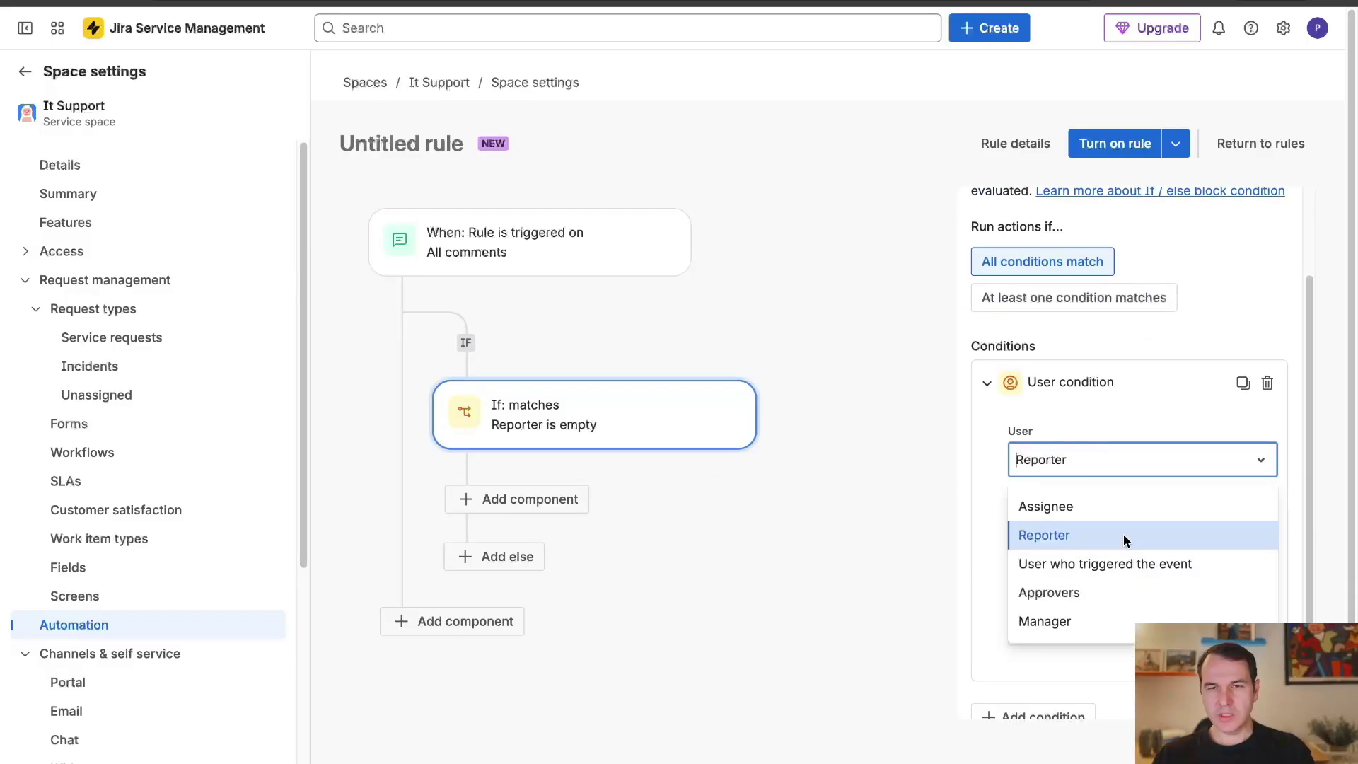
pyautogui.click(1136, 571)
pyautogui.scroll(-1, 1107, 537)
pyautogui.click(1079, 561)
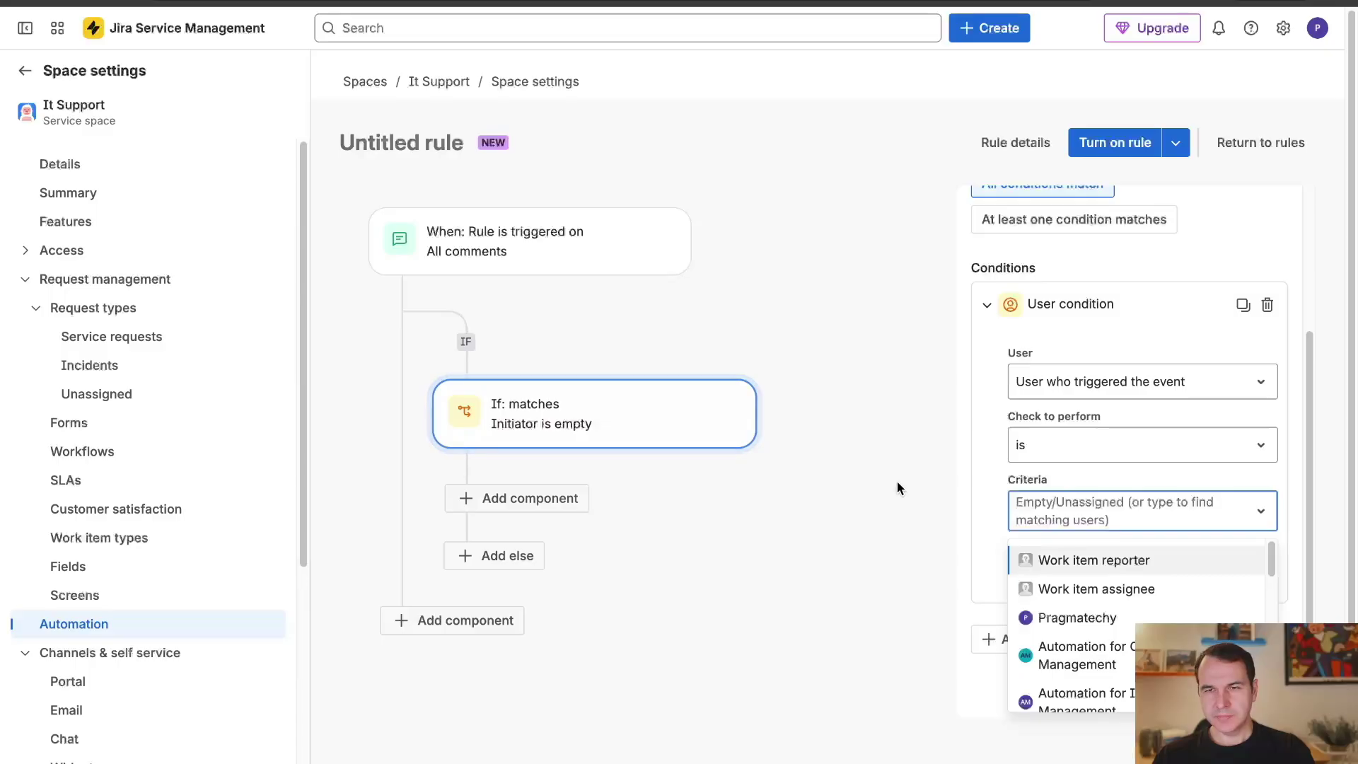
pyautogui.click(1022, 447)
pyautogui.click(1085, 720)
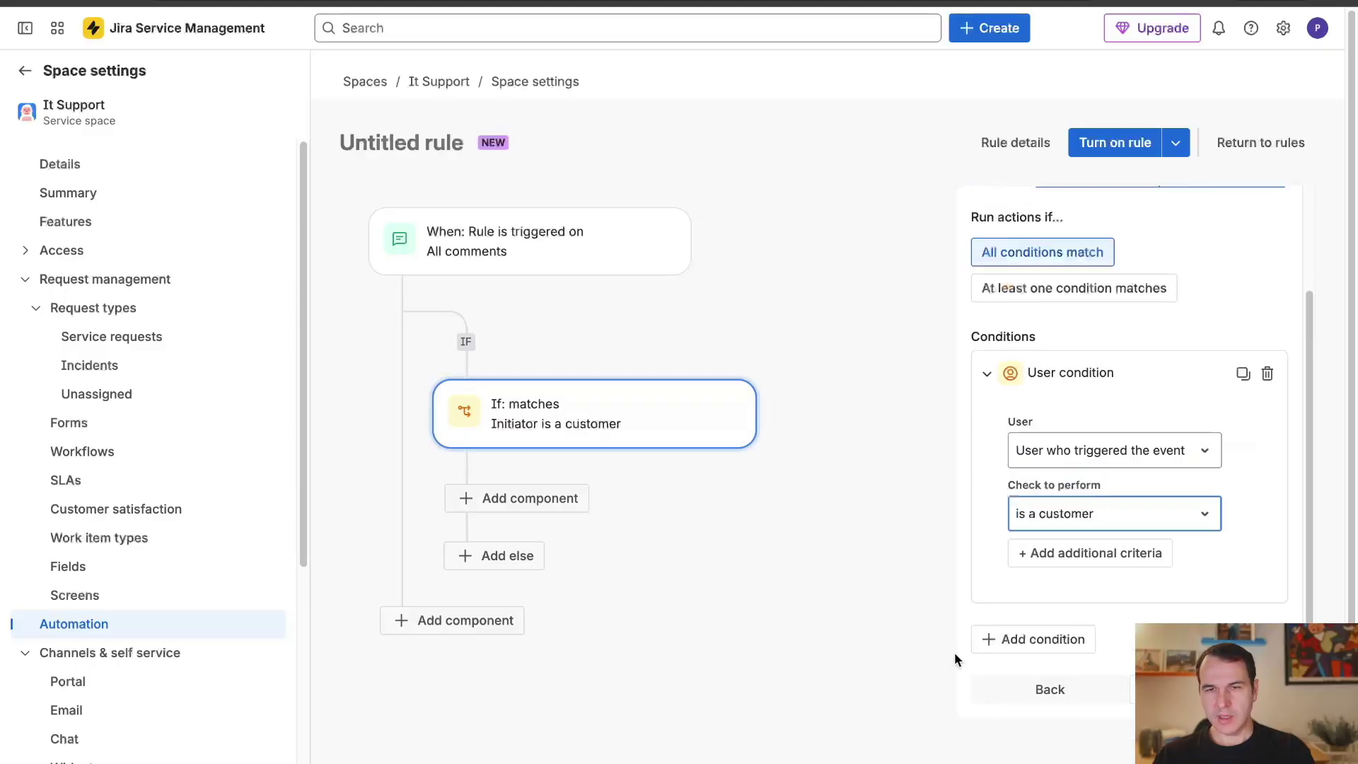
# Step: Add a Work item fields condition to the If block alongside the customer check
pyautogui.click(1018, 637)
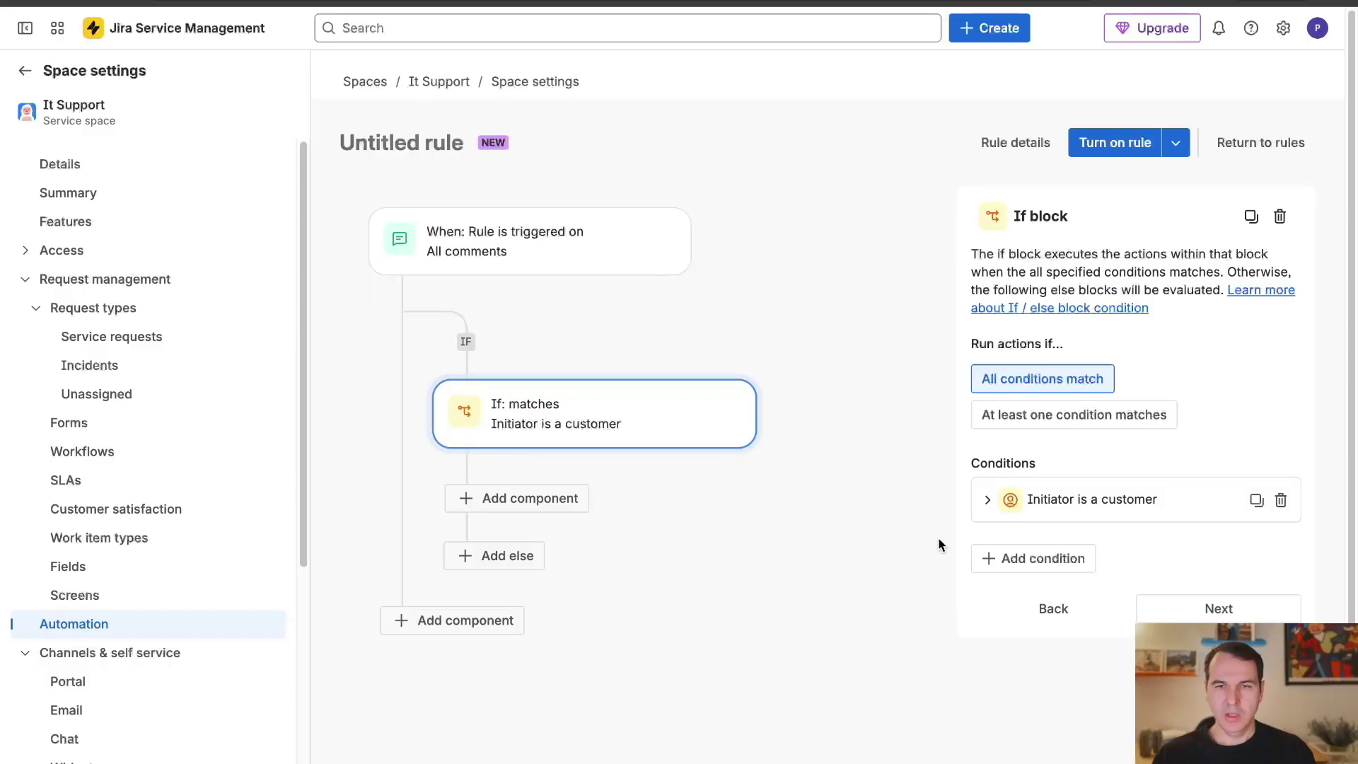
pyautogui.click(1003, 557)
pyautogui.scroll(-5, 1051, 591)
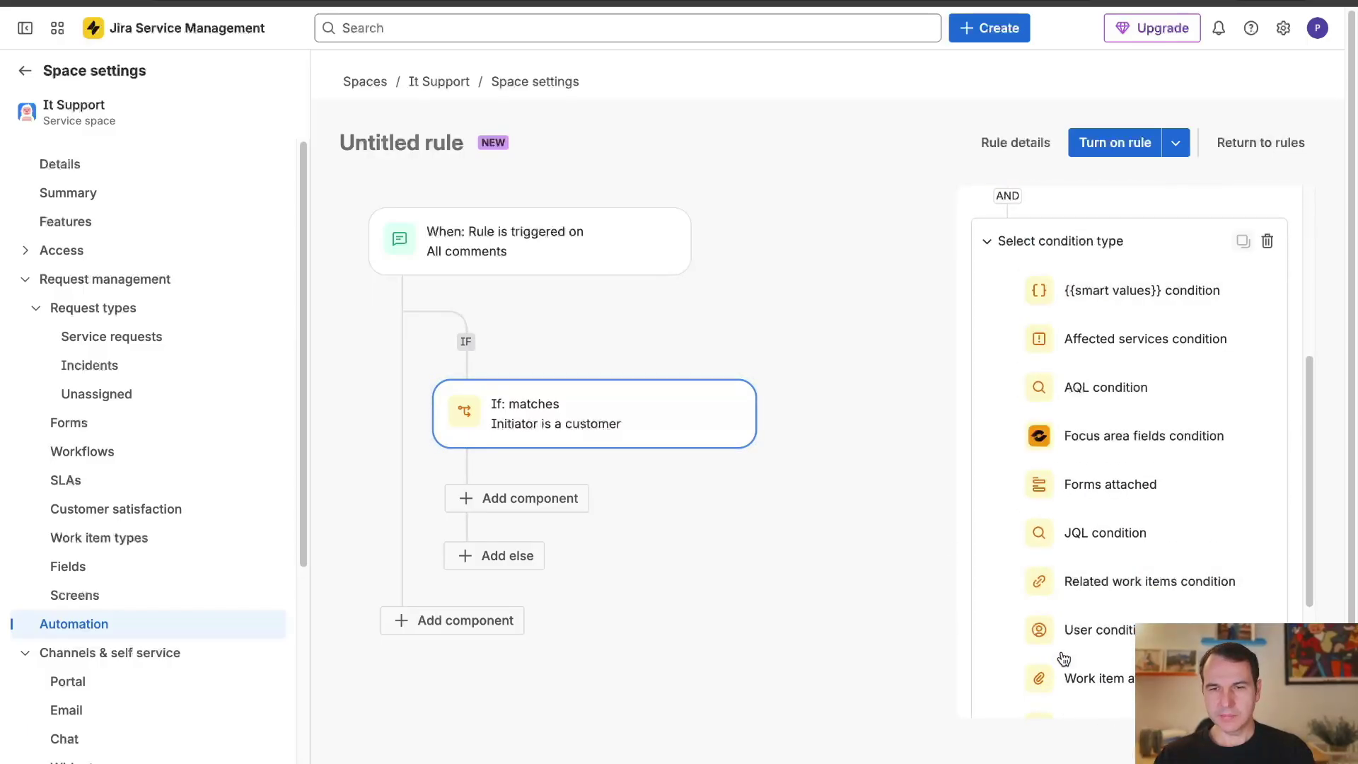
pyautogui.scroll(-2, 1068, 640)
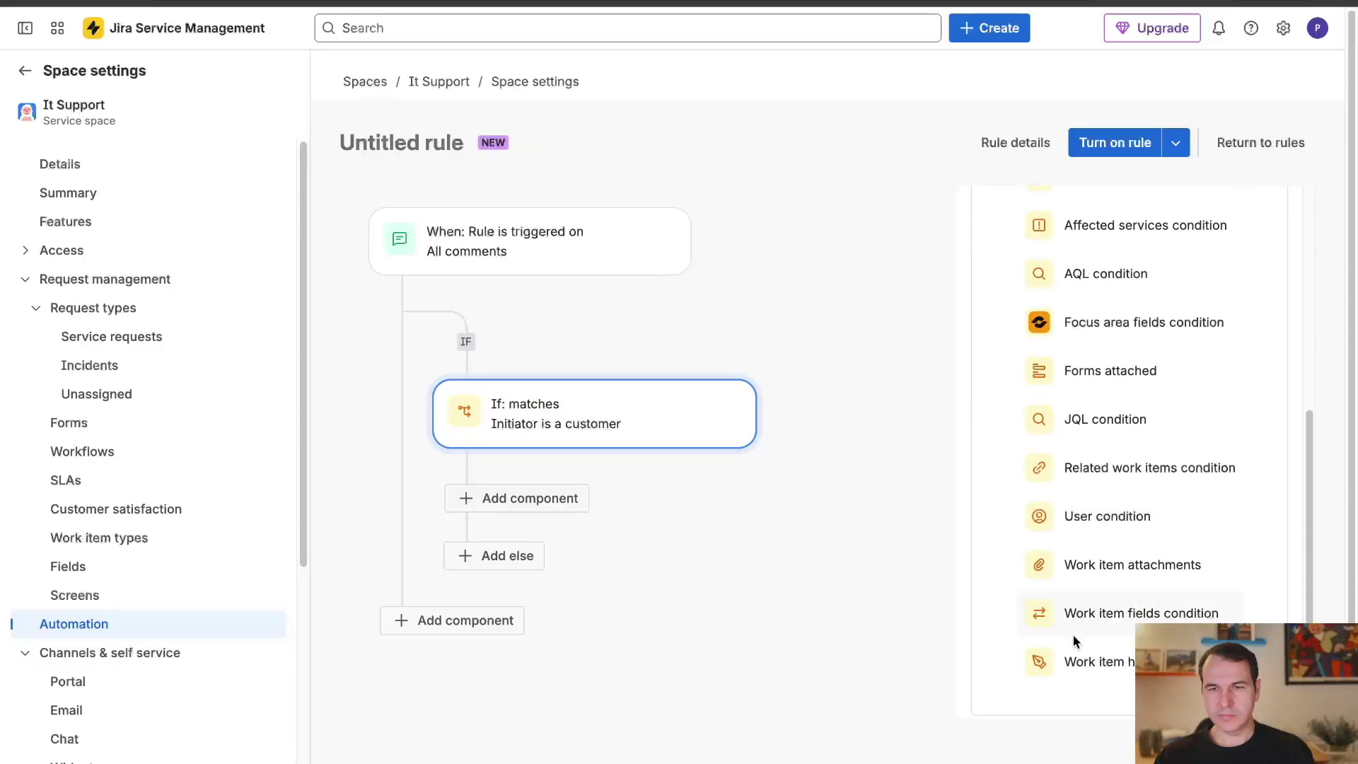
pyautogui.click(1076, 615)
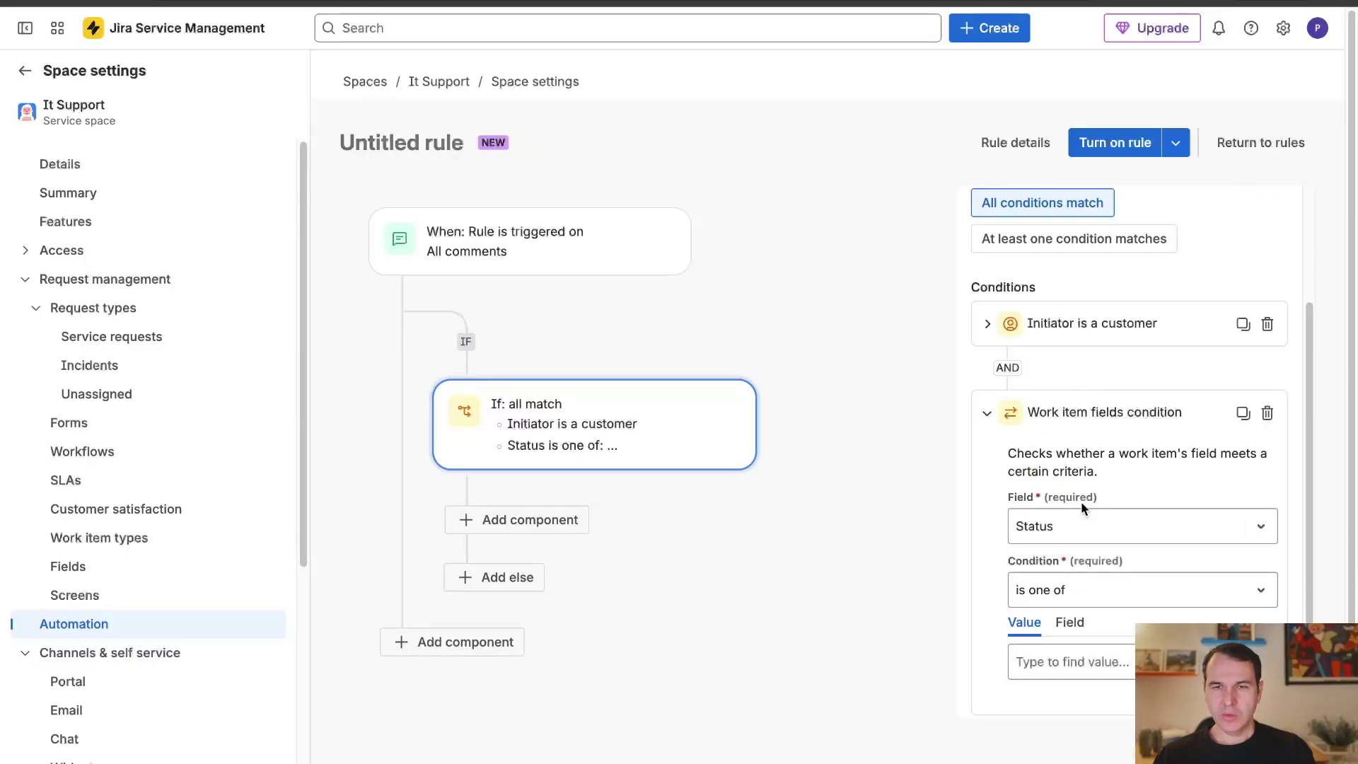
# Step: Set the If block's field condition to Status equals Waiting for customer
pyautogui.scroll(-2, 1064, 548)
pyautogui.click(1089, 479)
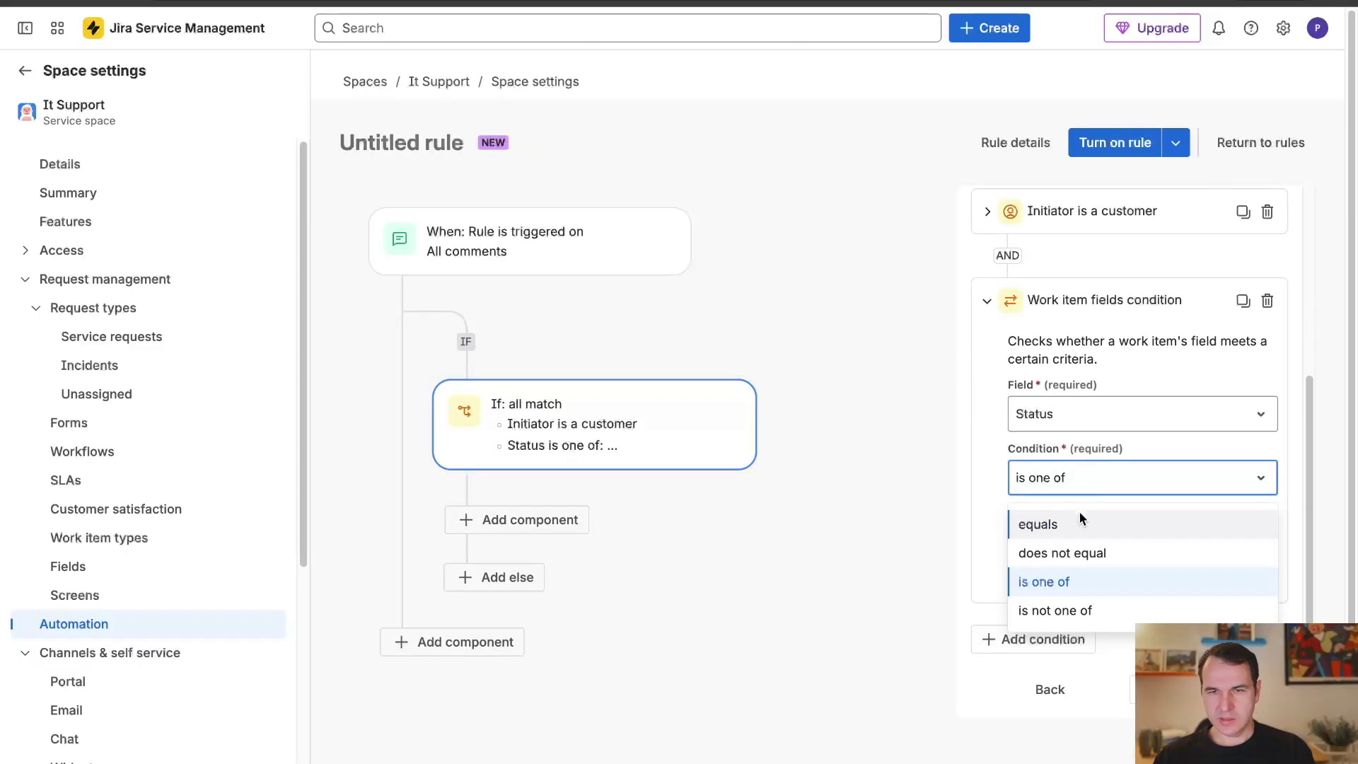
pyautogui.click(1078, 515)
pyautogui.click(1069, 549)
pyautogui.write('waiti')
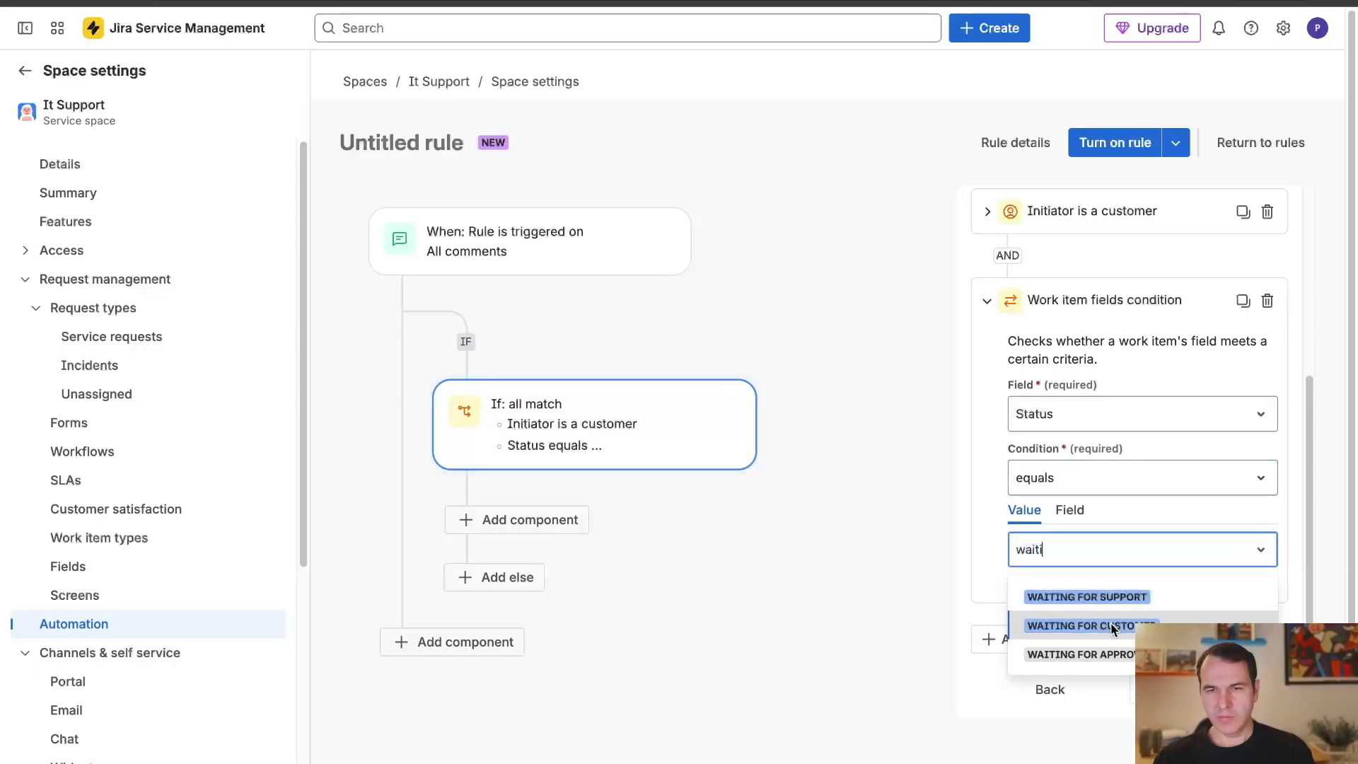
pyautogui.click(1093, 625)
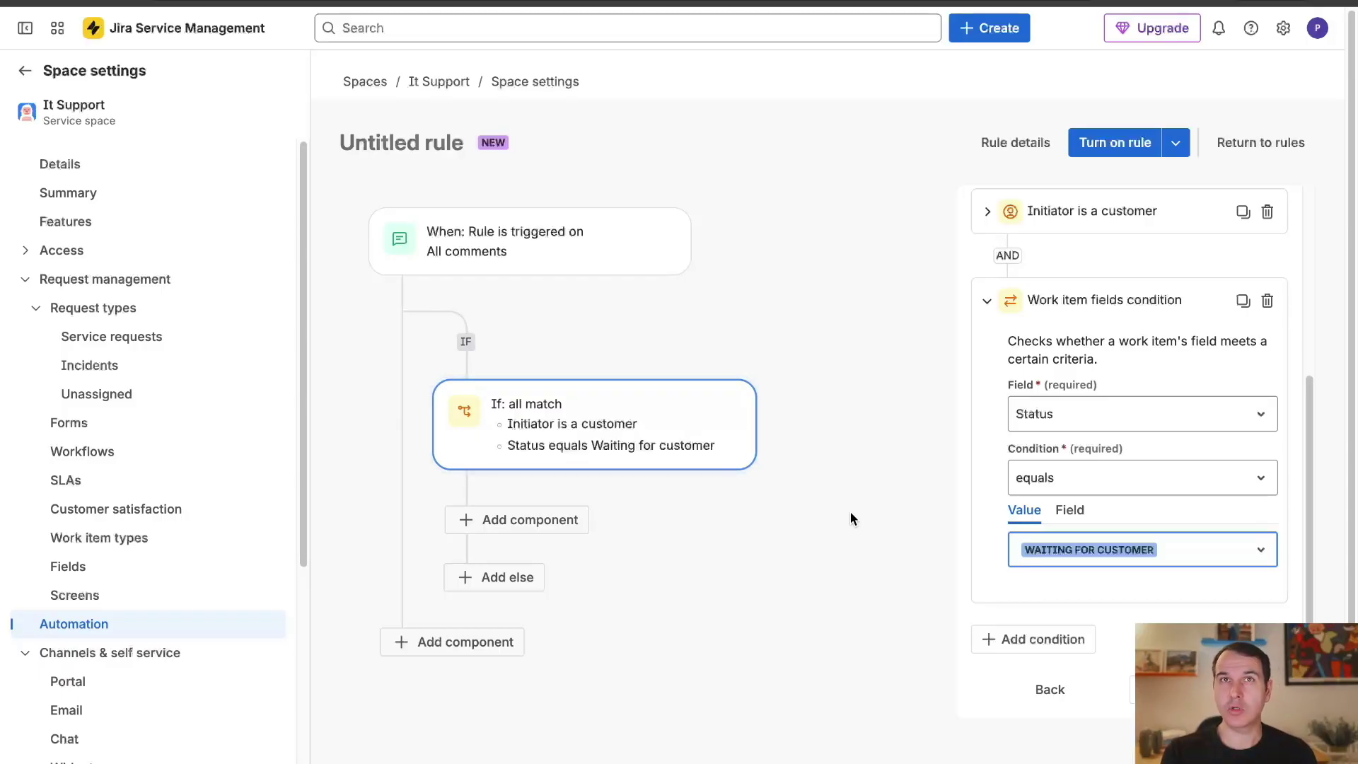
# Step: Add a Transition work item action under the If block with Waiting for support as the destination status
pyautogui.click(577, 521)
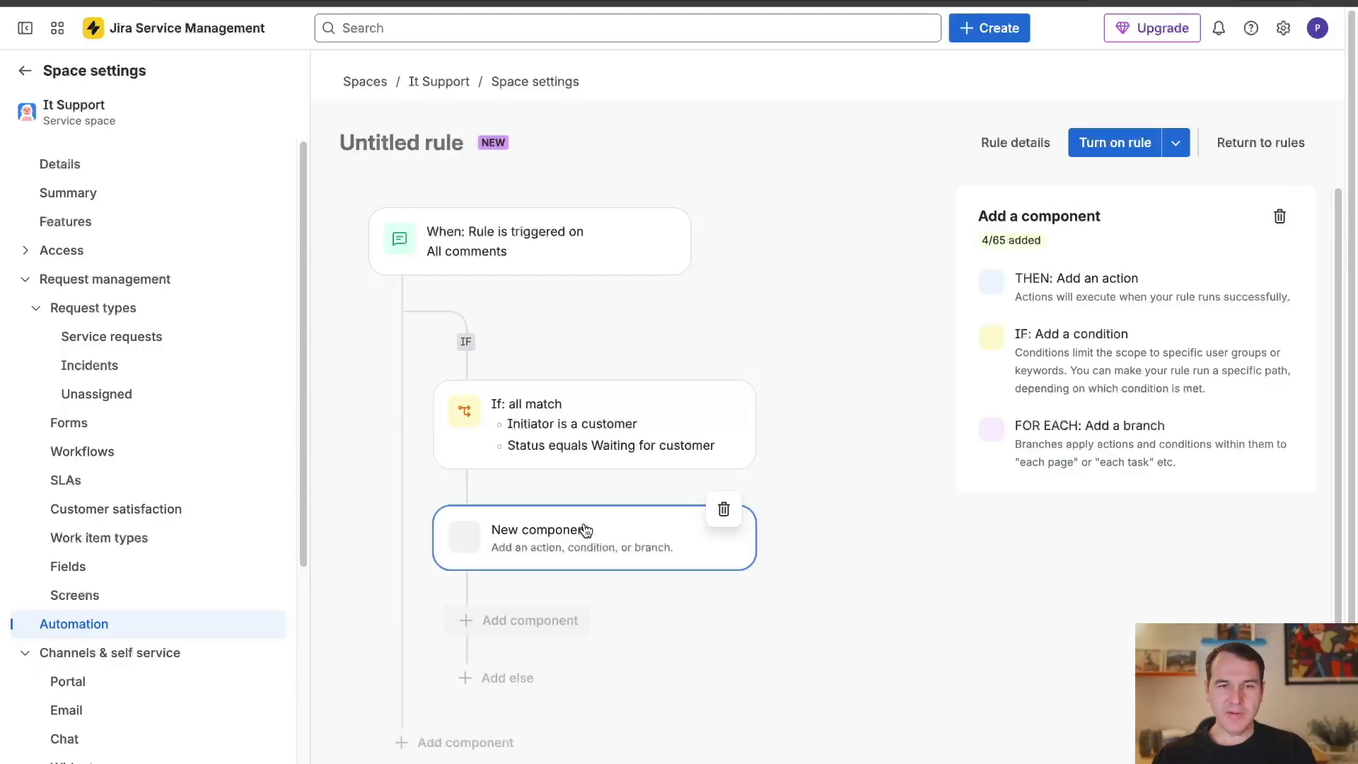
pyautogui.click(1126, 300)
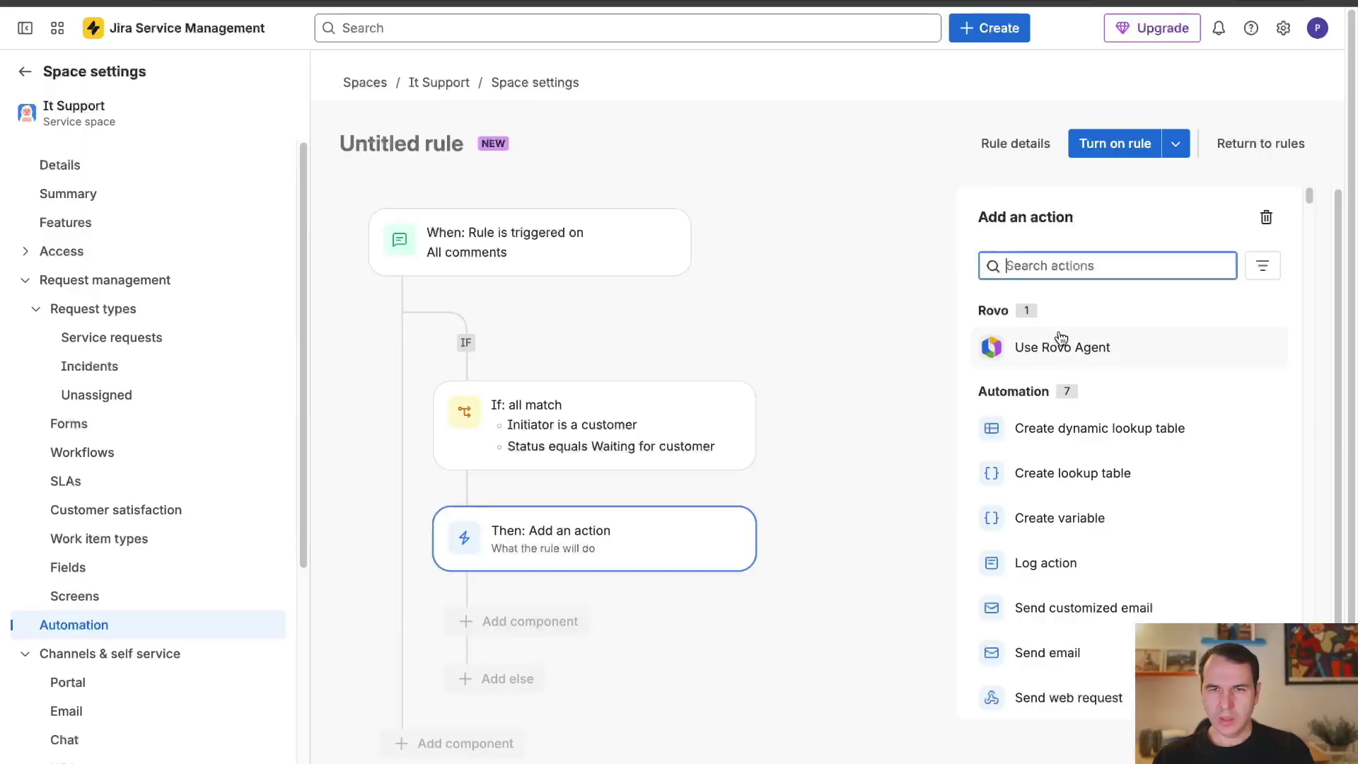
pyautogui.write('tra')
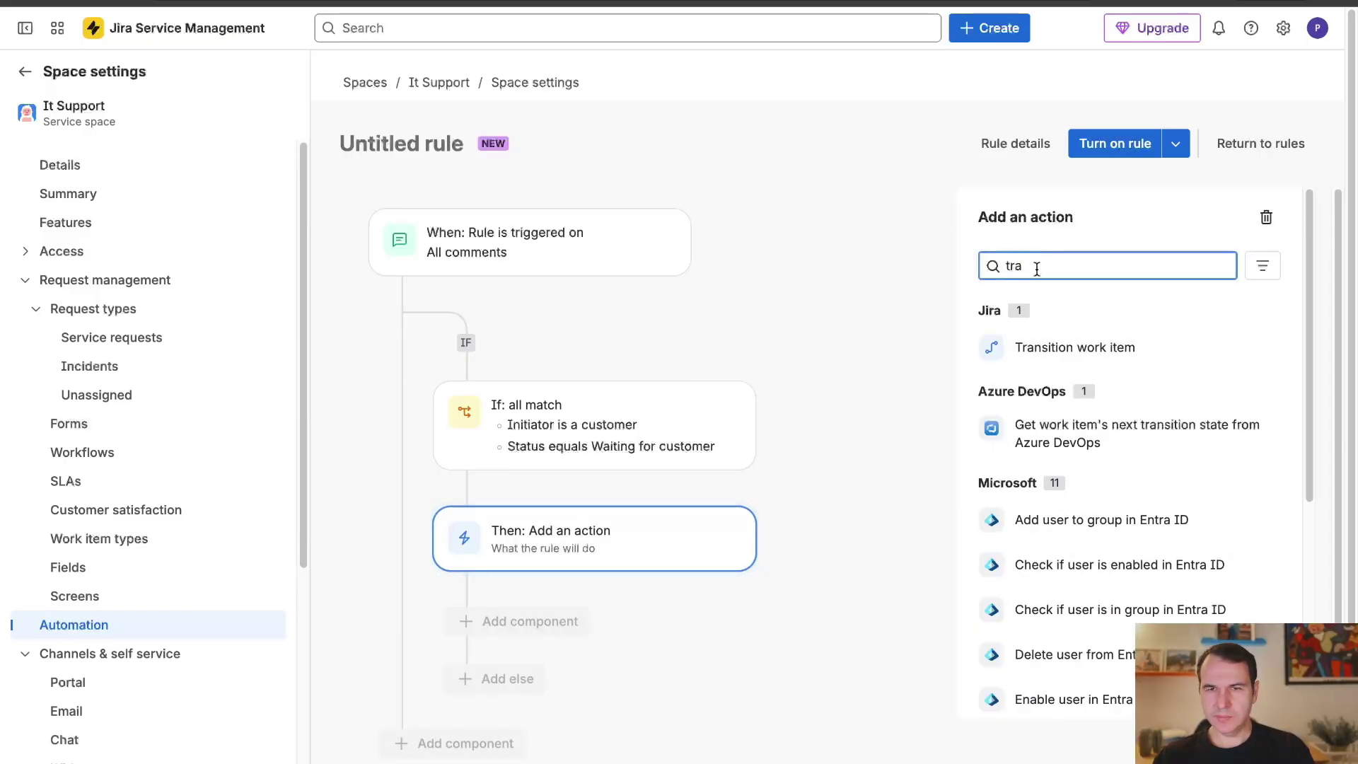
pyautogui.click(1068, 348)
pyautogui.click(1102, 563)
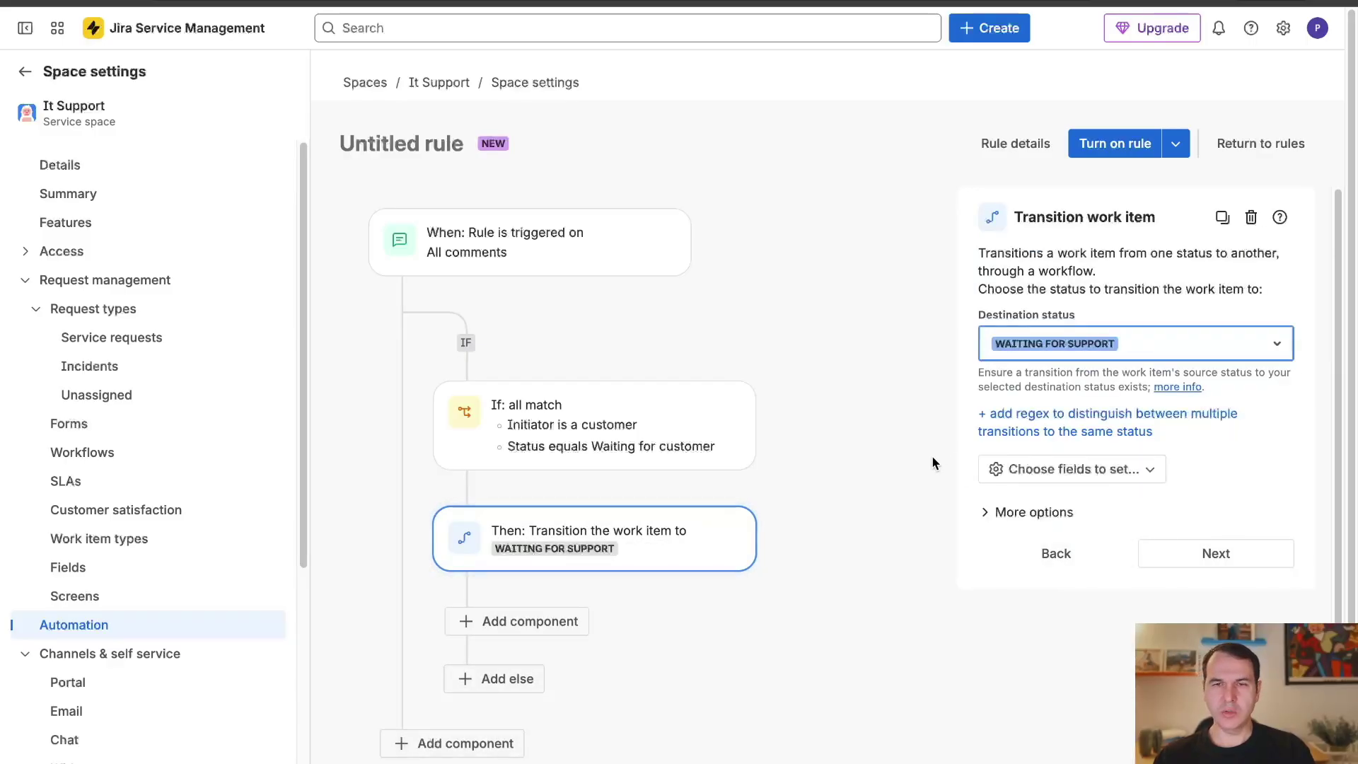
pyautogui.click(945, 487)
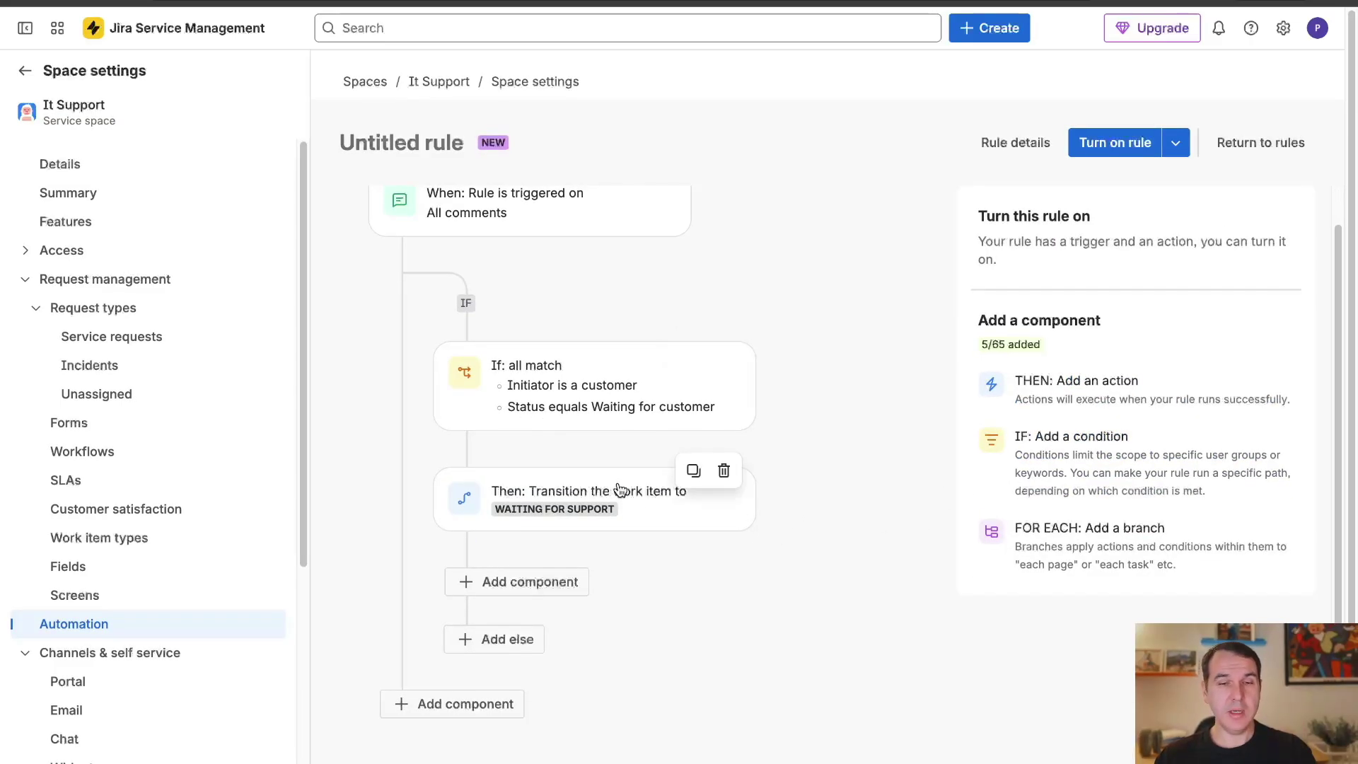
# Step: Add an else block after the If branch and give it a User condition
pyautogui.click(475, 643)
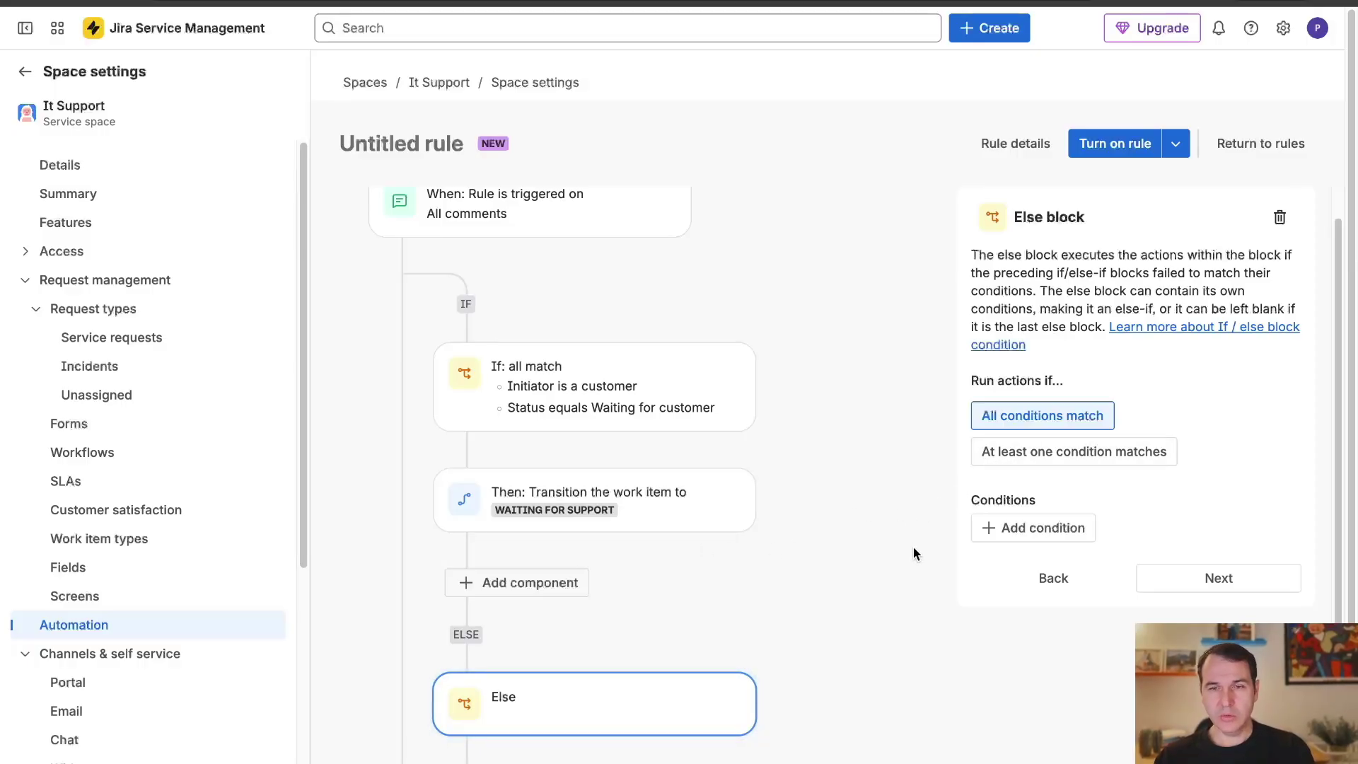
pyautogui.scroll(-2, 915, 546)
pyautogui.click(996, 525)
pyautogui.scroll(-4, 1020, 508)
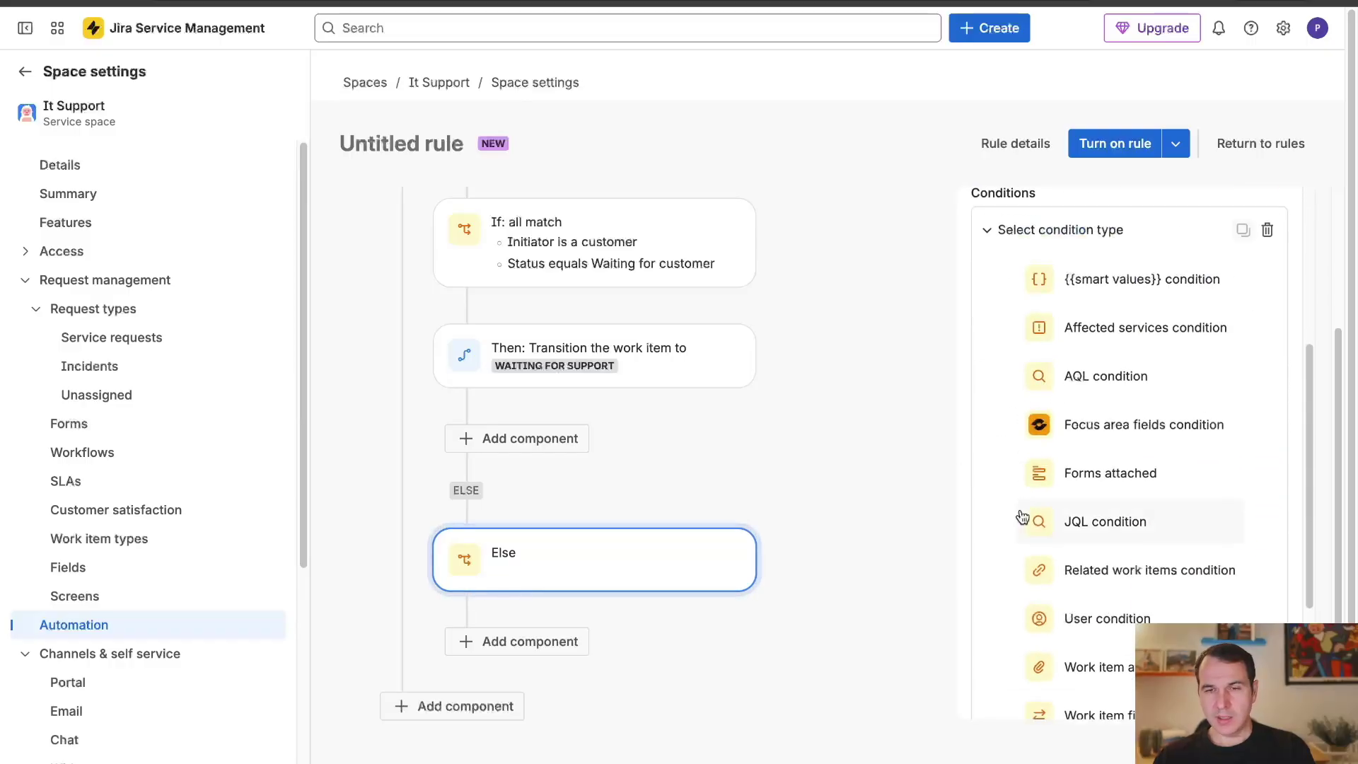
pyautogui.click(1101, 619)
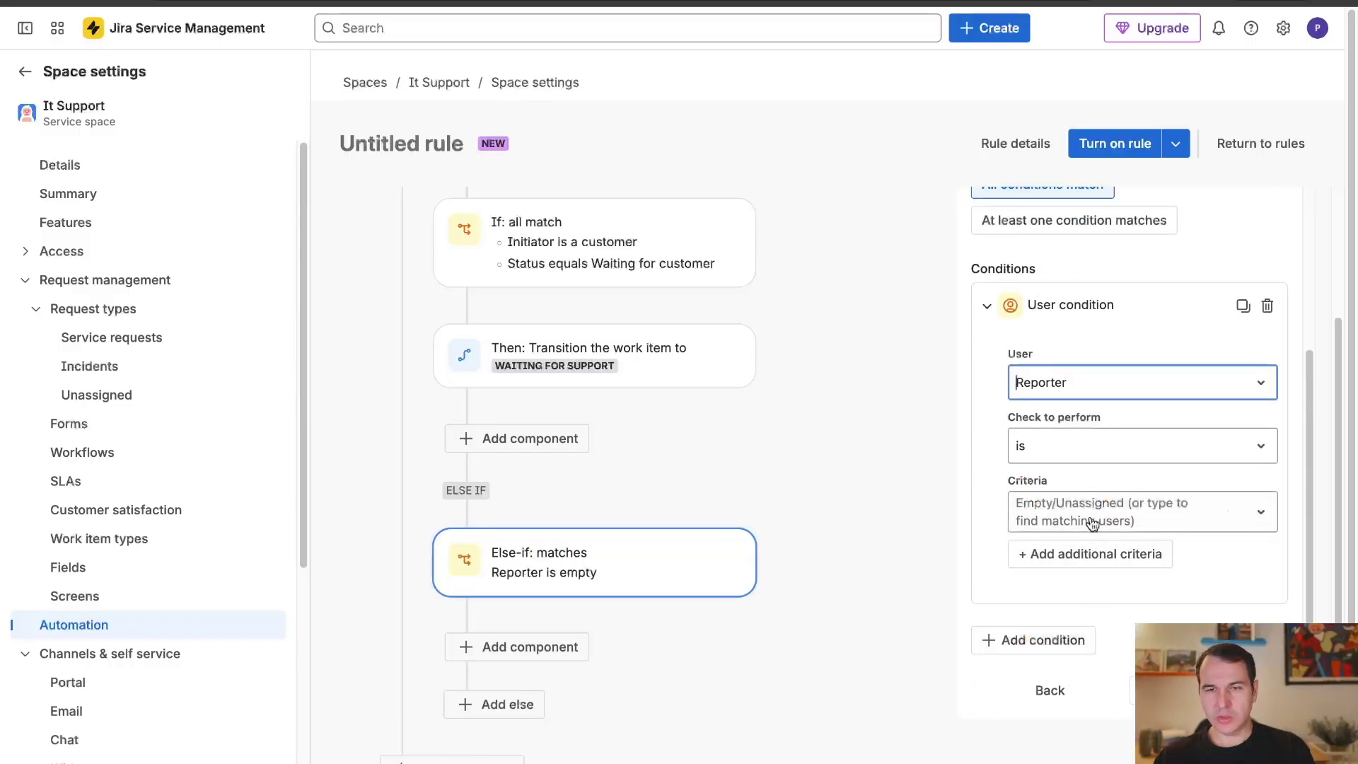
# Step: Set the else block's User condition to check that the user who triggered the event is not a customer
pyautogui.click(1089, 395)
pyautogui.click(1108, 486)
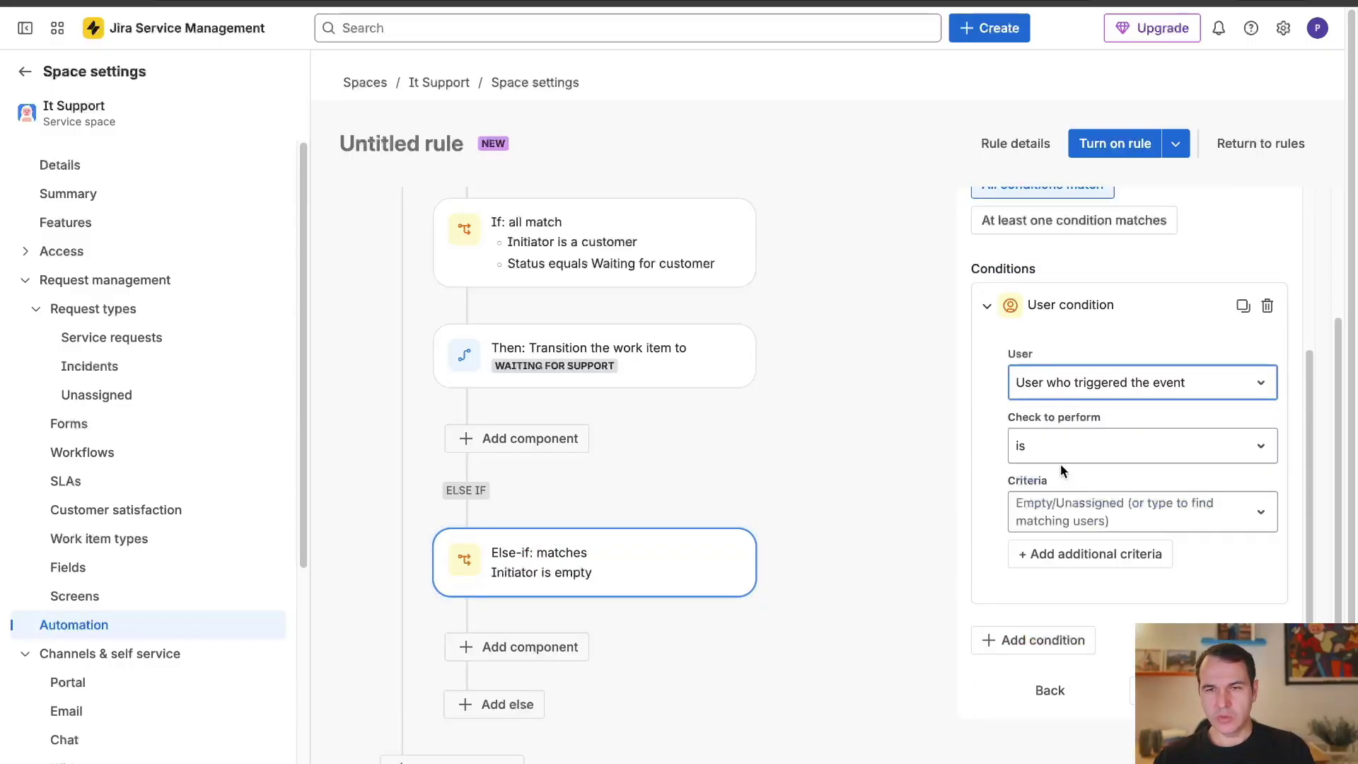
pyautogui.click(1076, 458)
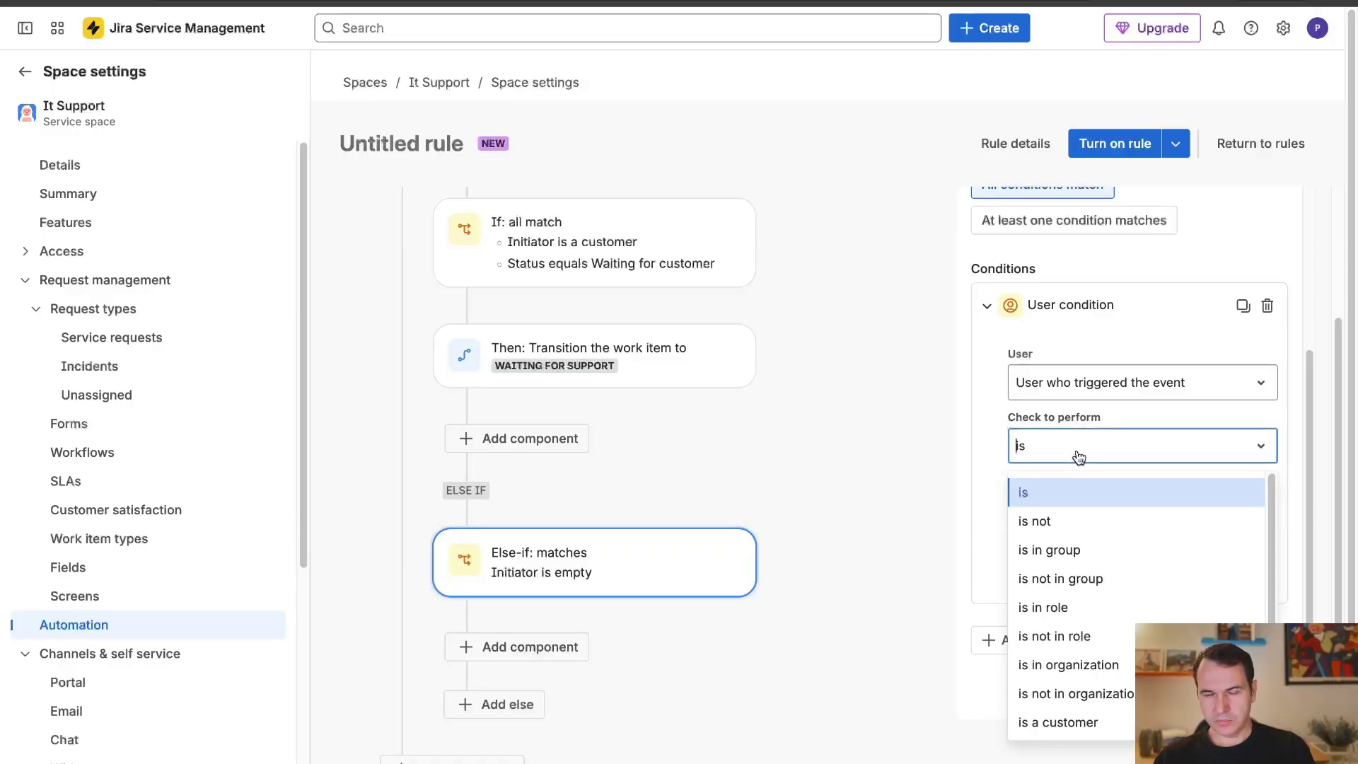
pyautogui.scroll(-1, 1087, 498)
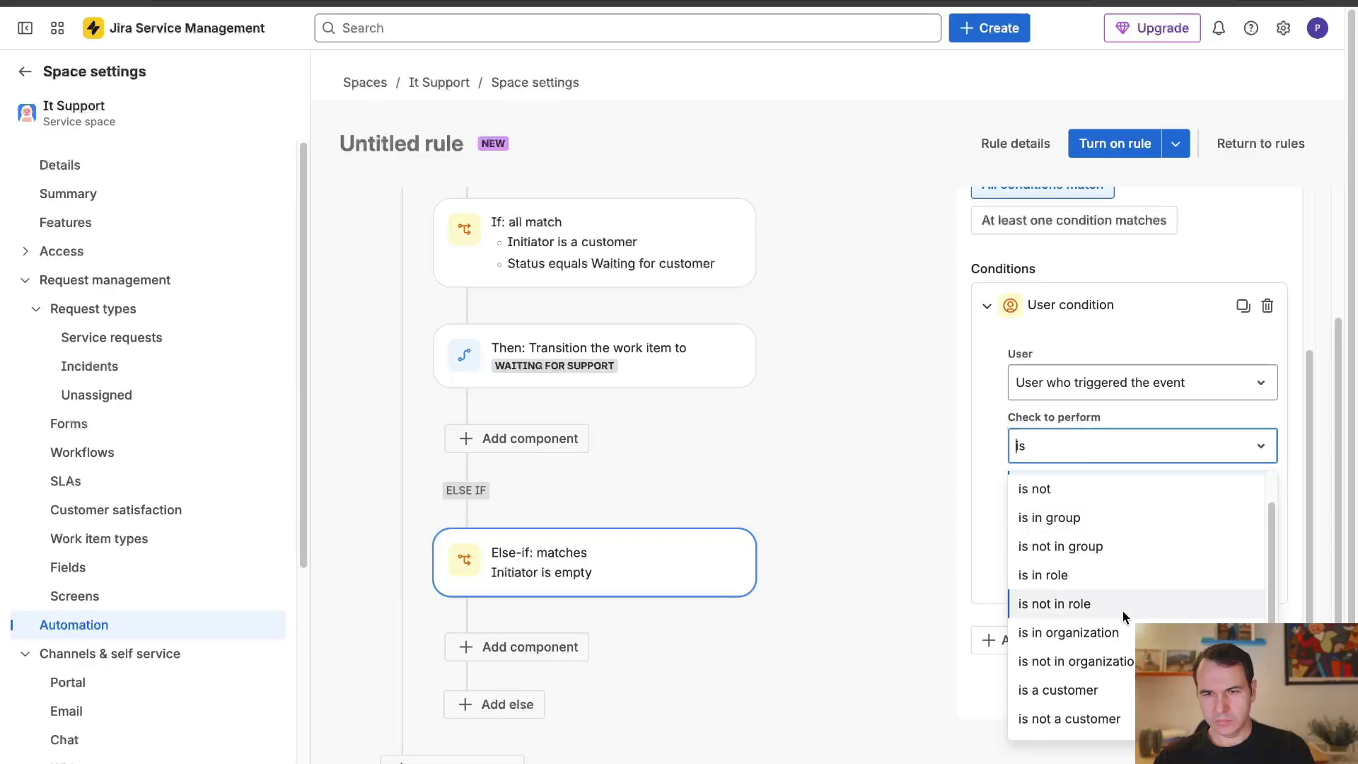
pyautogui.click(1122, 719)
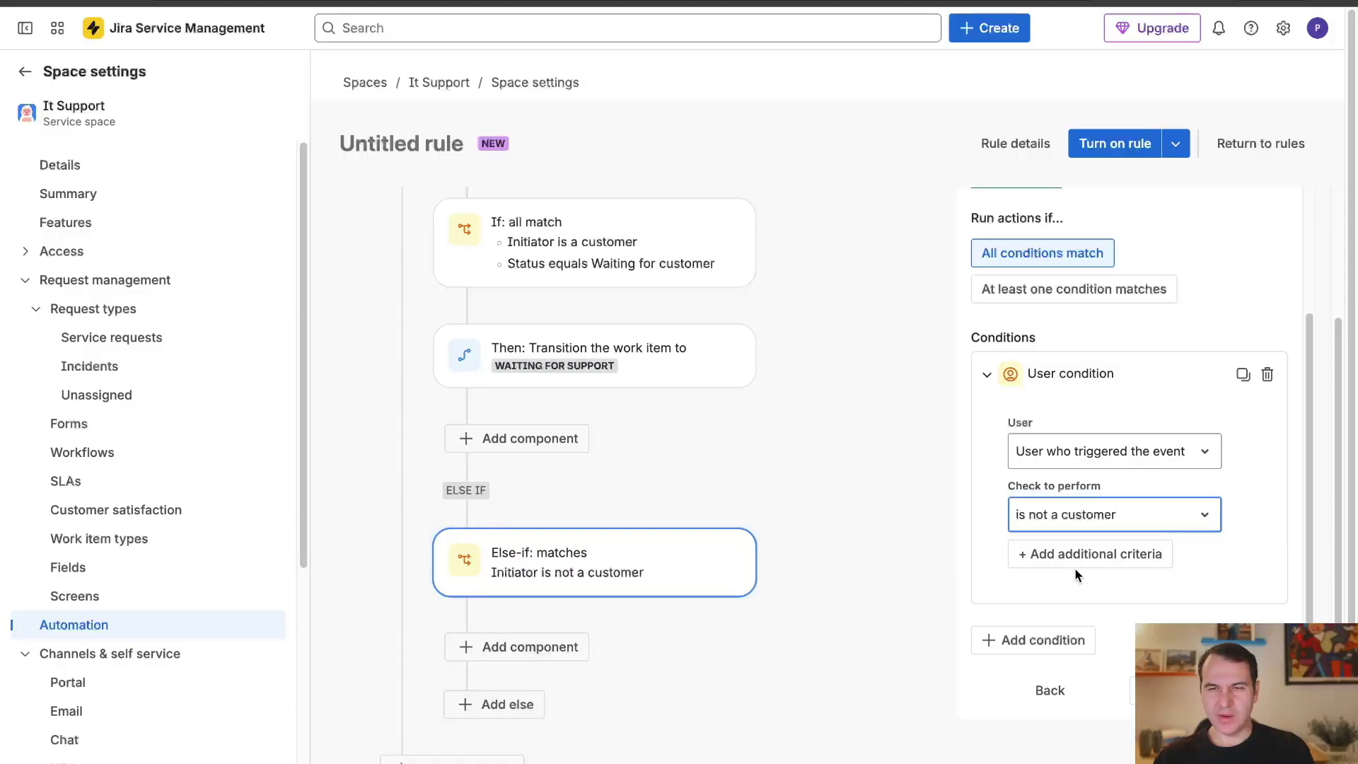
# Step: Add a Work item fields condition to the Else-if block requiring that Status does not equal Waiting for customer
pyautogui.click(1028, 652)
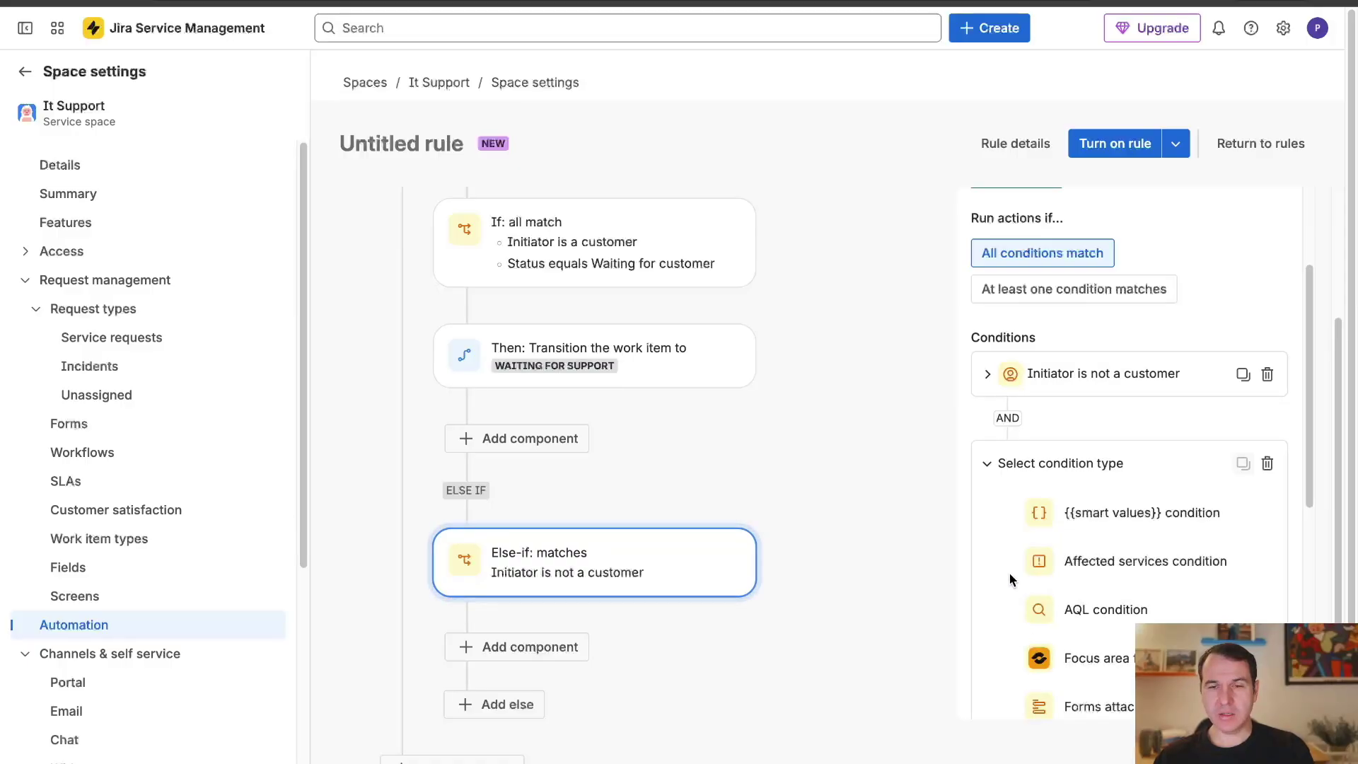
pyautogui.scroll(-5, 1082, 559)
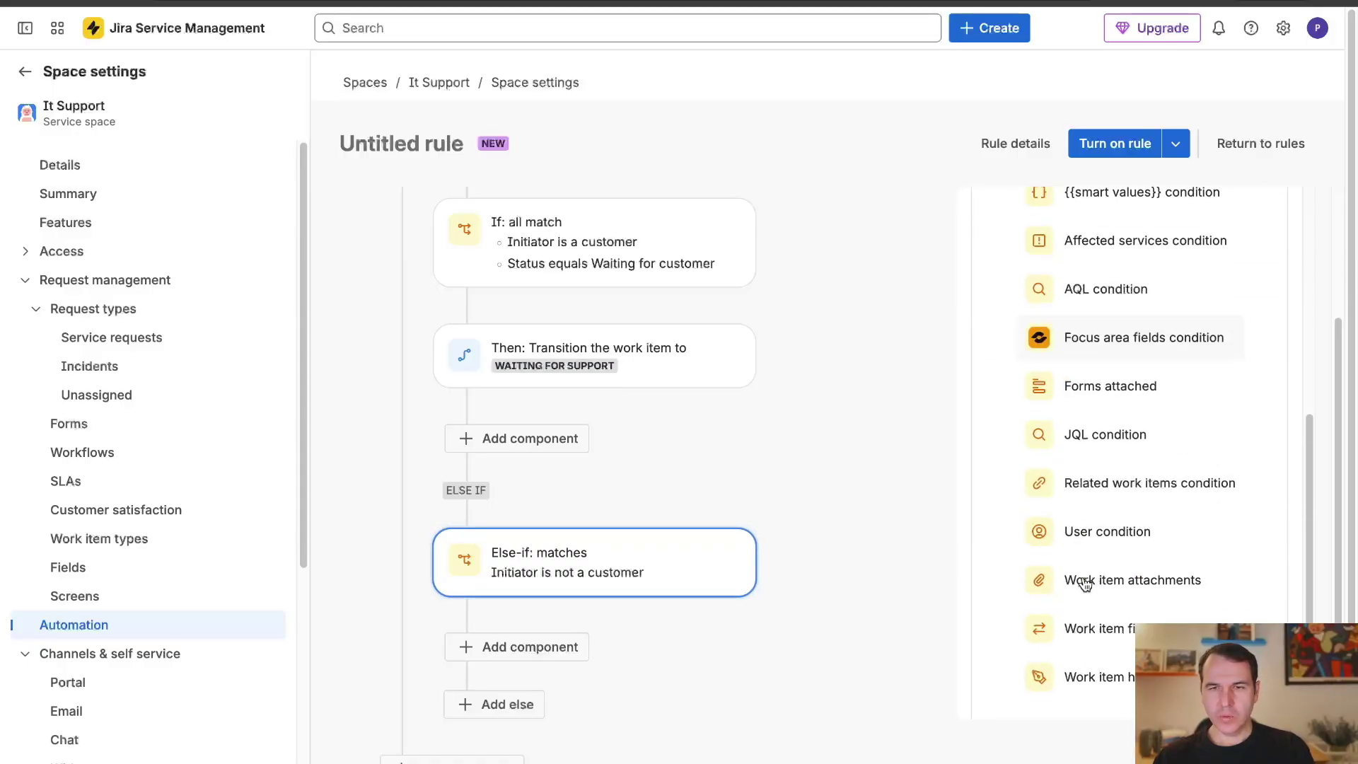
pyautogui.click(1106, 633)
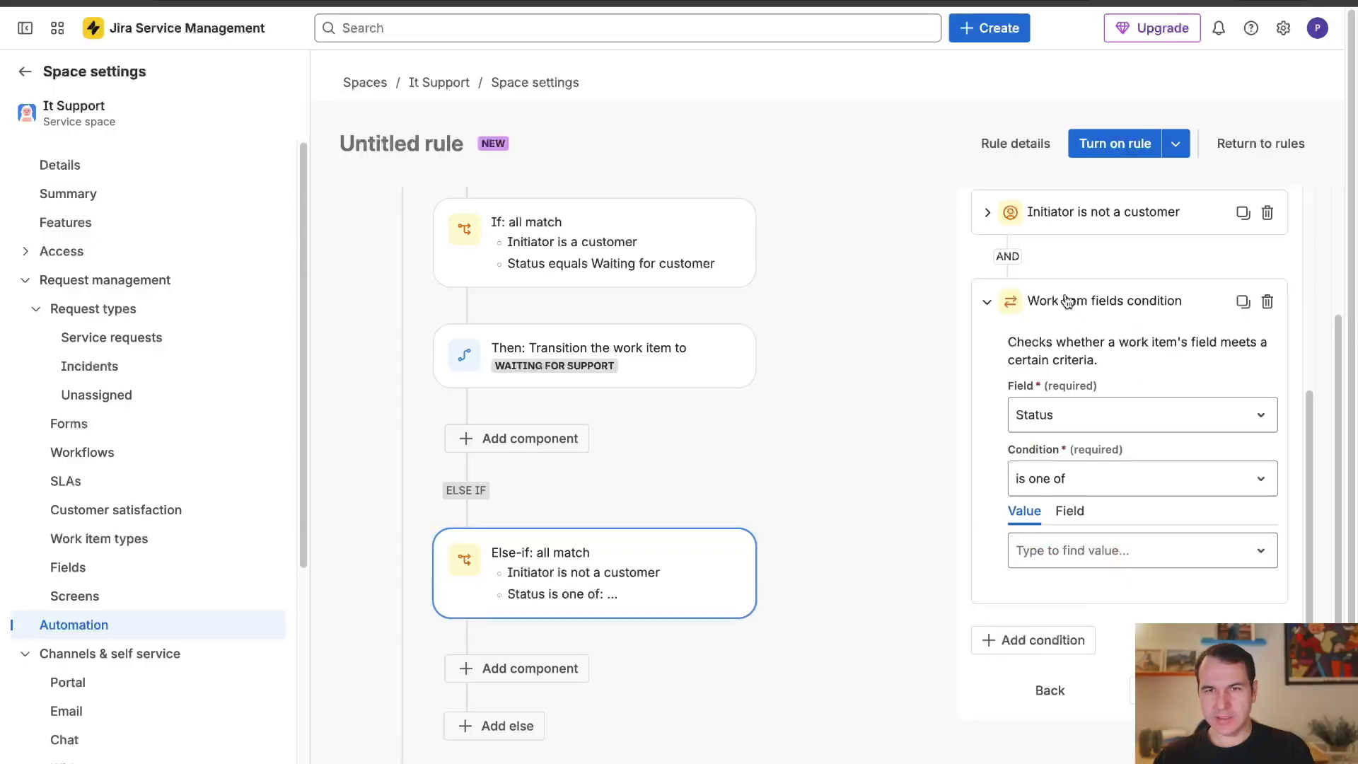
pyautogui.click(1068, 481)
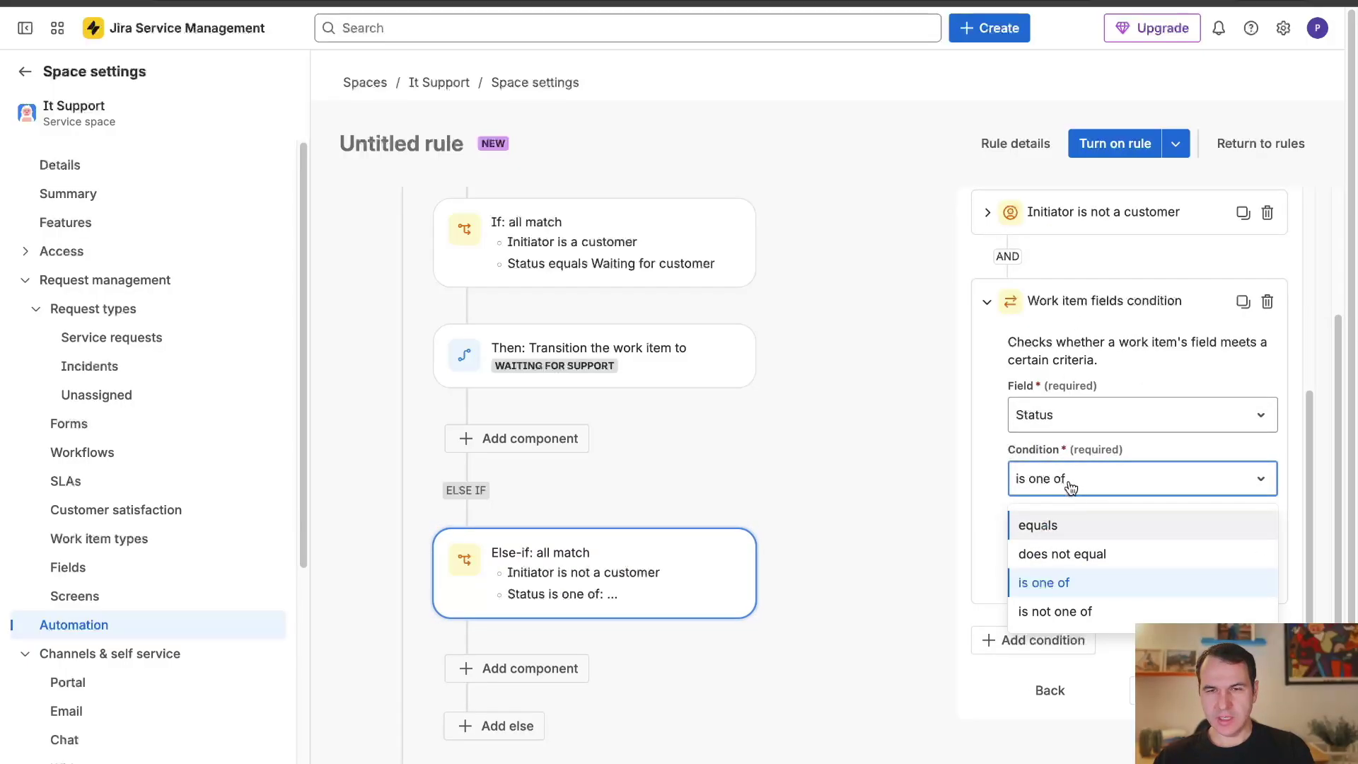
pyautogui.click(1080, 555)
pyautogui.click(1083, 558)
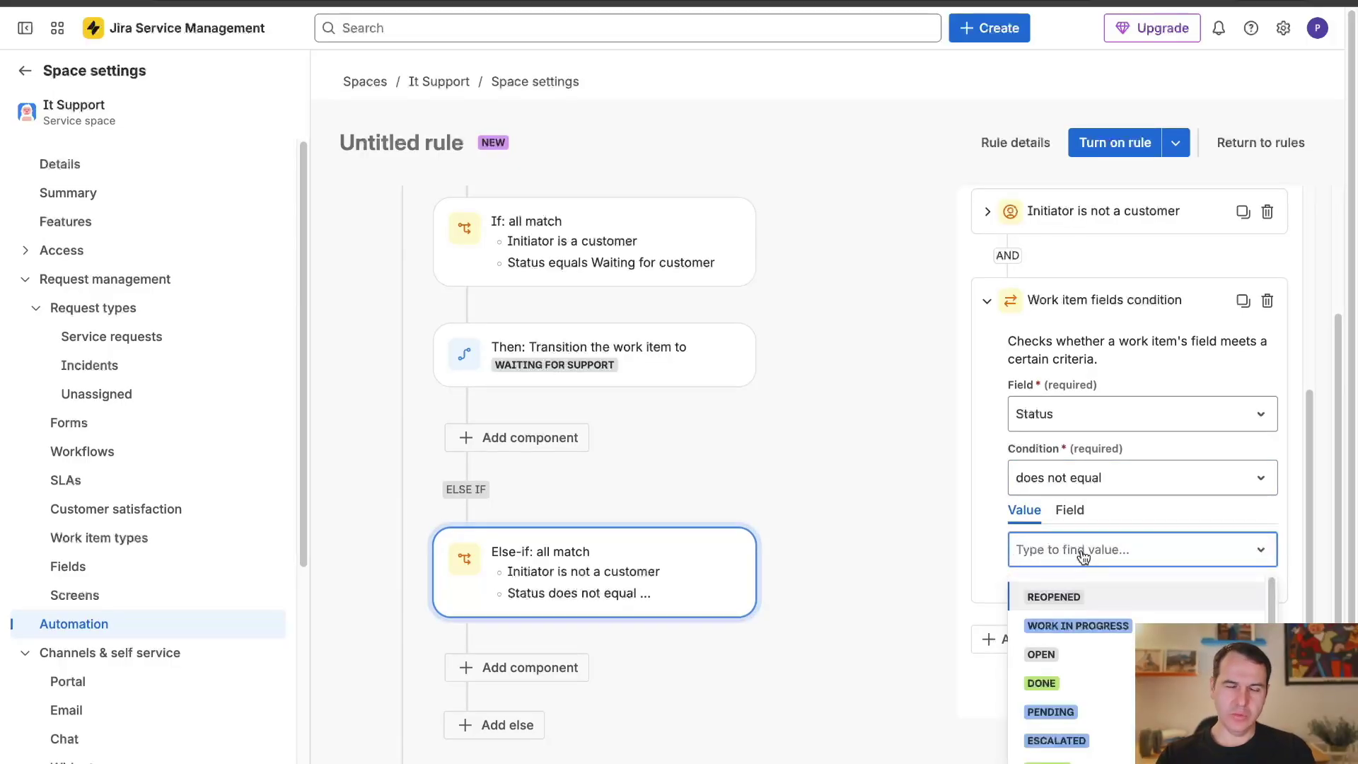
pyautogui.write('wait')
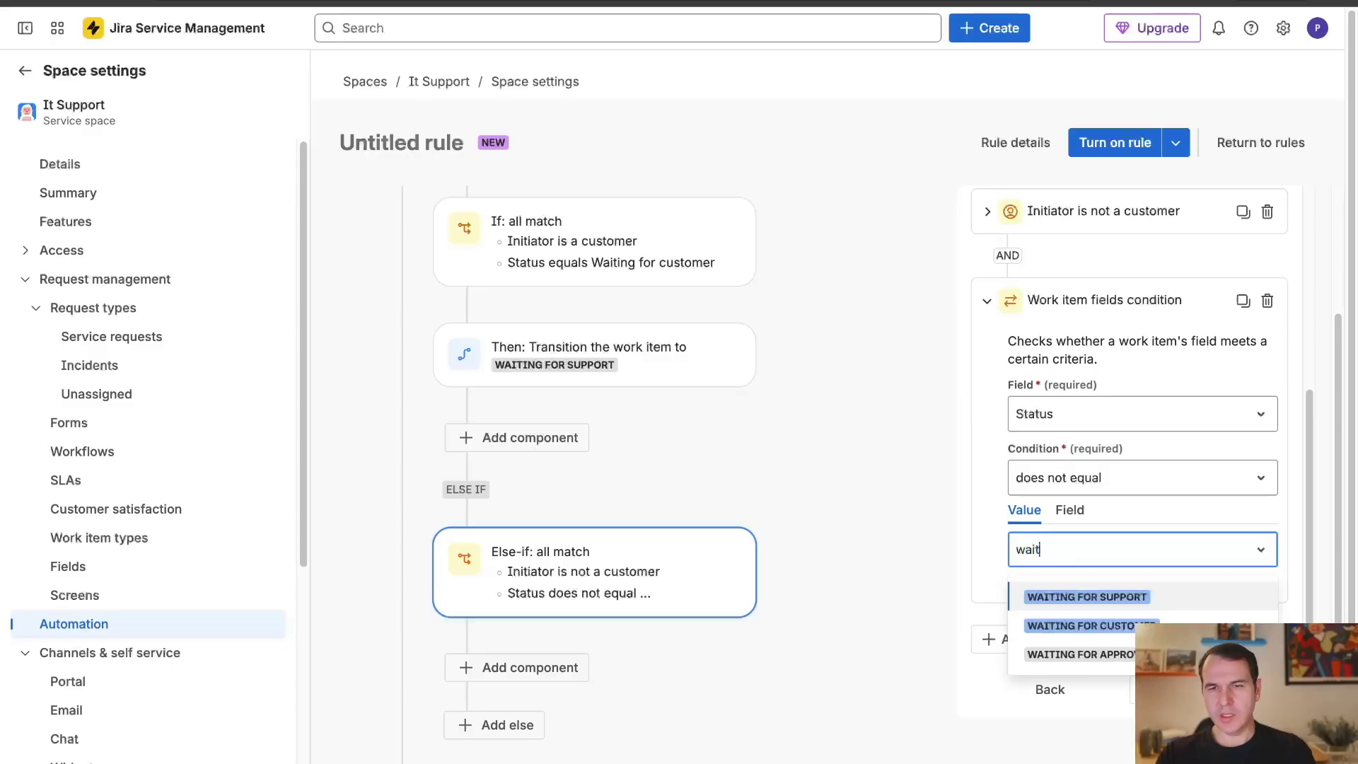
pyautogui.click(1090, 626)
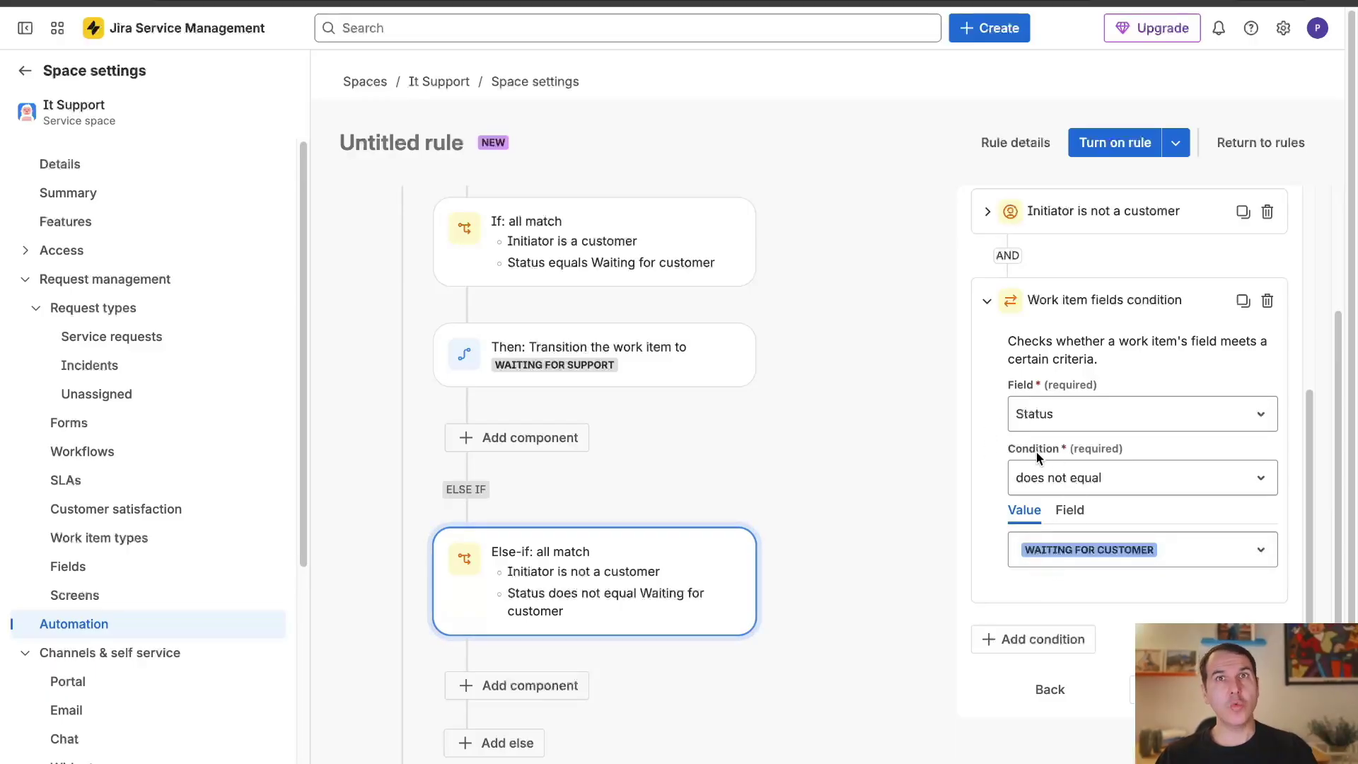
# Step: Add a Transition work item action under the Else-if block with Waiting for customer as the destination status
pyautogui.scroll(-2, 899, 559)
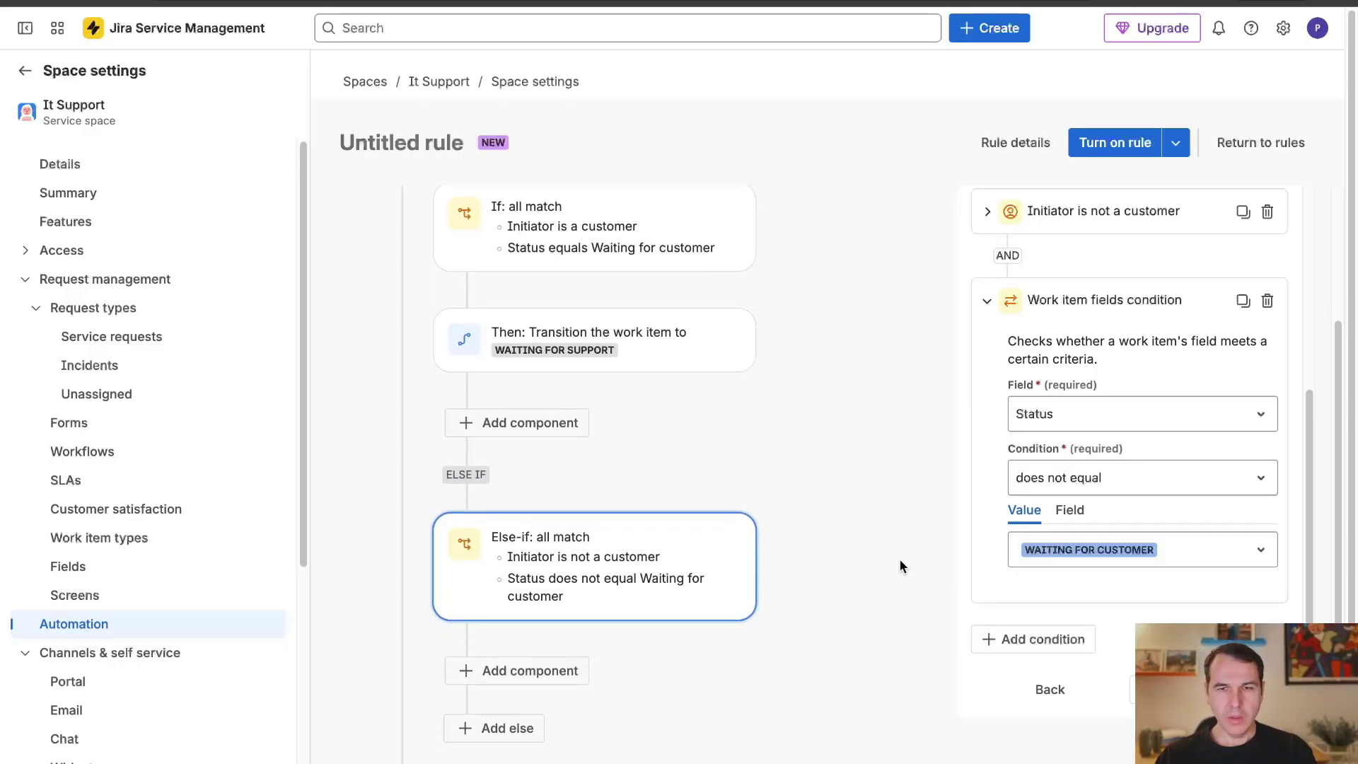
pyautogui.click(517, 581)
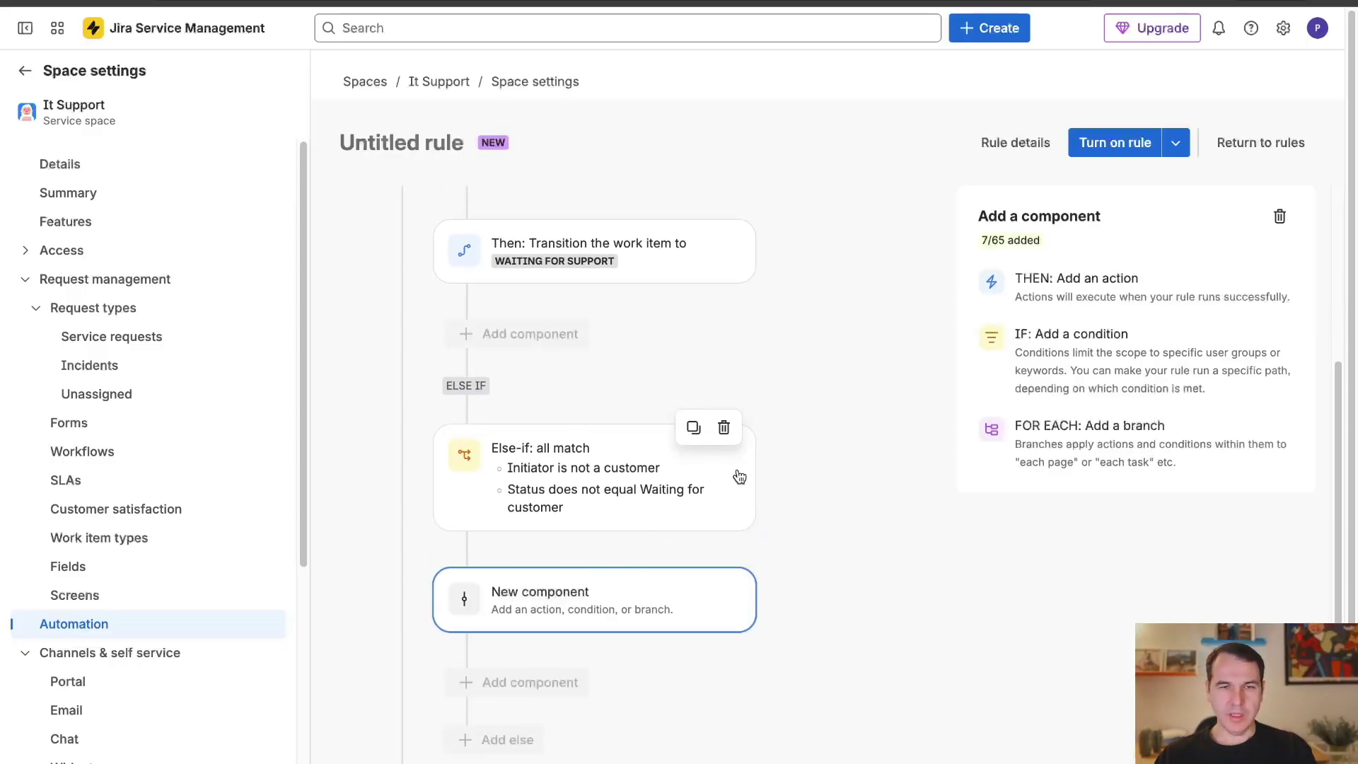
pyautogui.click(1059, 296)
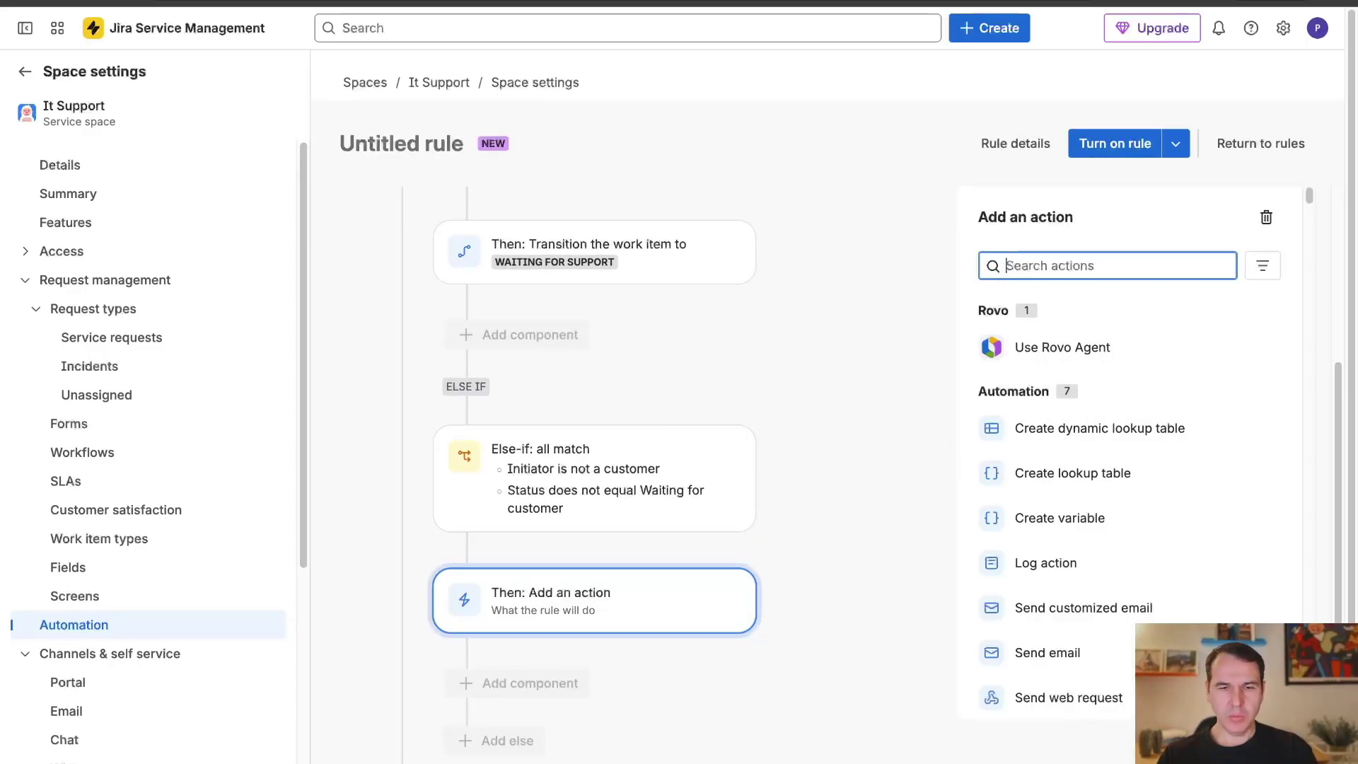
pyautogui.write('tra')
pyautogui.click(1072, 353)
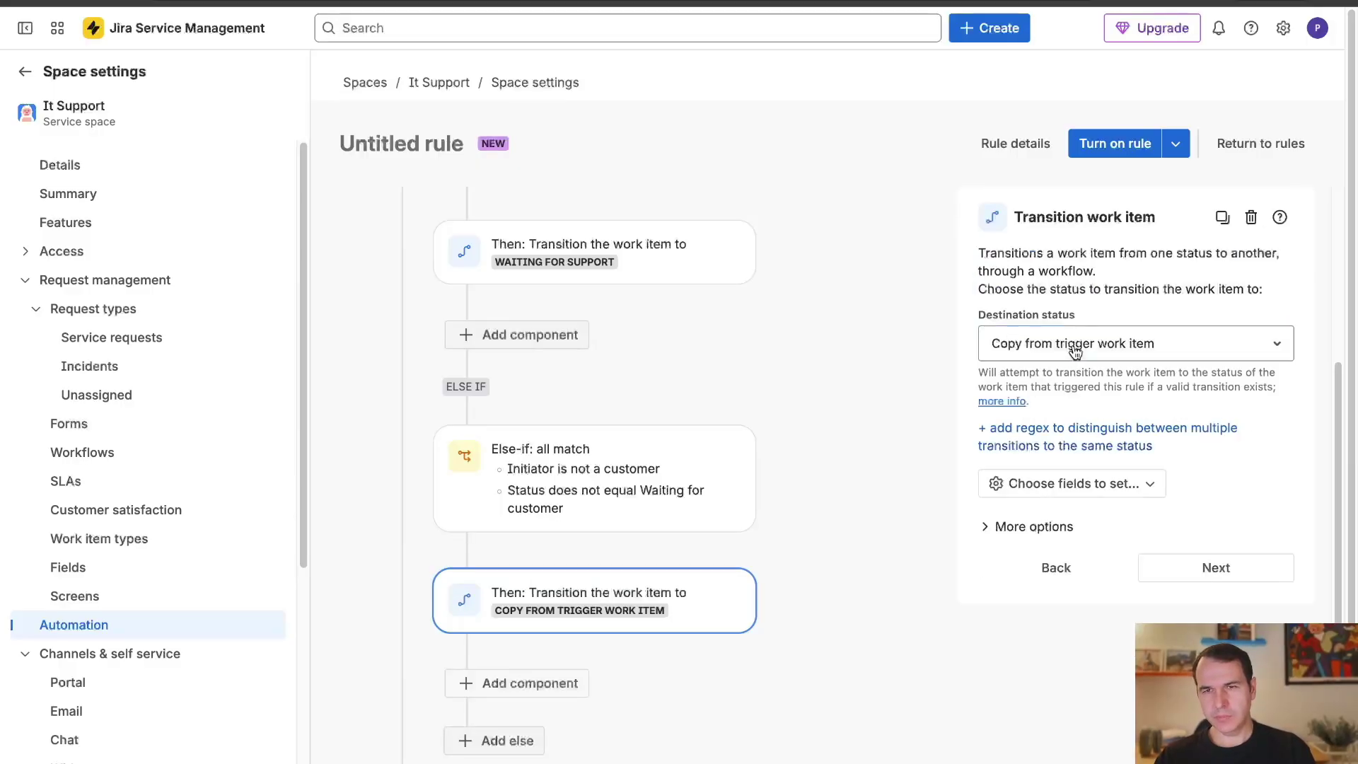
pyautogui.click(1068, 344)
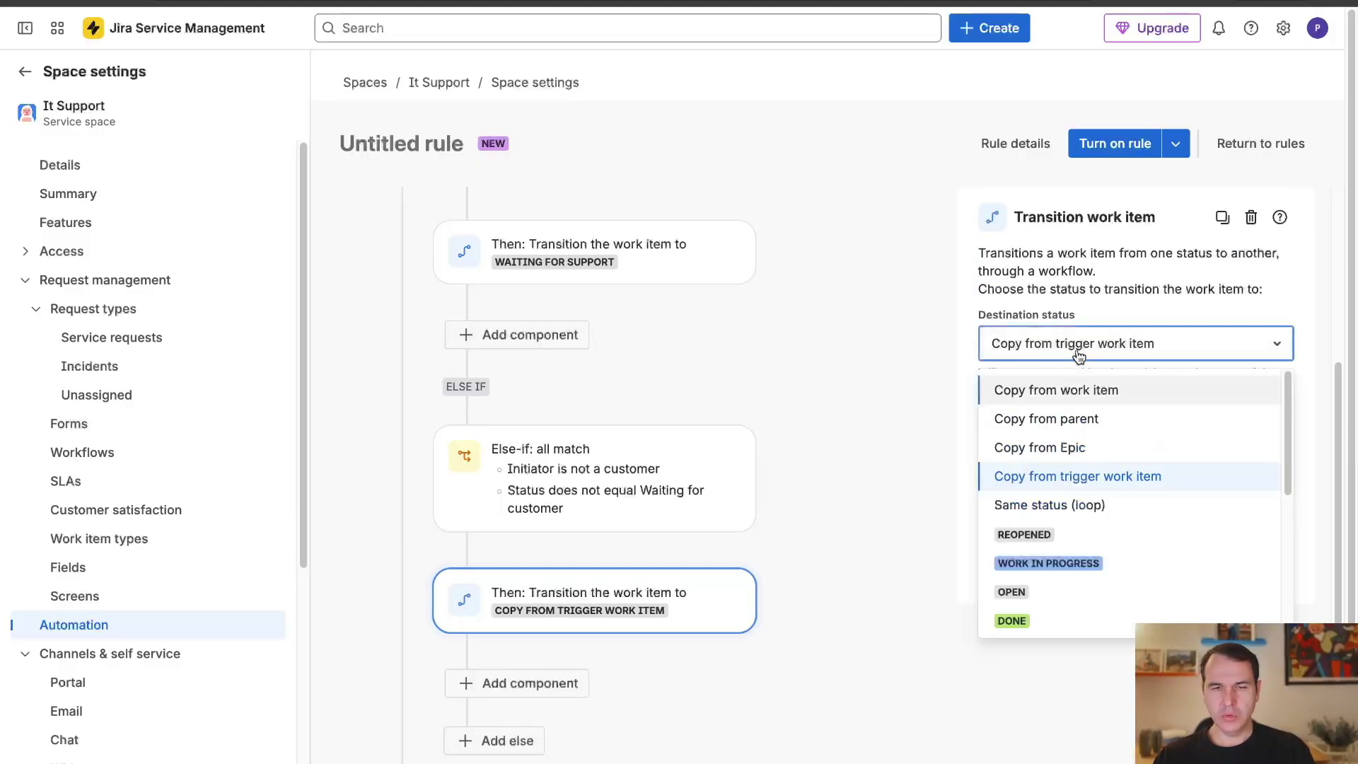
pyautogui.write('wa')
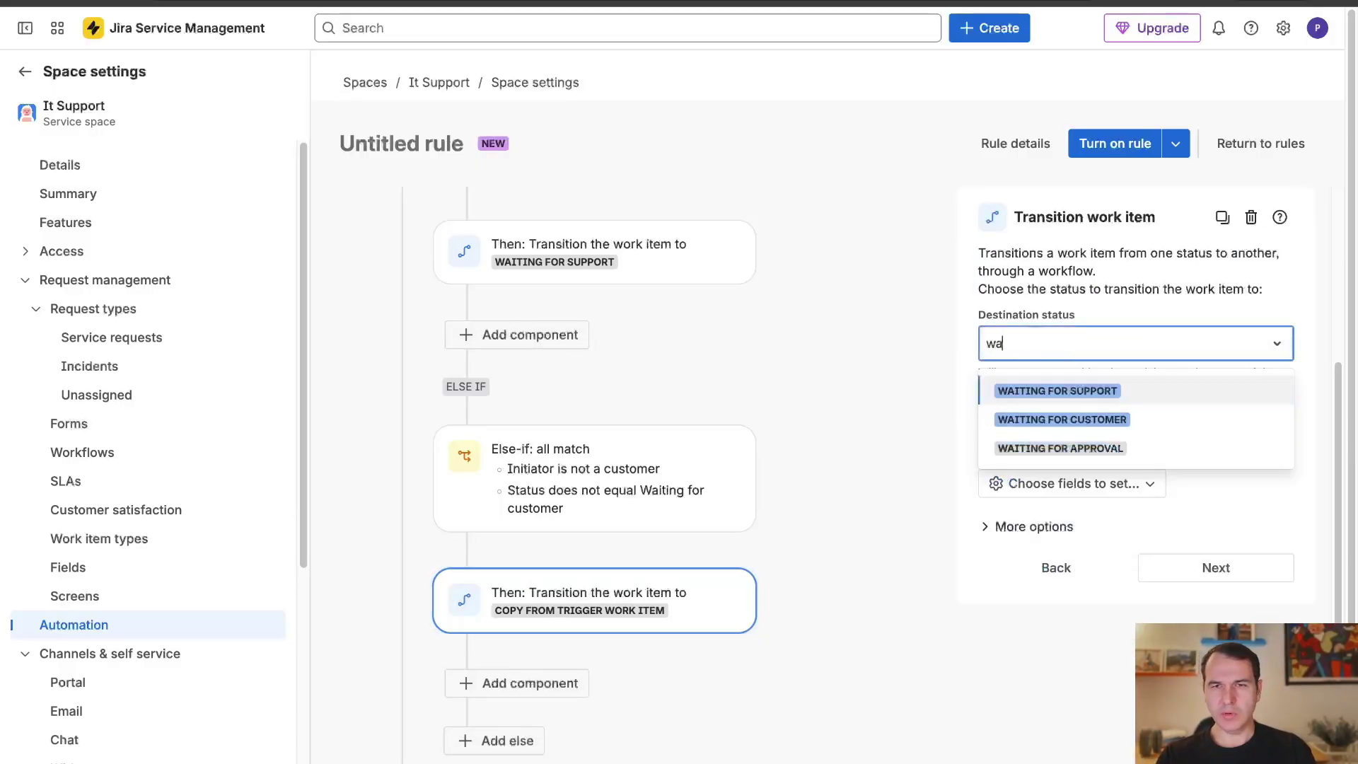
pyautogui.click(1106, 419)
pyautogui.click(872, 415)
pyautogui.scroll(-2, 954, 484)
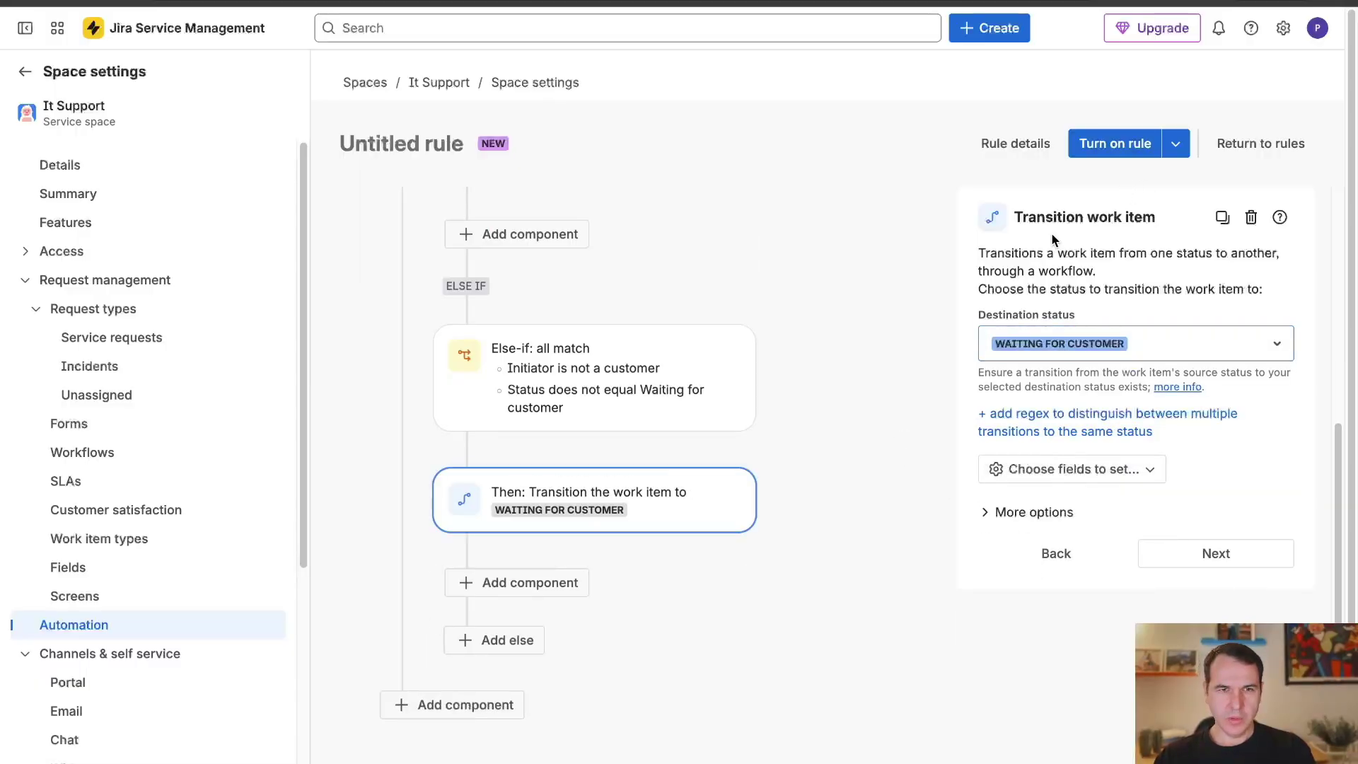
# Step: Name the rule "Changing the status when comment is added" and turn it on
pyautogui.click(1122, 145)
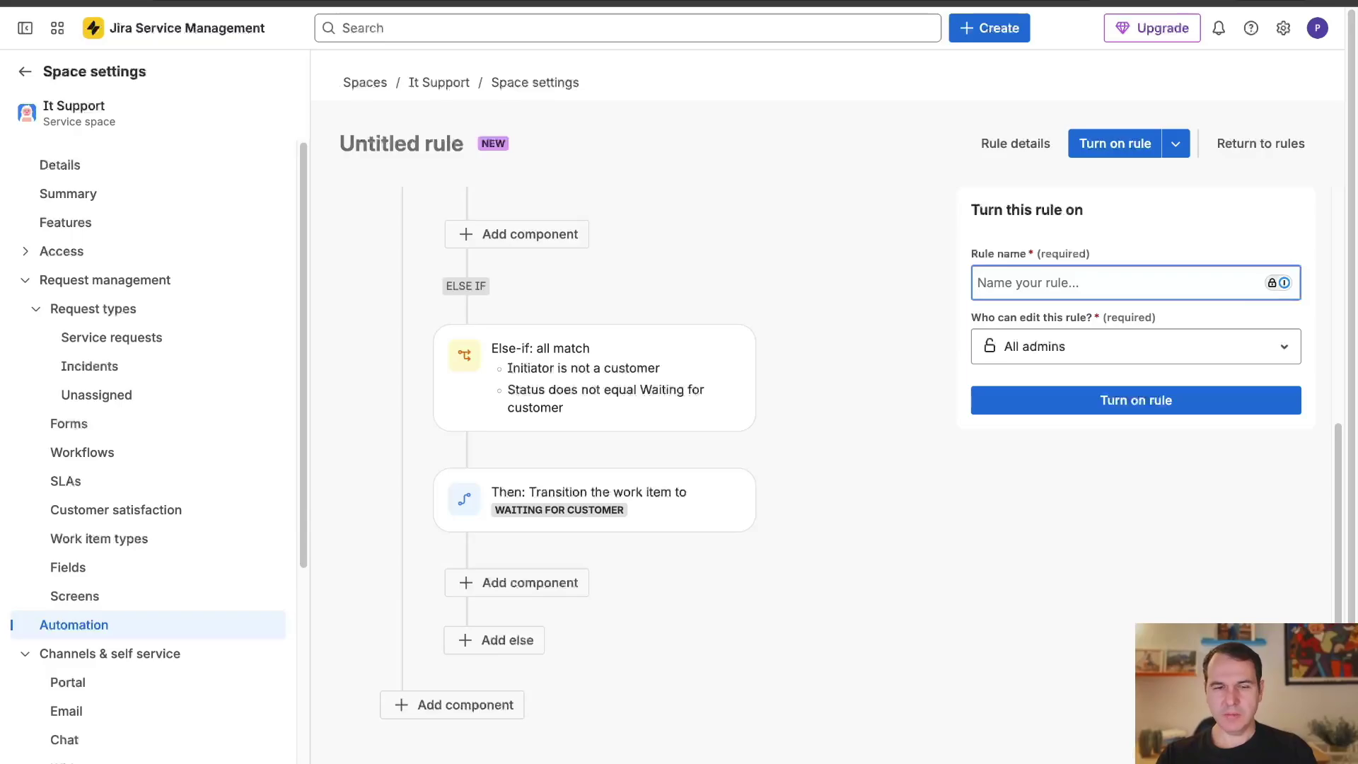
pyautogui.write('Changing the status when comment is added')
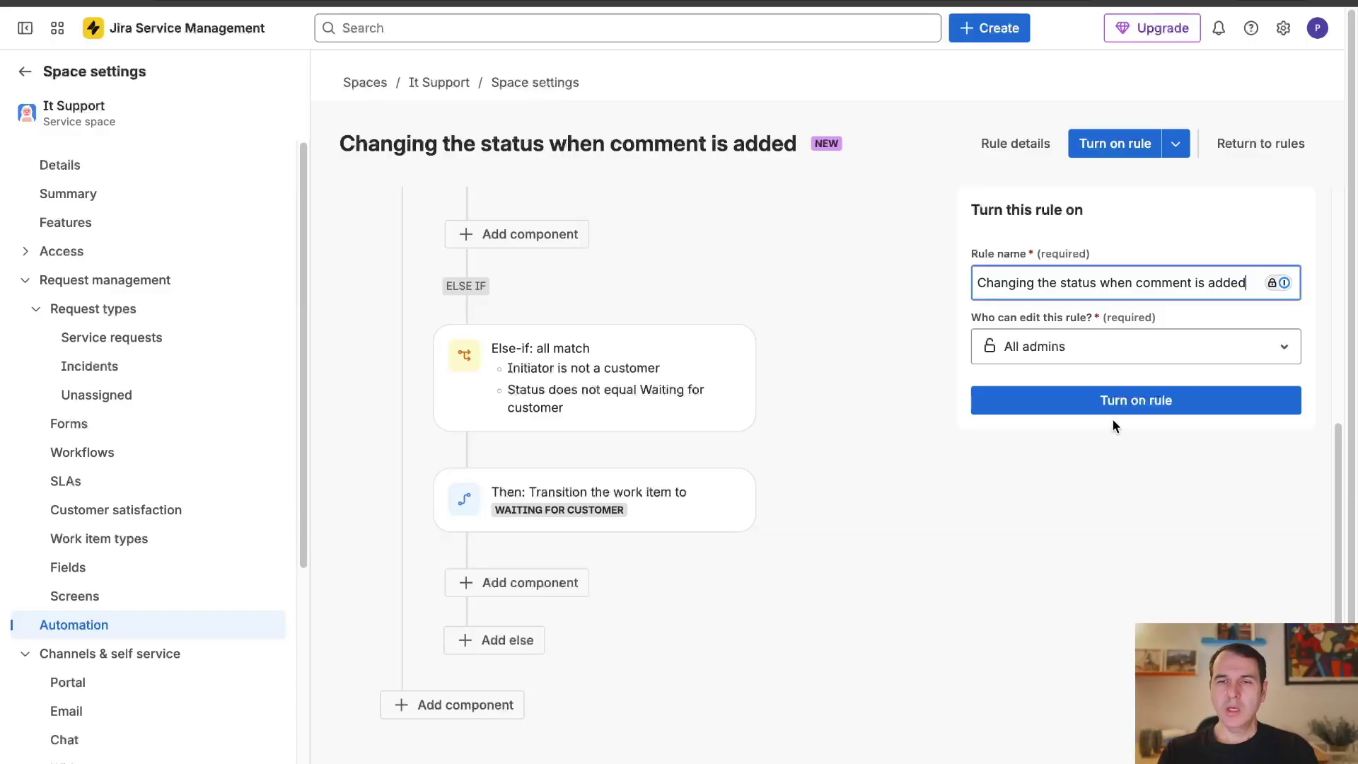
pyautogui.click(1048, 401)
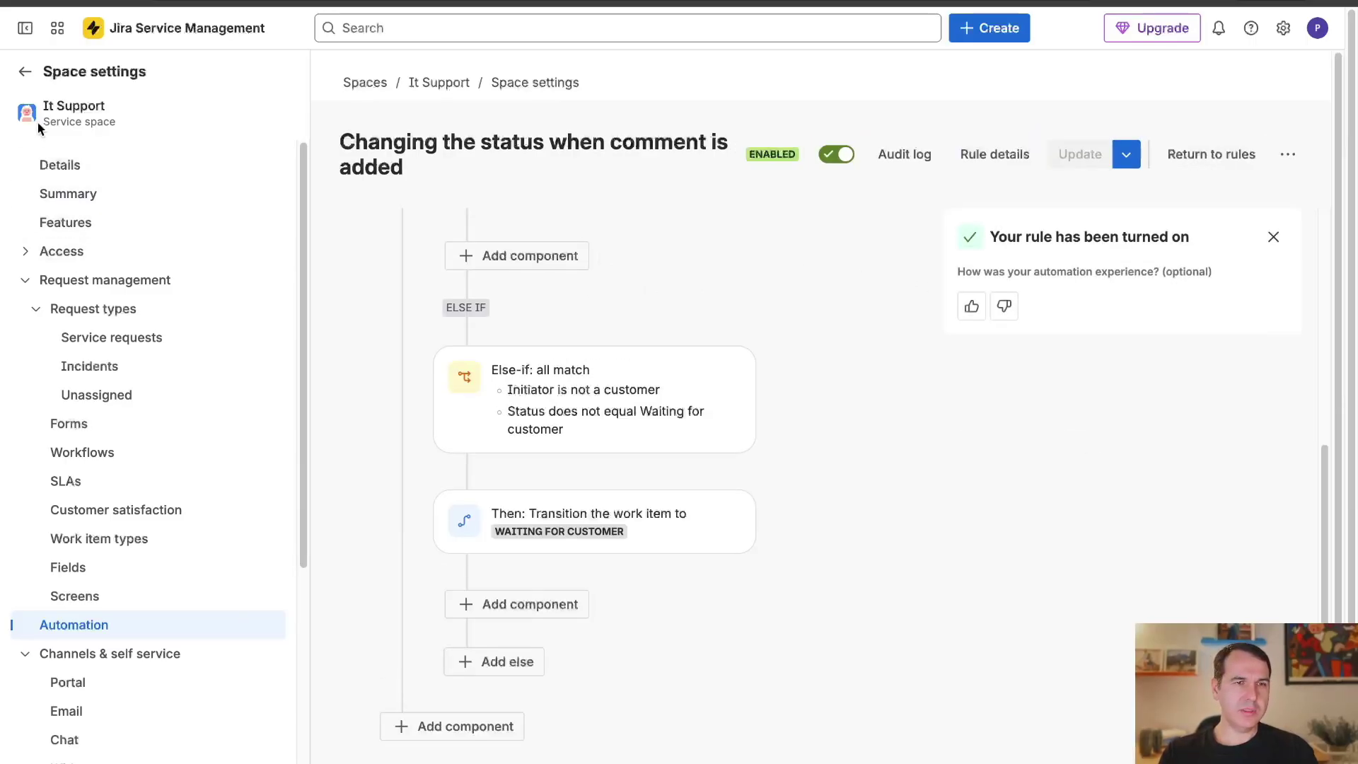
# Step: Reply to the customer with "test" on the Help request in the All open queue
pyautogui.click(25, 71)
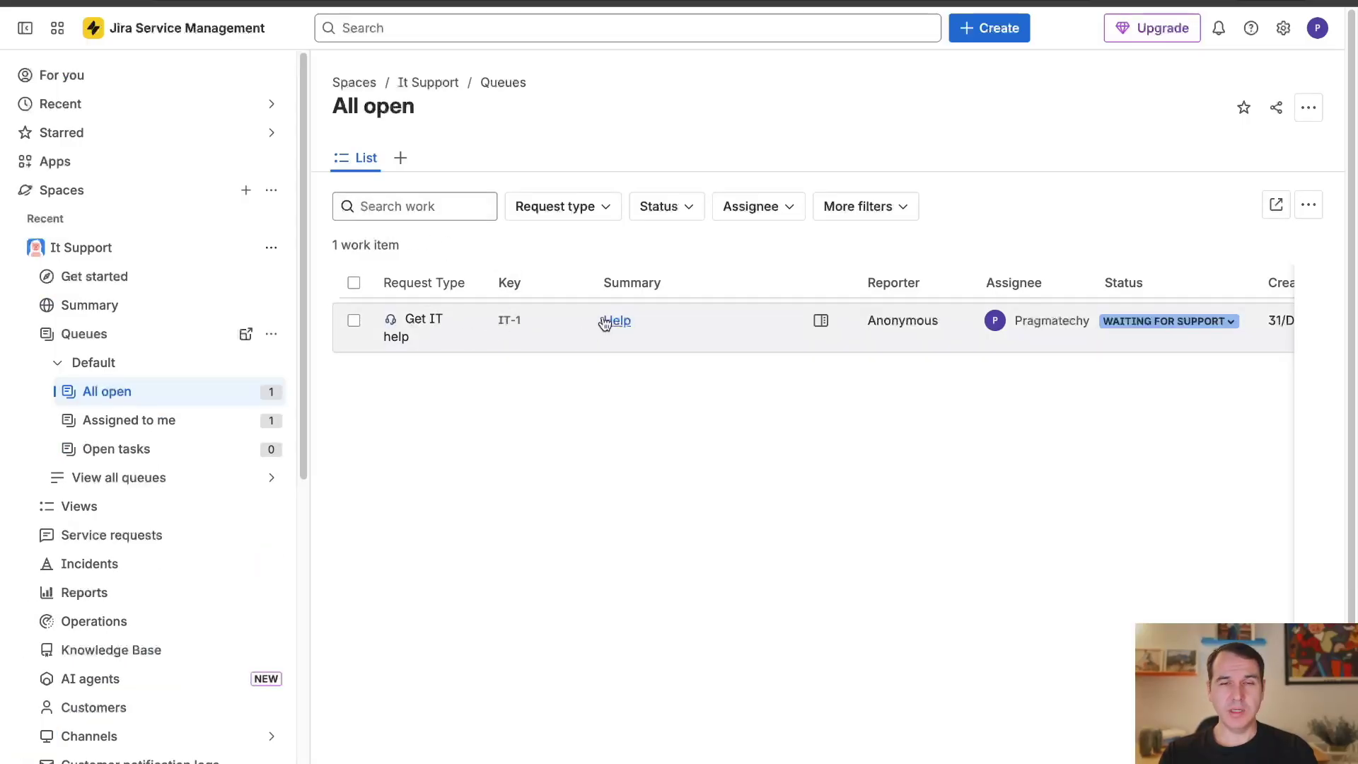
pyautogui.click(502, 320)
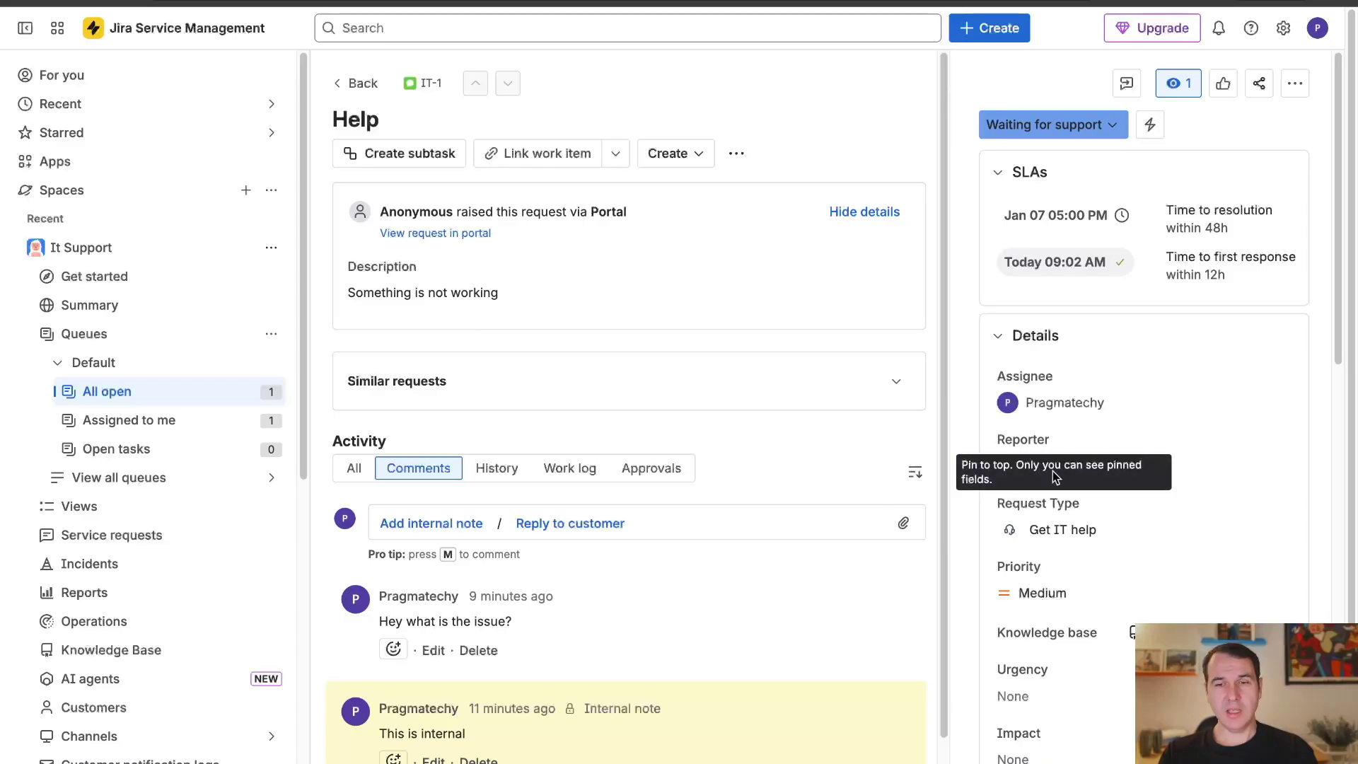
pyautogui.scroll(-1, 860, 477)
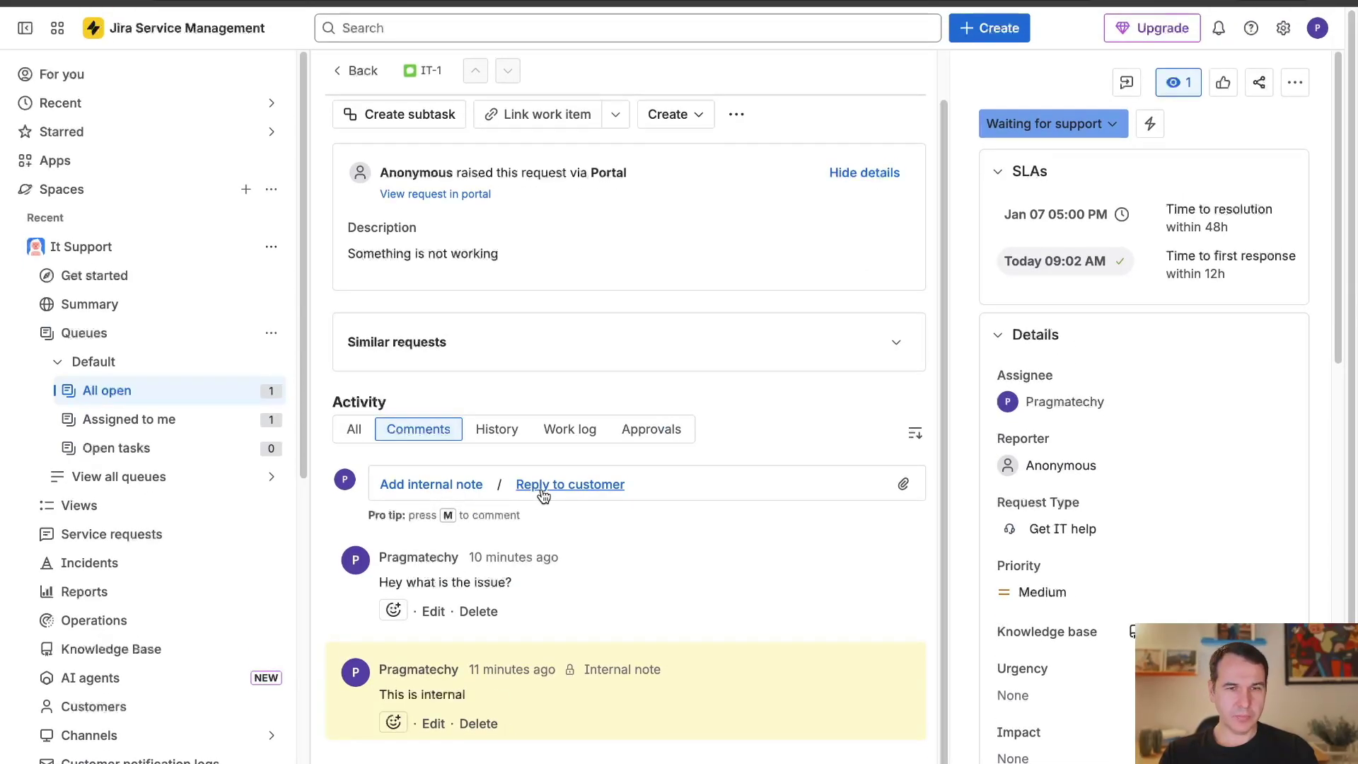
pyautogui.click(544, 487)
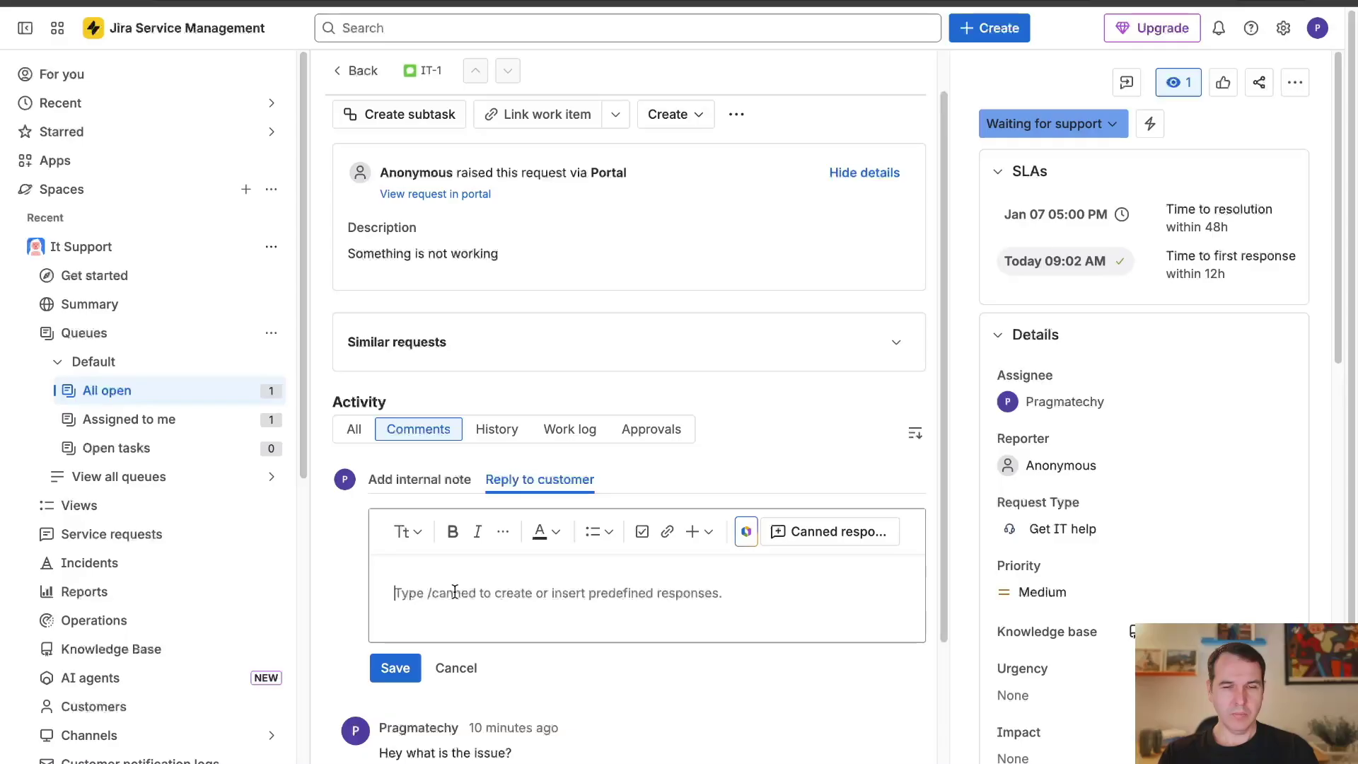
pyautogui.write('ts')
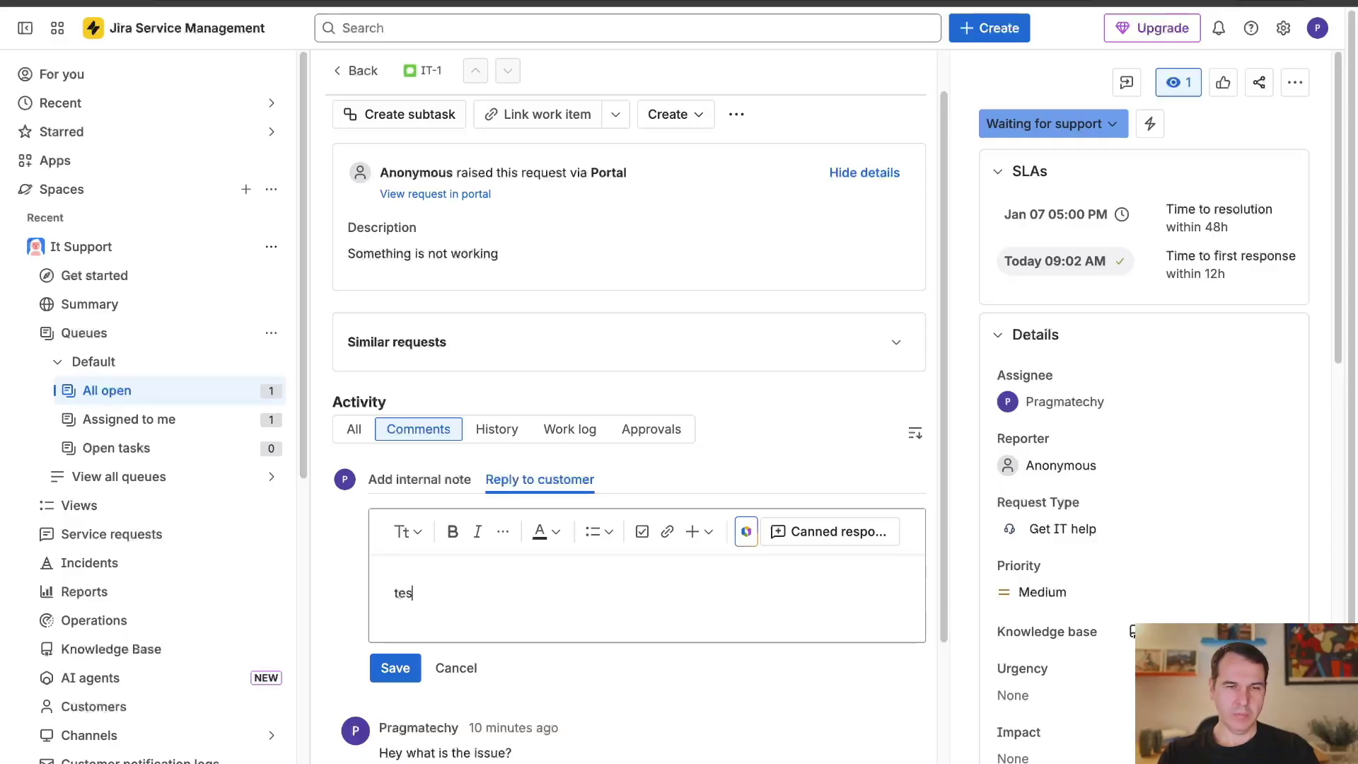
pyautogui.write('t')
pyautogui.press('Return')
pyautogui.click(395, 688)
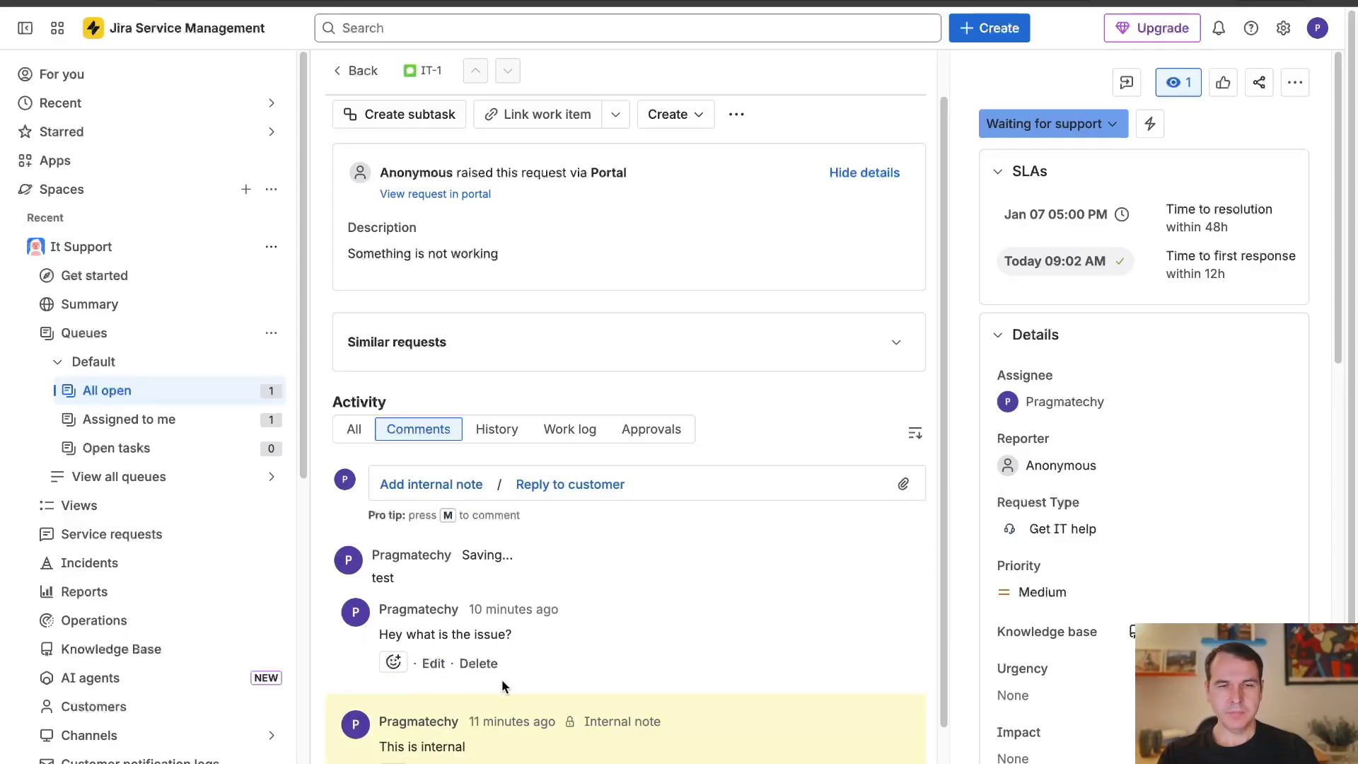
# Step: View the Help request in the portal, and refresh the recent rule runs in the work item's Automation section
pyautogui.click(418, 194)
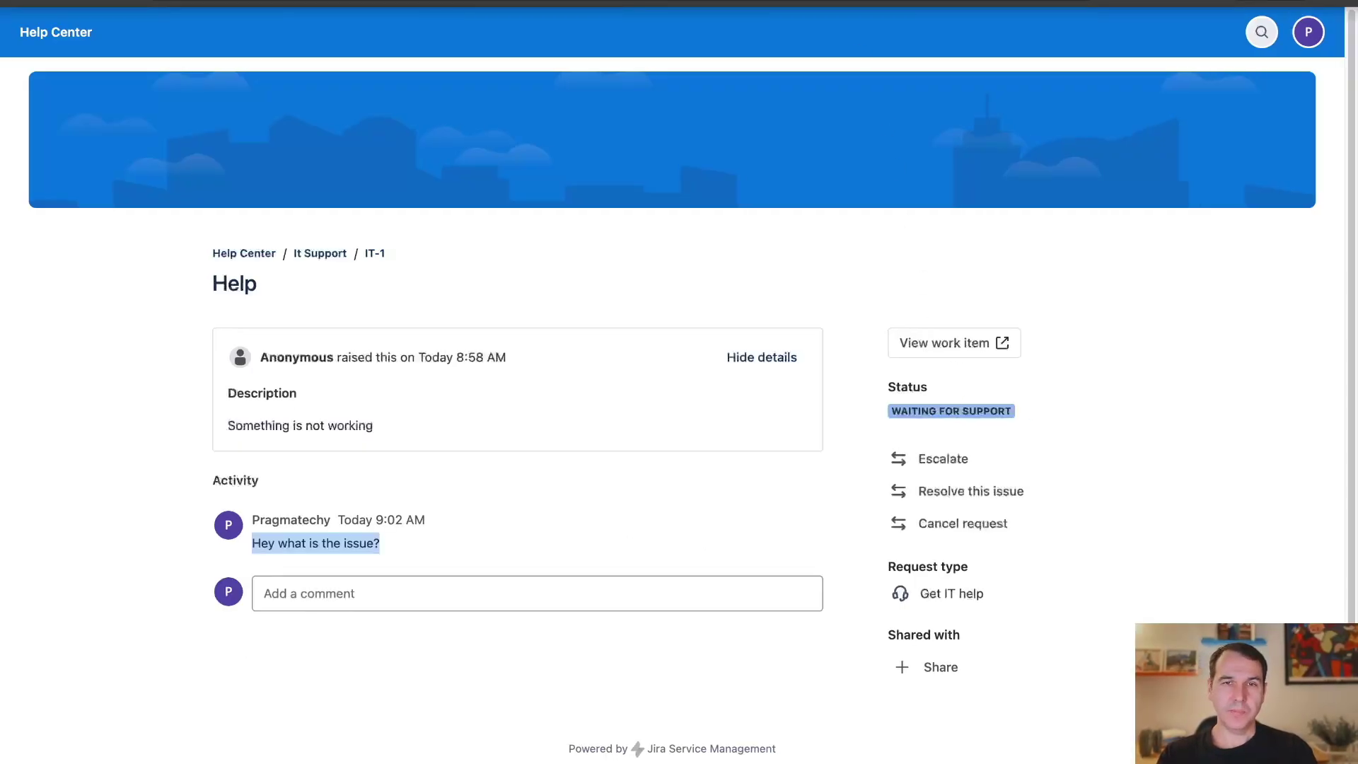
pyautogui.click(719, 9)
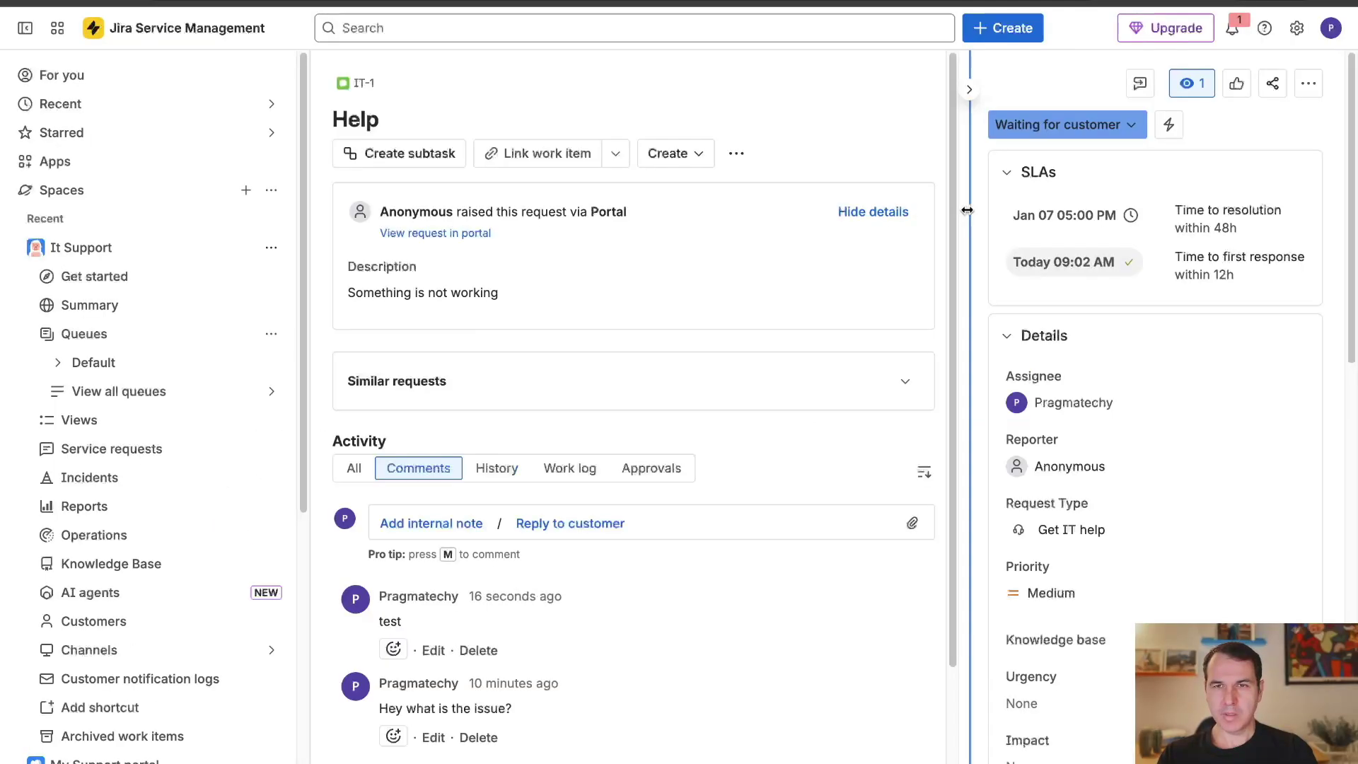
pyautogui.scroll(-3, 1097, 589)
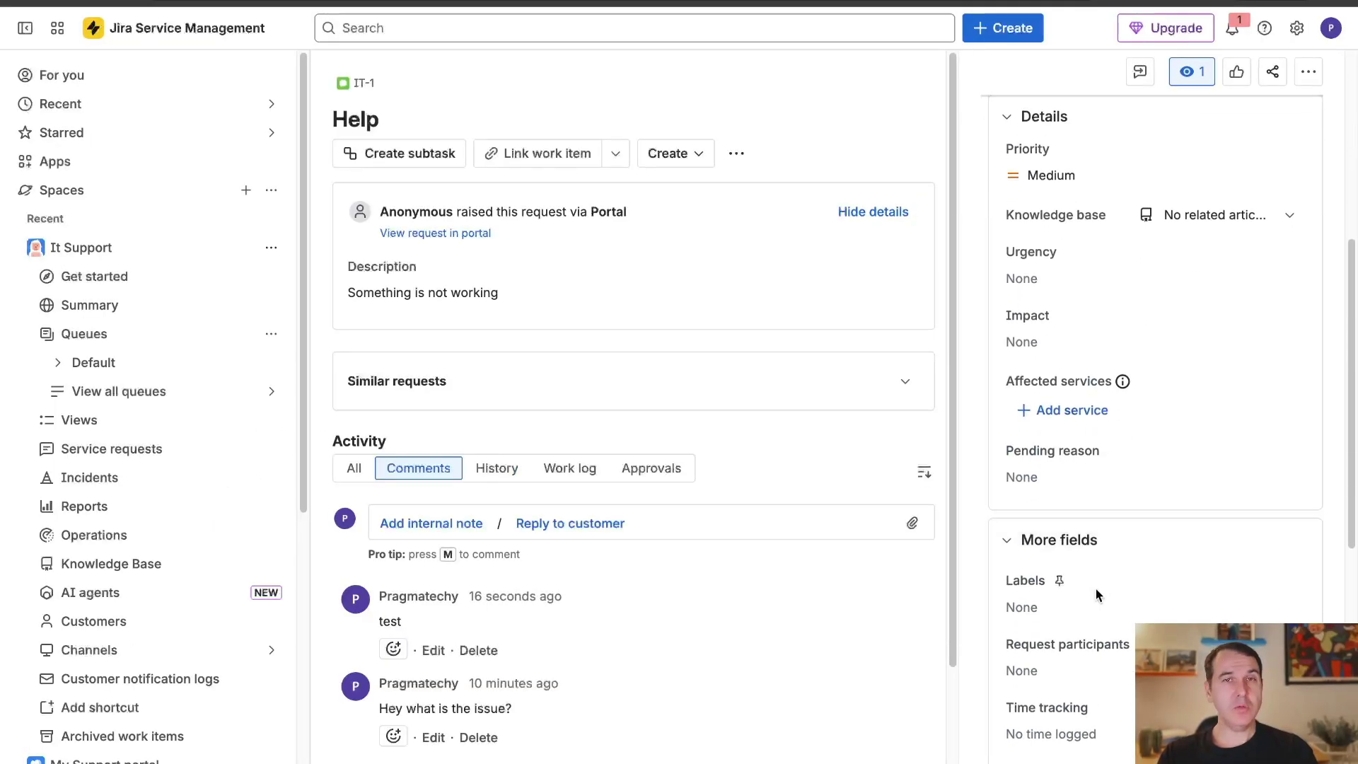
pyautogui.scroll(6, 1097, 589)
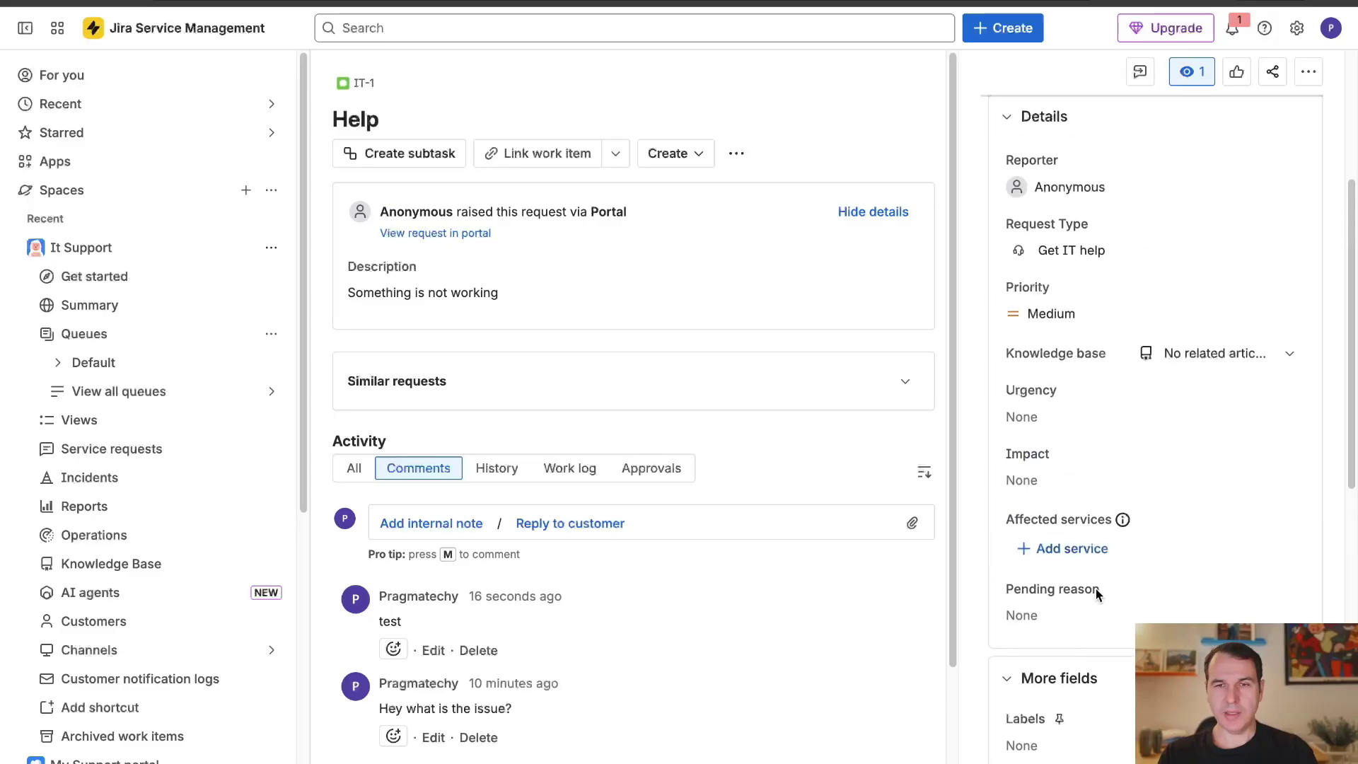
pyautogui.scroll(-13, 1096, 589)
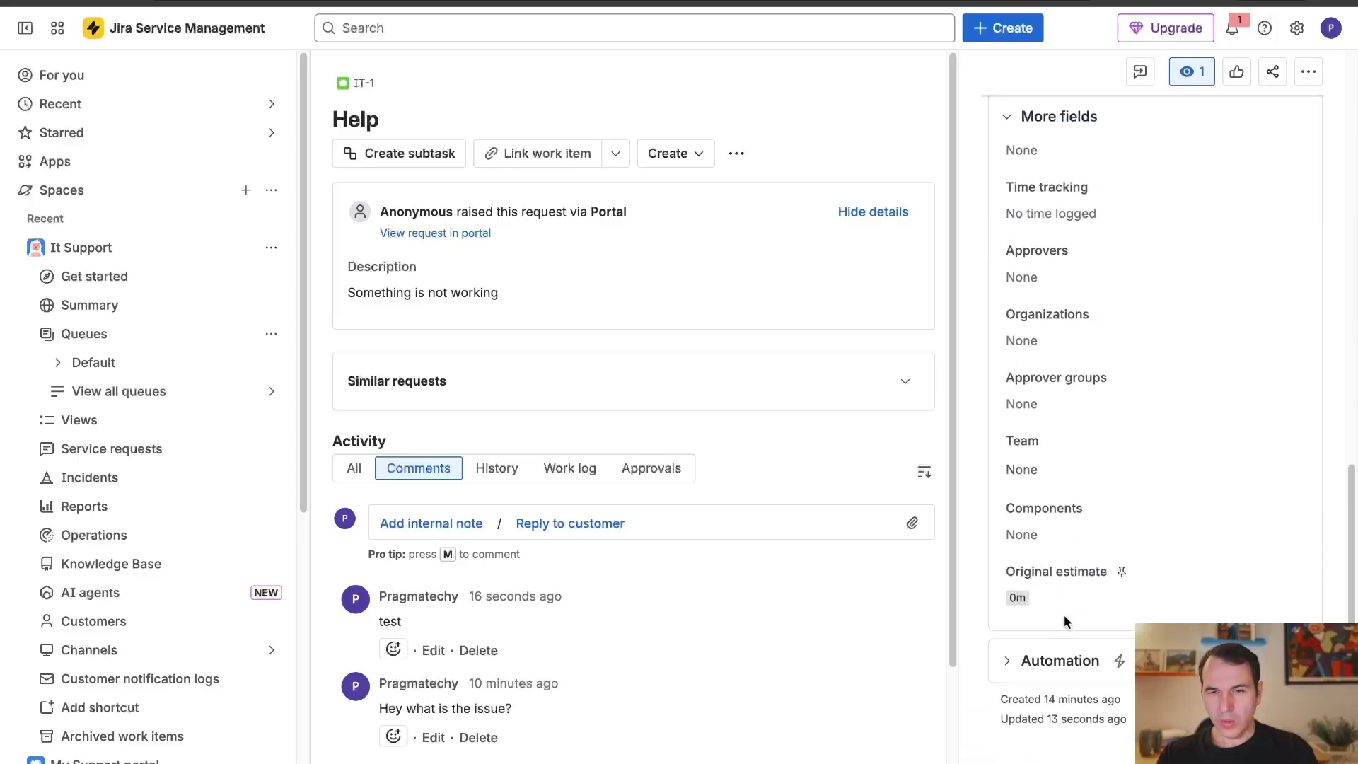
pyautogui.click(1008, 665)
pyautogui.scroll(-1, 1008, 670)
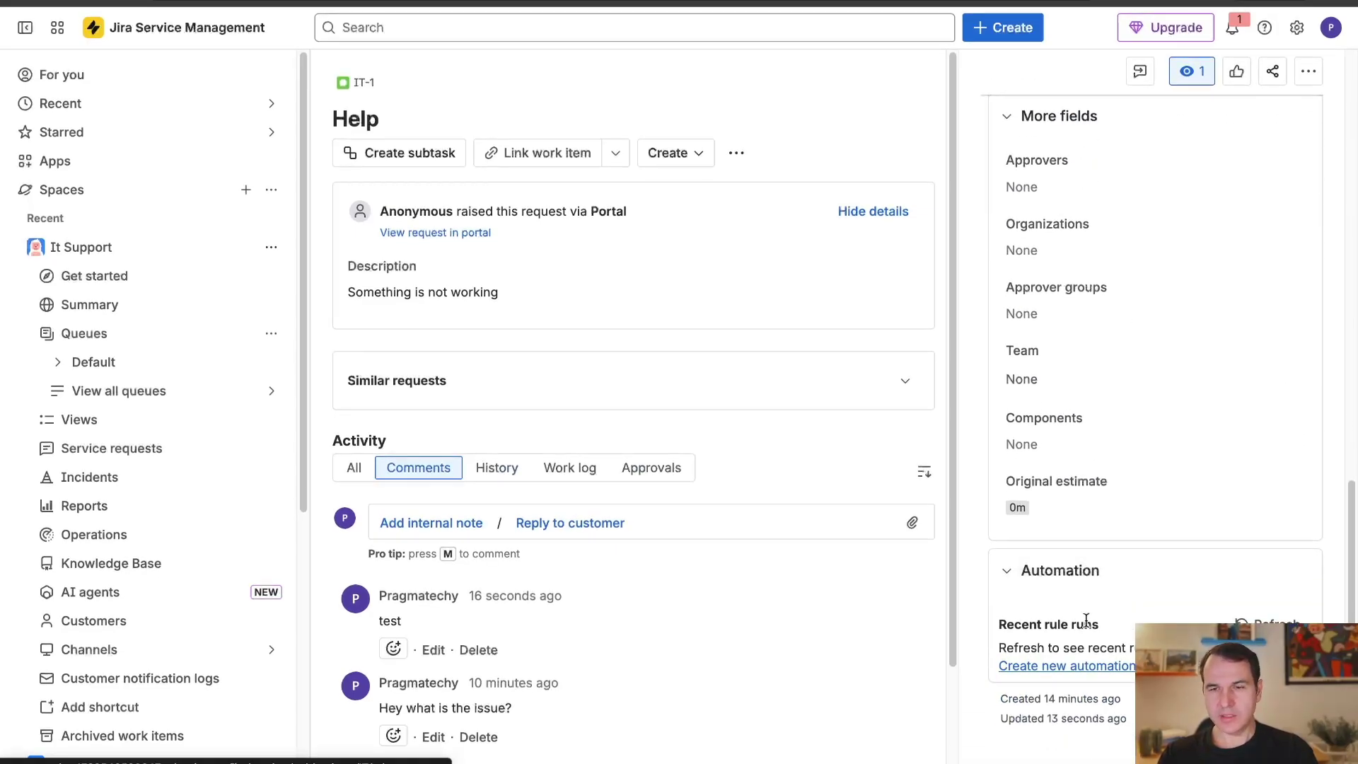
pyautogui.click(1276, 624)
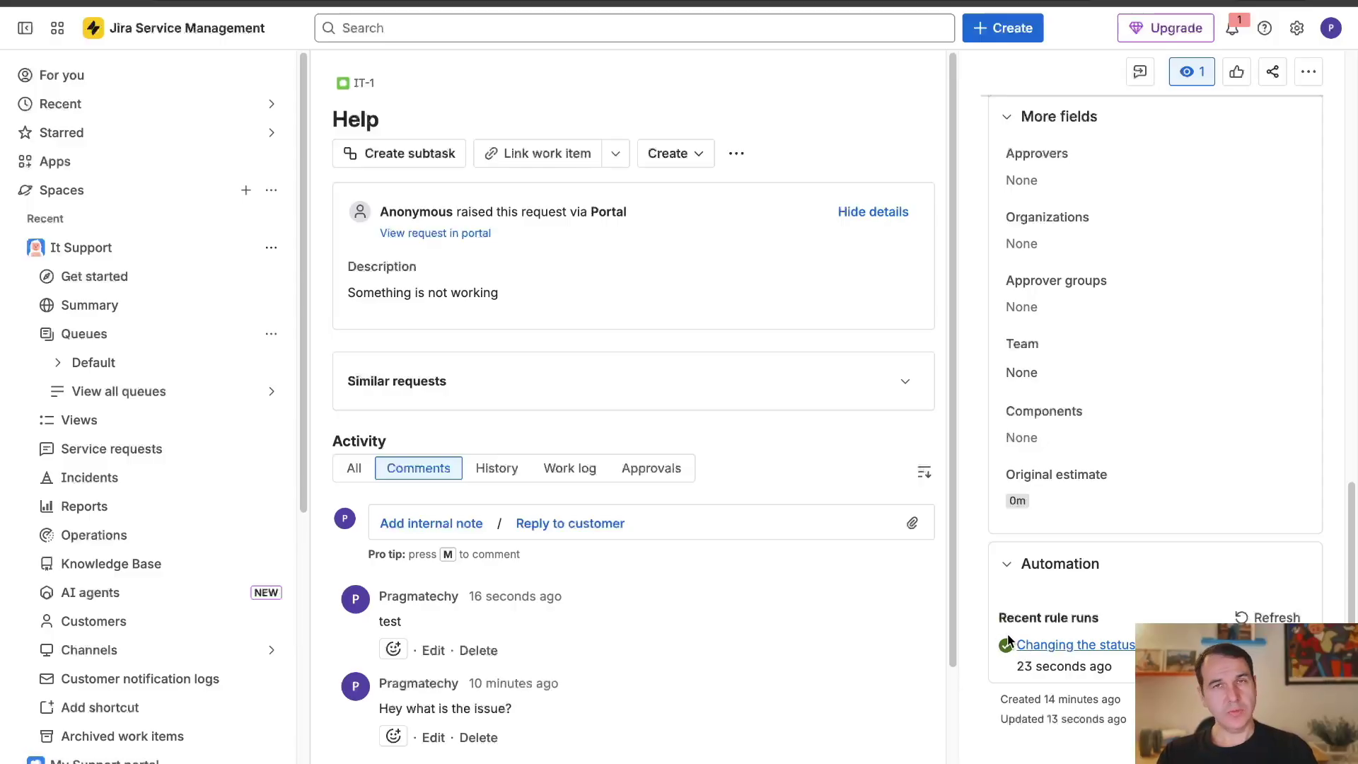
# Step: Examine the comment rule's latest run in its audit log, expanding the trigger, If block, Else-if block and Transition work item entries
pyautogui.click(1028, 646)
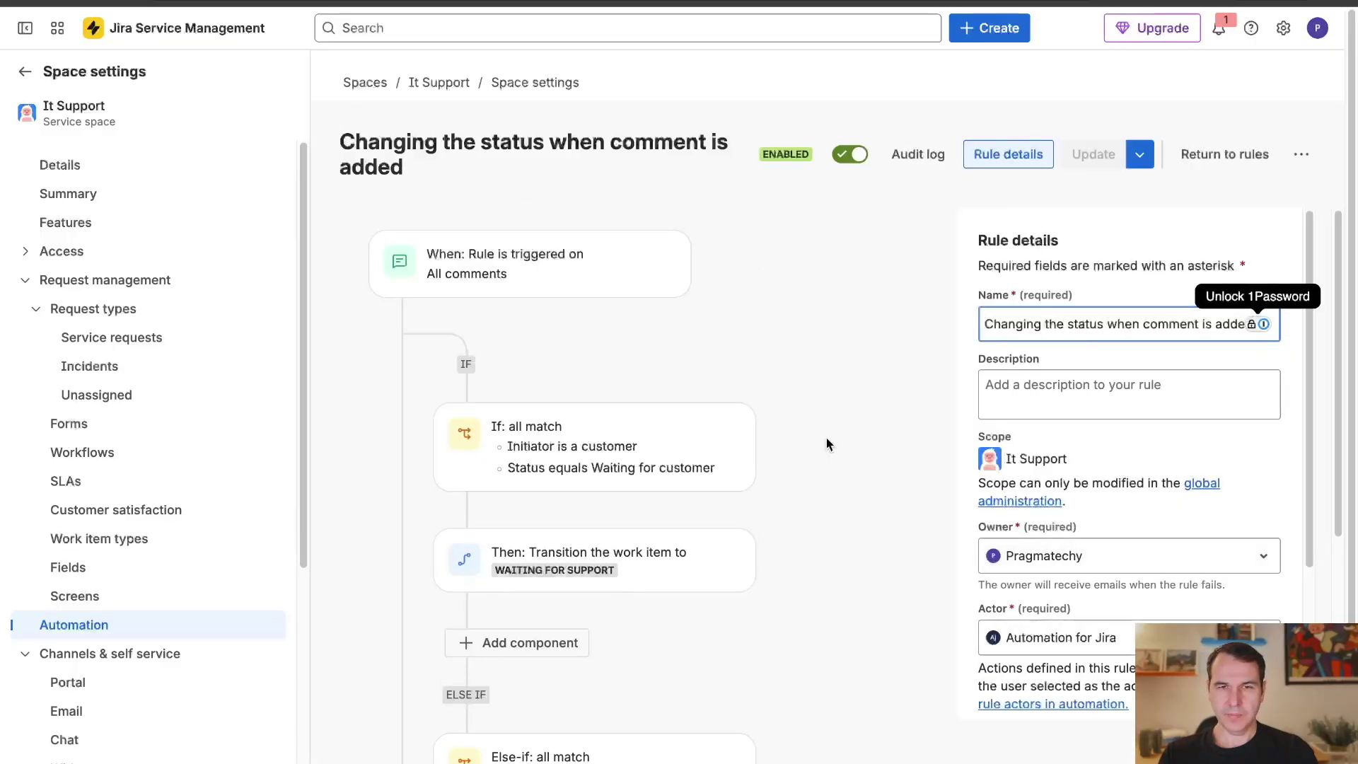
pyautogui.click(918, 154)
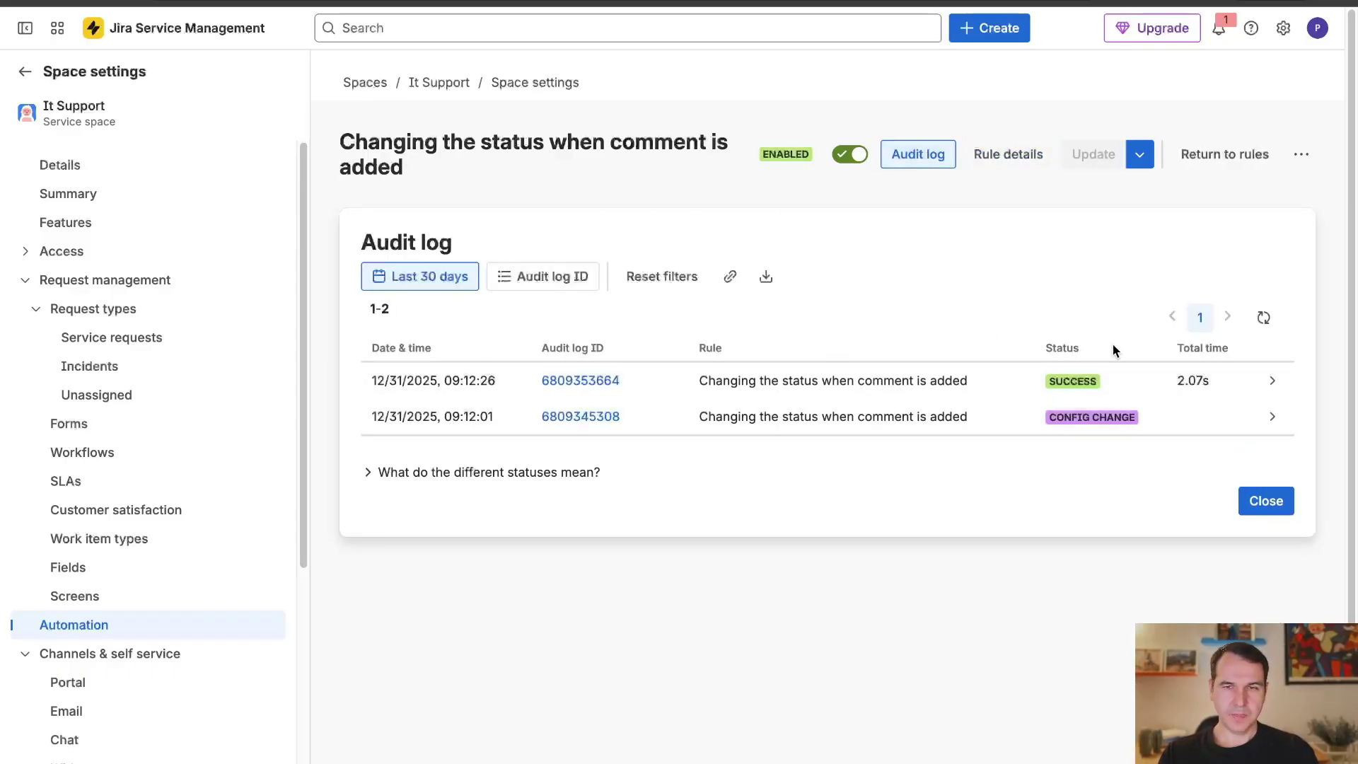
pyautogui.click(1272, 380)
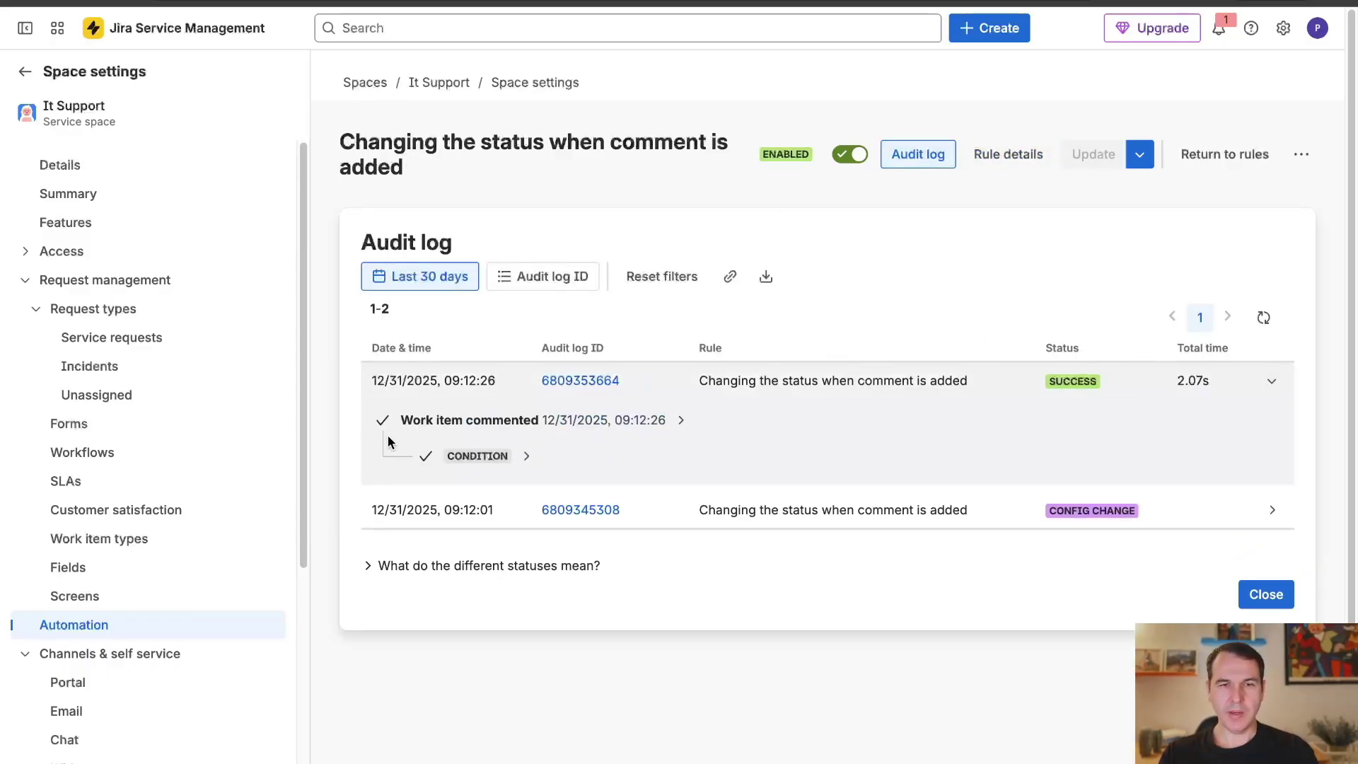
pyautogui.click(680, 422)
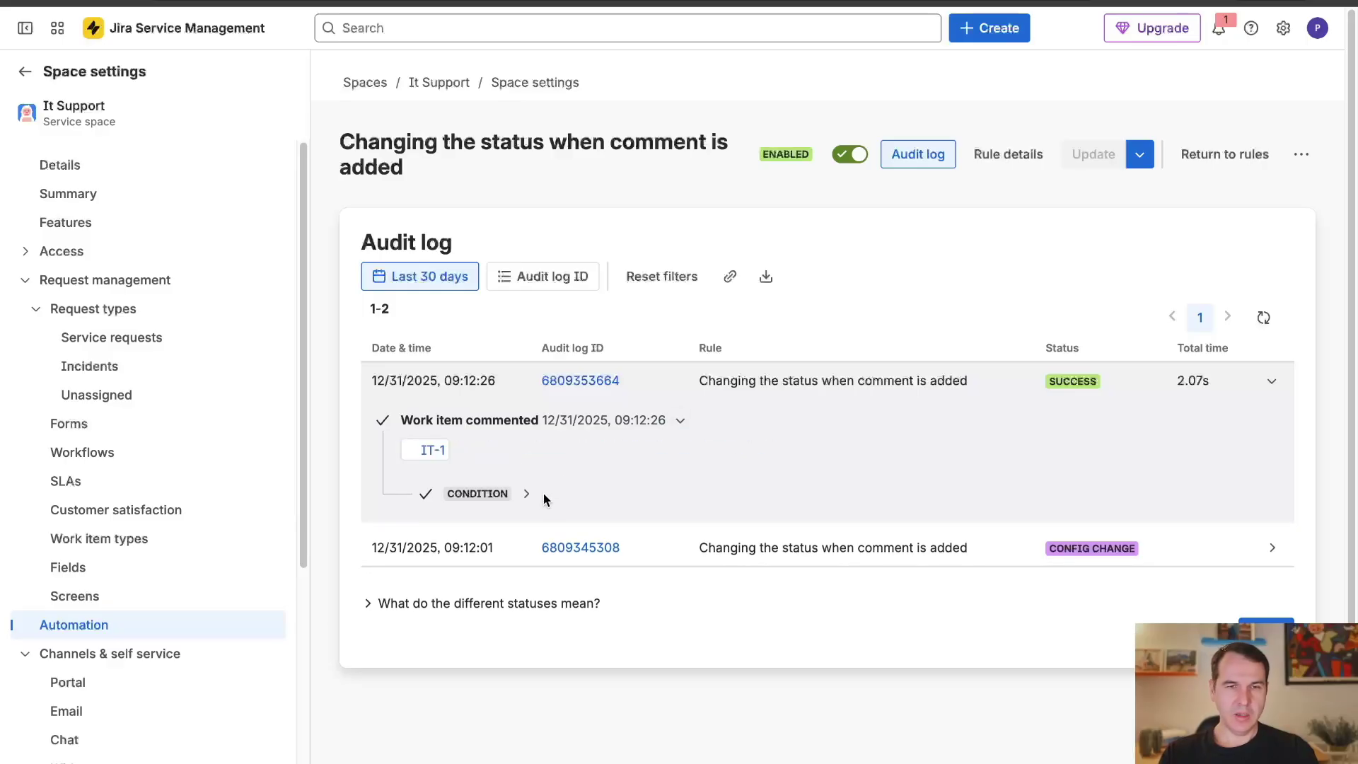
pyautogui.click(526, 493)
pyautogui.click(630, 529)
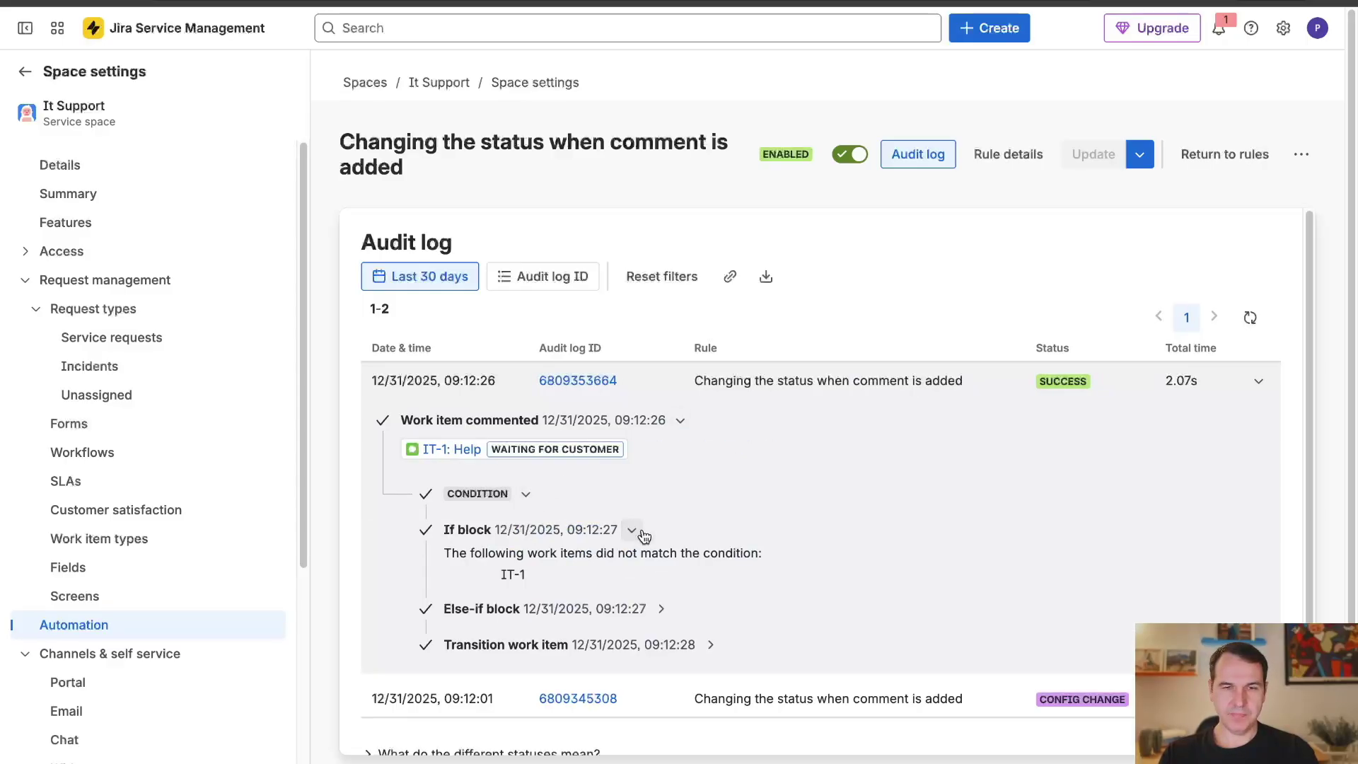
pyautogui.scroll(-1, 677, 593)
pyautogui.click(660, 591)
pyautogui.click(710, 669)
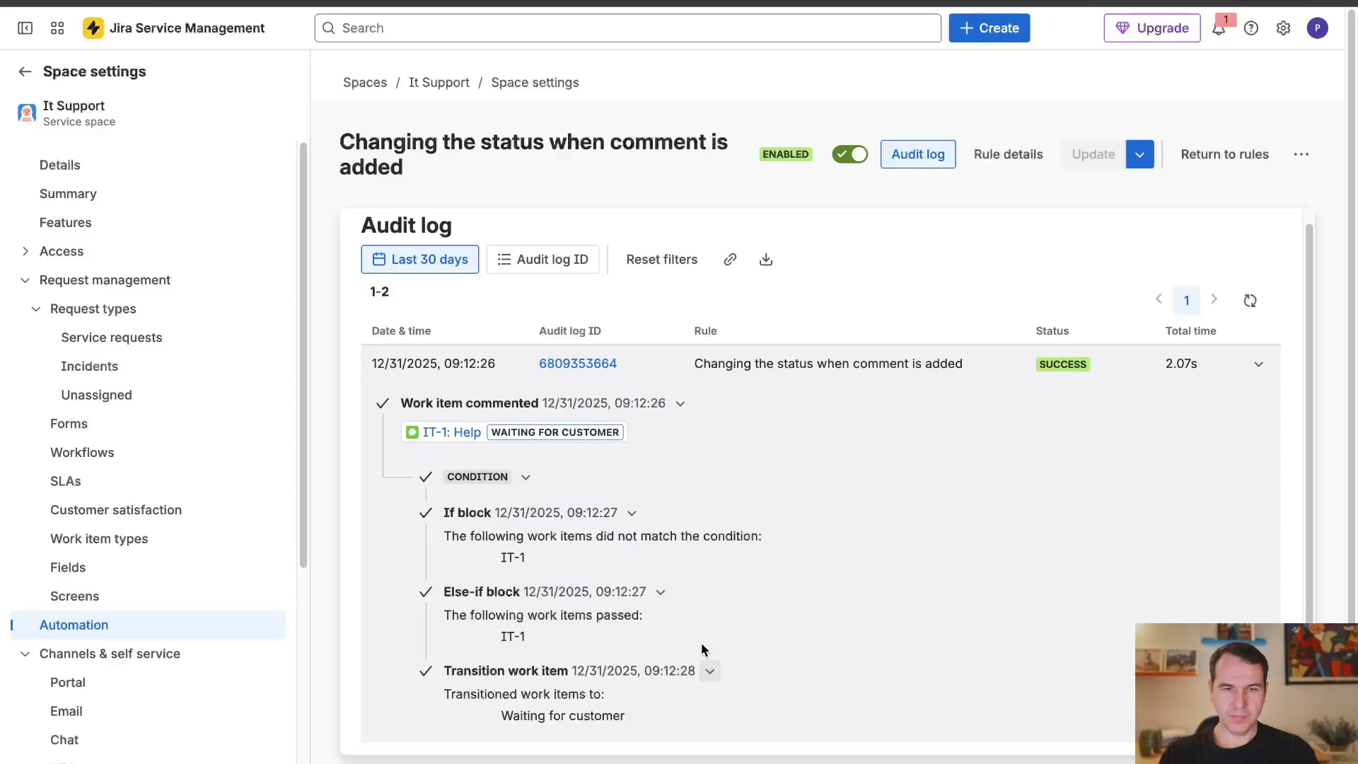
pyautogui.scroll(-2, 700, 637)
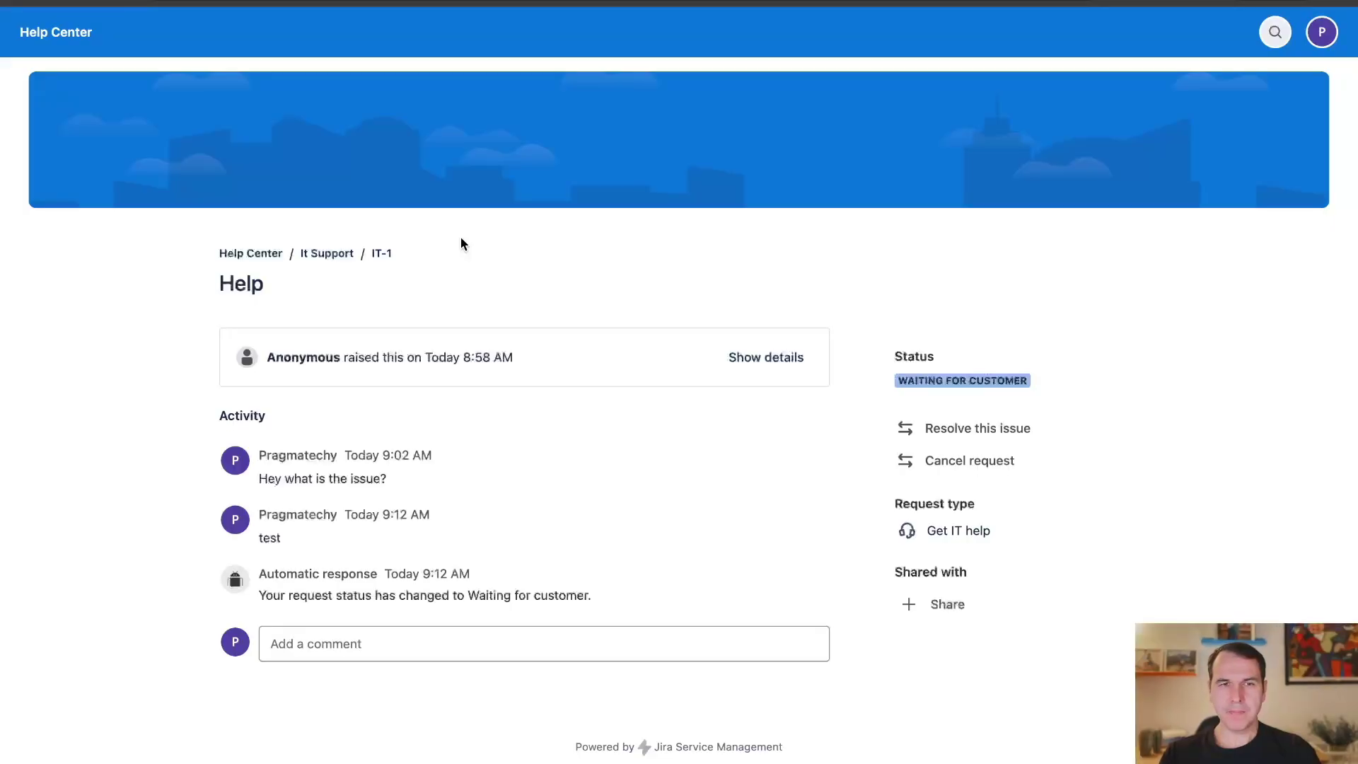
# Step: Review the contact groups on the It Support customer portal, including the contents of Common Requests
pyautogui.click(333, 255)
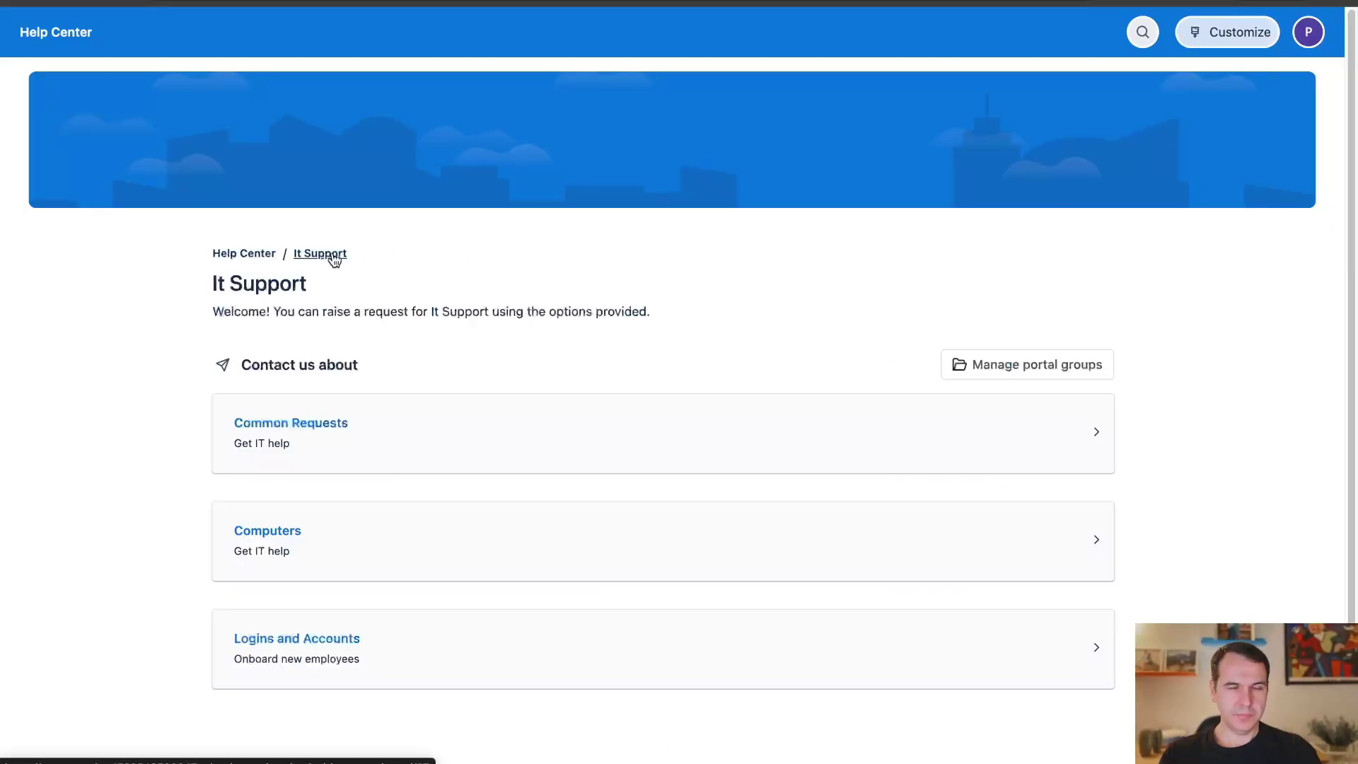
pyautogui.click(317, 466)
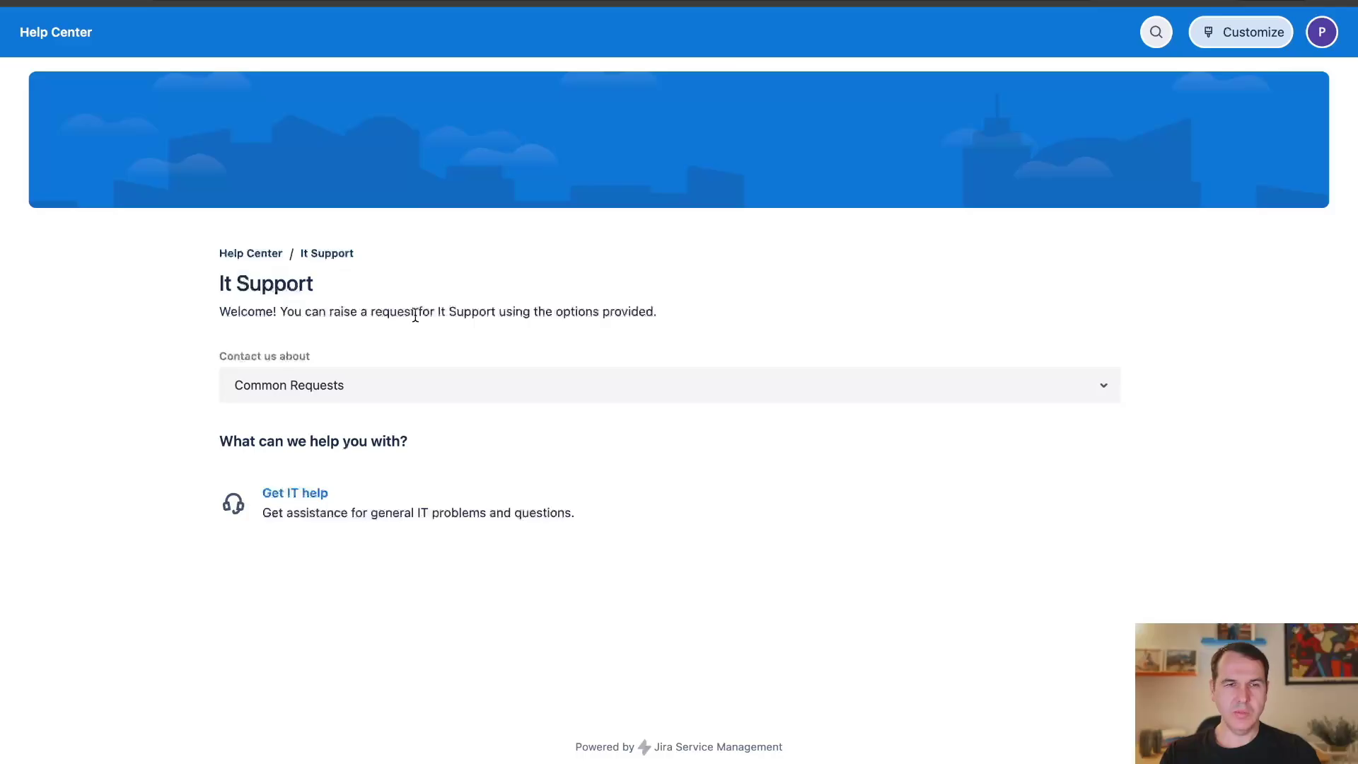
pyautogui.click(327, 255)
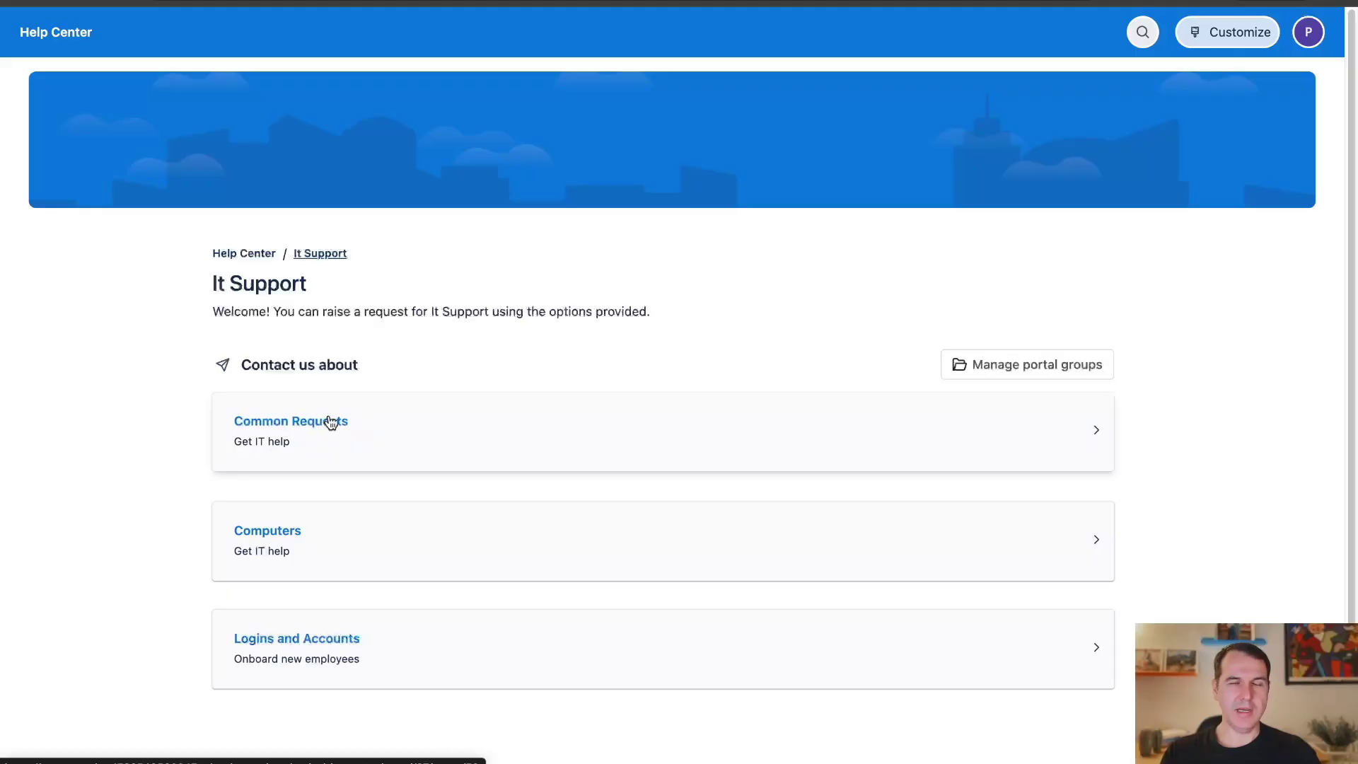
pyautogui.click(637, 1)
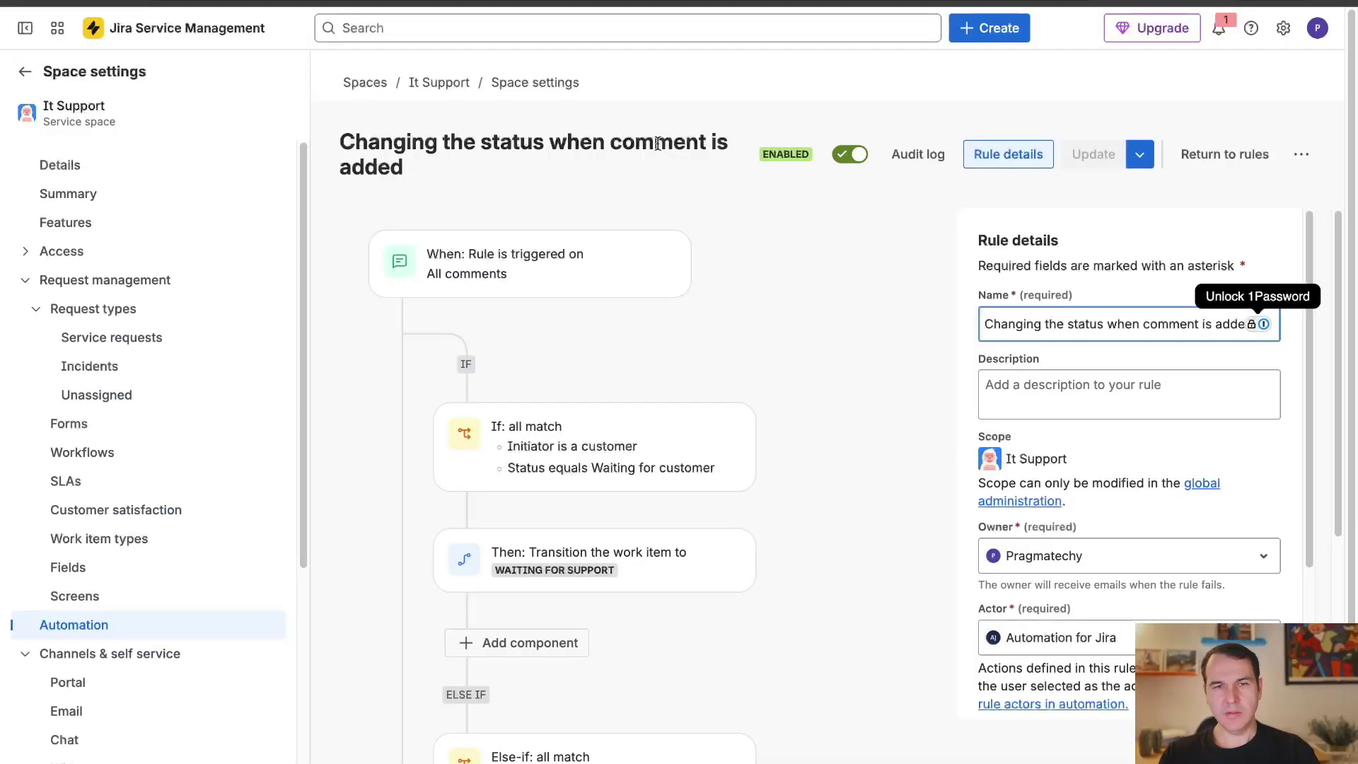
# Step: Delete the Computers, Logins and Accounts, Applications, and Servers and Infrastructure portal groups from the It Support space
pyautogui.click(79, 682)
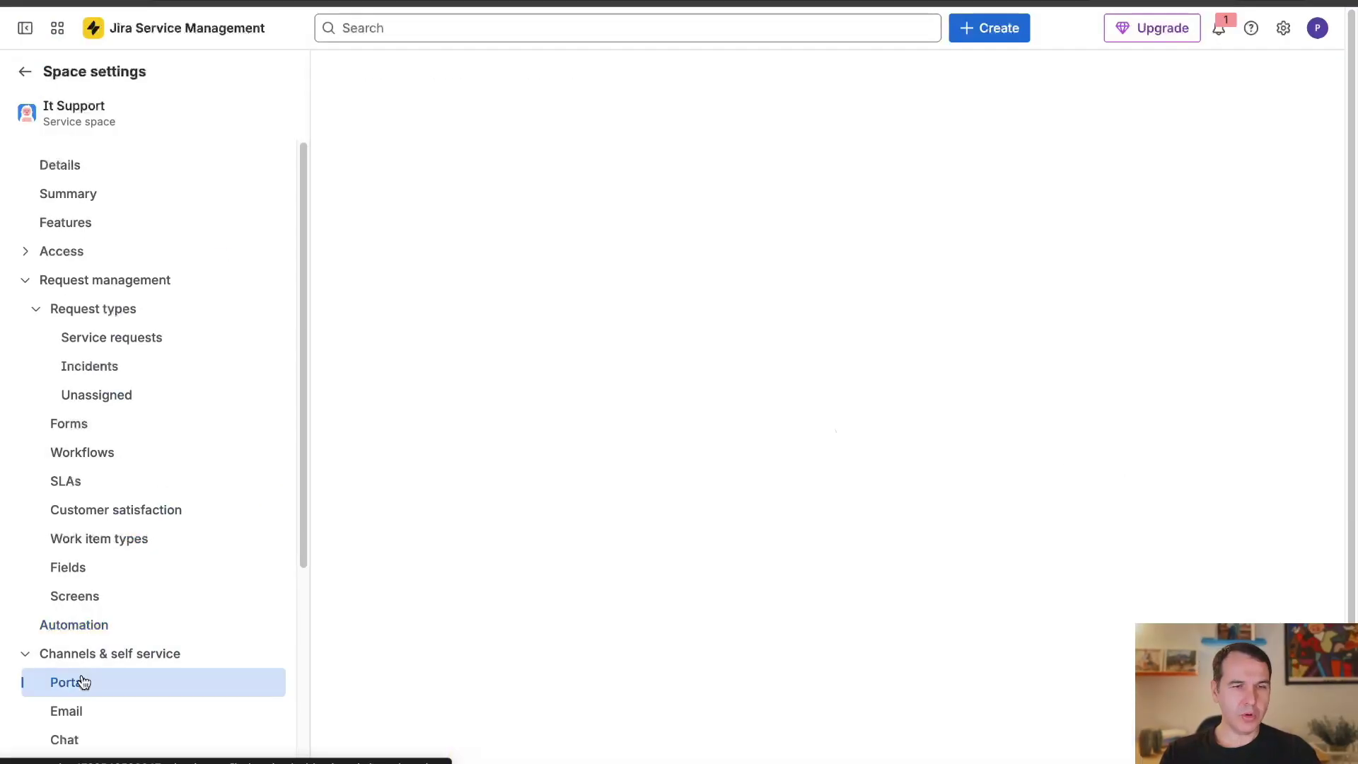
pyautogui.click(735, 174)
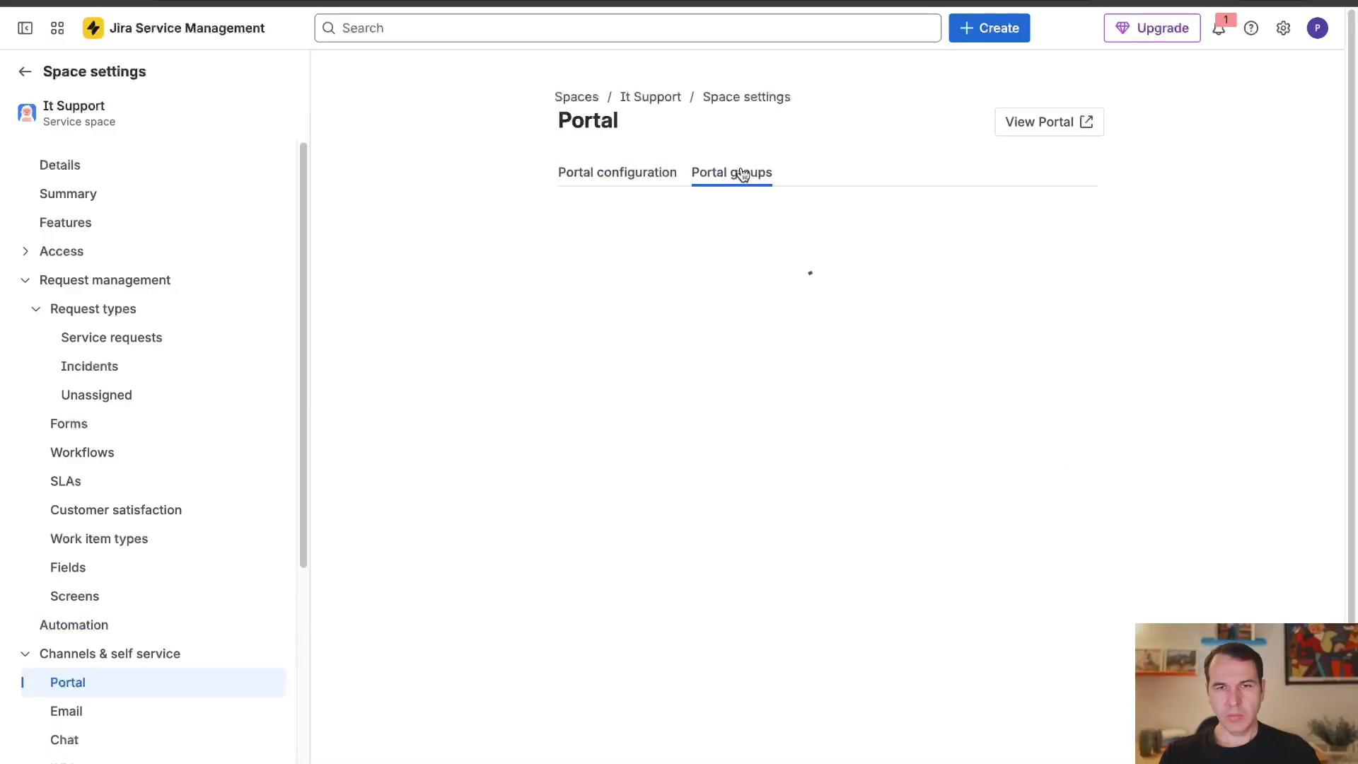
pyautogui.scroll(-1, 901, 204)
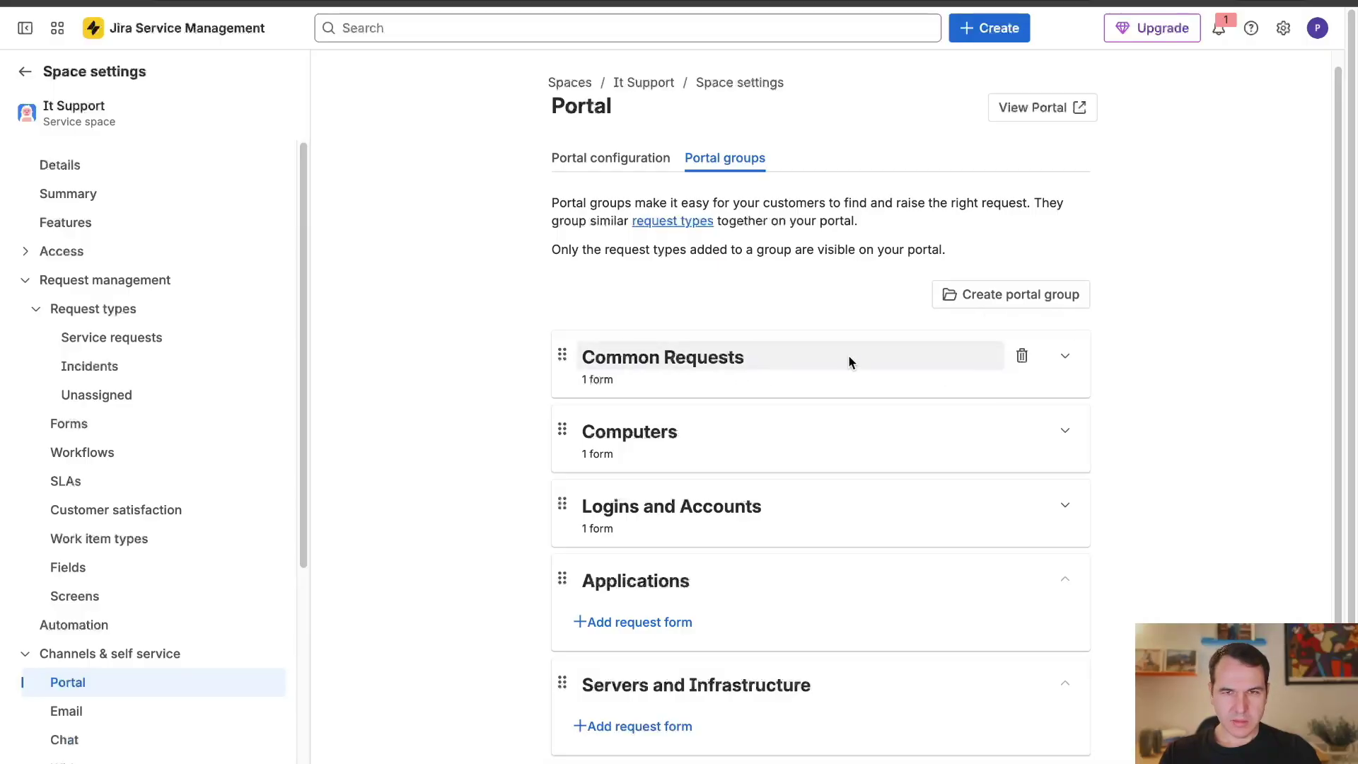
pyautogui.click(1022, 433)
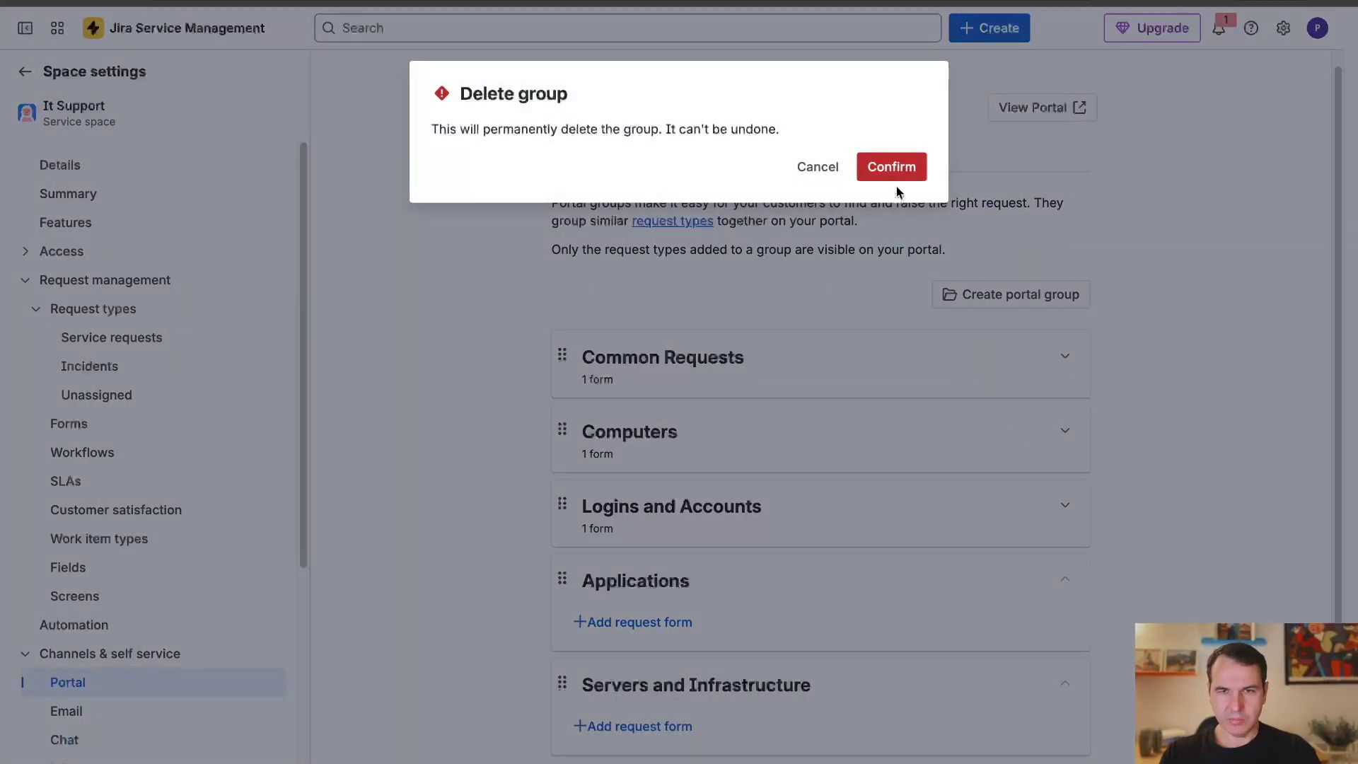
pyautogui.click(894, 167)
pyautogui.click(1028, 444)
pyautogui.click(891, 196)
pyautogui.click(1028, 445)
pyautogui.click(896, 175)
pyautogui.click(1027, 444)
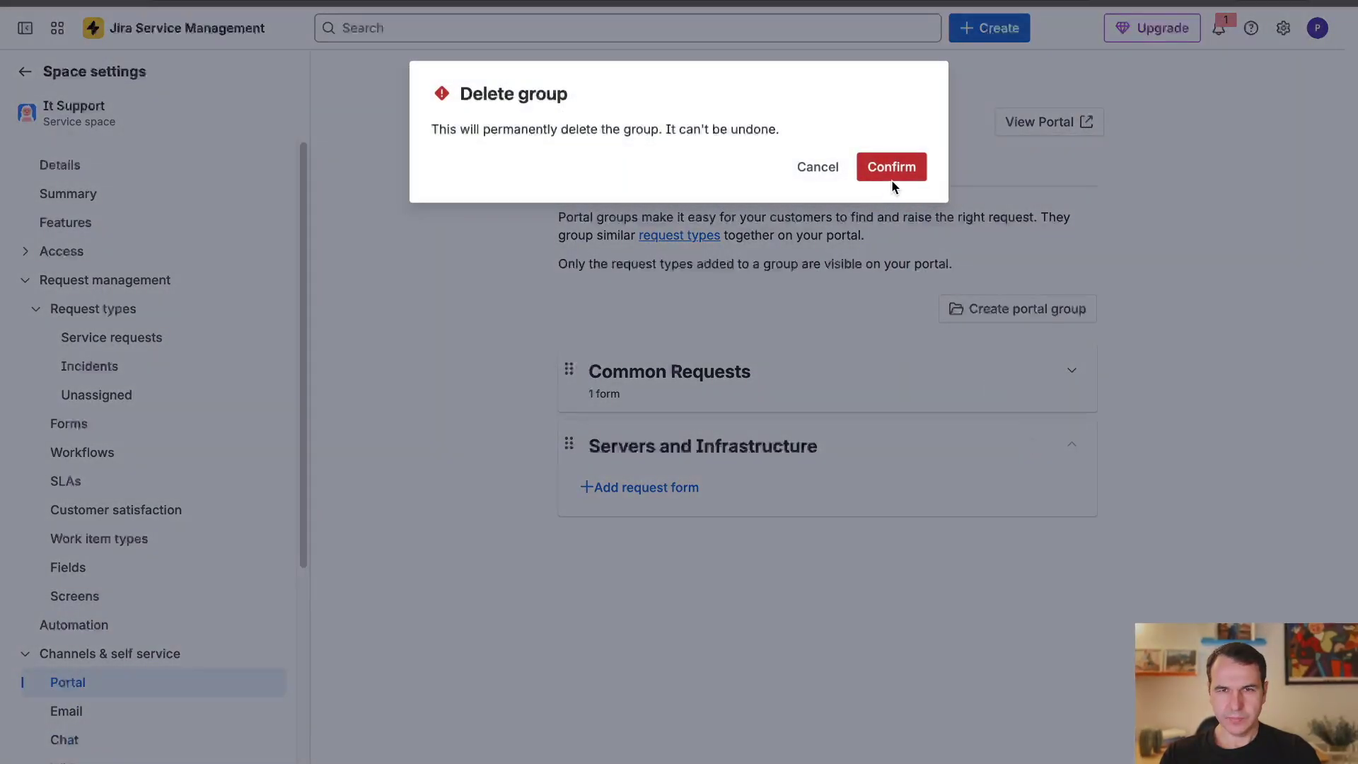
pyautogui.click(893, 172)
# Step: Review the space's service request types and the Common Requests portal group, and view the It Support customer portal
pyautogui.click(167, 337)
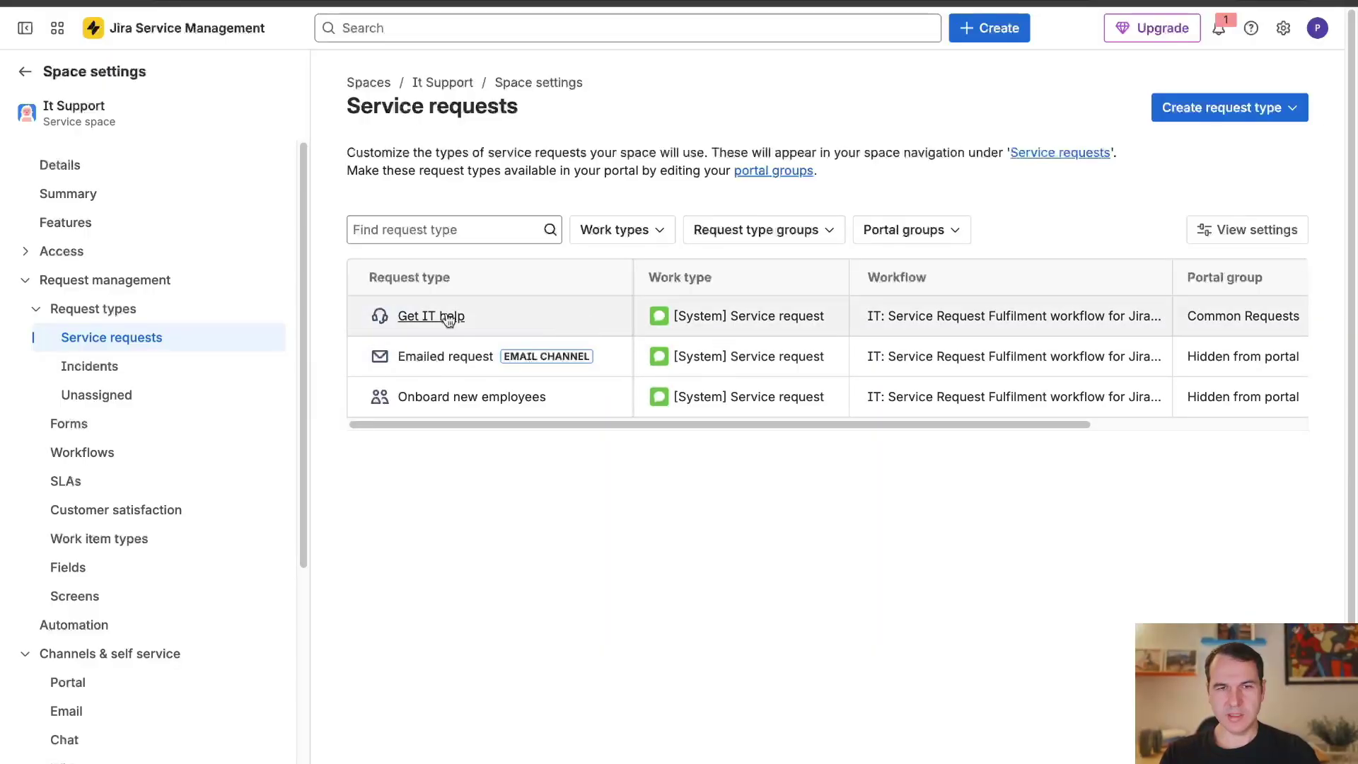
pyautogui.click(141, 690)
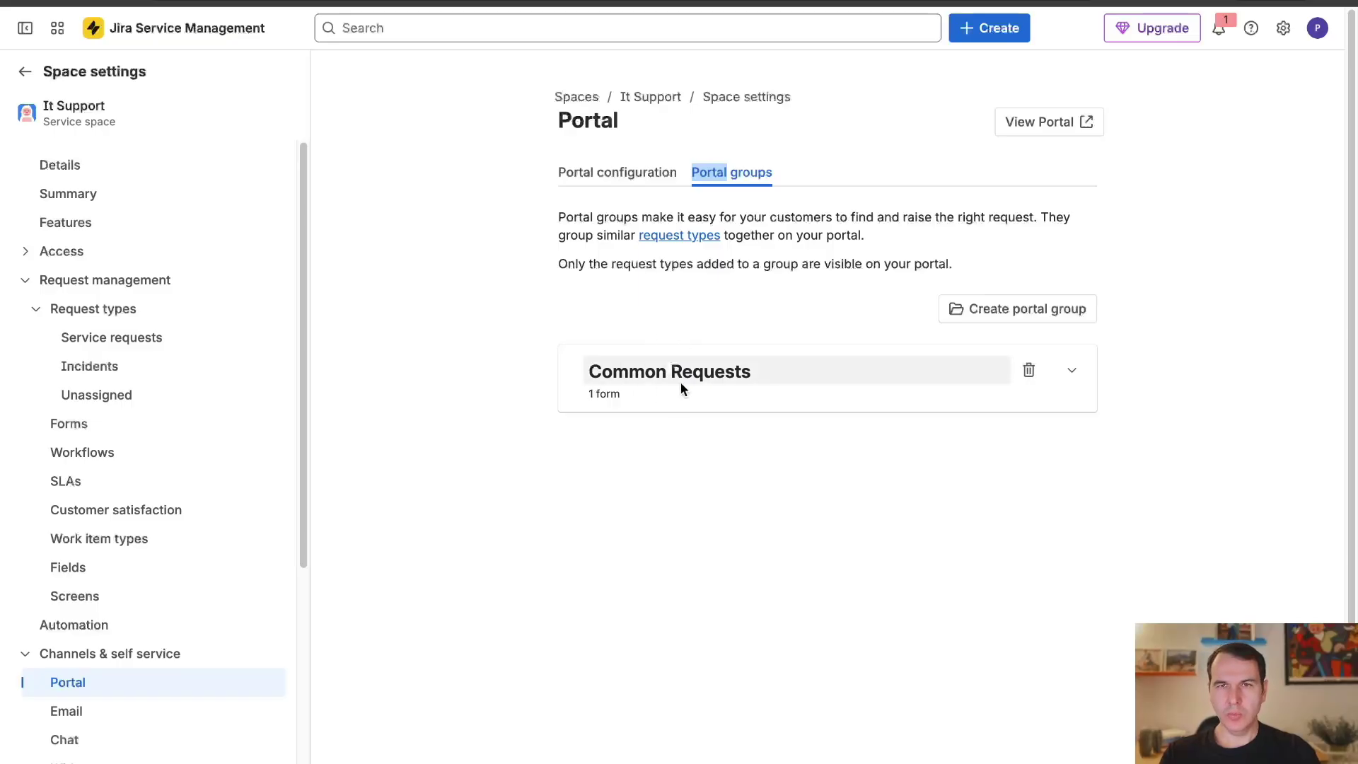
pyautogui.click(1064, 127)
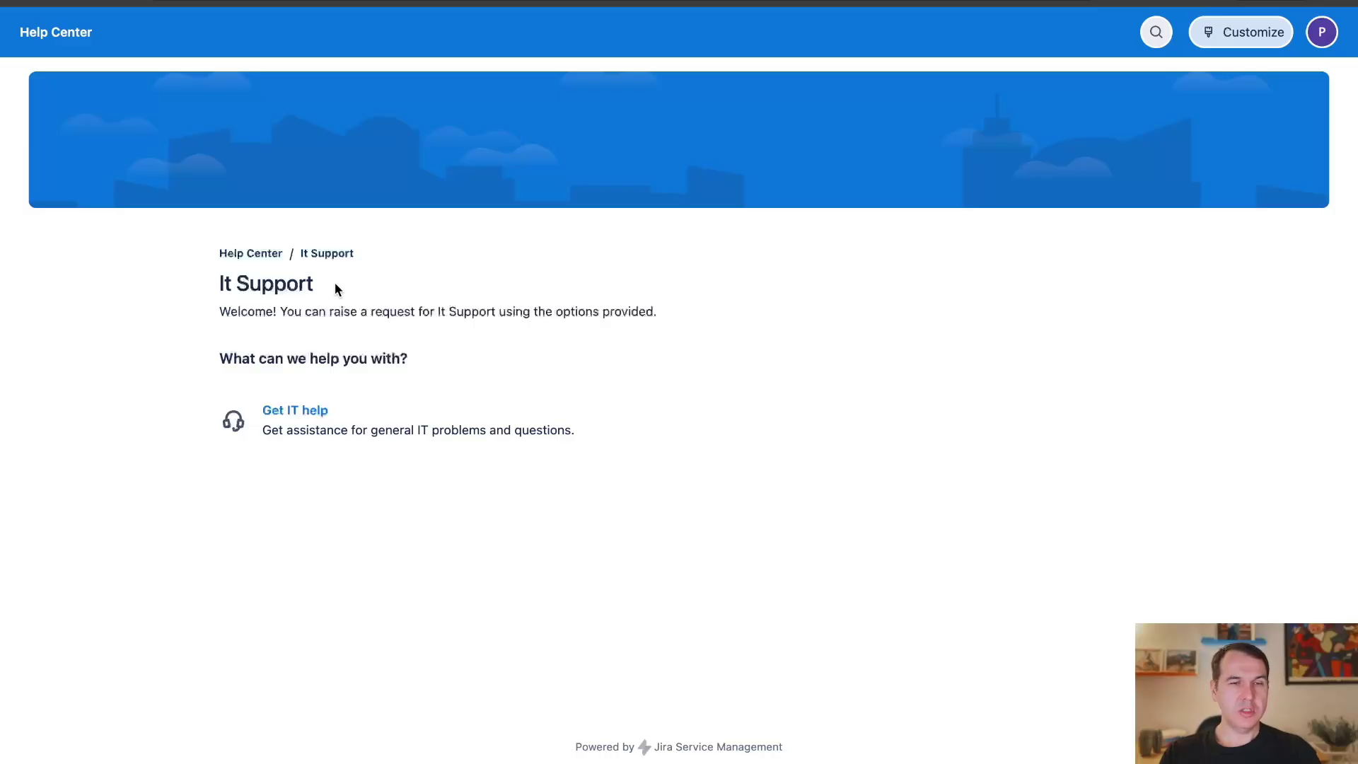
# Step: Review the fields of the Get IT help request form on the It Support portal, and return to the space's portal settings
pyautogui.click(288, 451)
pyautogui.scroll(-4, 281, 443)
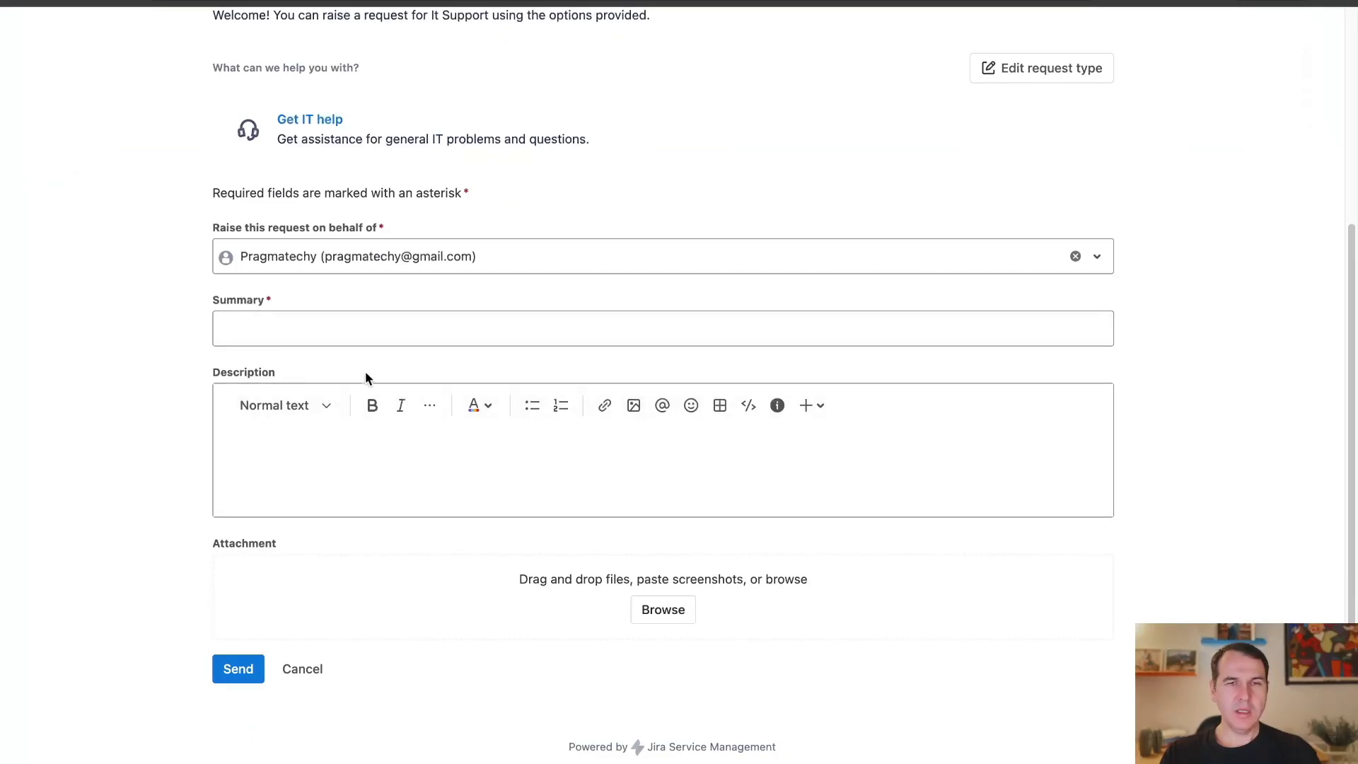
pyautogui.scroll(4, 367, 378)
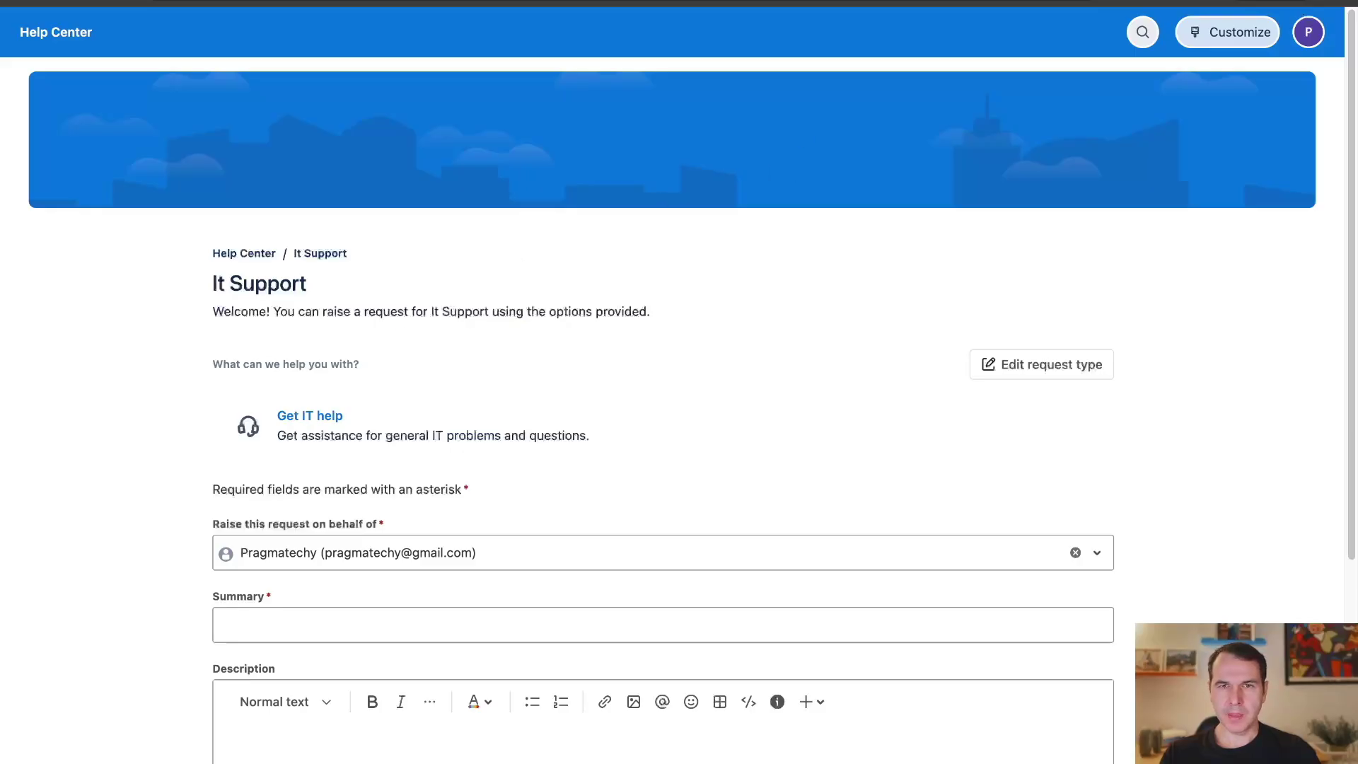
pyautogui.hotkey('ctrl', 'shift', 'Tab')
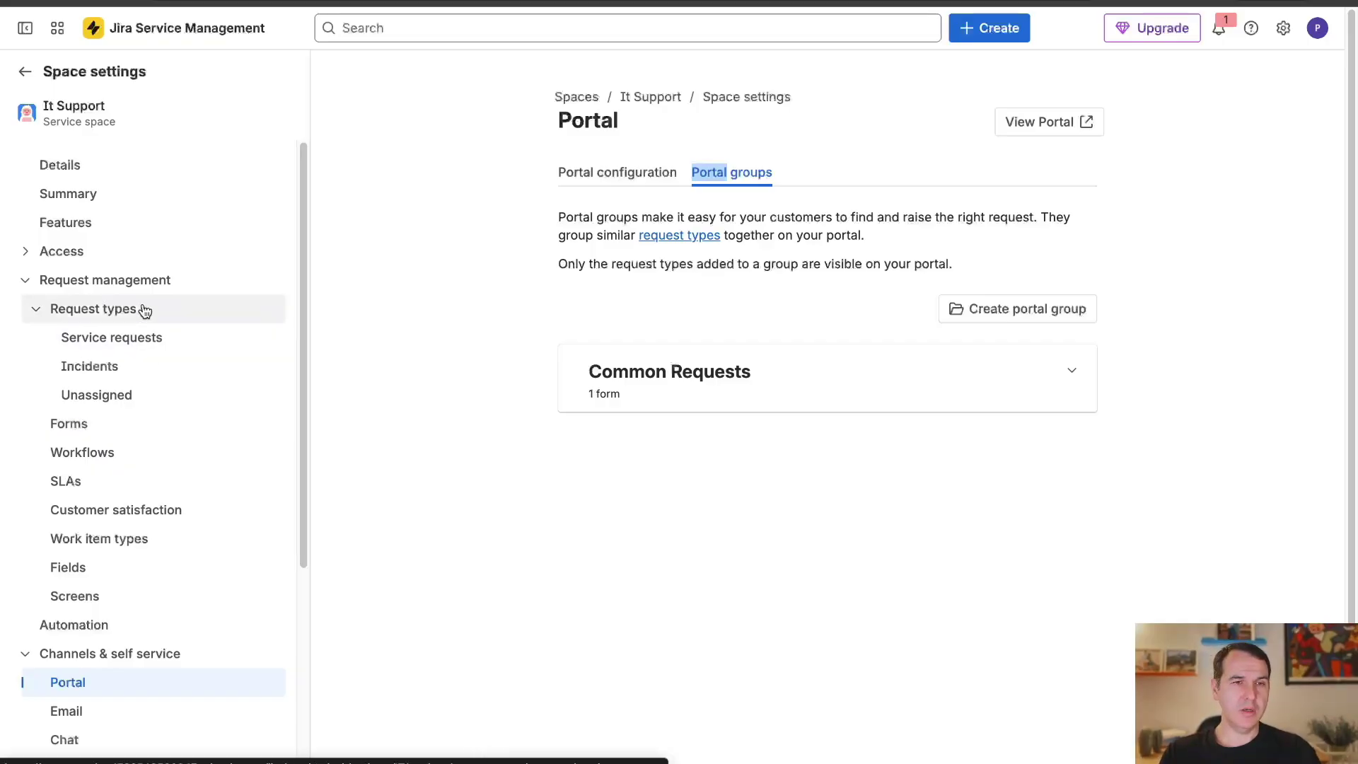
# Step: Add a person by e-mail address to the It Support space with the Service Desk Customers role
pyautogui.click(26, 254)
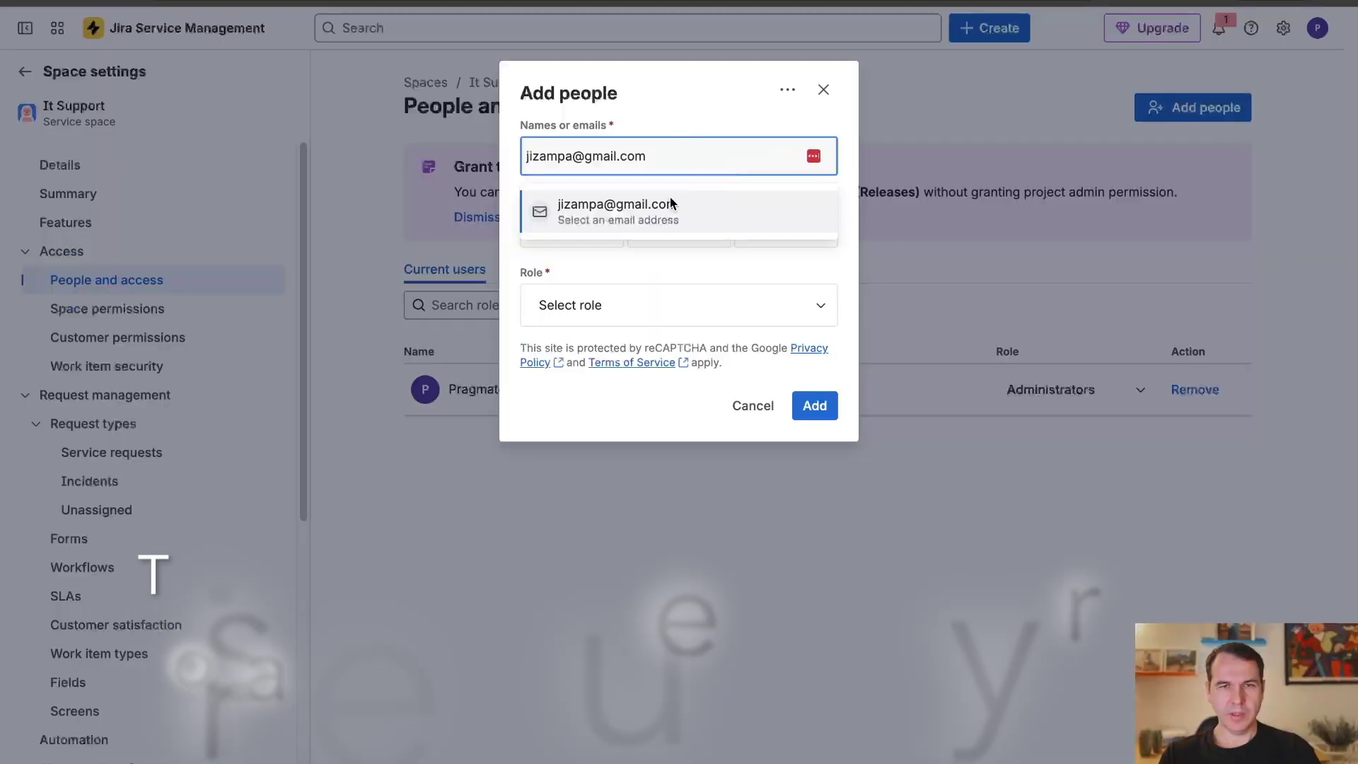
pyautogui.click(670, 199)
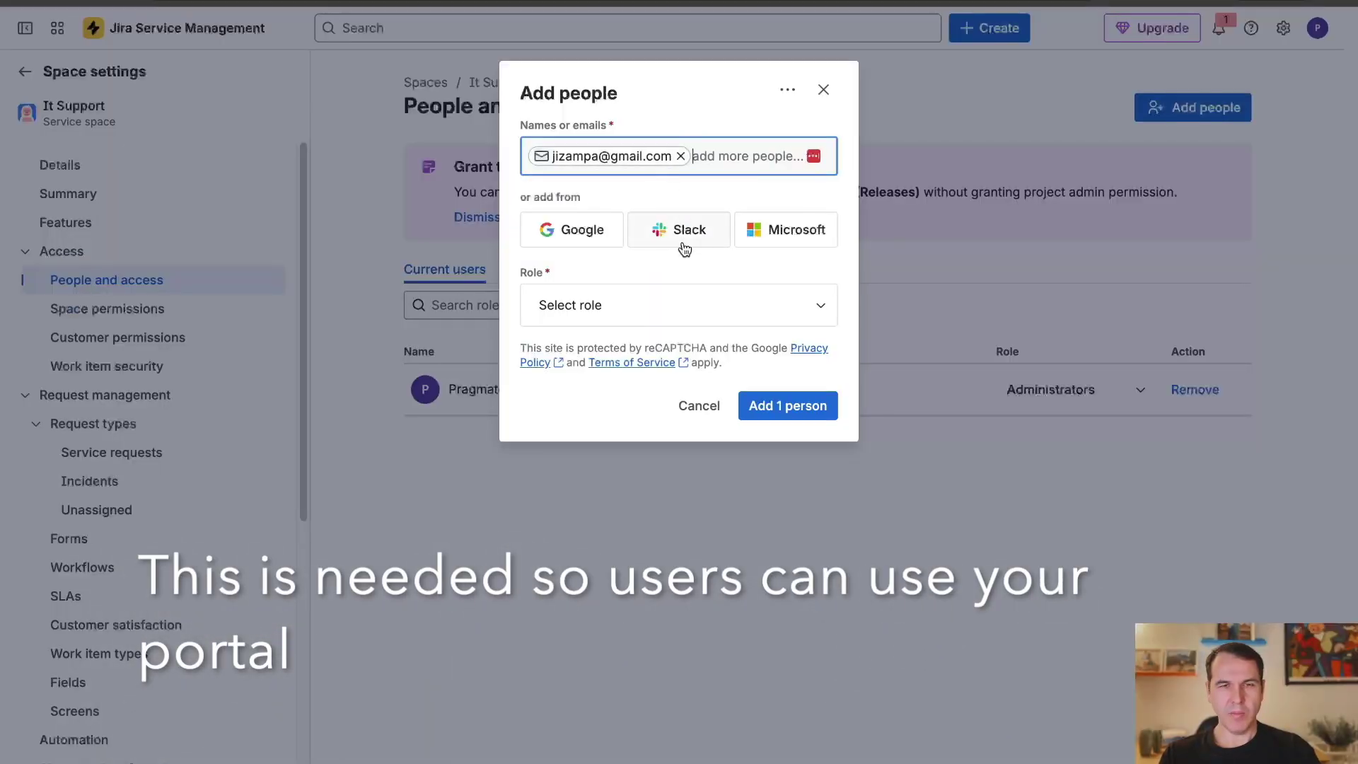
pyautogui.click(670, 307)
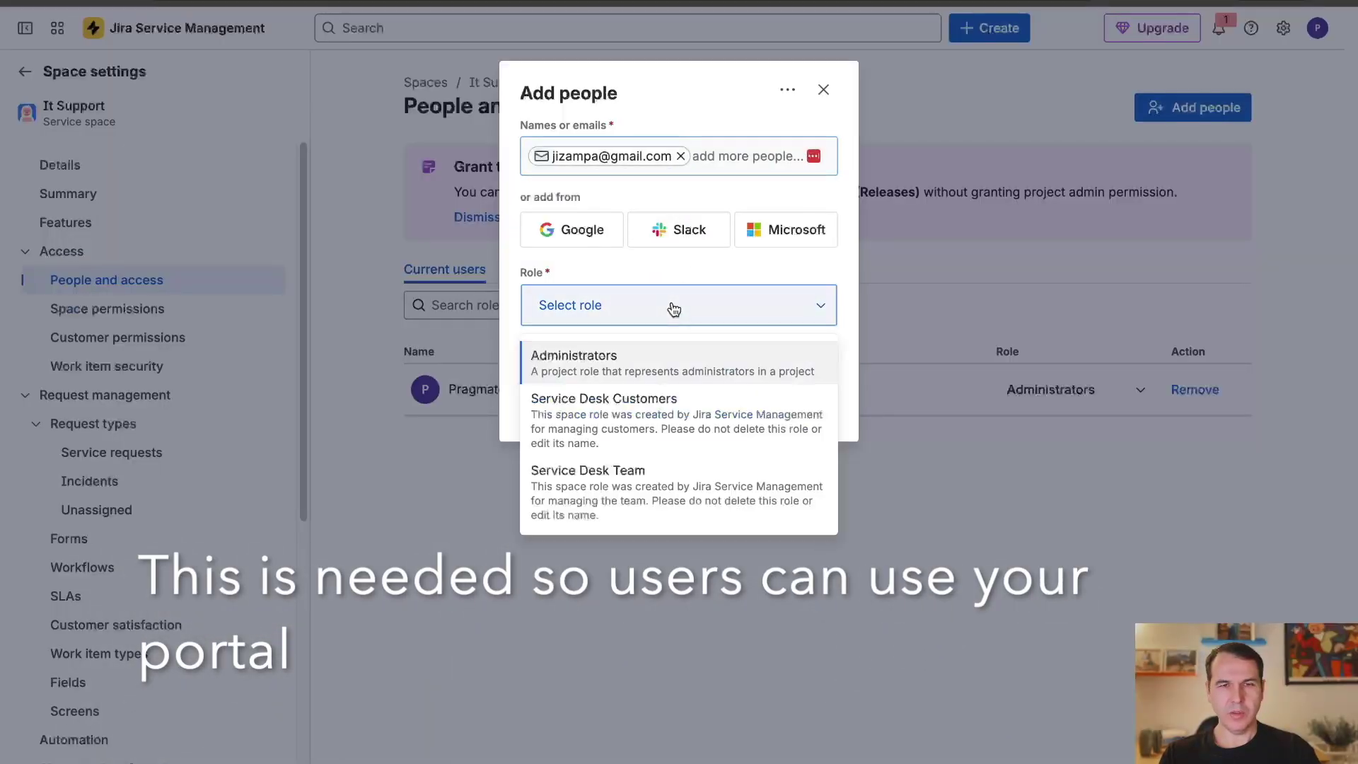
pyautogui.click(649, 402)
pyautogui.click(789, 417)
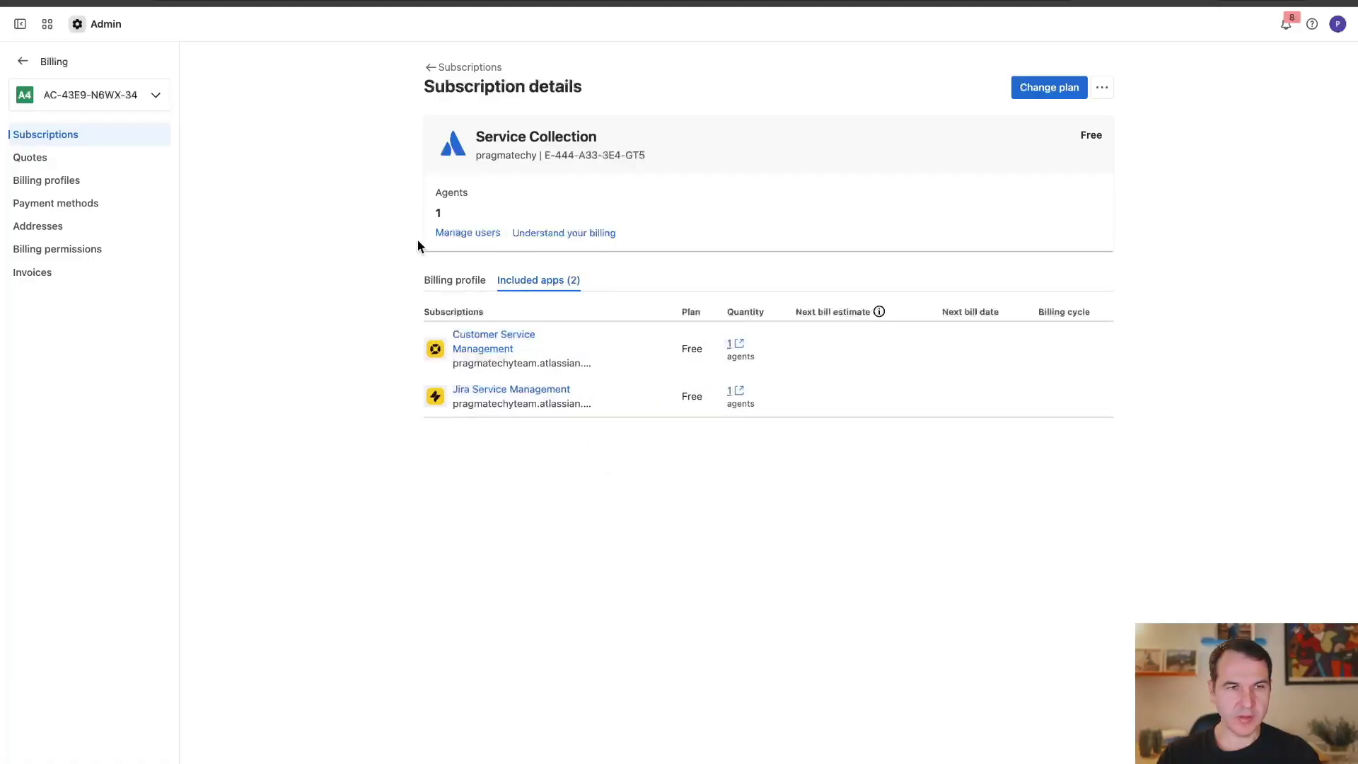
# Step: Switch to Gmail and accept the e-mailed invitation to join the team in Jira Service Management
pyautogui.click(46, 25)
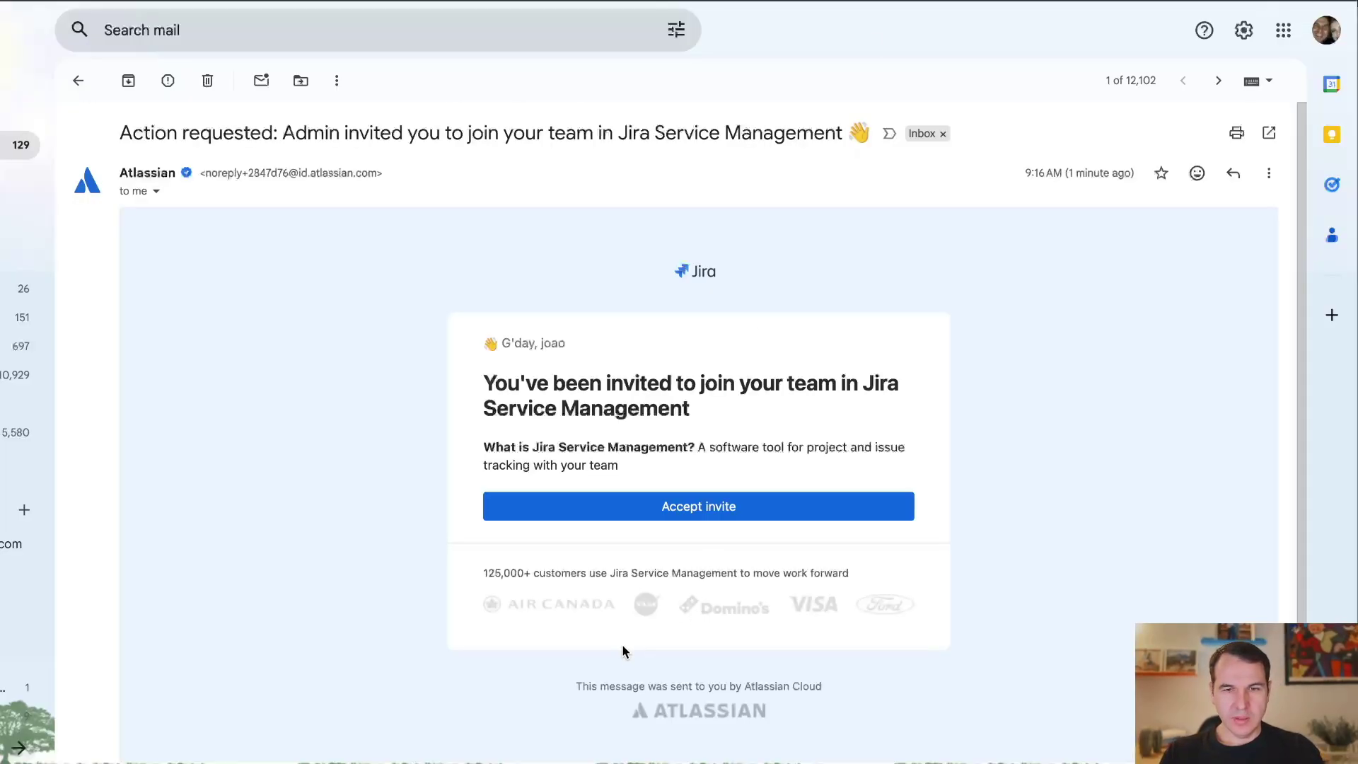
pyautogui.click(691, 505)
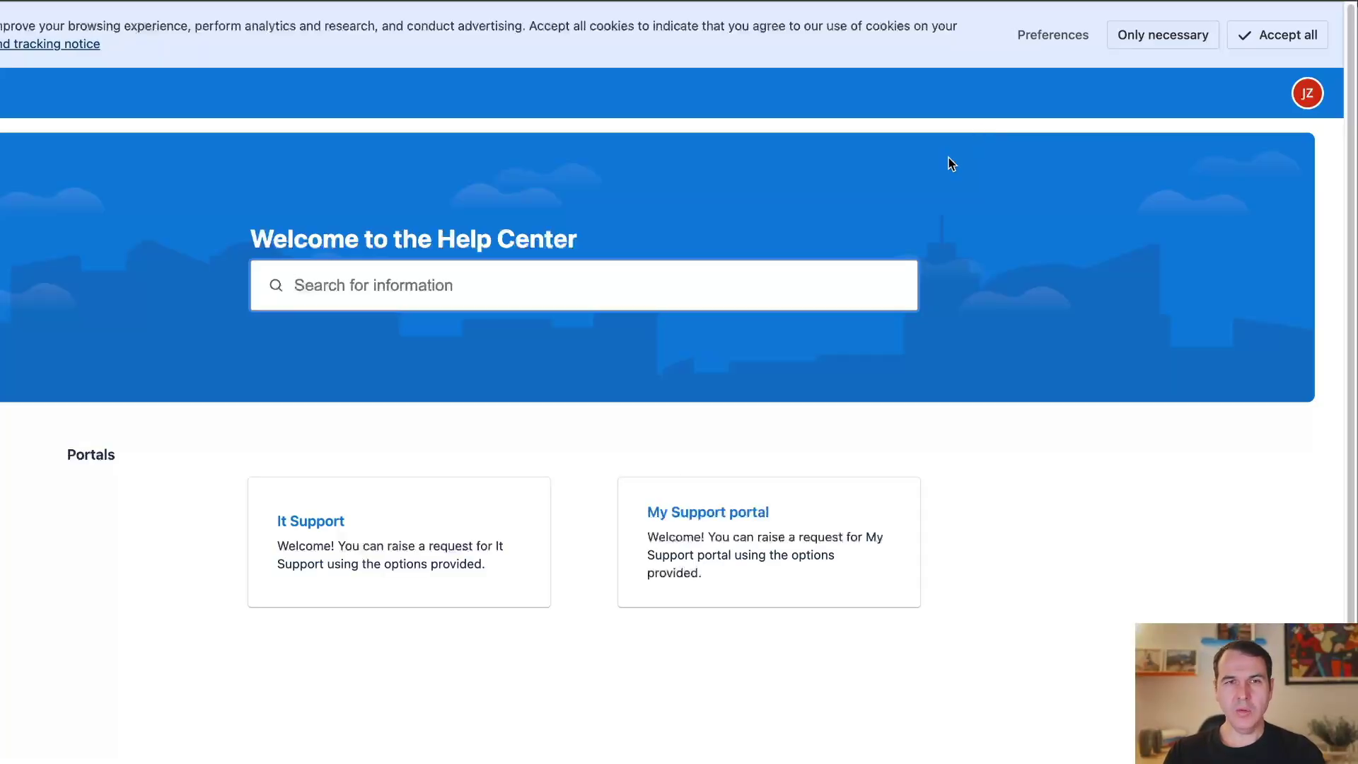
# Step: Submit a Get IT help request through the It Support portal as the invited customer, with a test summary and description
pyautogui.click(386, 520)
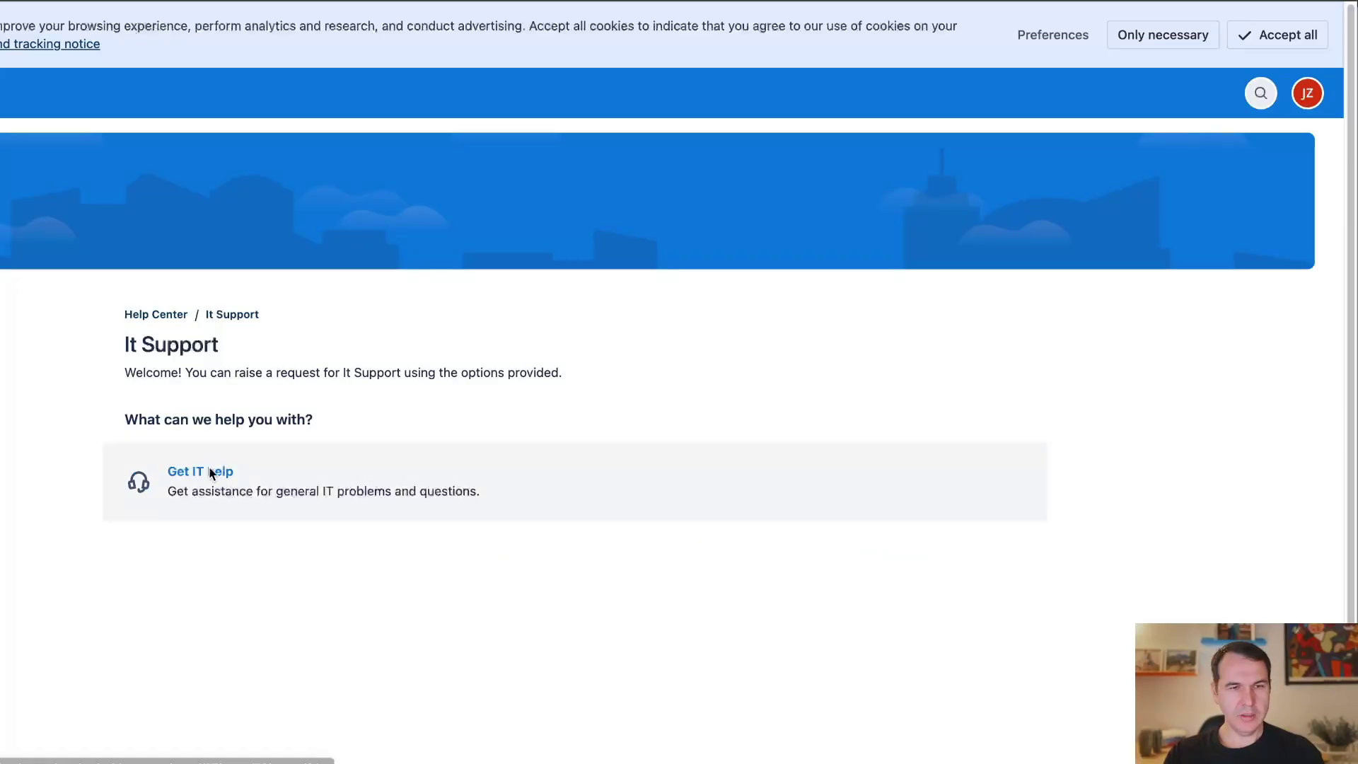
pyautogui.click(212, 460)
pyautogui.click(193, 586)
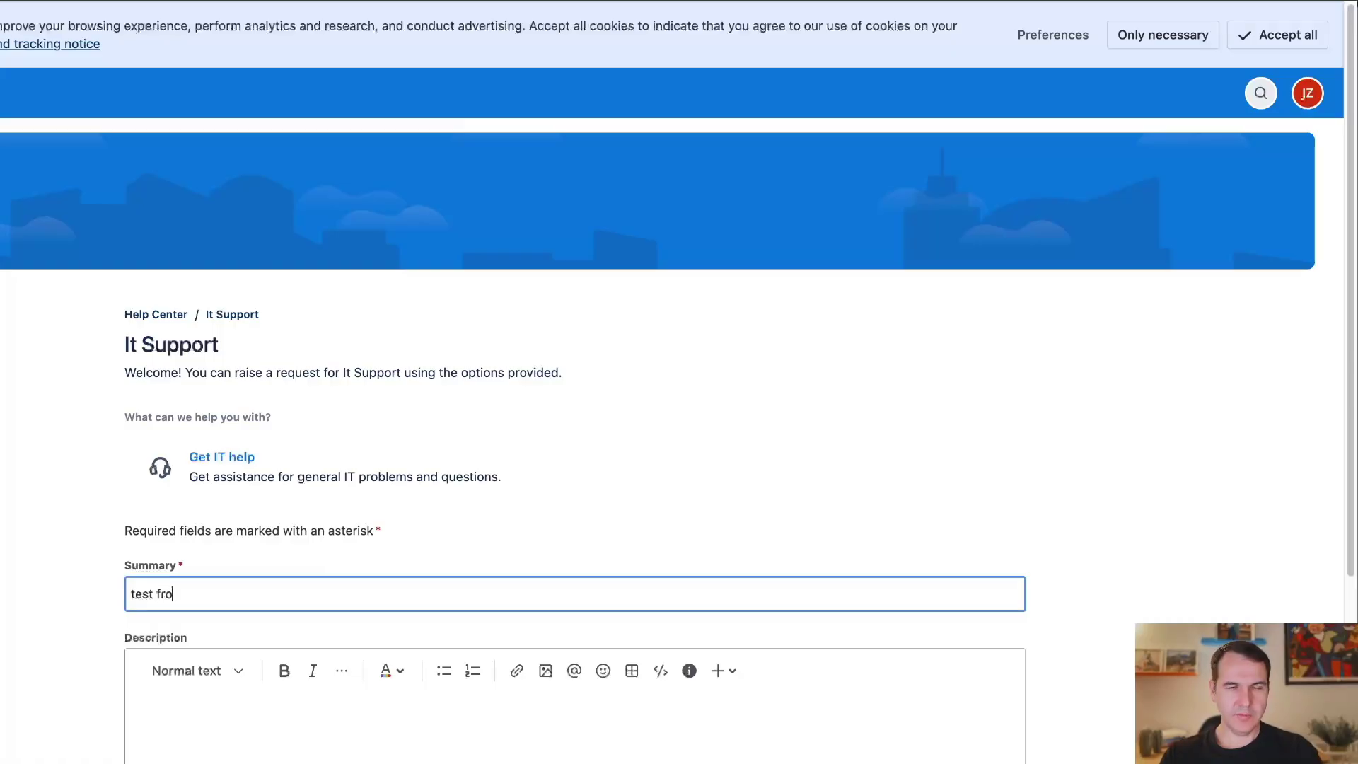
pyautogui.scroll(-2, 173, 639)
pyautogui.click(172, 640)
pyautogui.write('test')
pyautogui.scroll(-1, 576, 495)
pyautogui.scroll(-2, 151, 663)
pyautogui.click(151, 665)
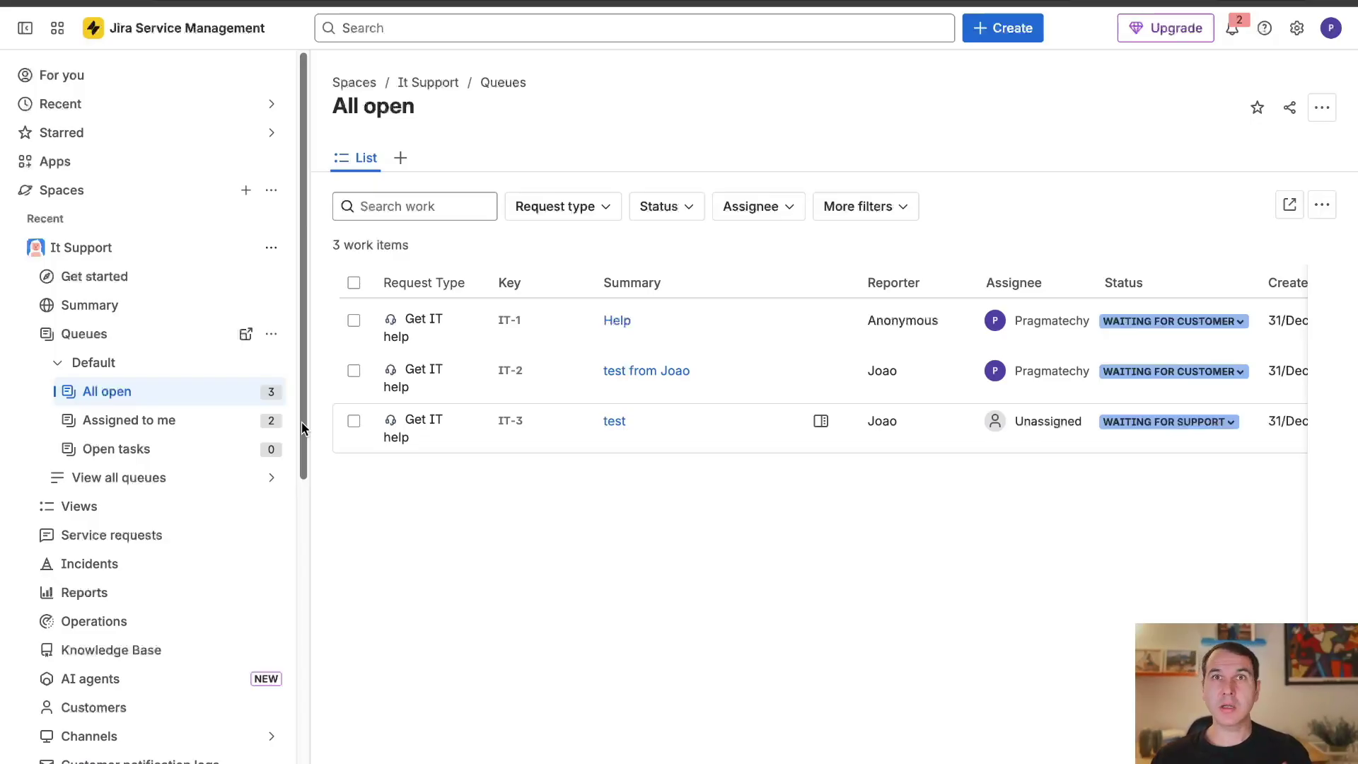
# Step: Reply to the customer on request IT-3 with "hey provide more details" and save the reply
pyautogui.click(511, 423)
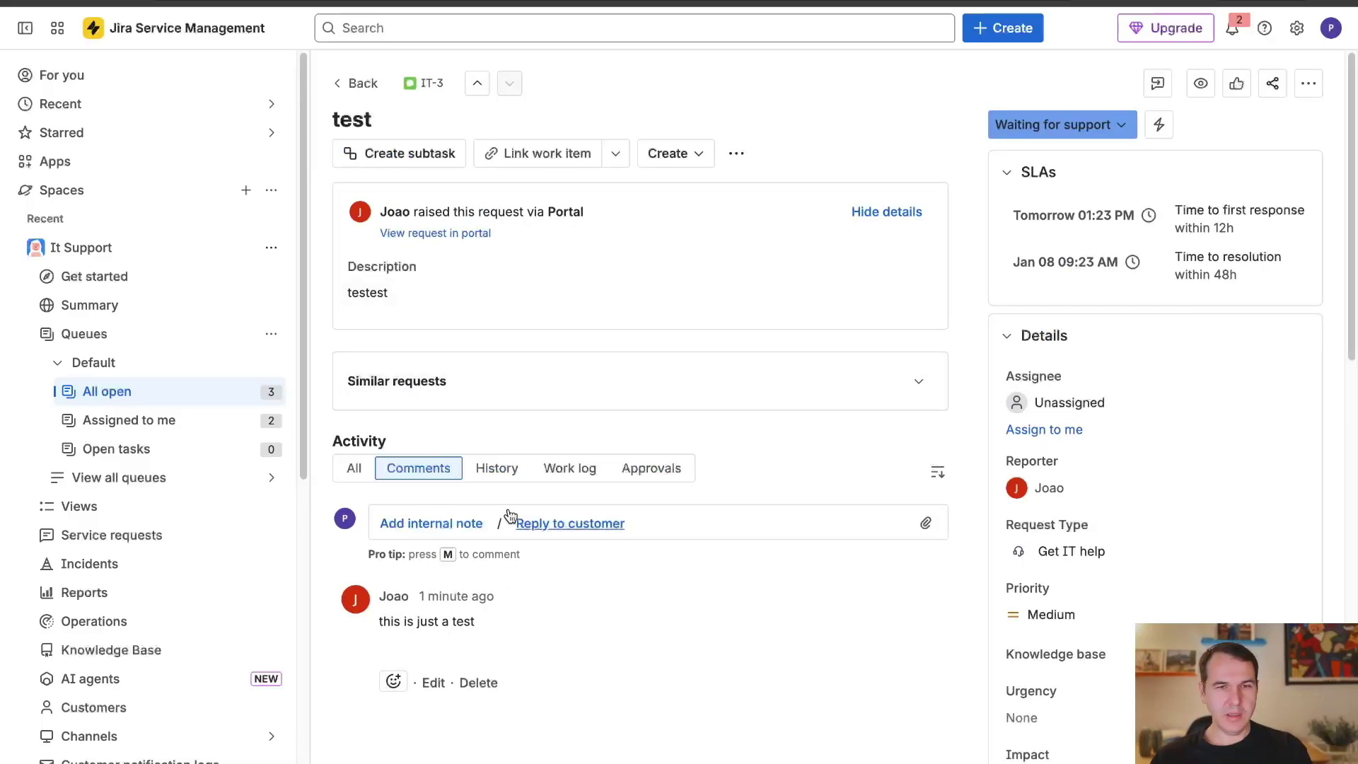
pyautogui.click(559, 525)
pyautogui.write('hey provide more details')
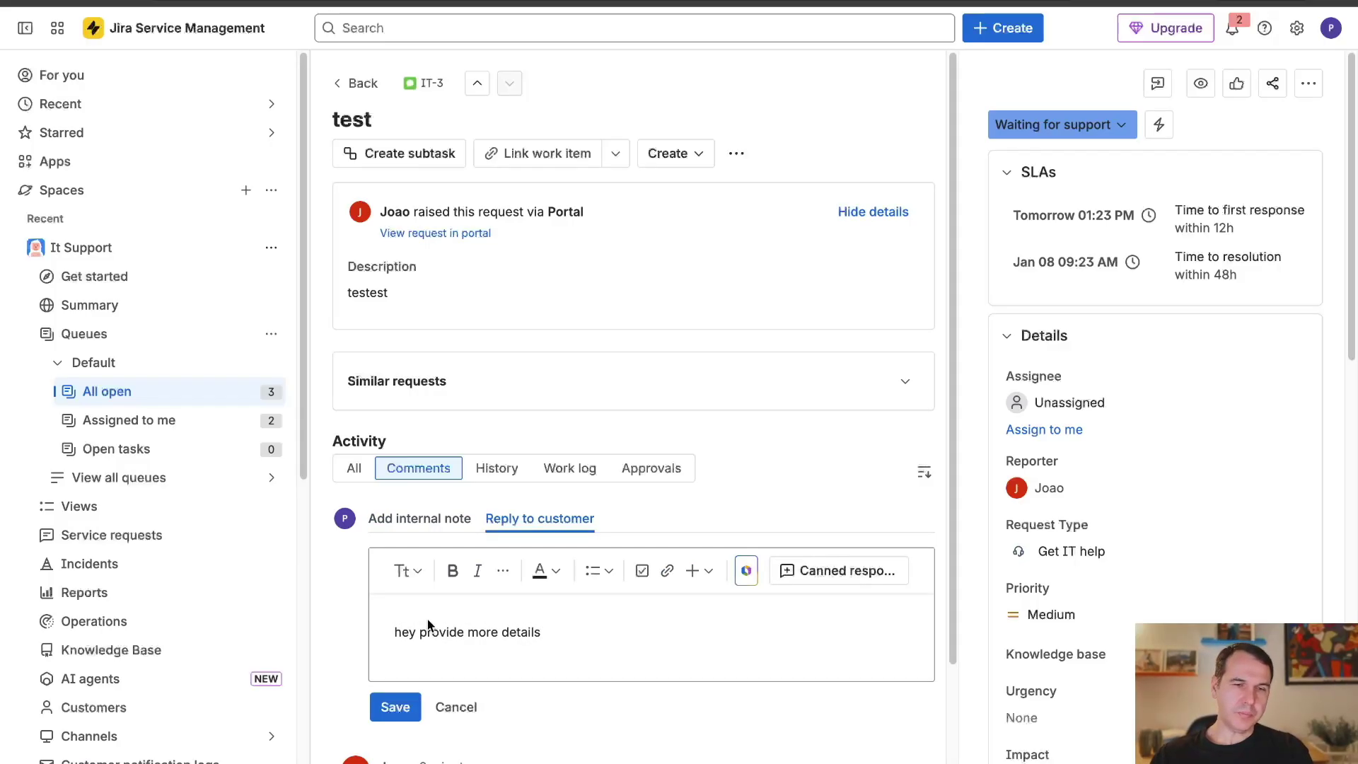
pyautogui.click(393, 706)
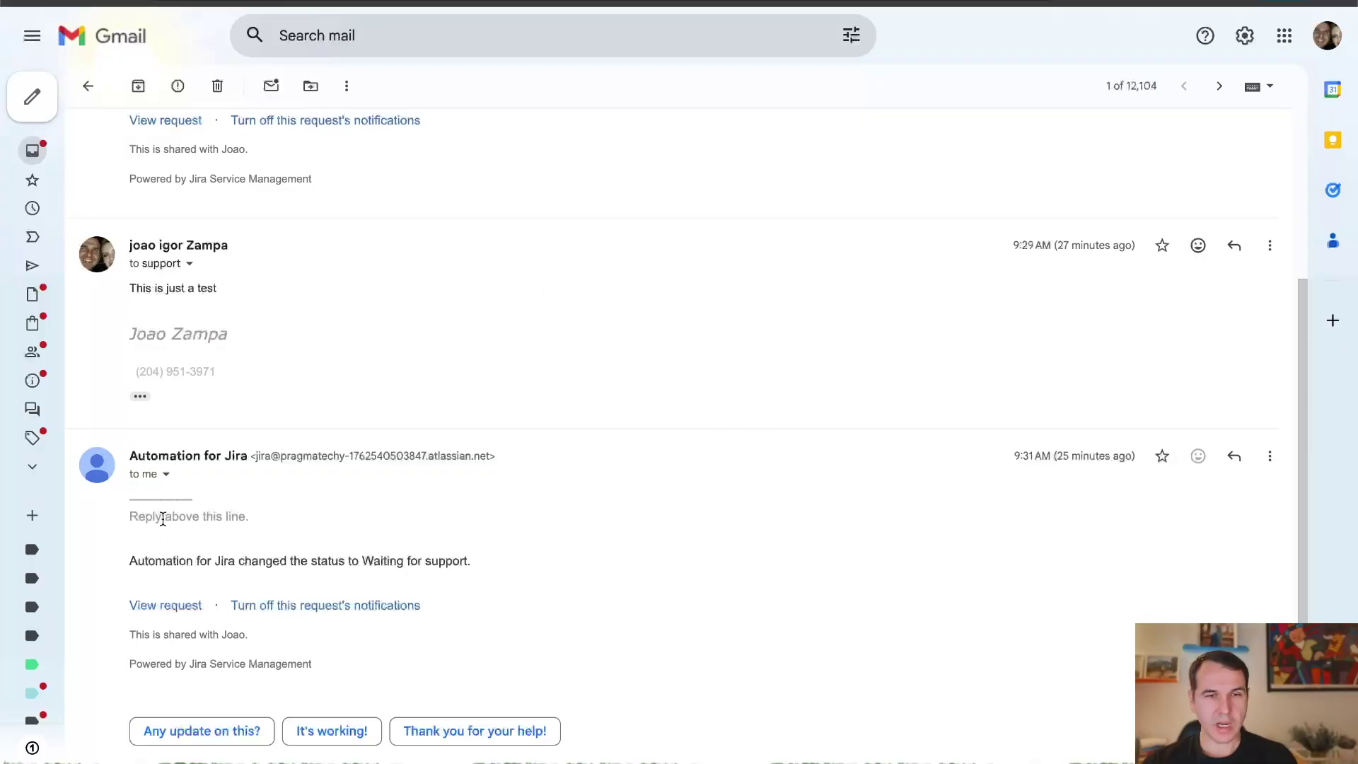
# Step: Read the automation's status-change e-mail in Gmail, and open the It Support space's Customer notifications settings in Jira Service Management
pyautogui.moveTo(141, 561); pyautogui.dragTo(482, 586)
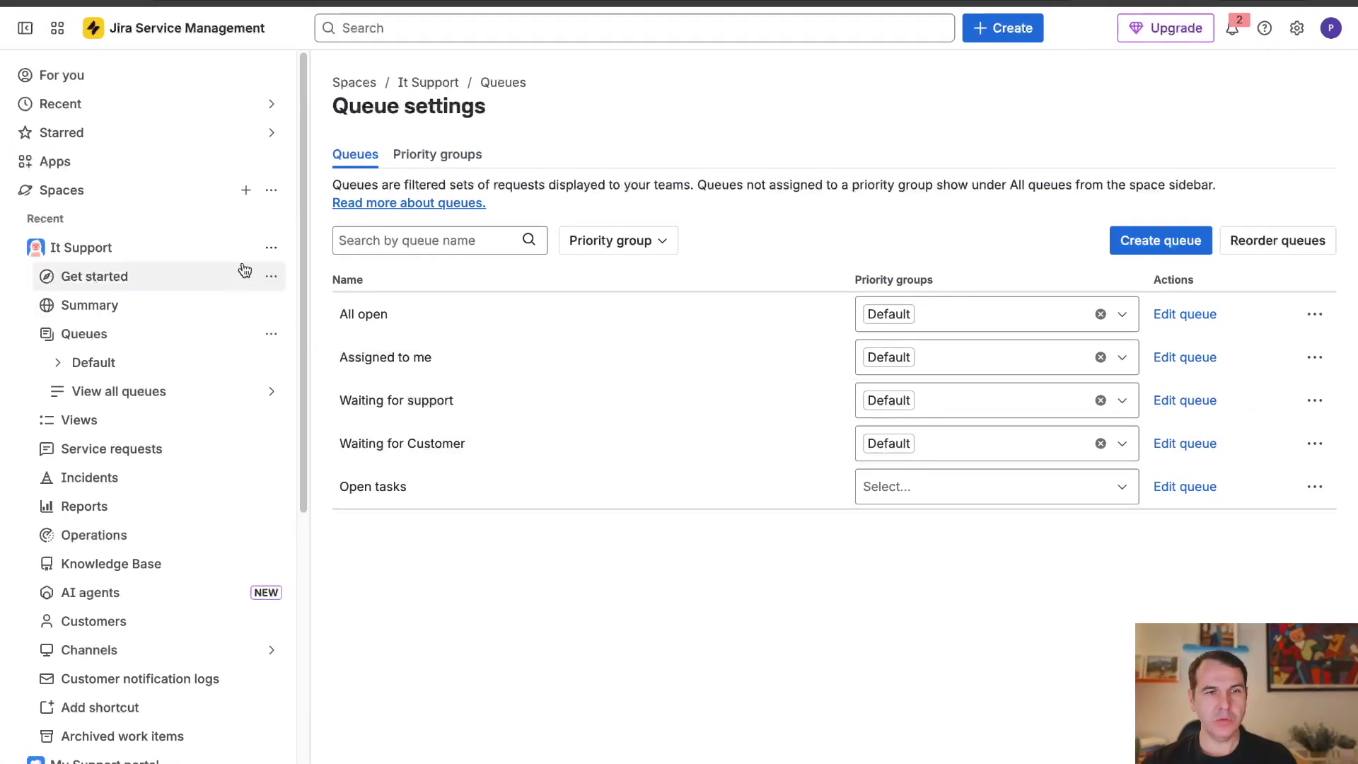
pyautogui.click(271, 252)
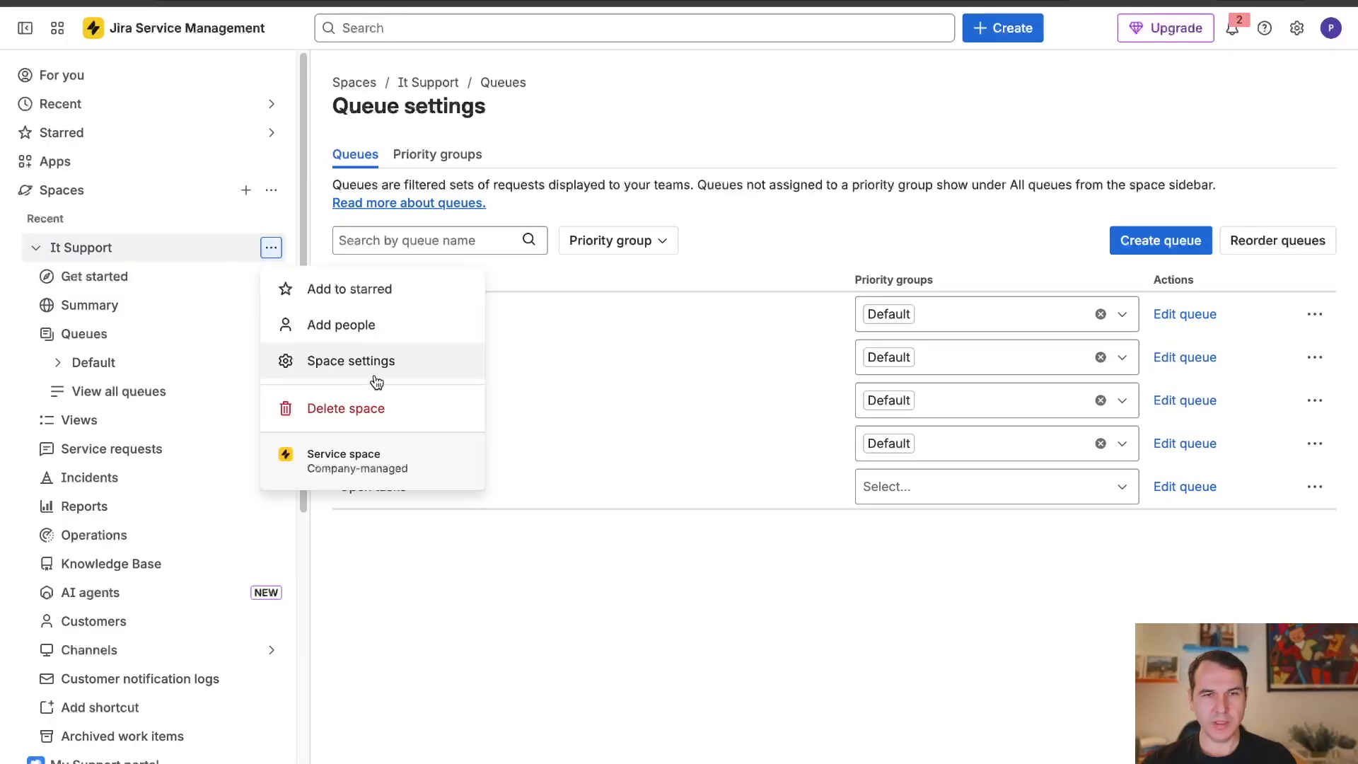
pyautogui.click(373, 361)
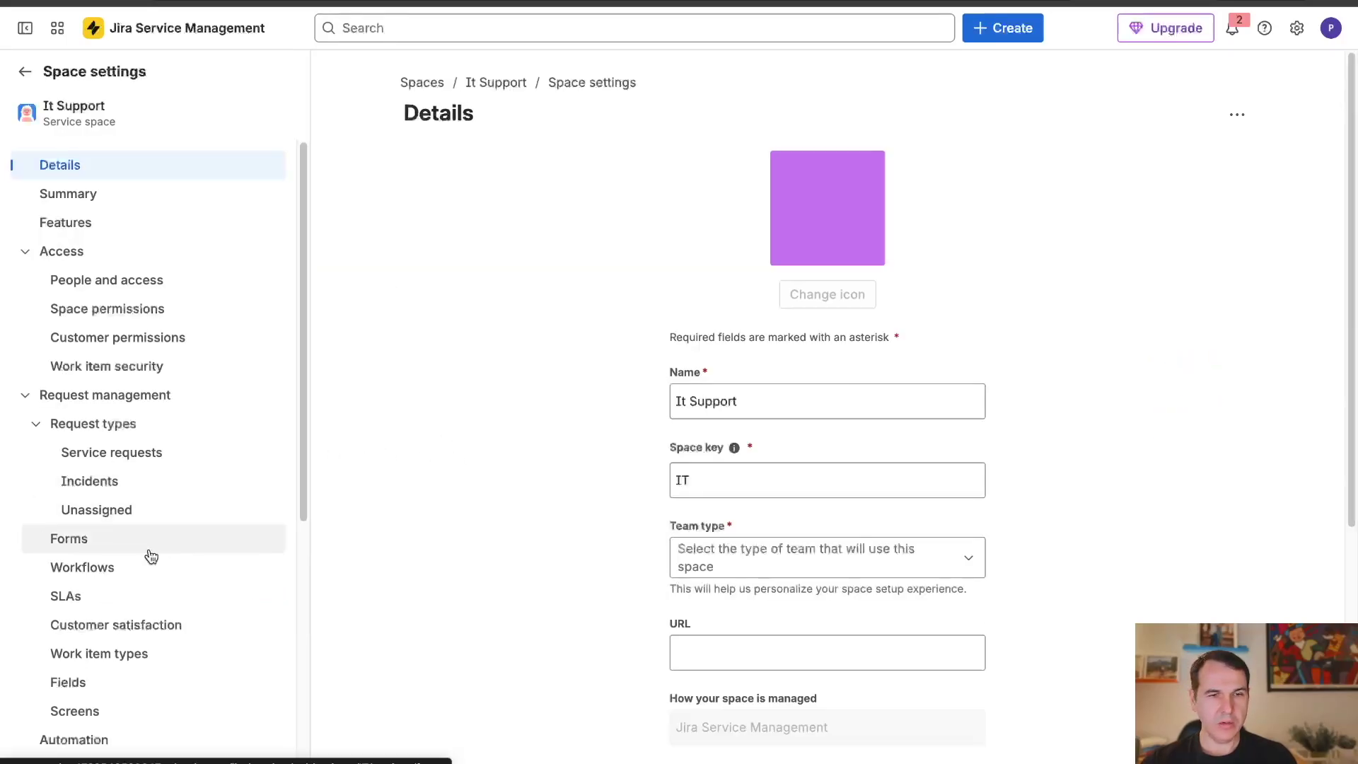
pyautogui.scroll(-1, 150, 556)
pyautogui.scroll(-4, 150, 577)
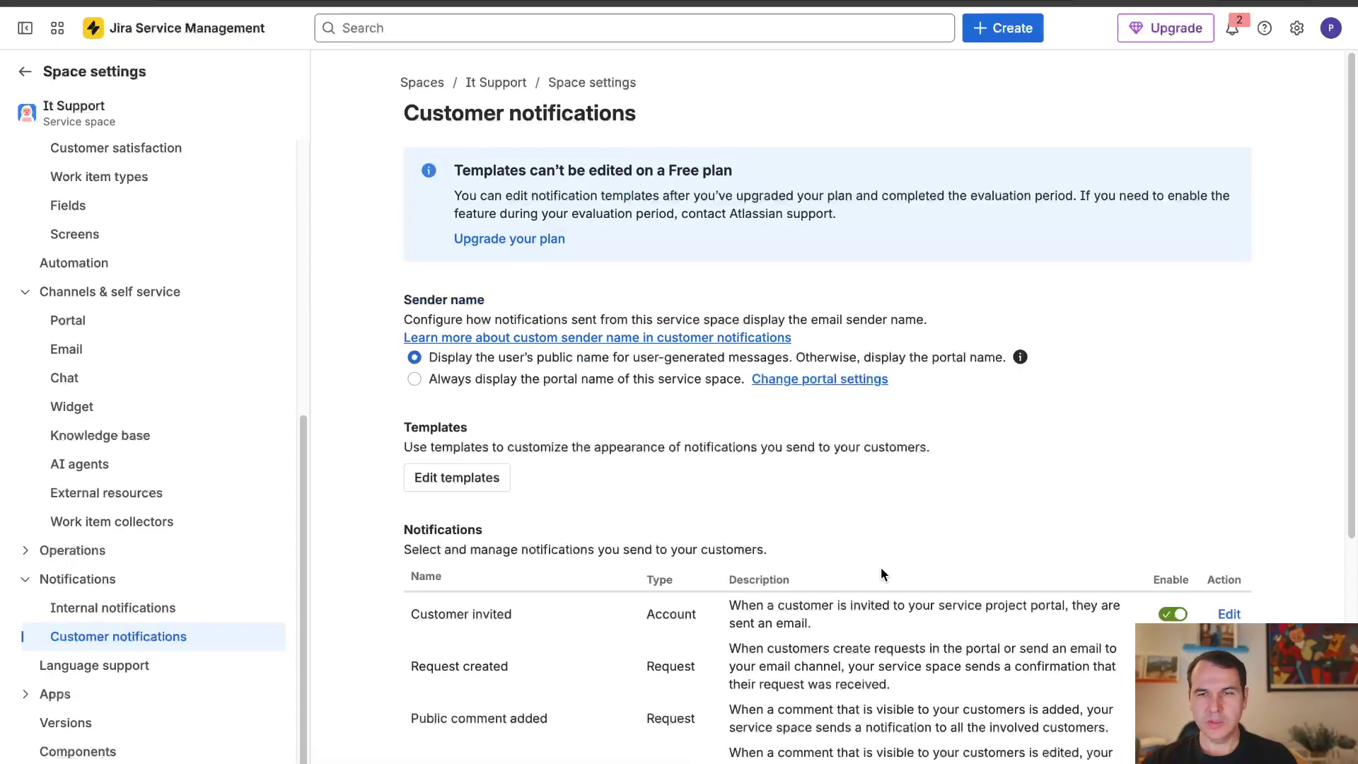
# Step: Review the list of customer notifications and the details of the Request created notification
pyautogui.scroll(-5, 885, 577)
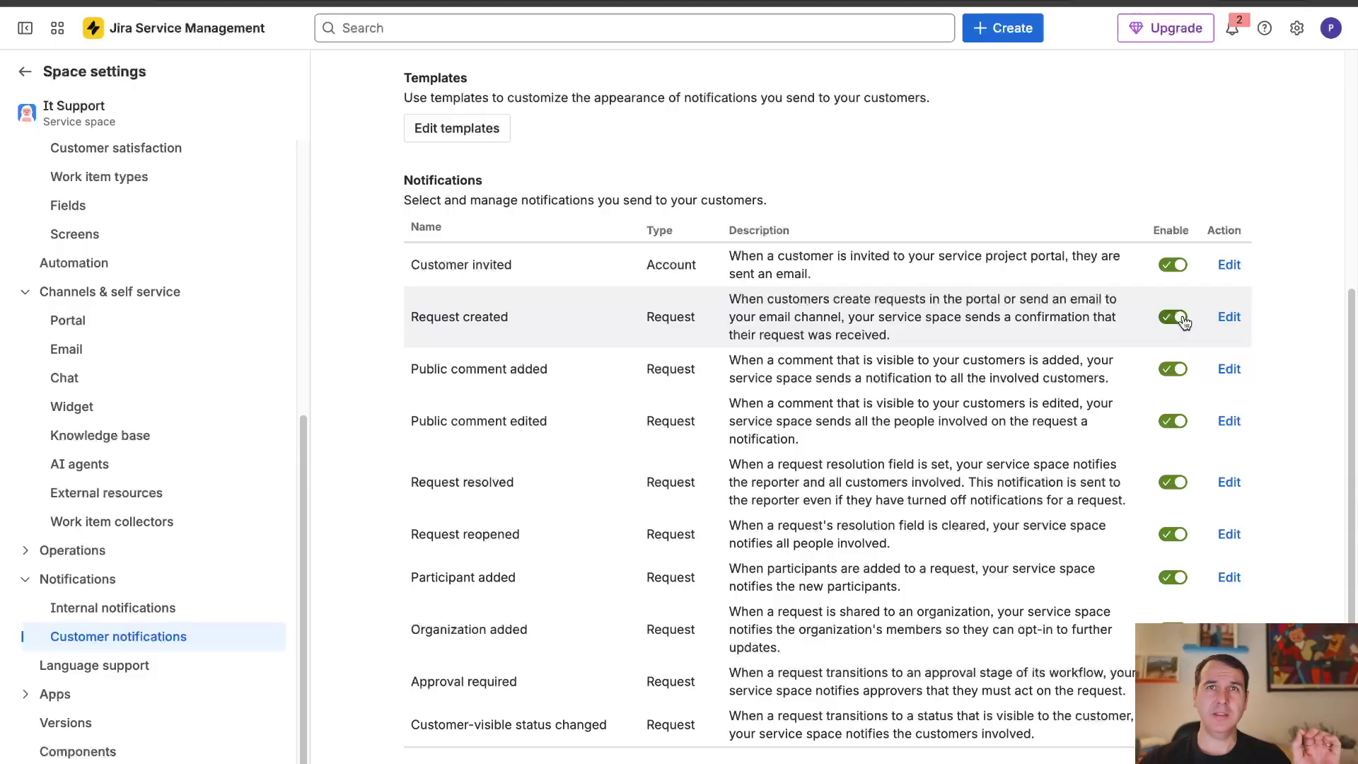
pyautogui.moveTo(885, 318); pyautogui.dragTo(788, 318)
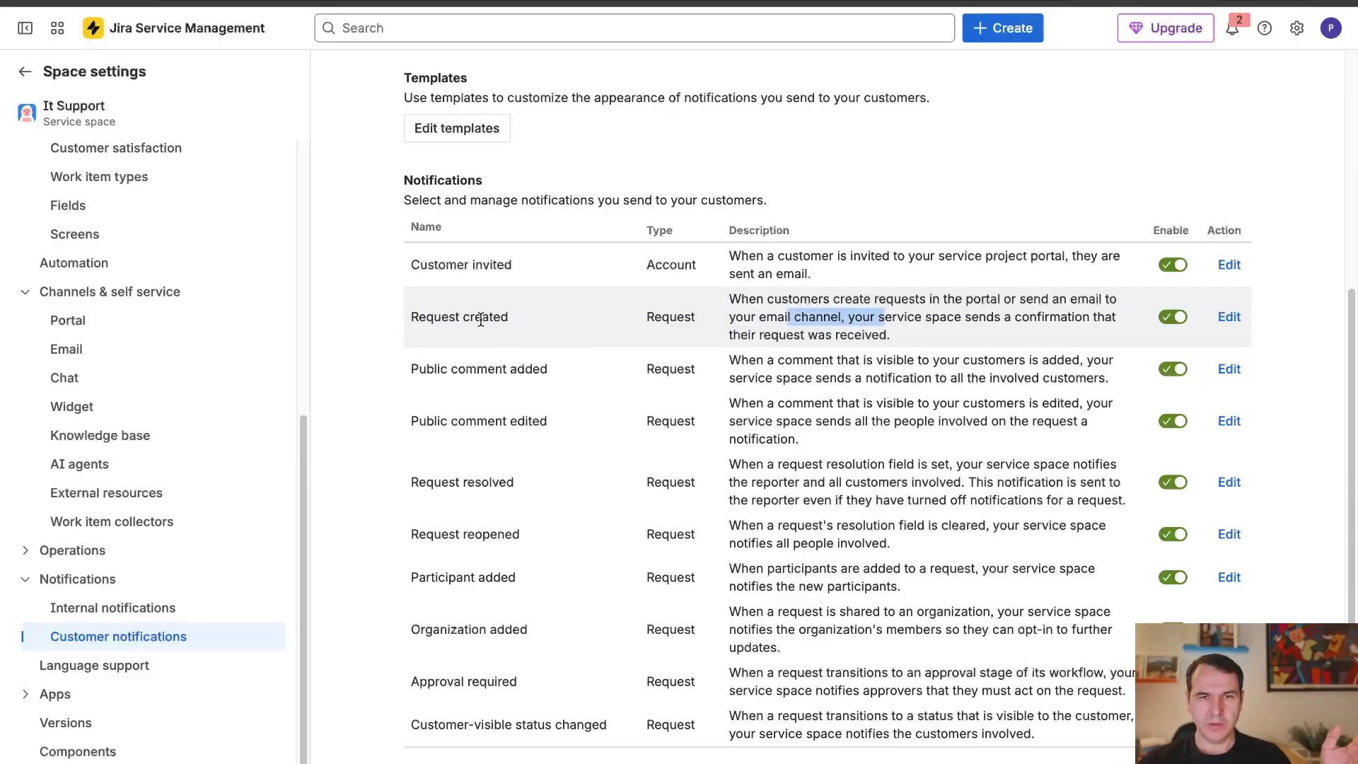
pyautogui.click(1229, 317)
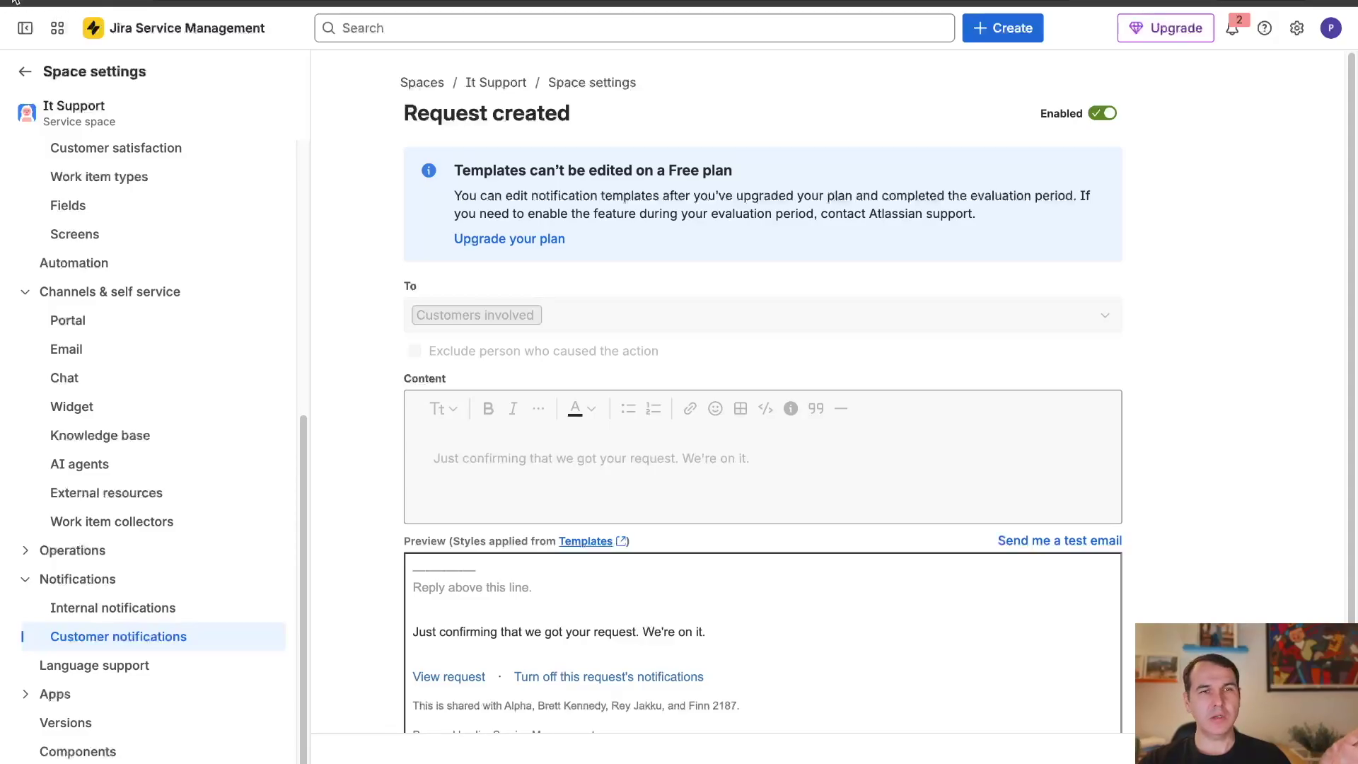
pyautogui.hotkey('alt', 'Left')
# Step: Disable the Request reopened and Customer-visible status changed customer notifications
pyautogui.scroll(-4, 892, 453)
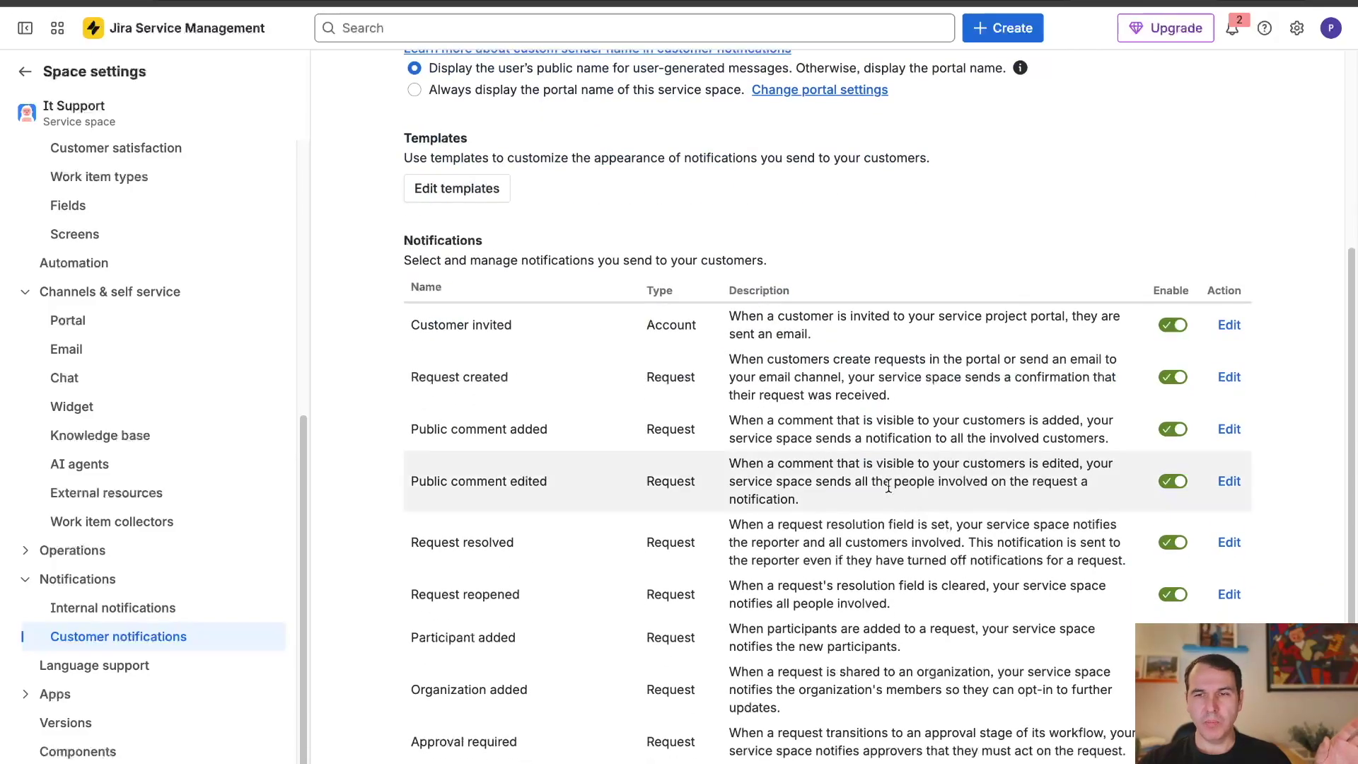
pyautogui.scroll(-1, 1167, 552)
pyautogui.click(1183, 538)
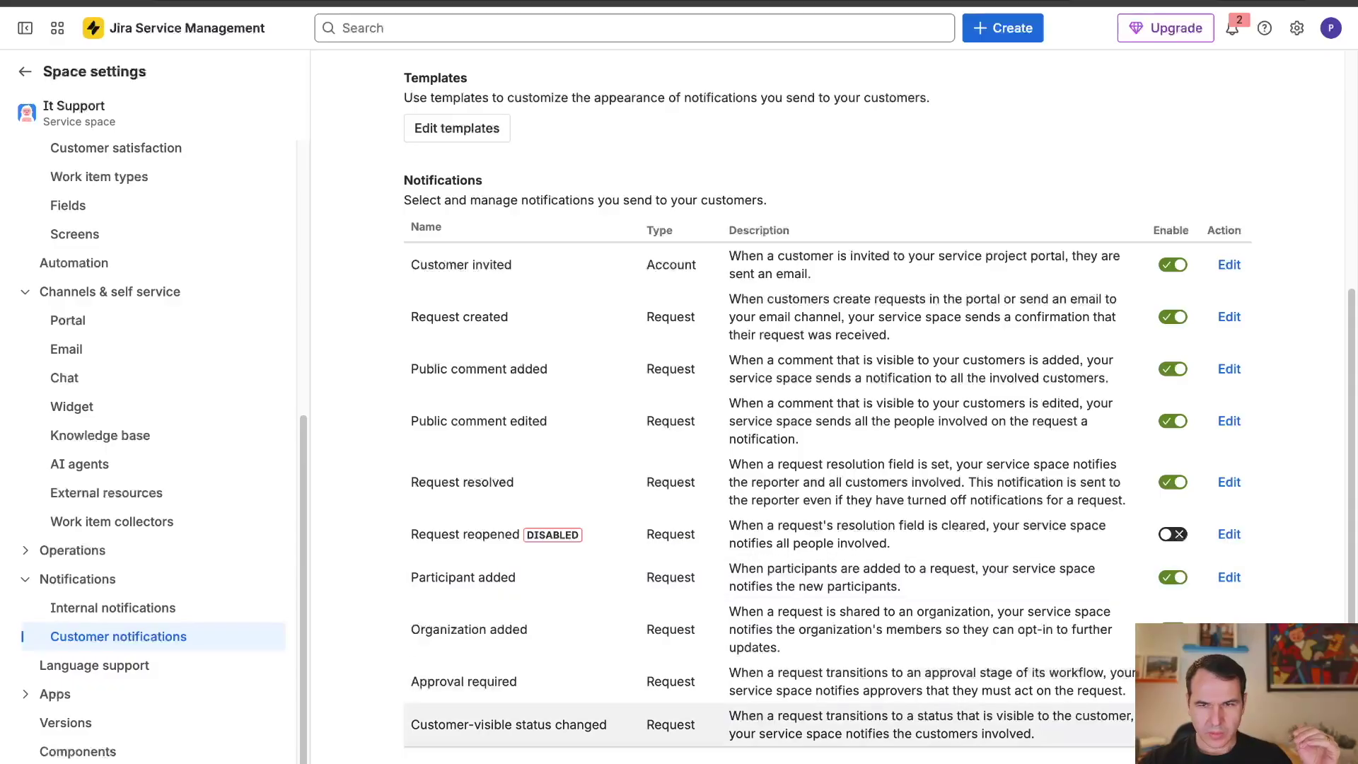
pyautogui.click(1173, 725)
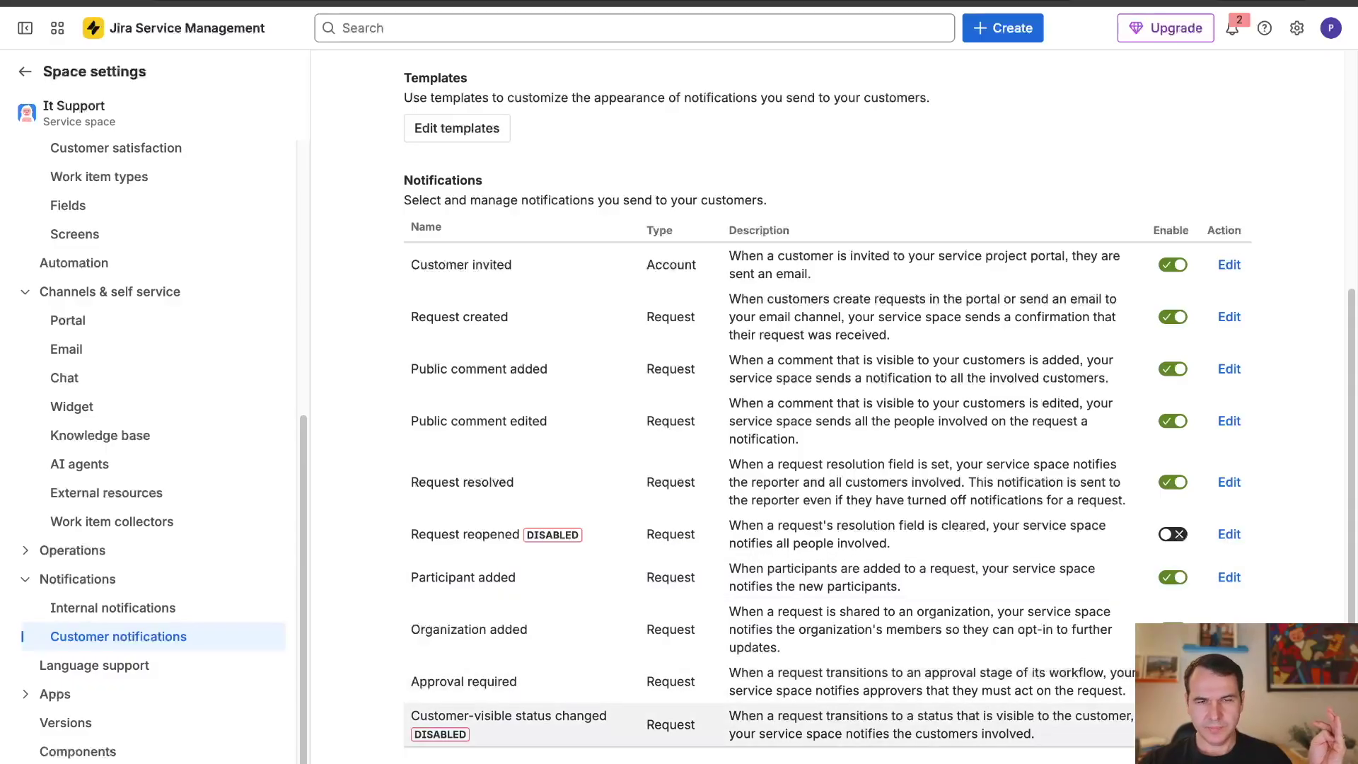
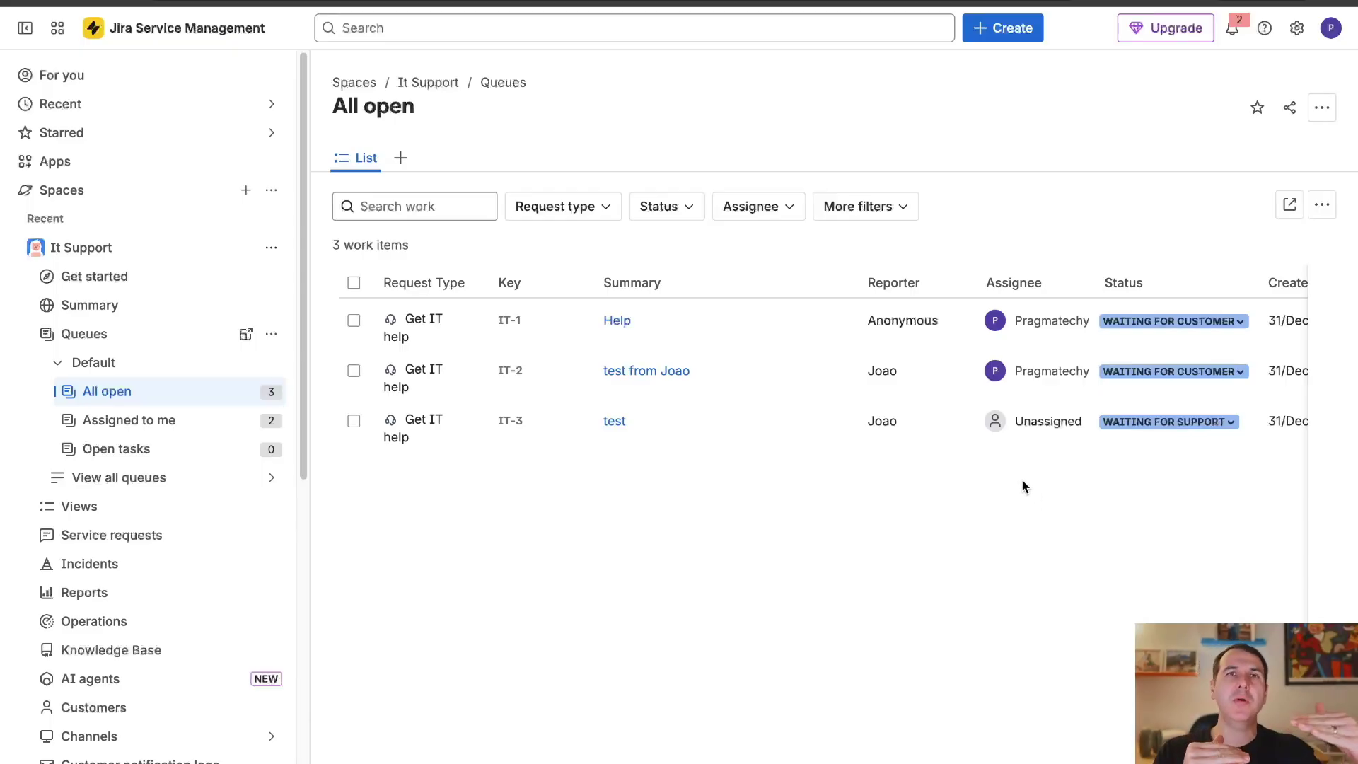
# Step: Start a new queue in the It Support queue settings and name it Waiting for Customer
pyautogui.click(79, 506)
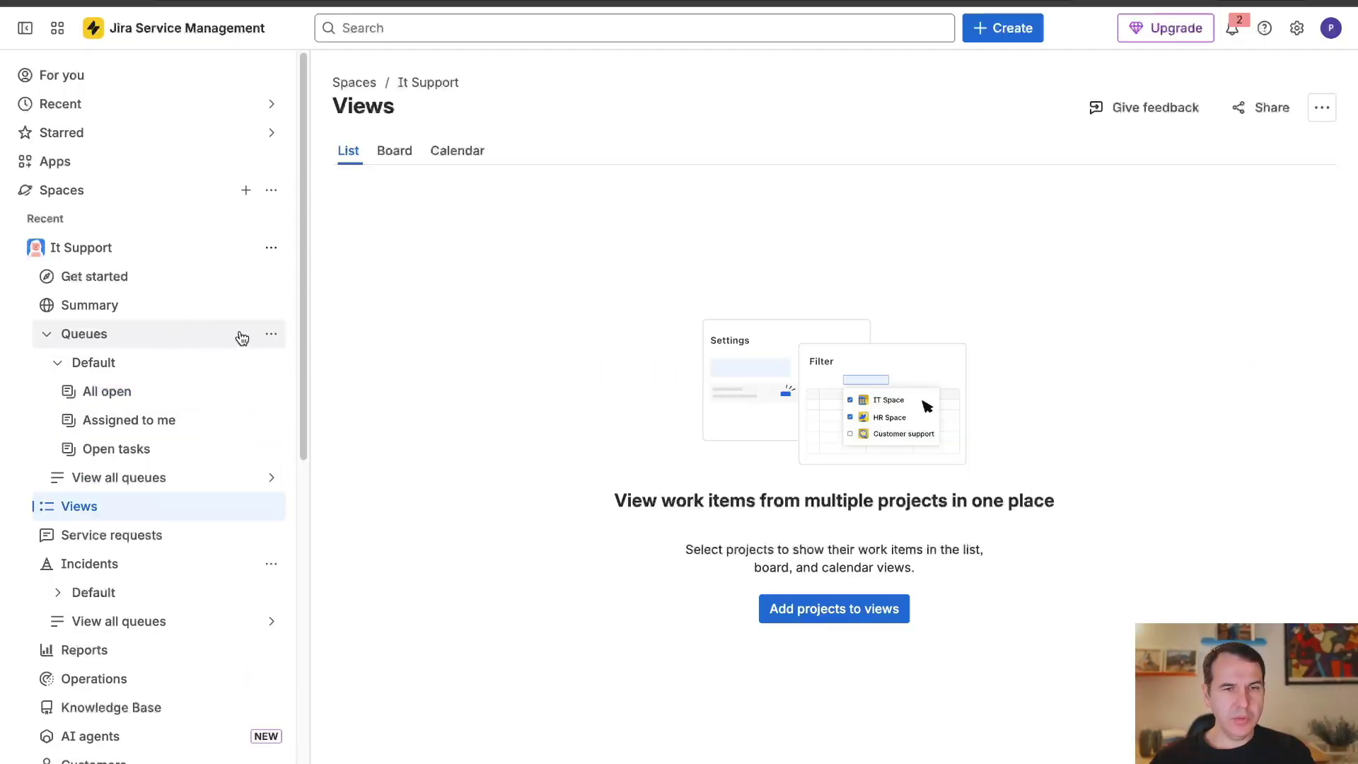
pyautogui.click(272, 337)
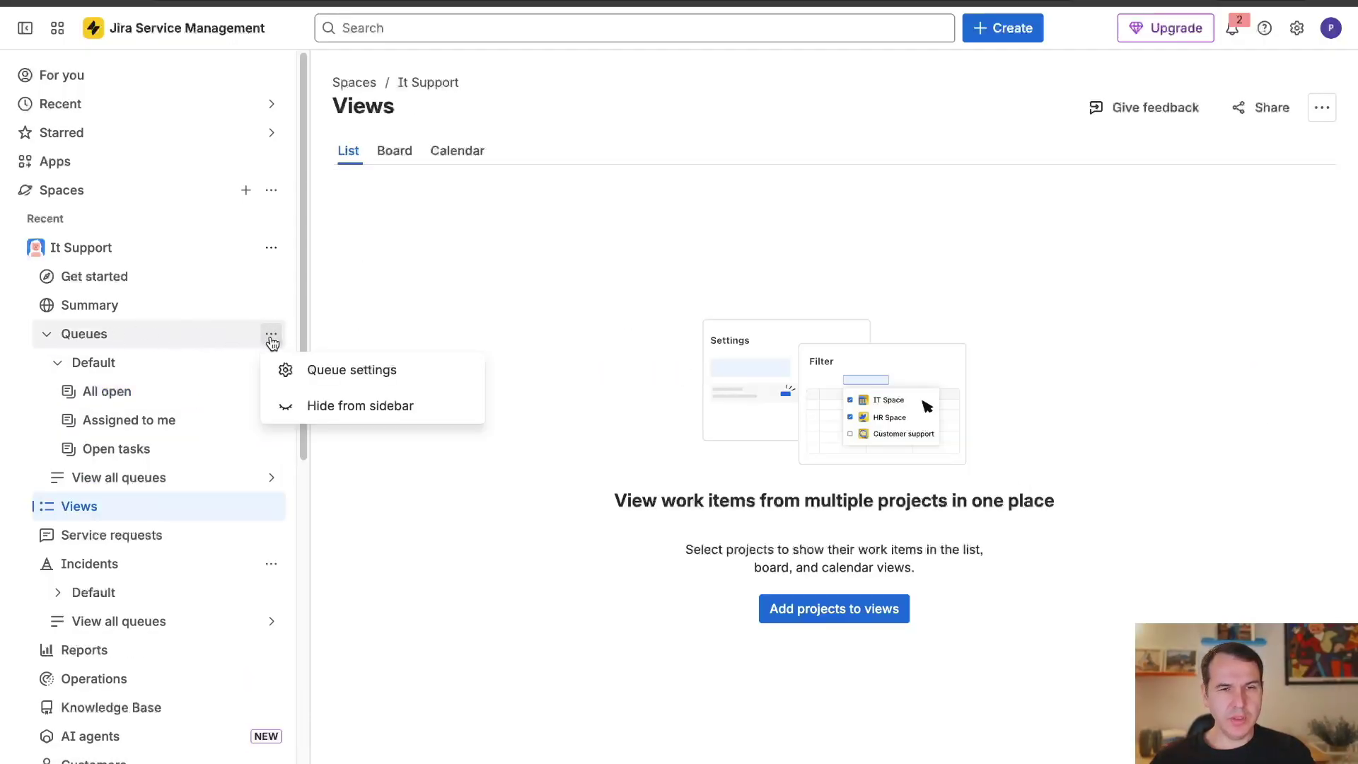
pyautogui.click(331, 370)
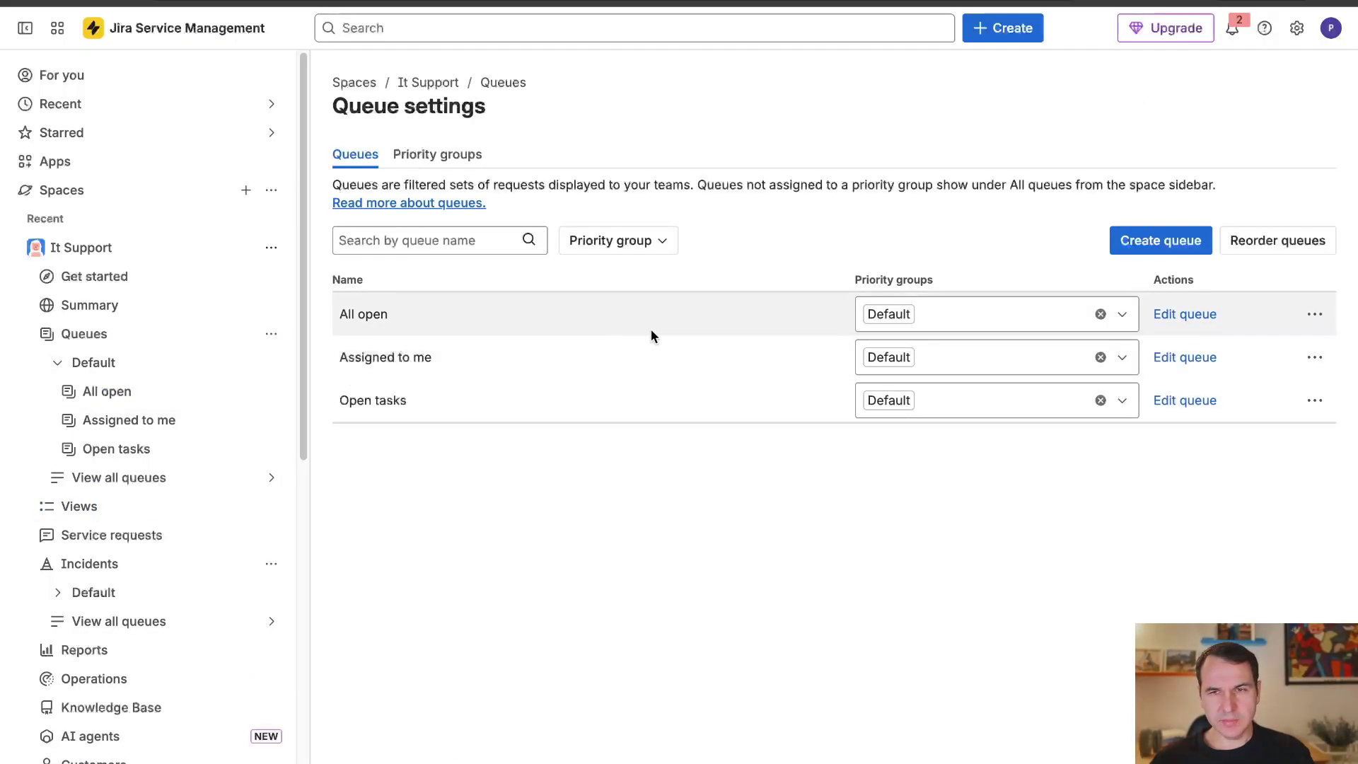
pyautogui.click(1138, 249)
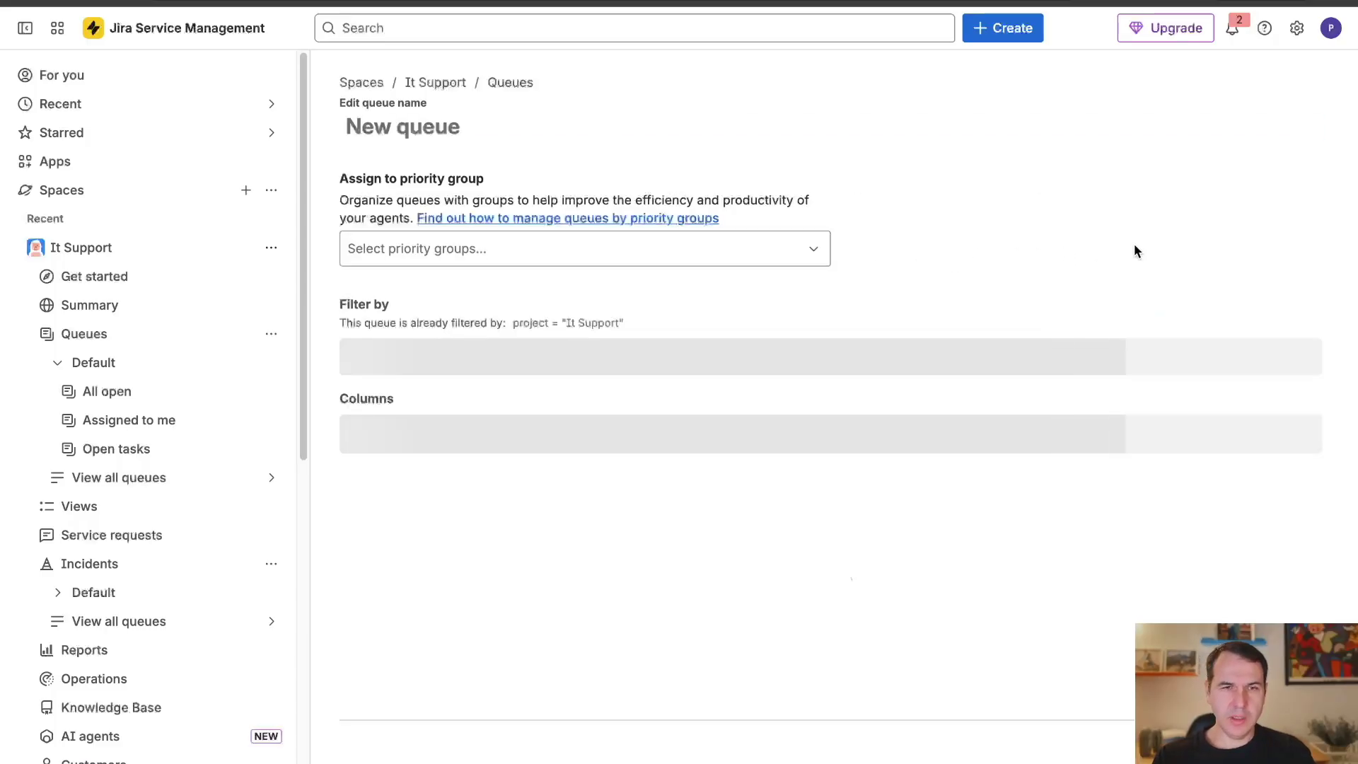
pyautogui.click(531, 133)
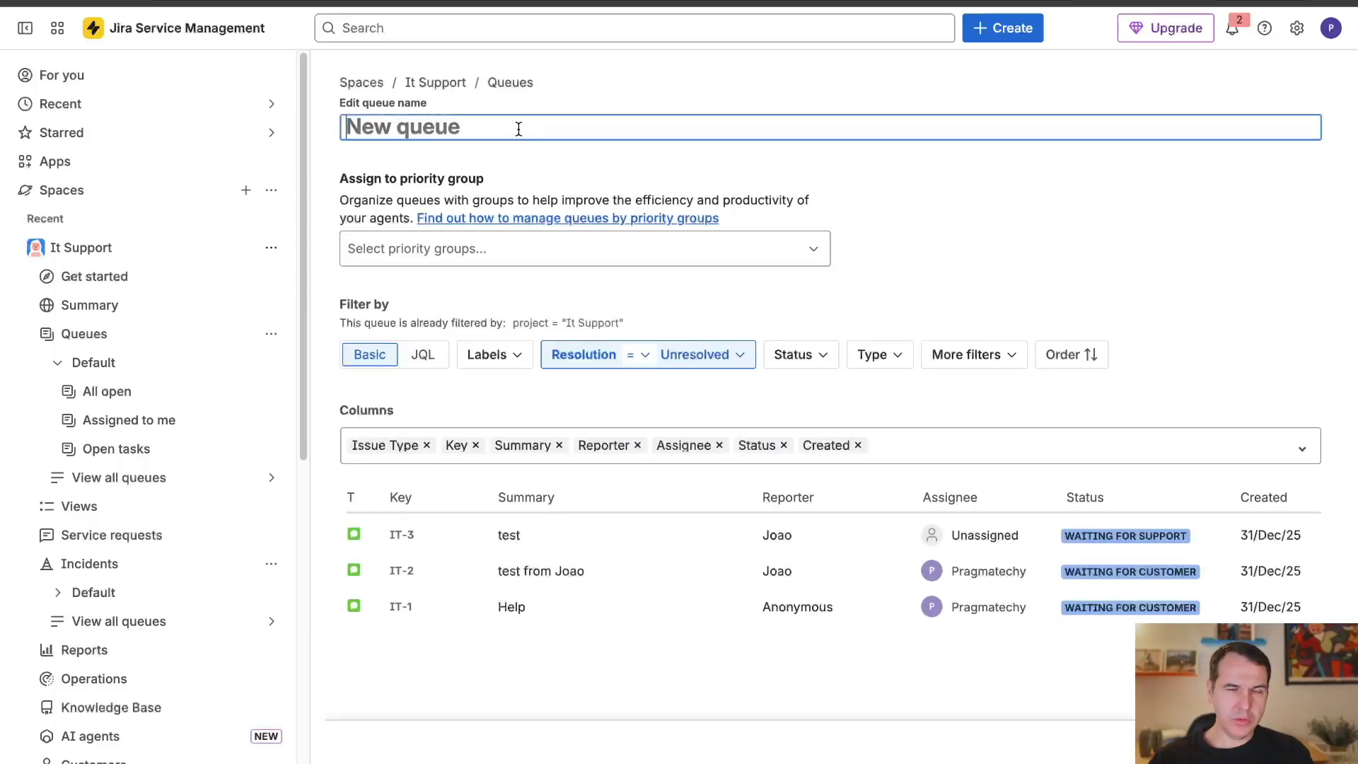
pyautogui.write('Waiti')
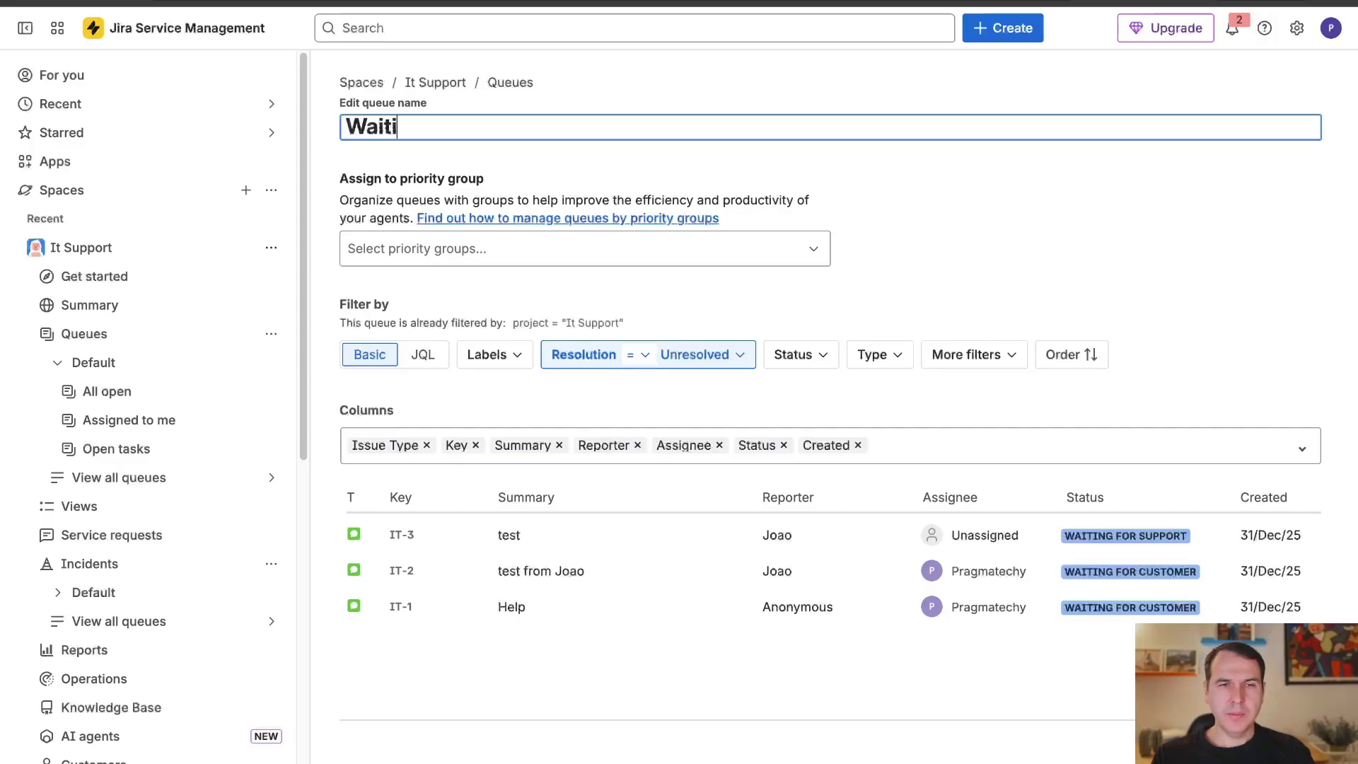
pyautogui.write('ng for Customer')
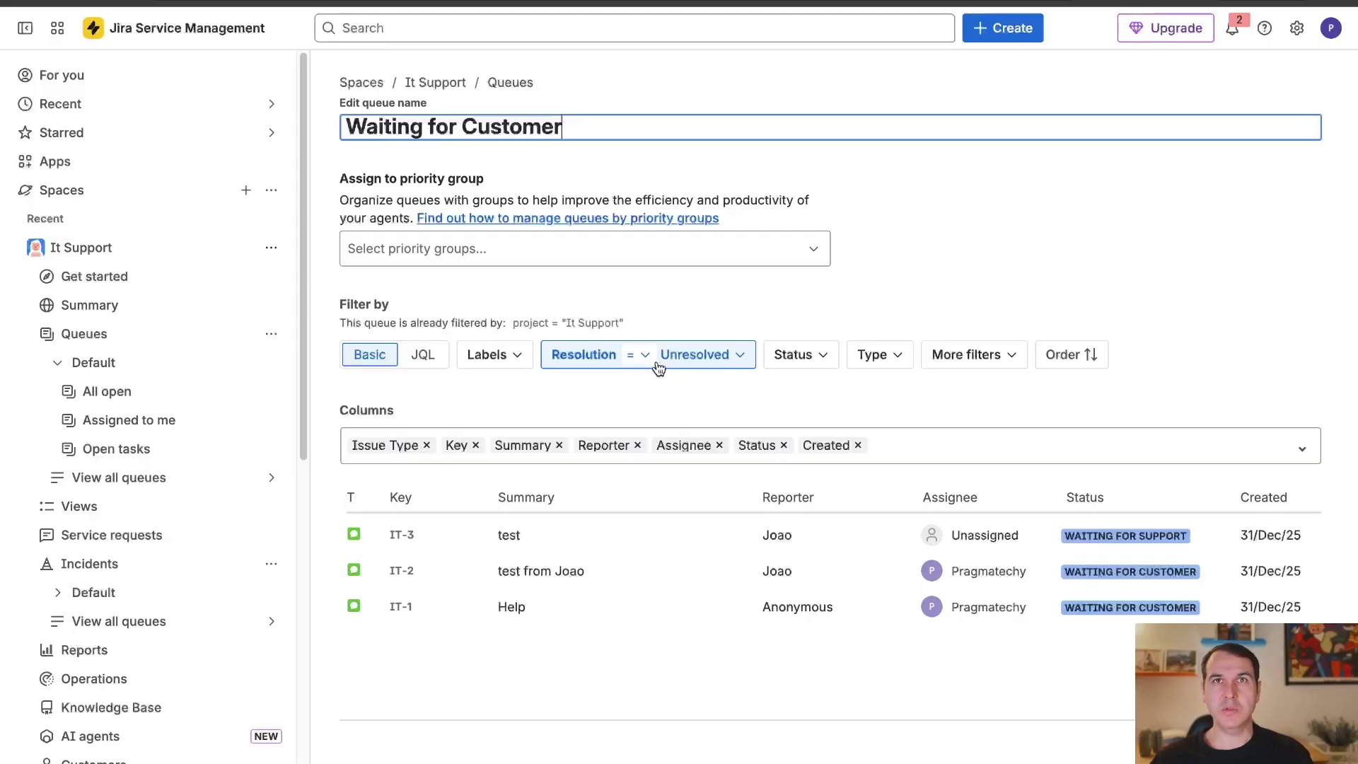
# Step: Filter the Waiting for Customer queue by the Waiting for customer status and create the queue
pyautogui.click(796, 354)
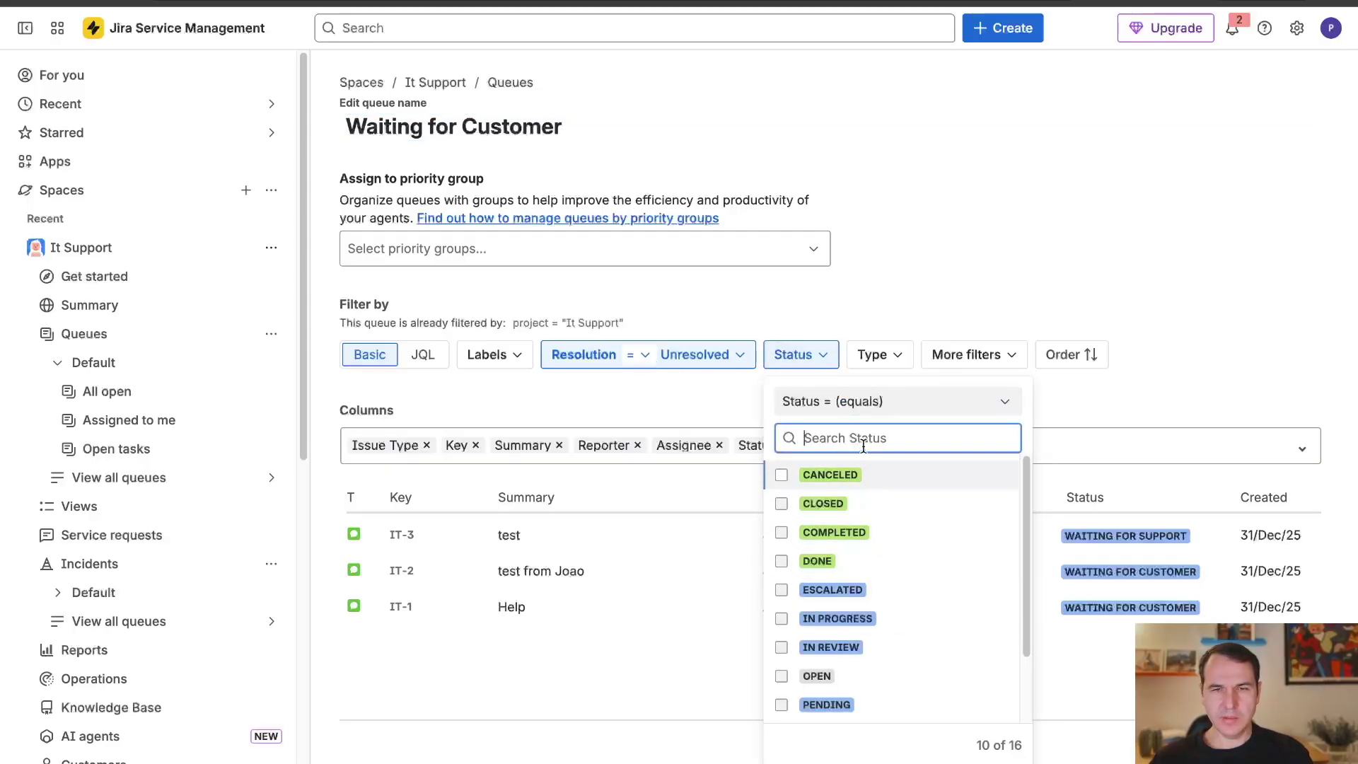
pyautogui.write('wai')
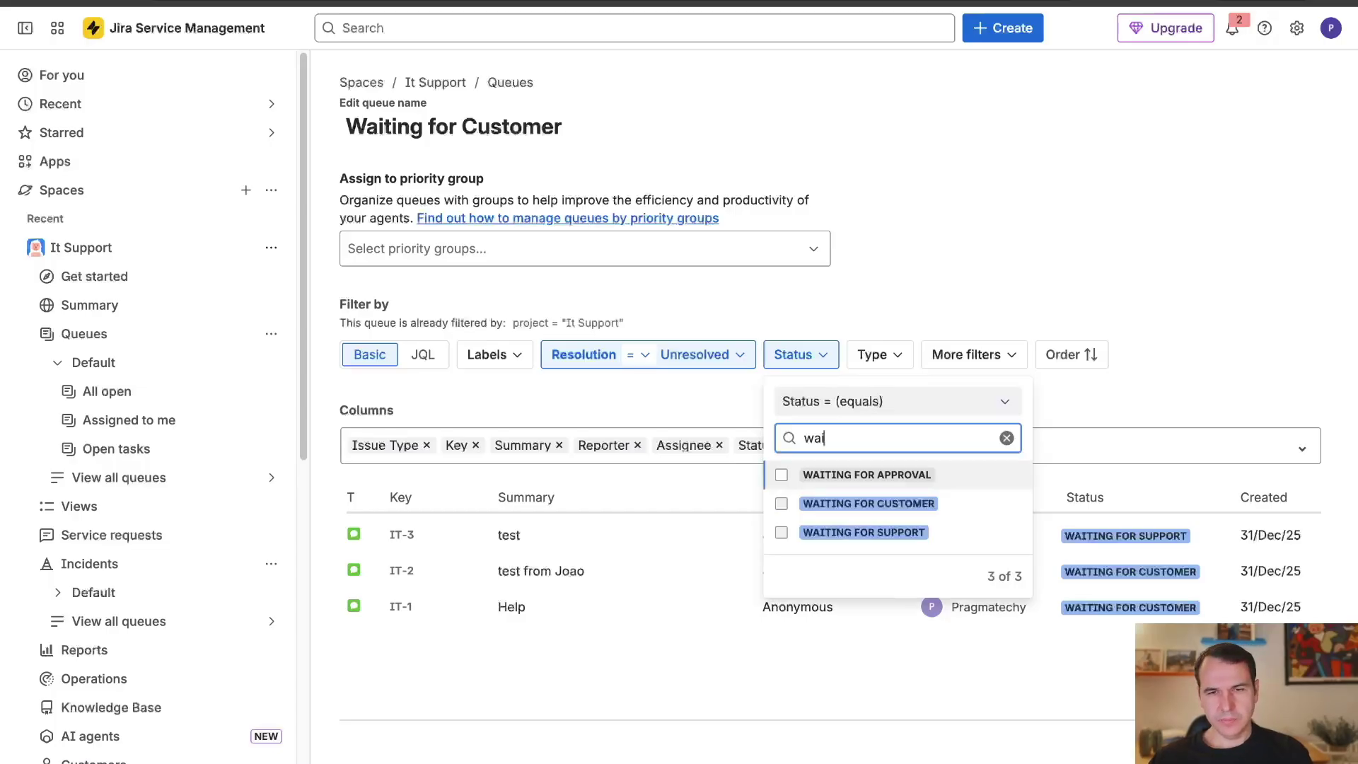
pyautogui.click(894, 504)
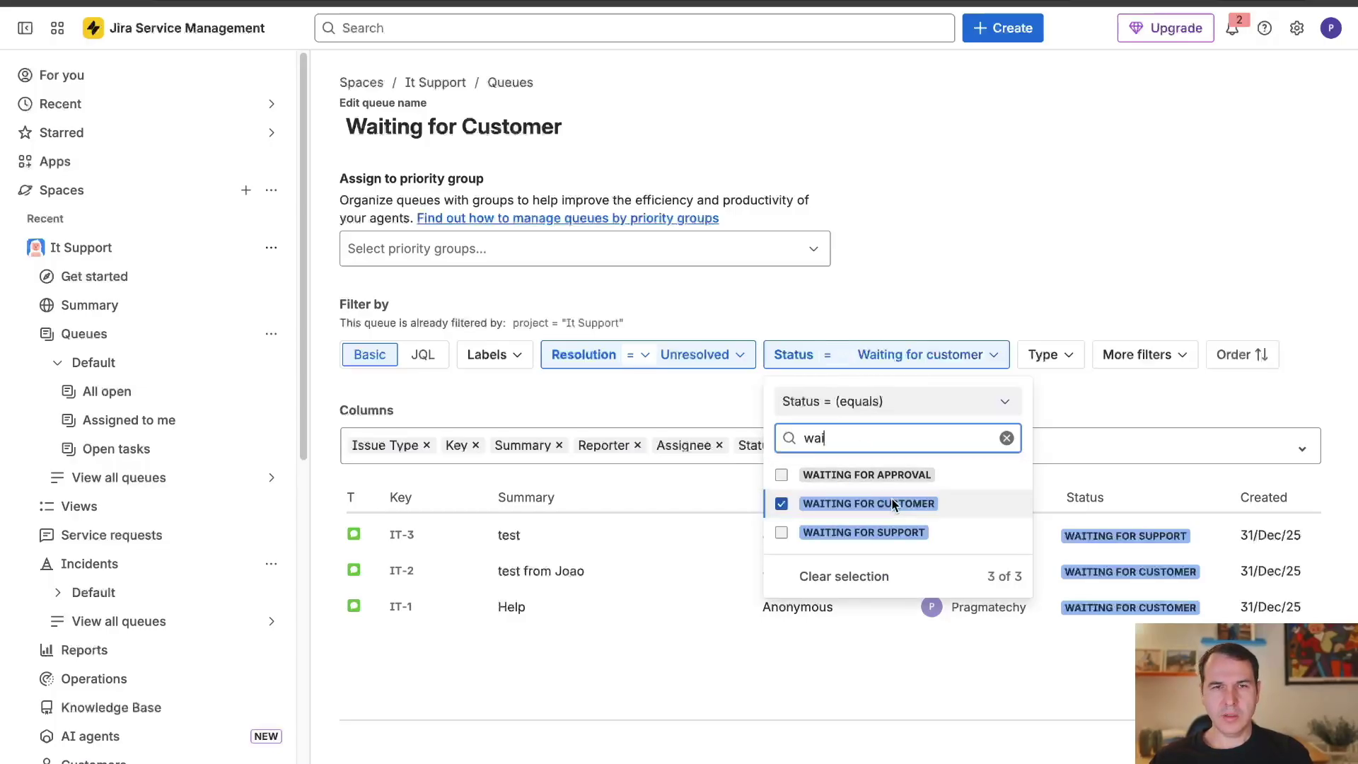
pyautogui.click(1037, 309)
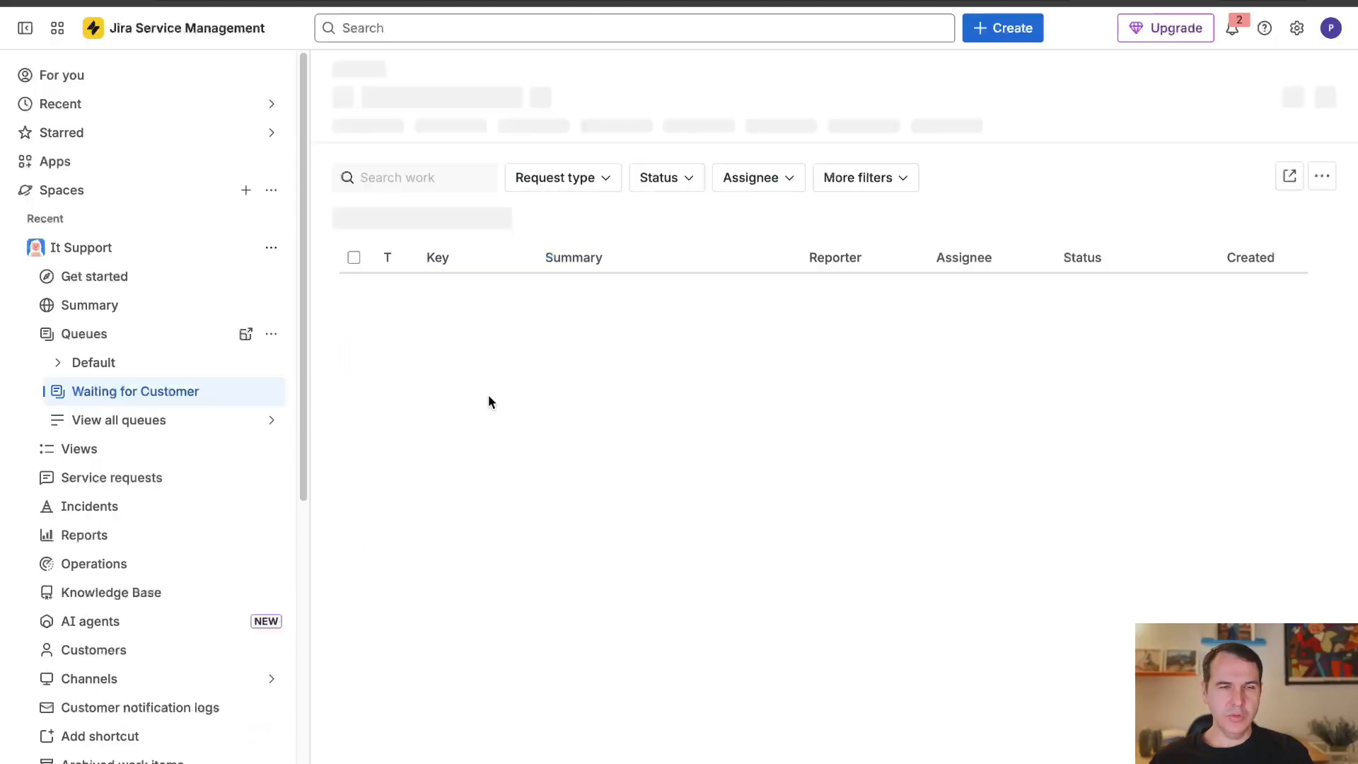
# Step: Star the Waiting for Customer and All open queues and view the requests in each
pyautogui.click(139, 370)
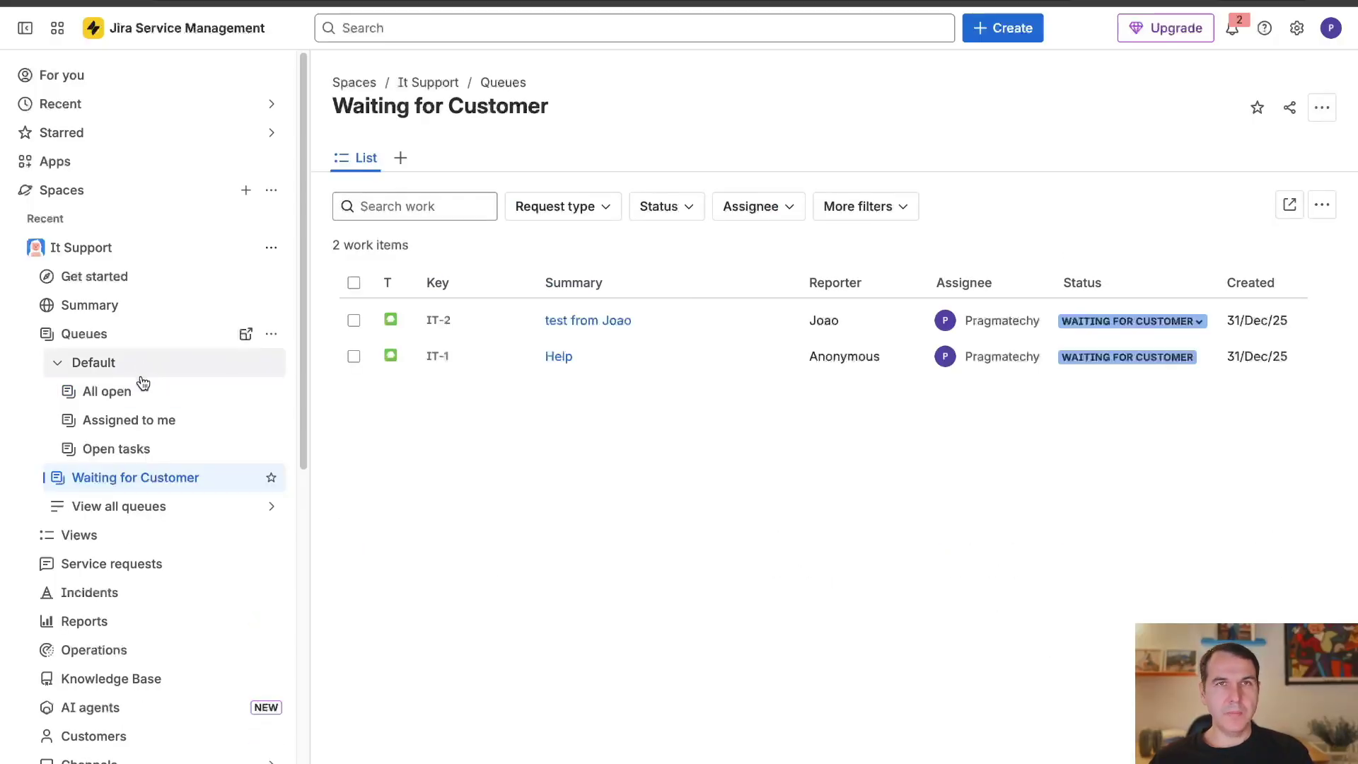
pyautogui.click(271, 476)
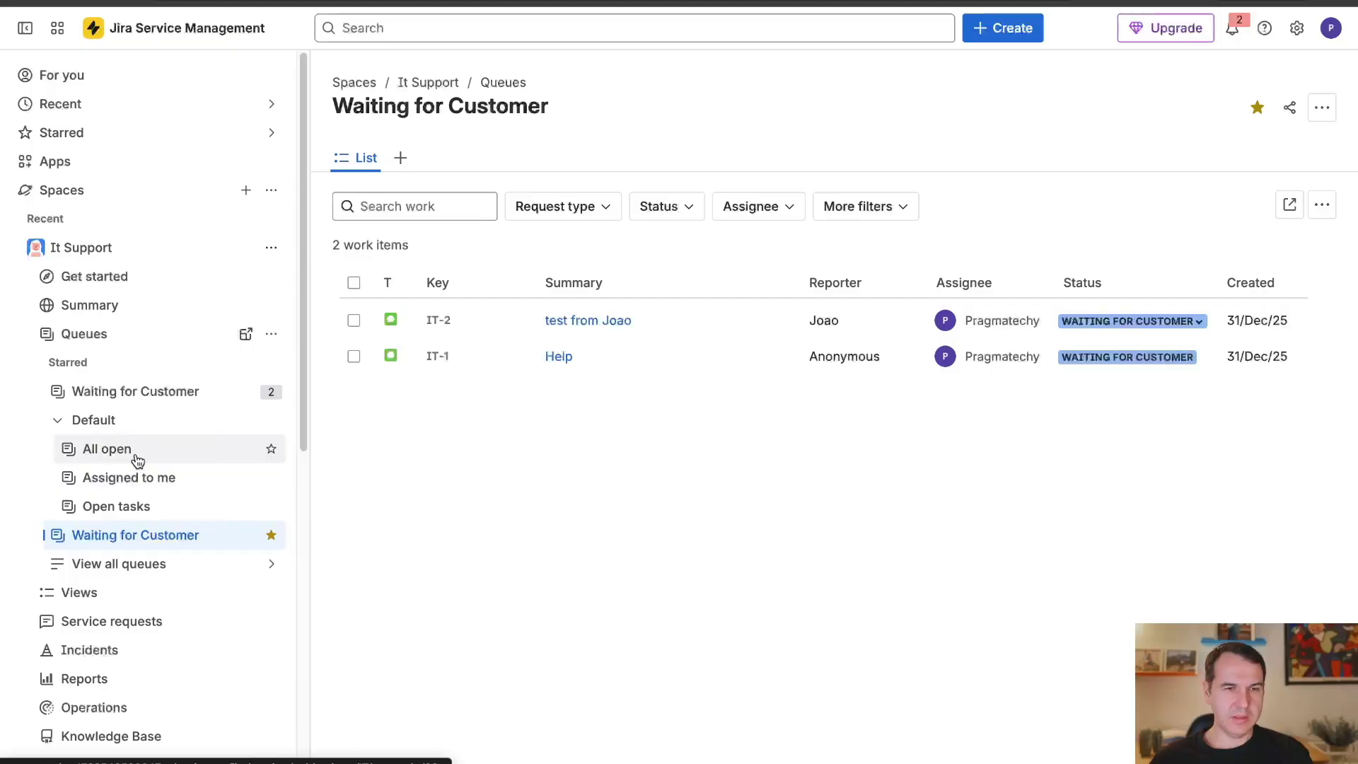
pyautogui.click(271, 448)
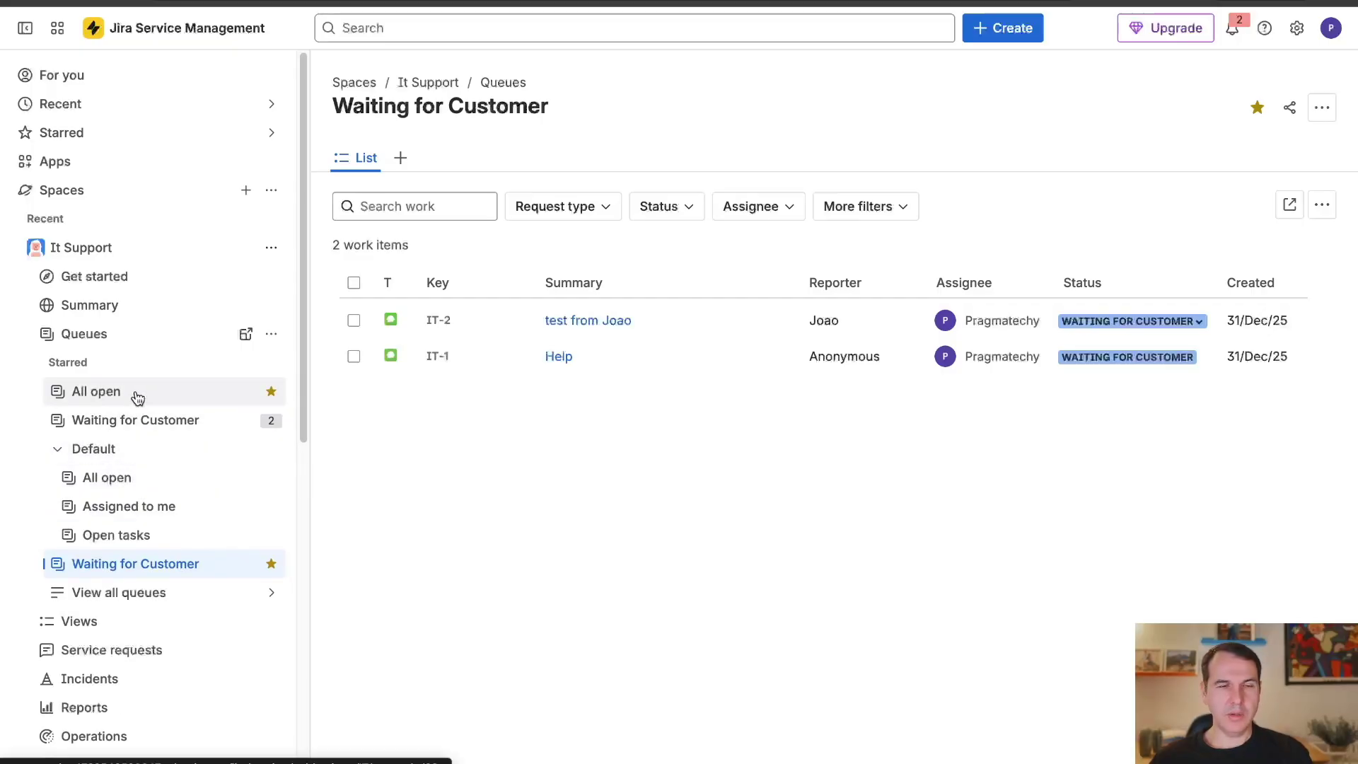
pyautogui.click(168, 422)
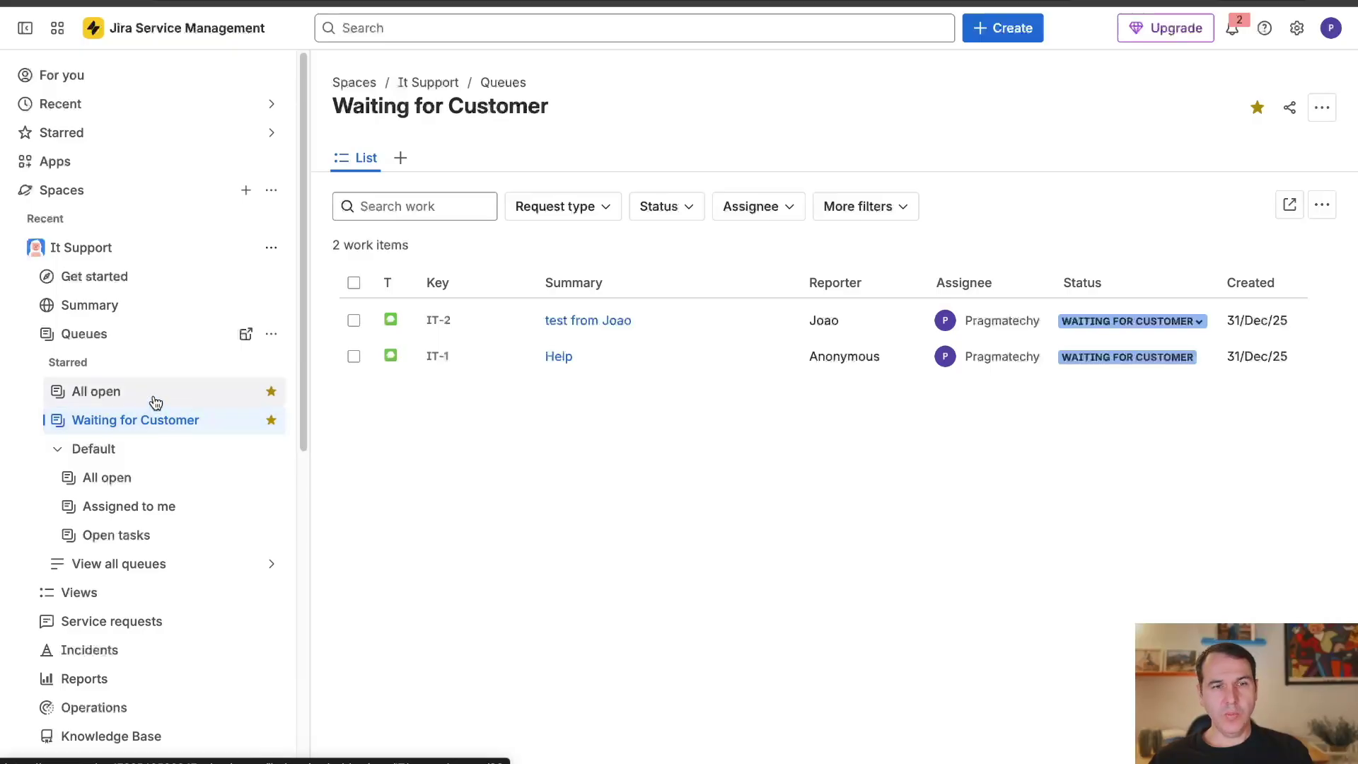
pyautogui.click(156, 400)
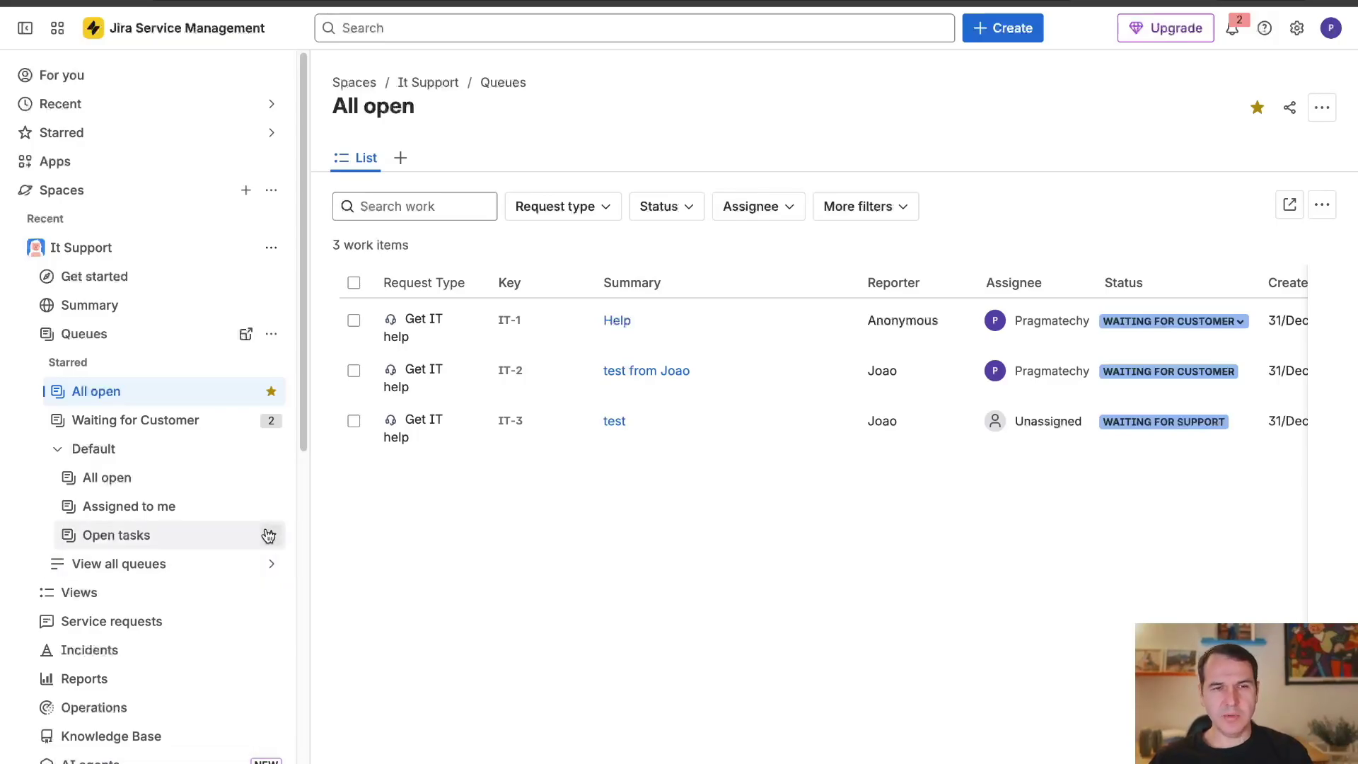
# Step: Start another queue in the It Support queue settings and name it Waiting for support
pyautogui.click(271, 334)
pyautogui.click(351, 370)
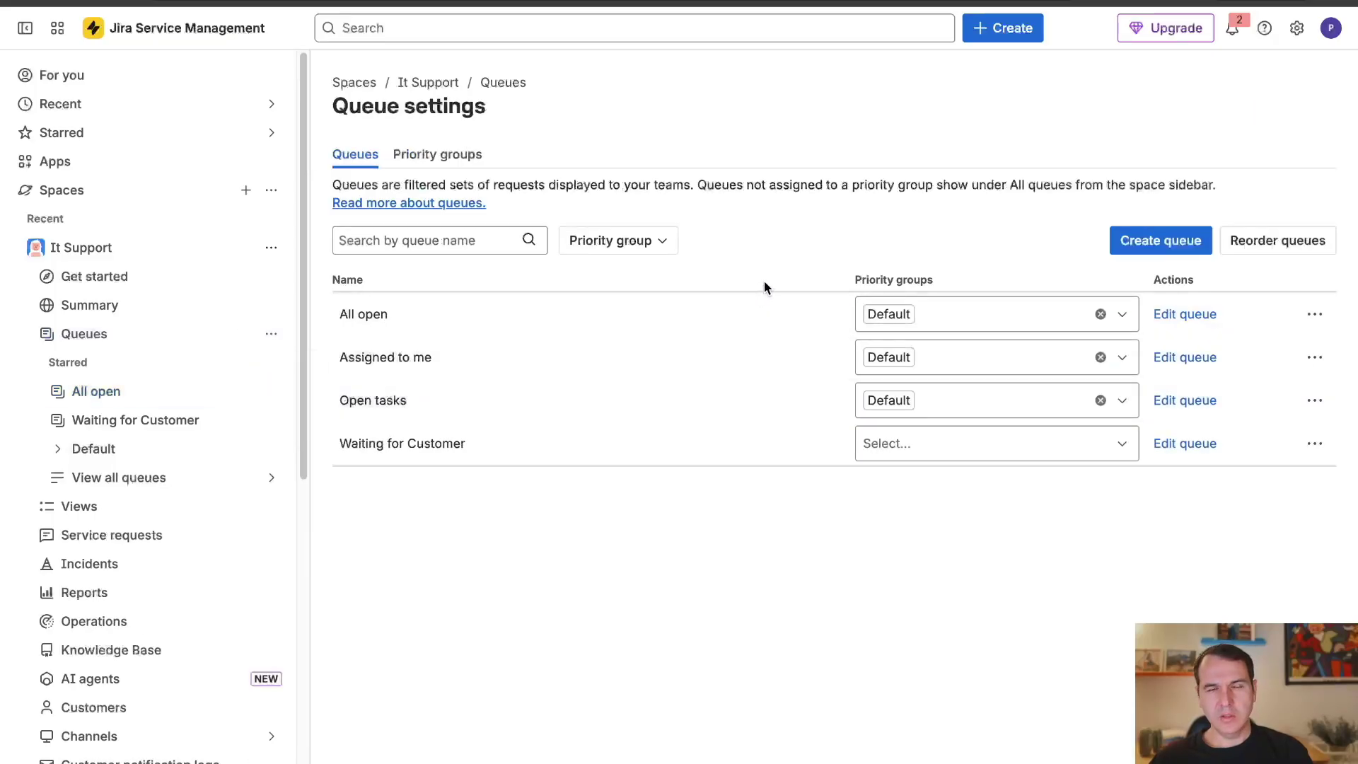
pyautogui.click(1160, 240)
pyautogui.click(533, 251)
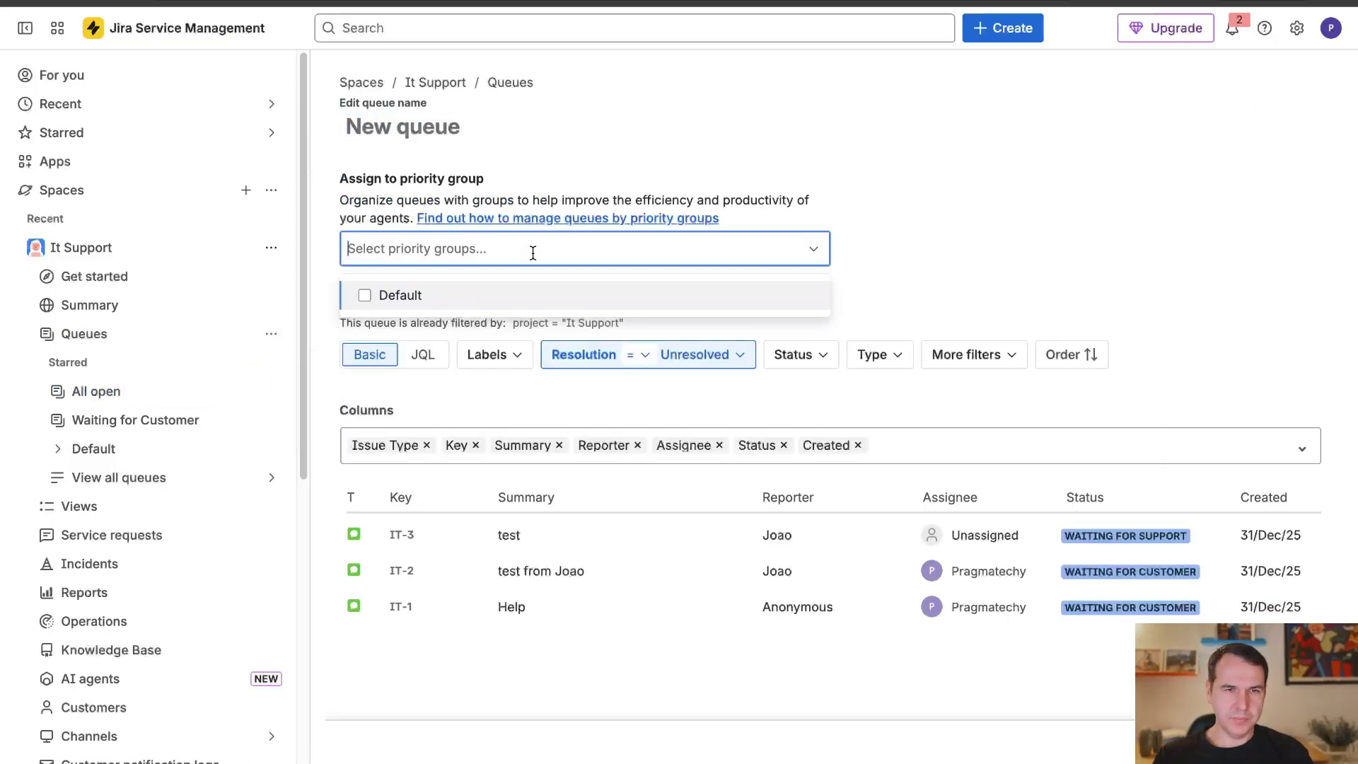
pyautogui.click(454, 128)
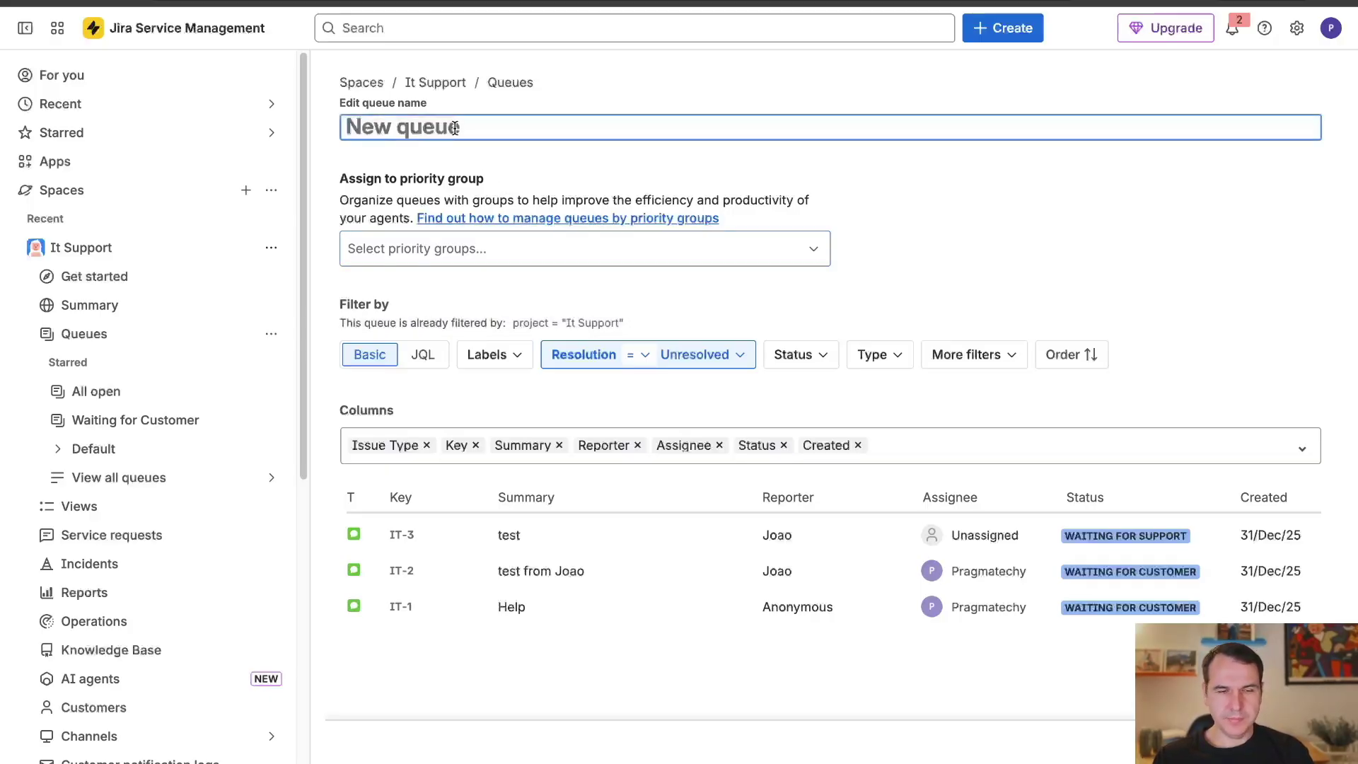
pyautogui.write('Wai')
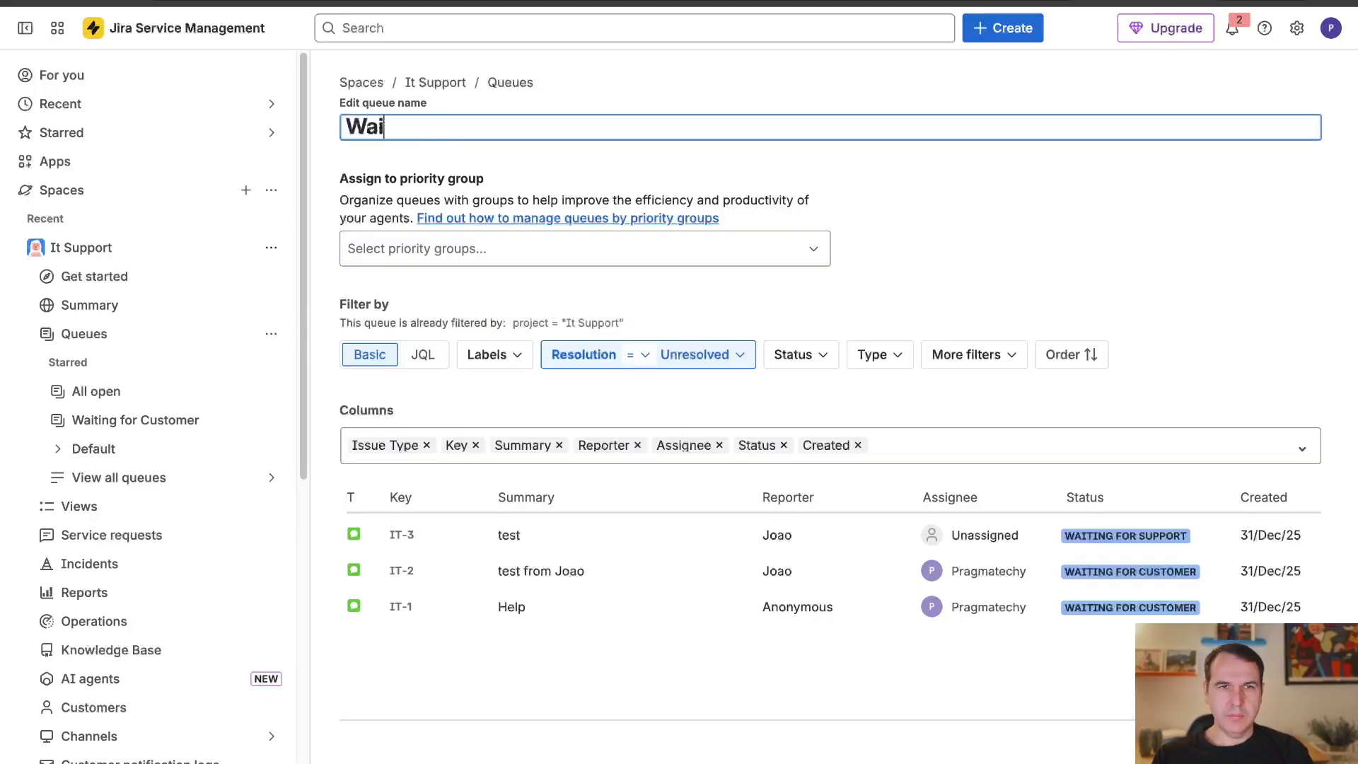
pyautogui.write('aing for support')
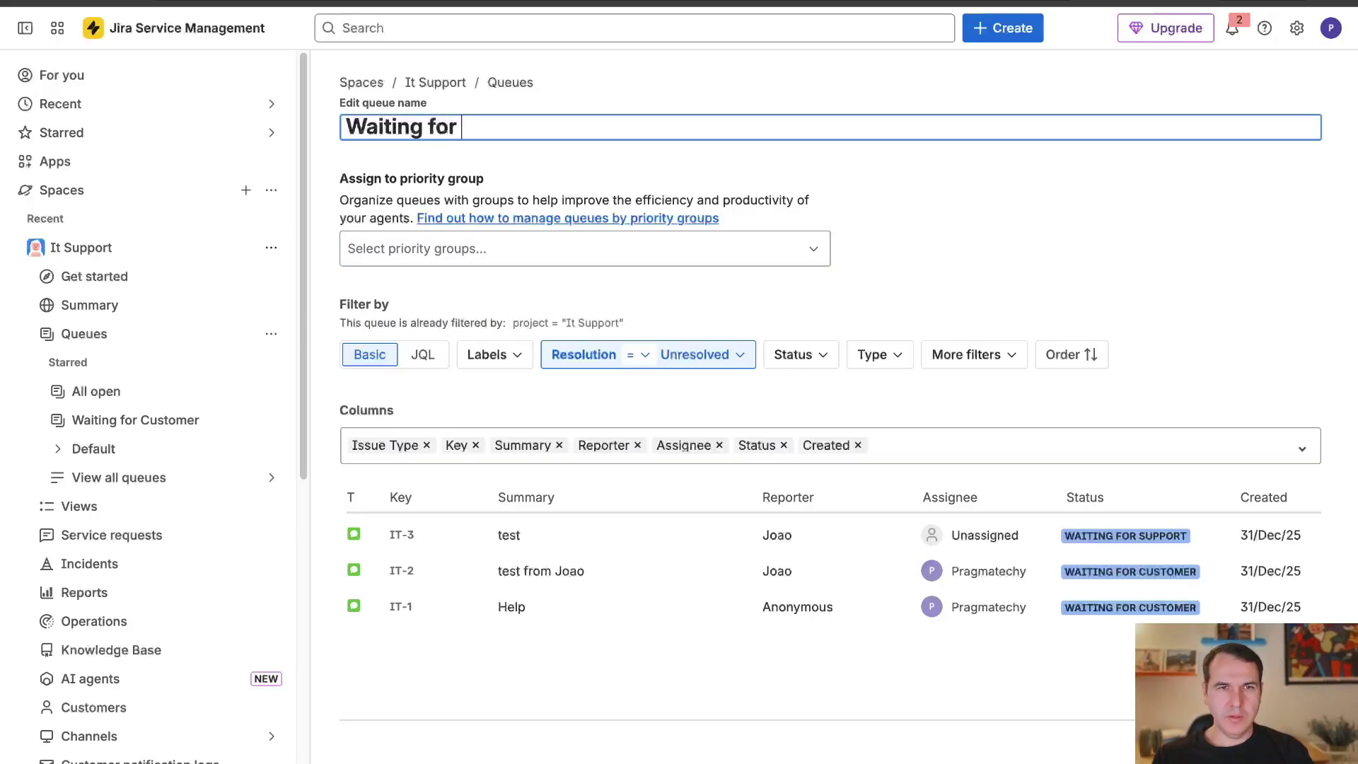
# Step: Filter the new queue by the Waiting for support status, create it and star it
pyautogui.click(872, 354)
pyautogui.click(826, 363)
pyautogui.write('wai')
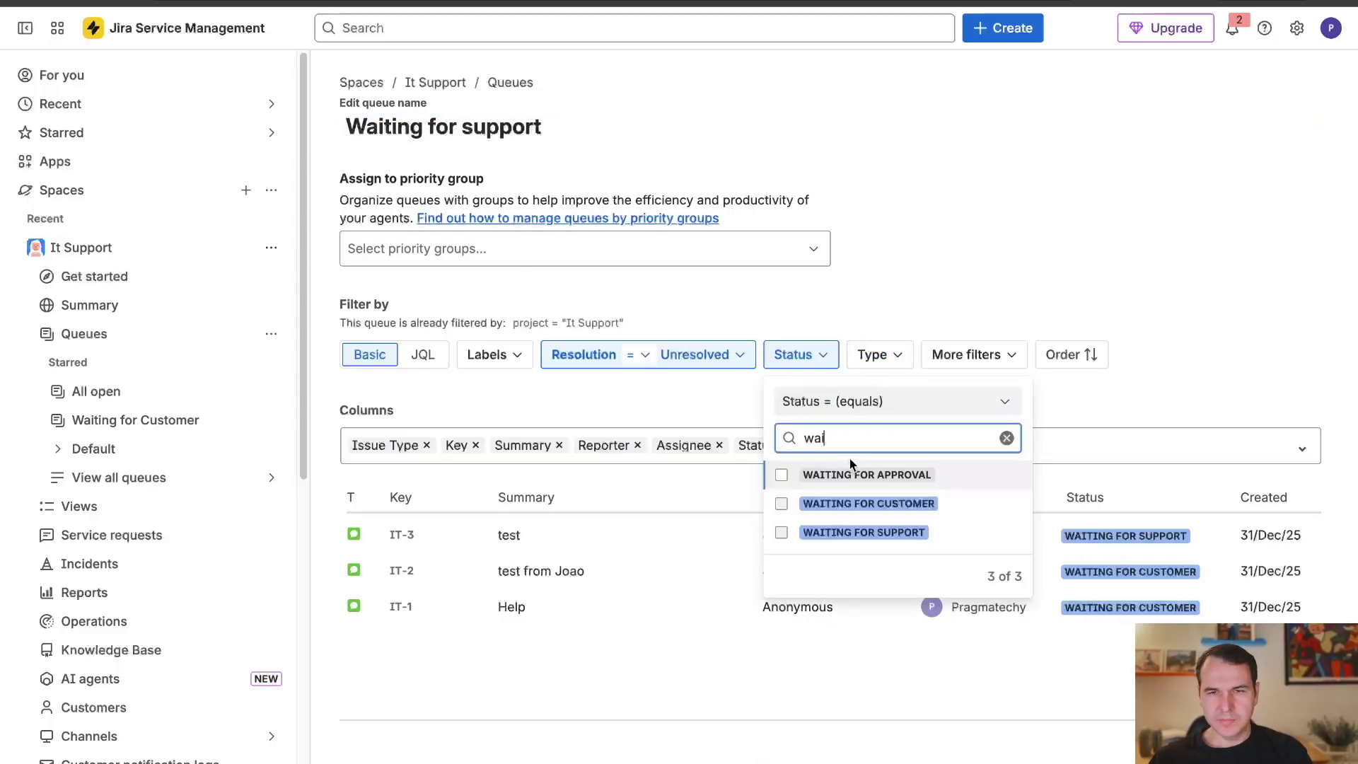
pyautogui.click(895, 532)
pyautogui.click(981, 234)
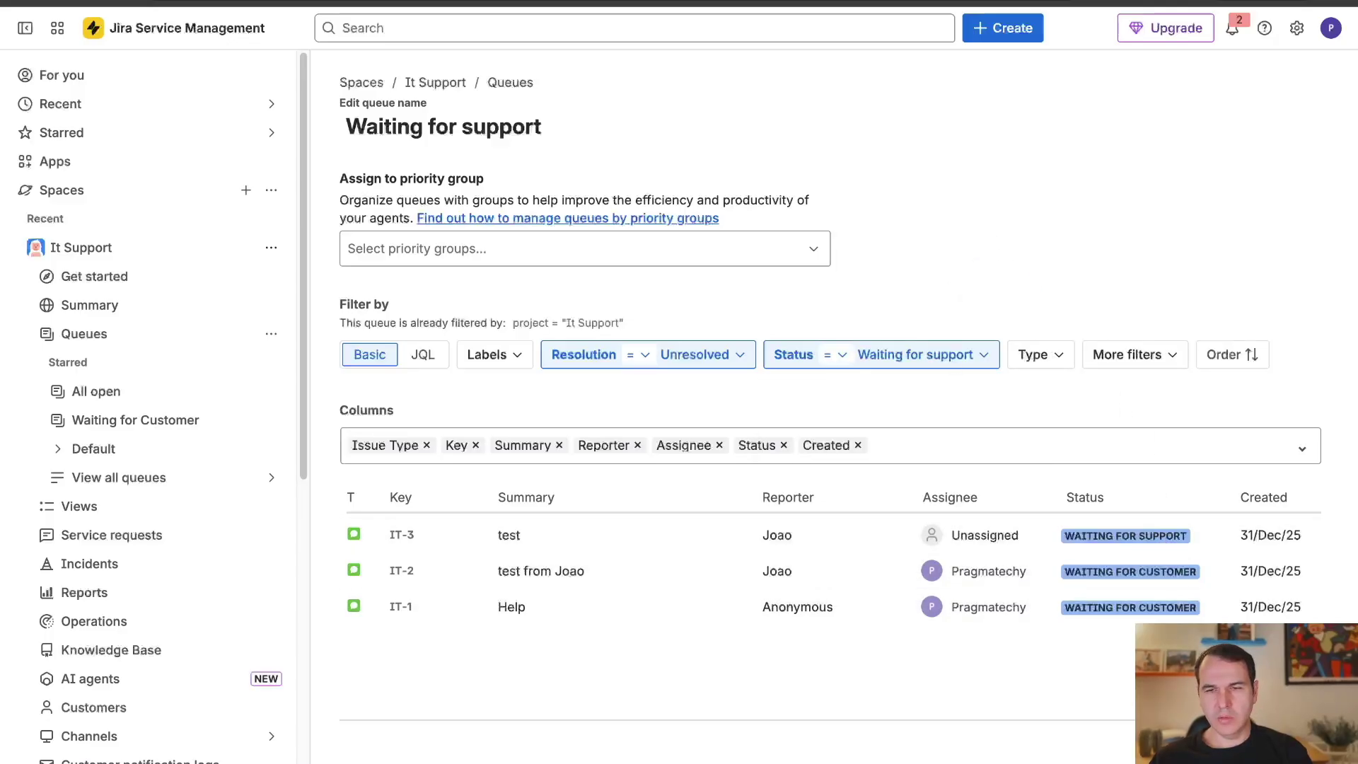
pyautogui.click(1248, 741)
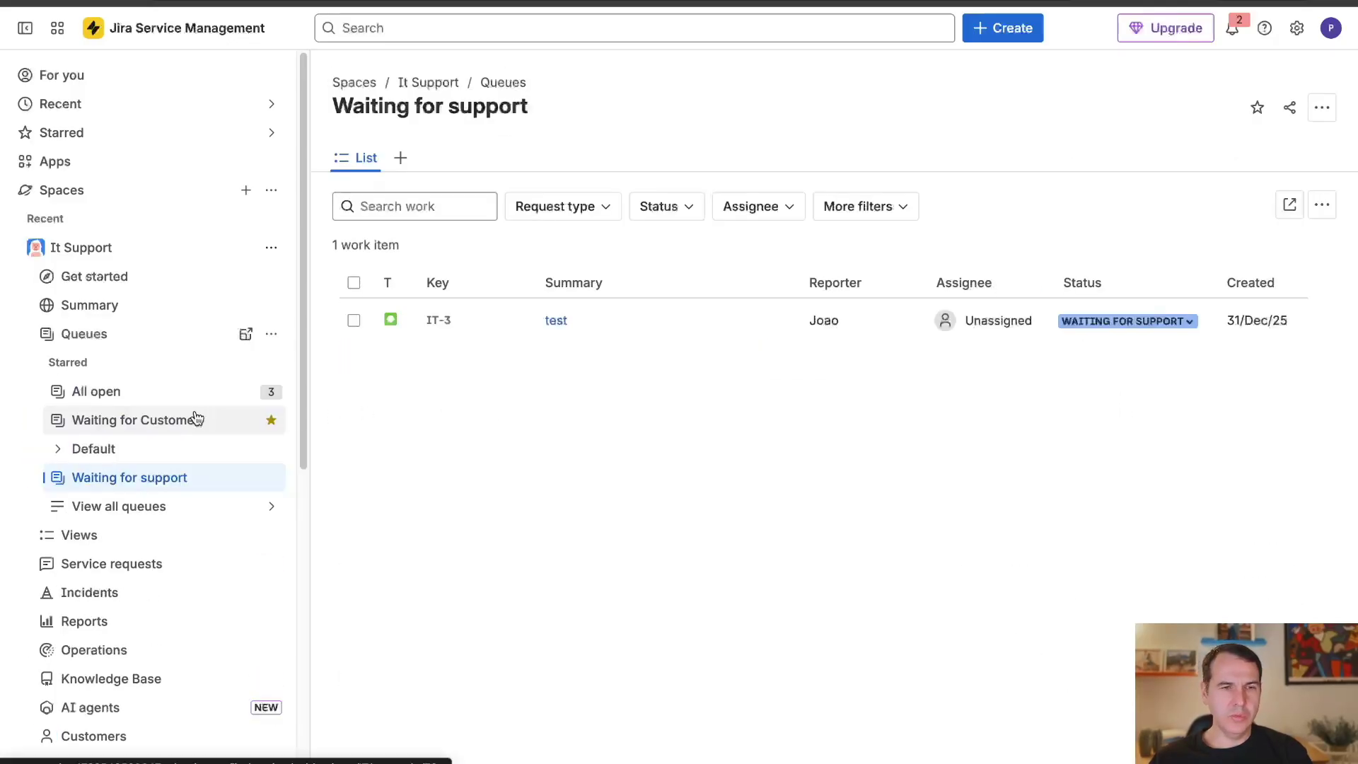
pyautogui.click(271, 477)
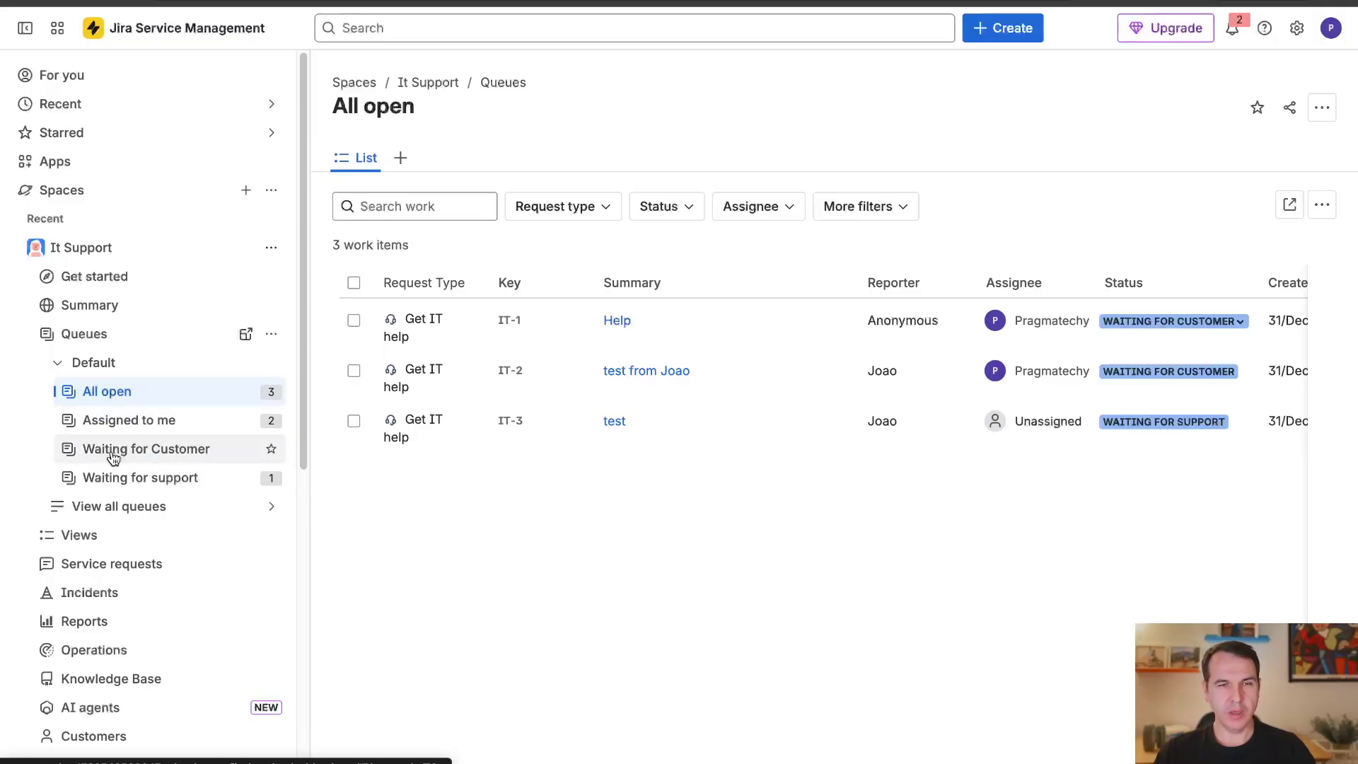
# Step: Open the test request IT-3 from the Waiting for support queue and review its workflow diagram
pyautogui.click(115, 477)
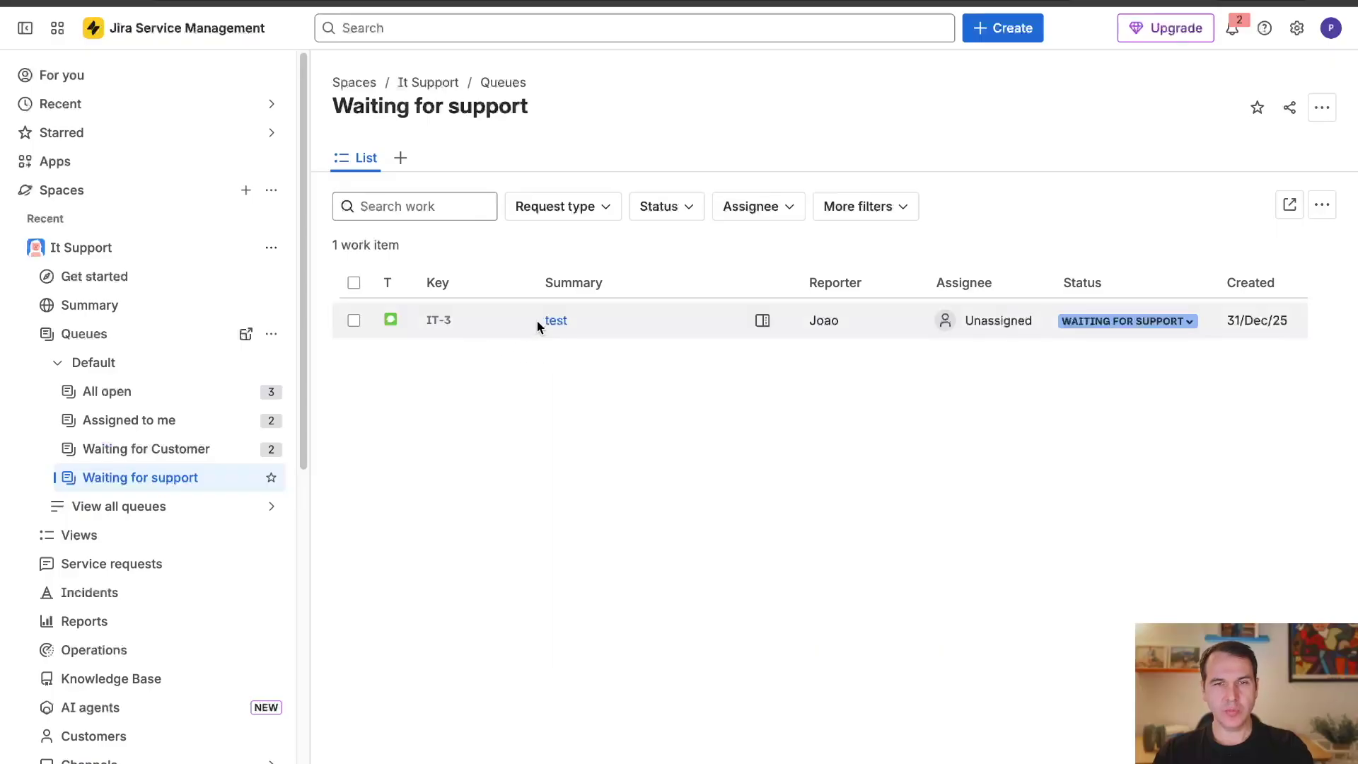
pyautogui.click(558, 322)
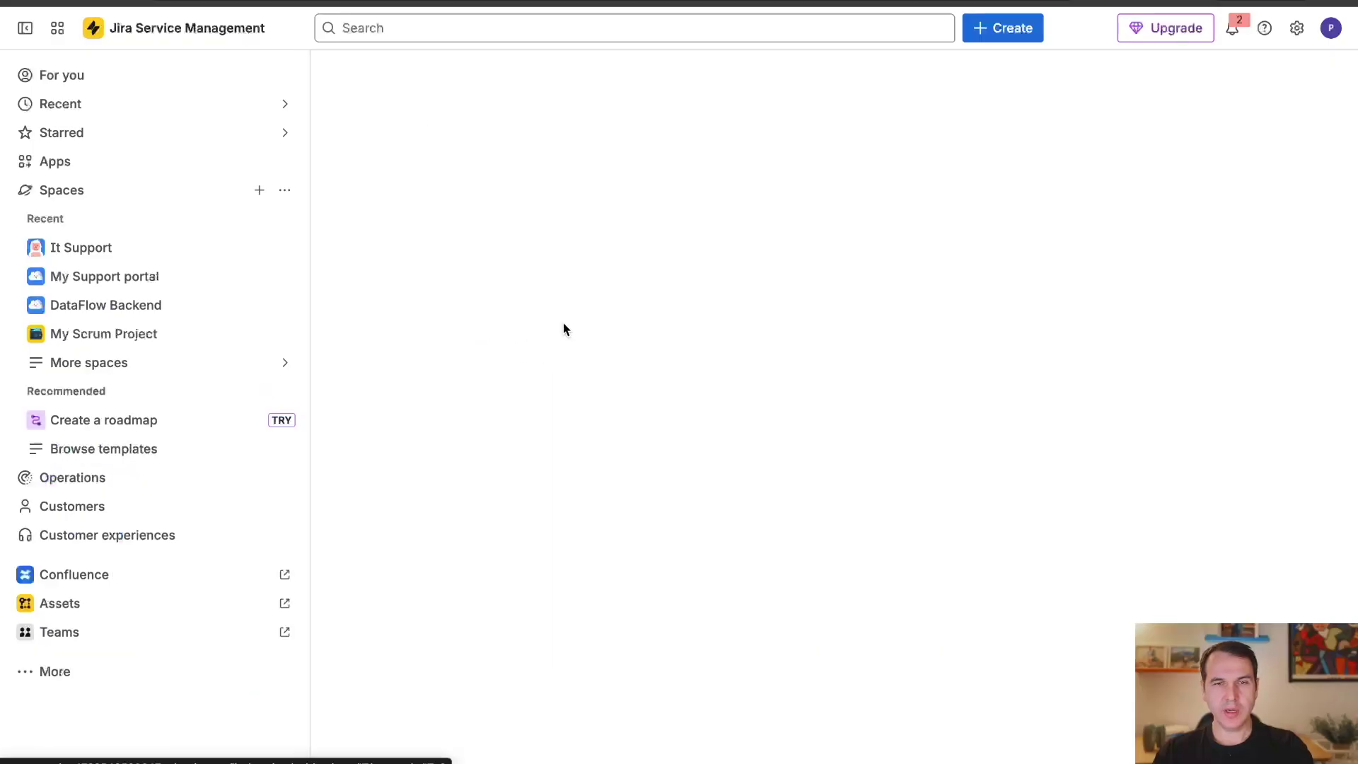
pyautogui.click(26, 29)
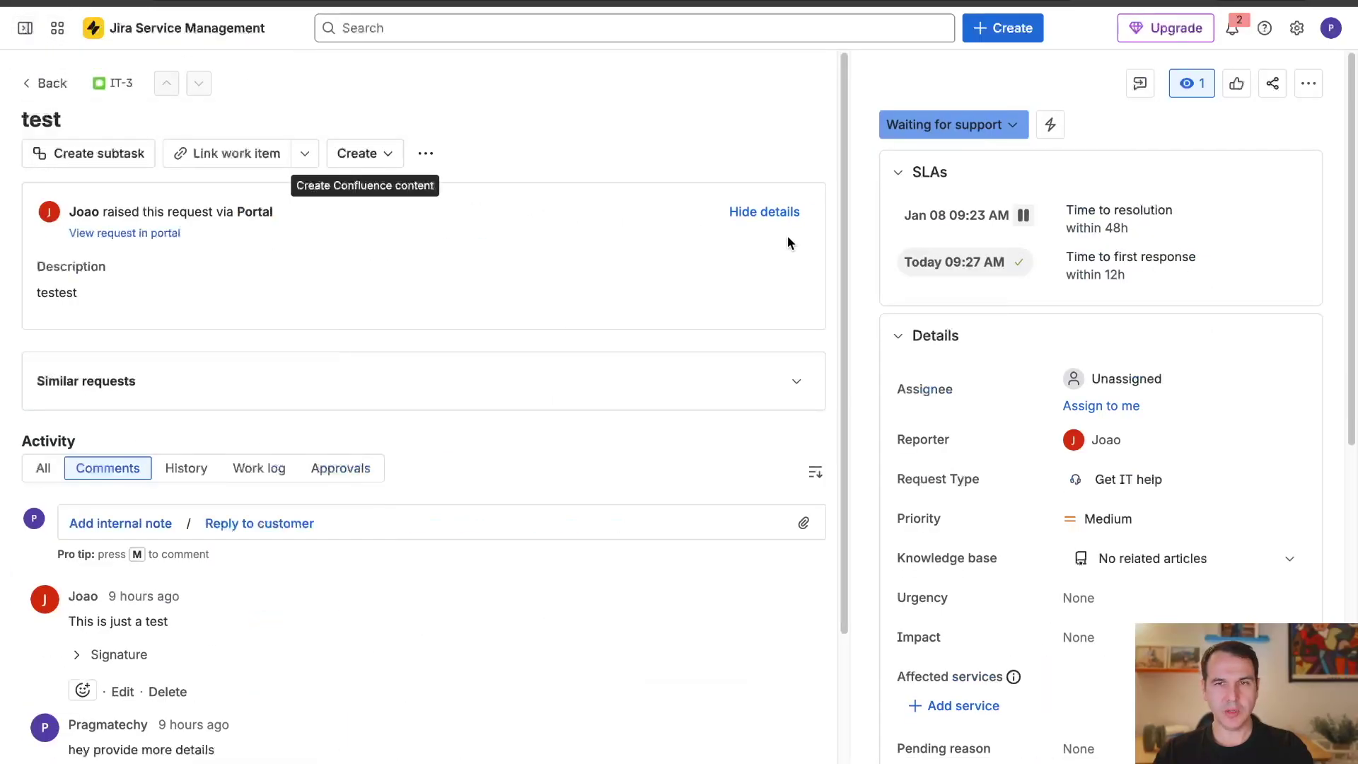
pyautogui.click(1005, 125)
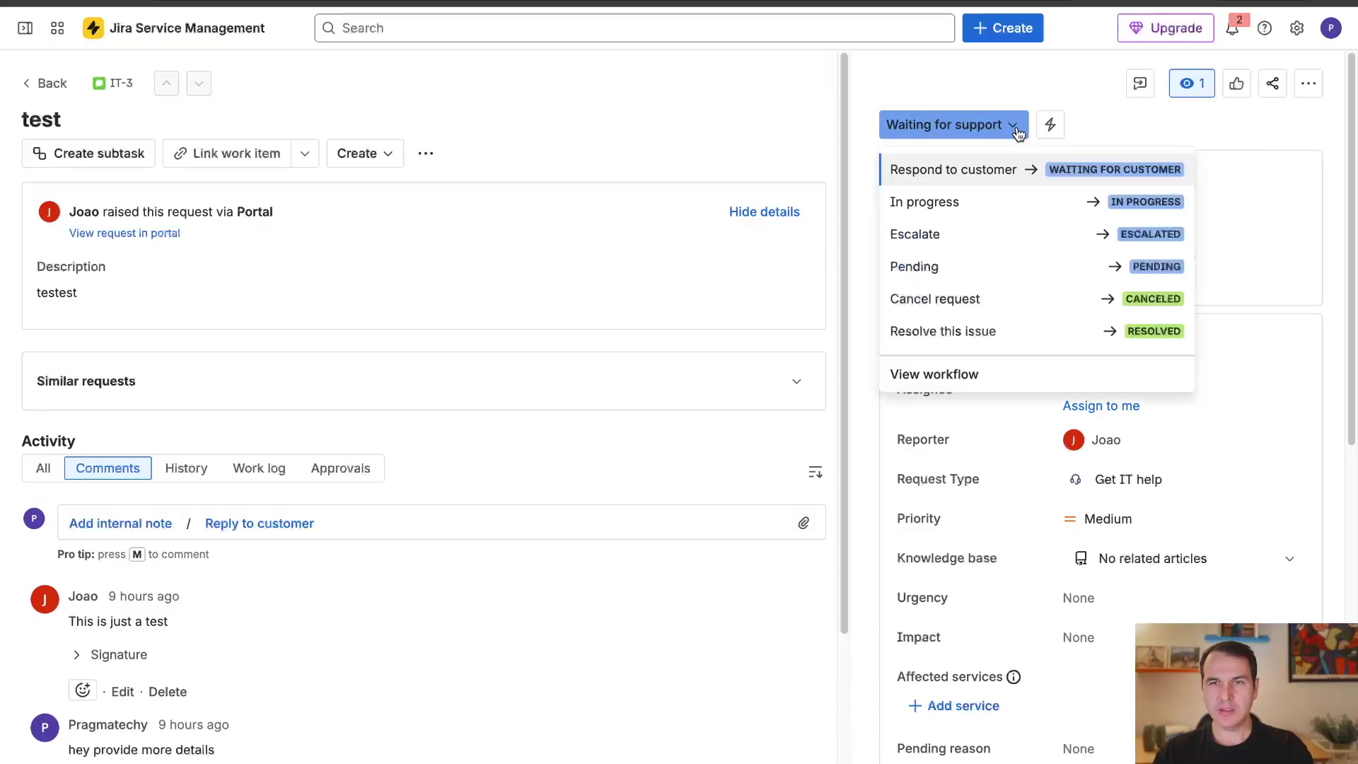
pyautogui.click(998, 382)
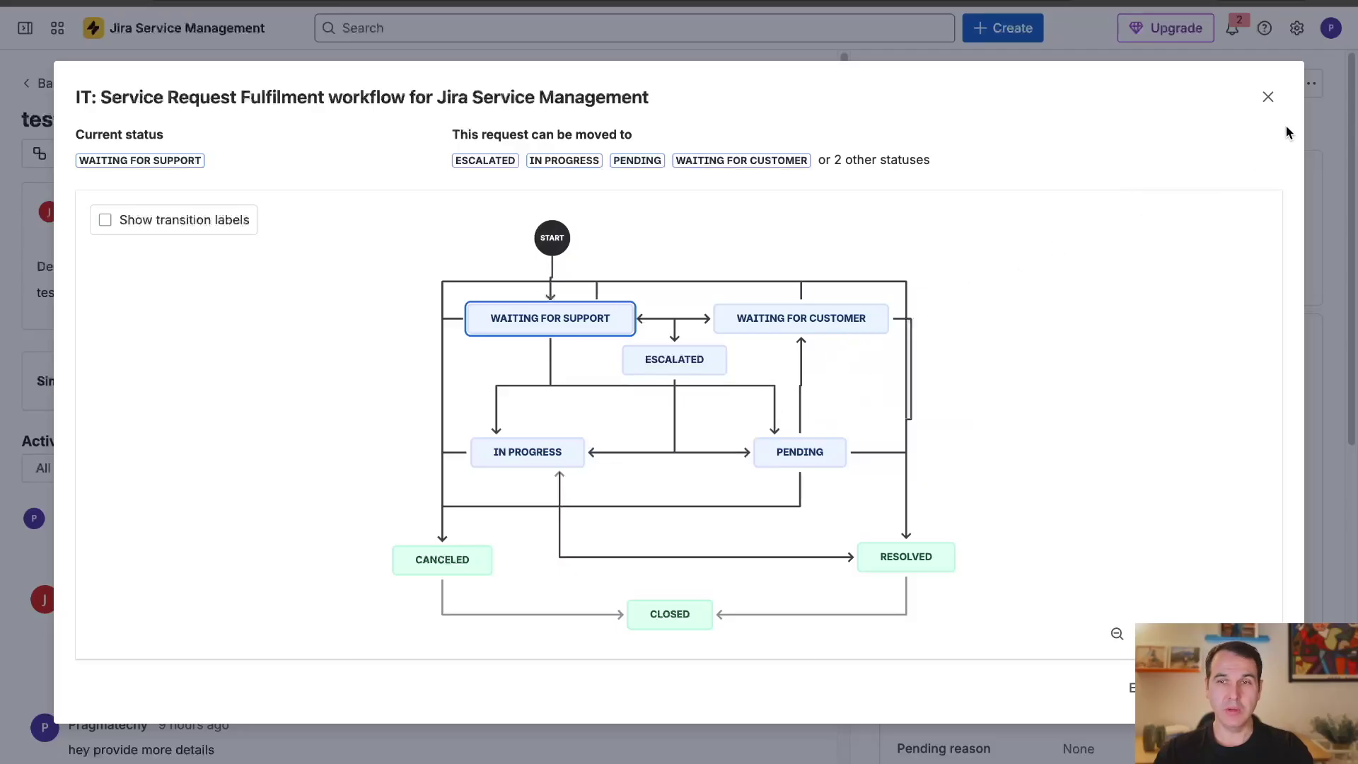
pyautogui.click(1263, 103)
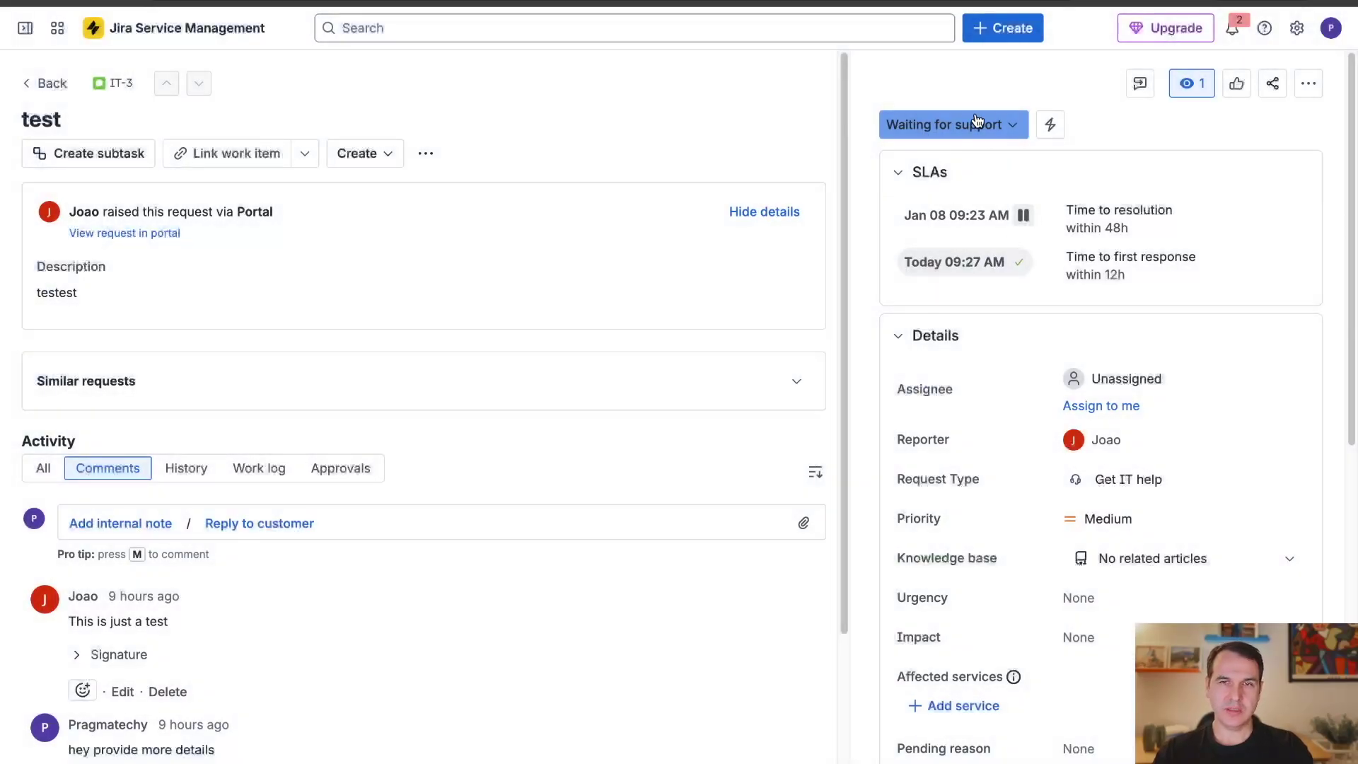
# Step: Escalate the test request without a comment and assign it to yourself
pyautogui.click(978, 126)
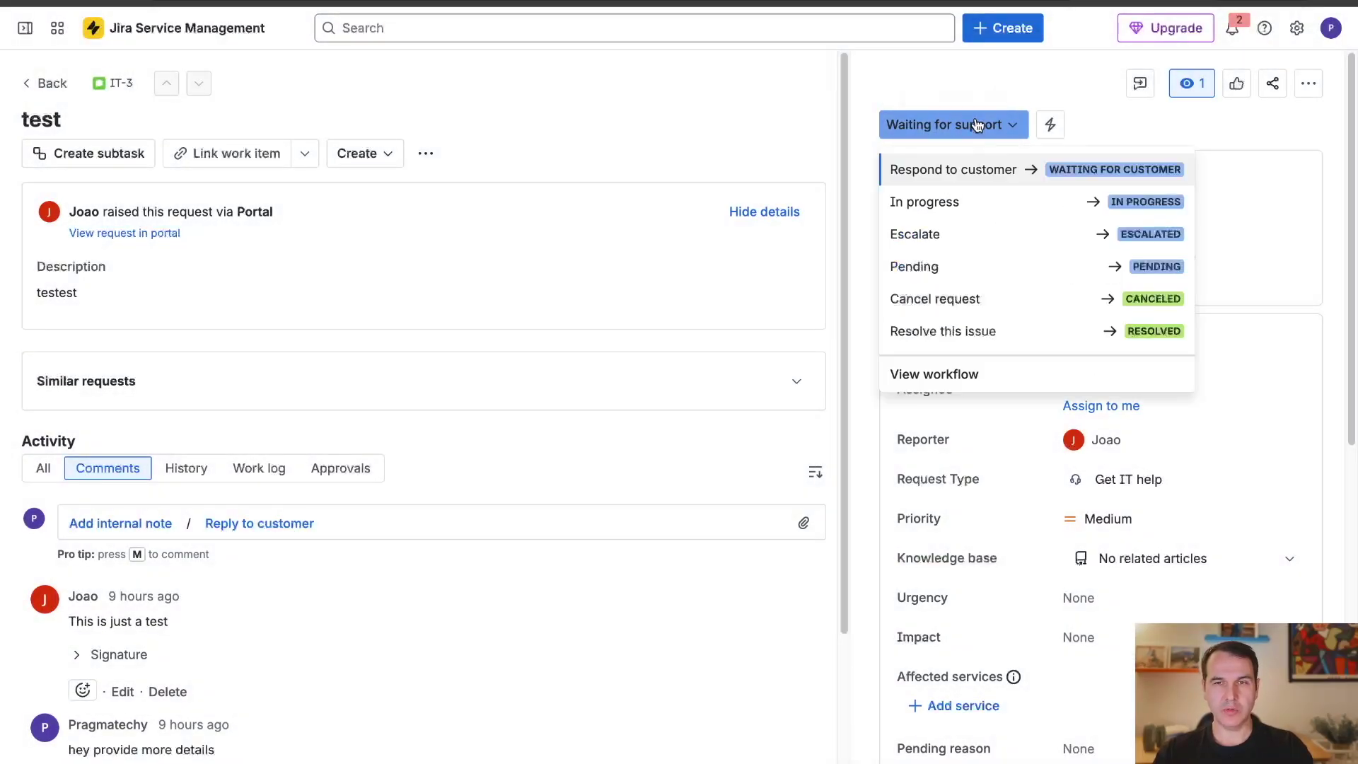
pyautogui.click(948, 236)
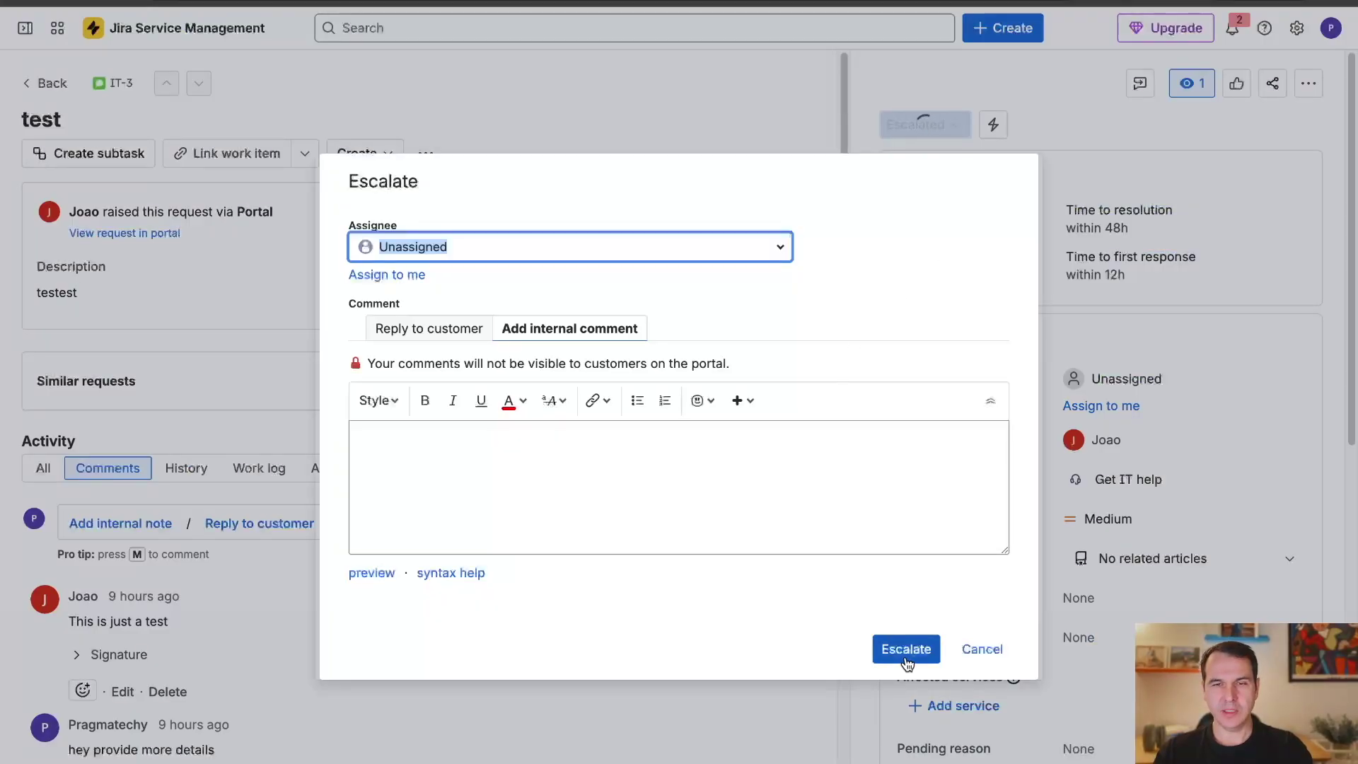
pyautogui.click(908, 656)
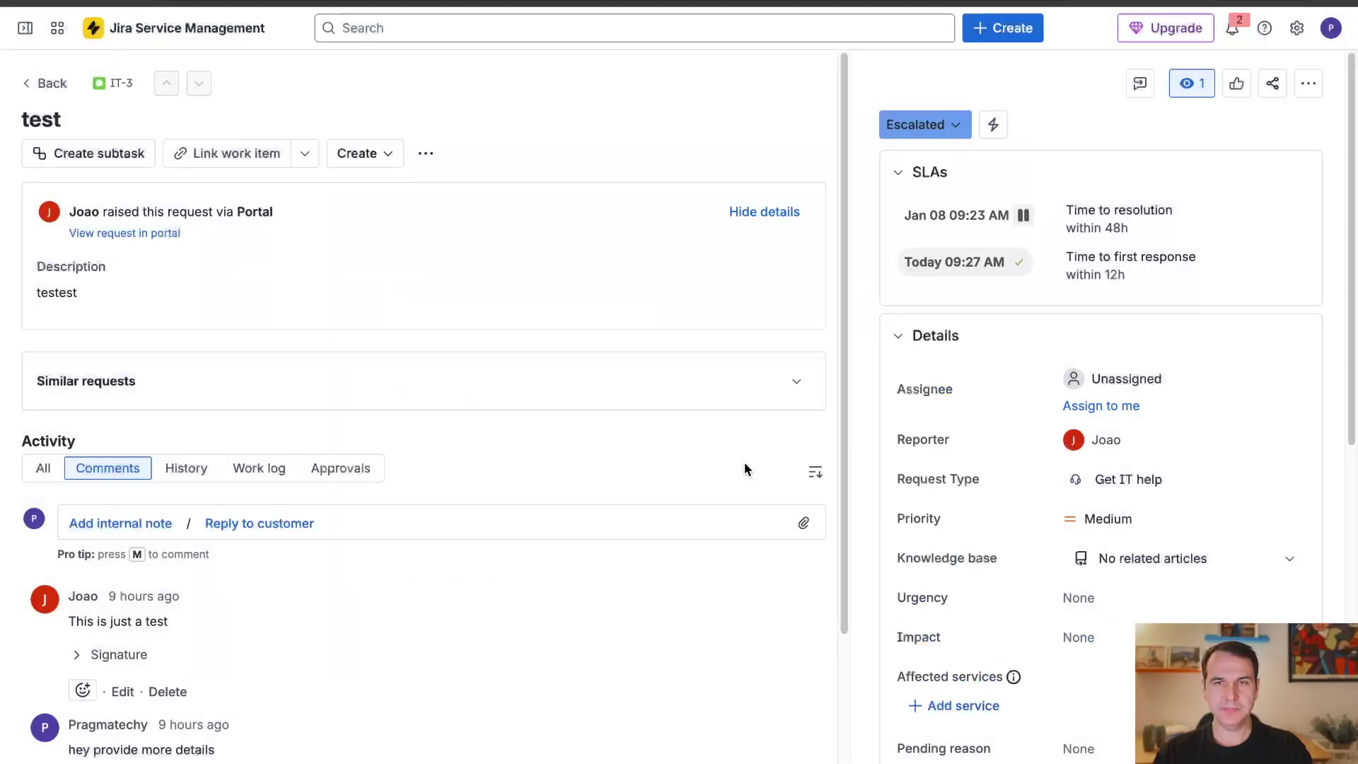
pyautogui.click(1114, 404)
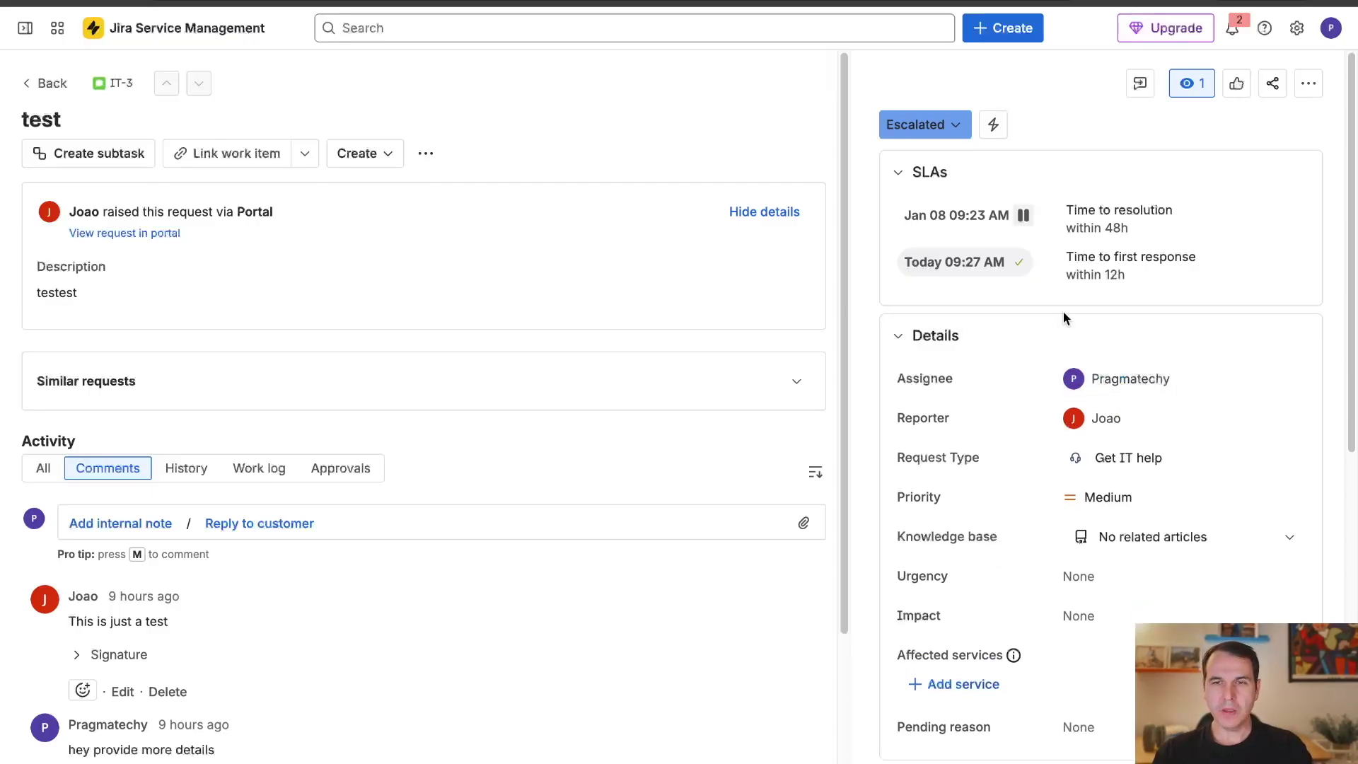
# Step: Check the workflow options for the escalated test request and move it to In progress
pyautogui.click(961, 133)
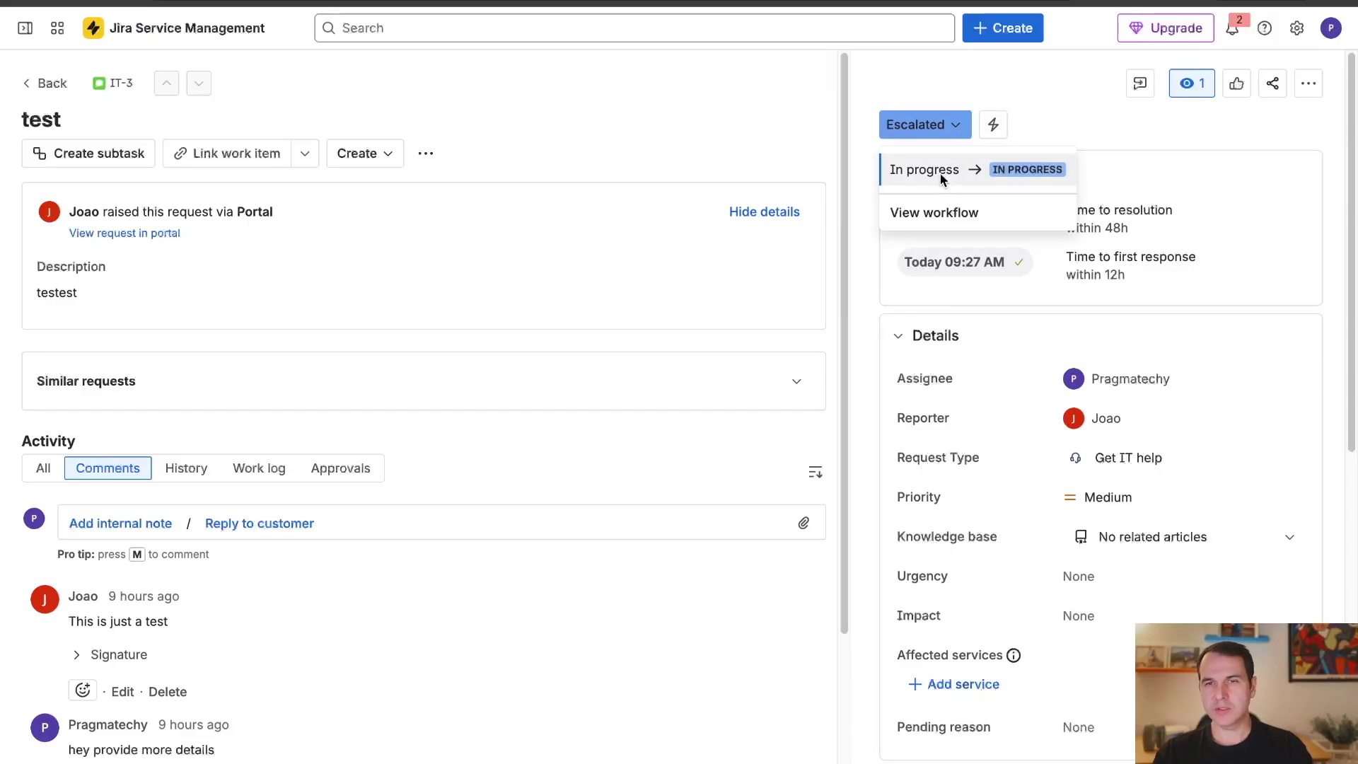
pyautogui.click(936, 223)
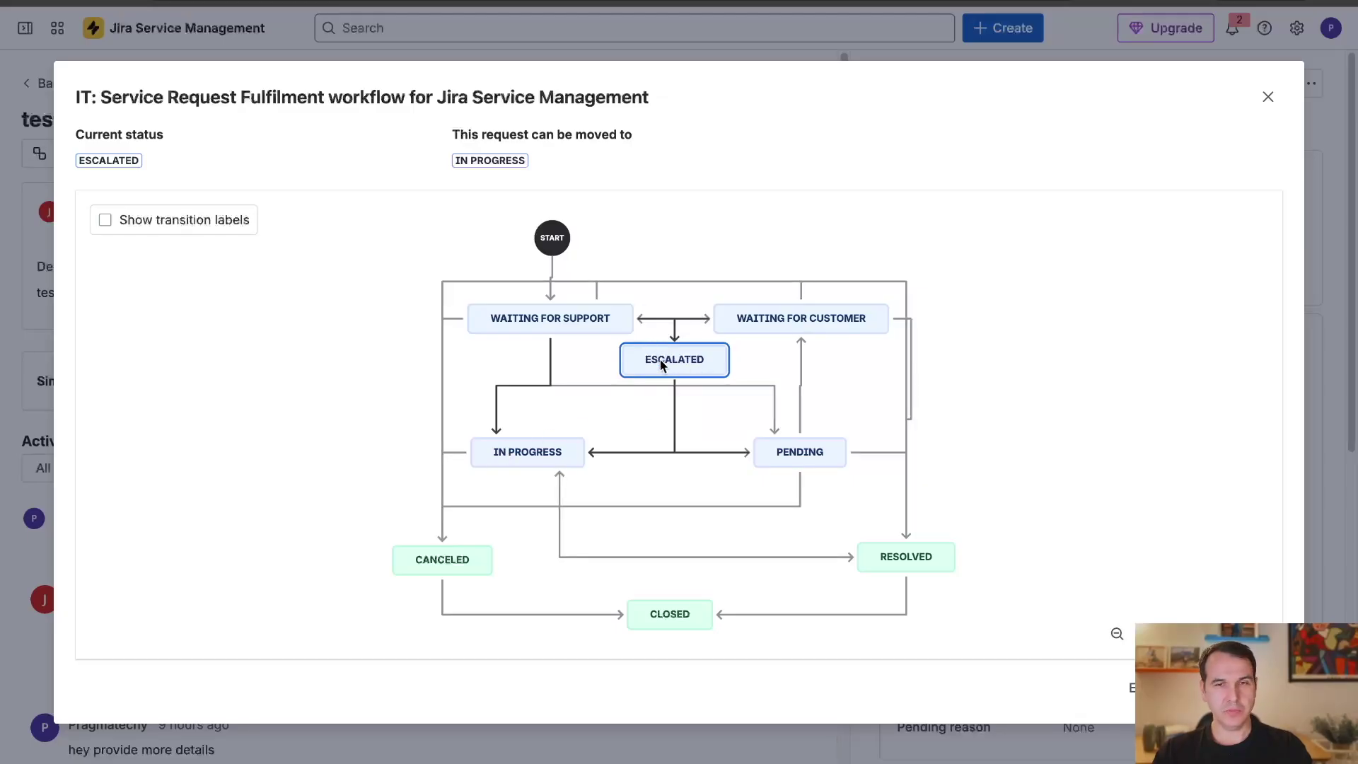
pyautogui.press('Escape')
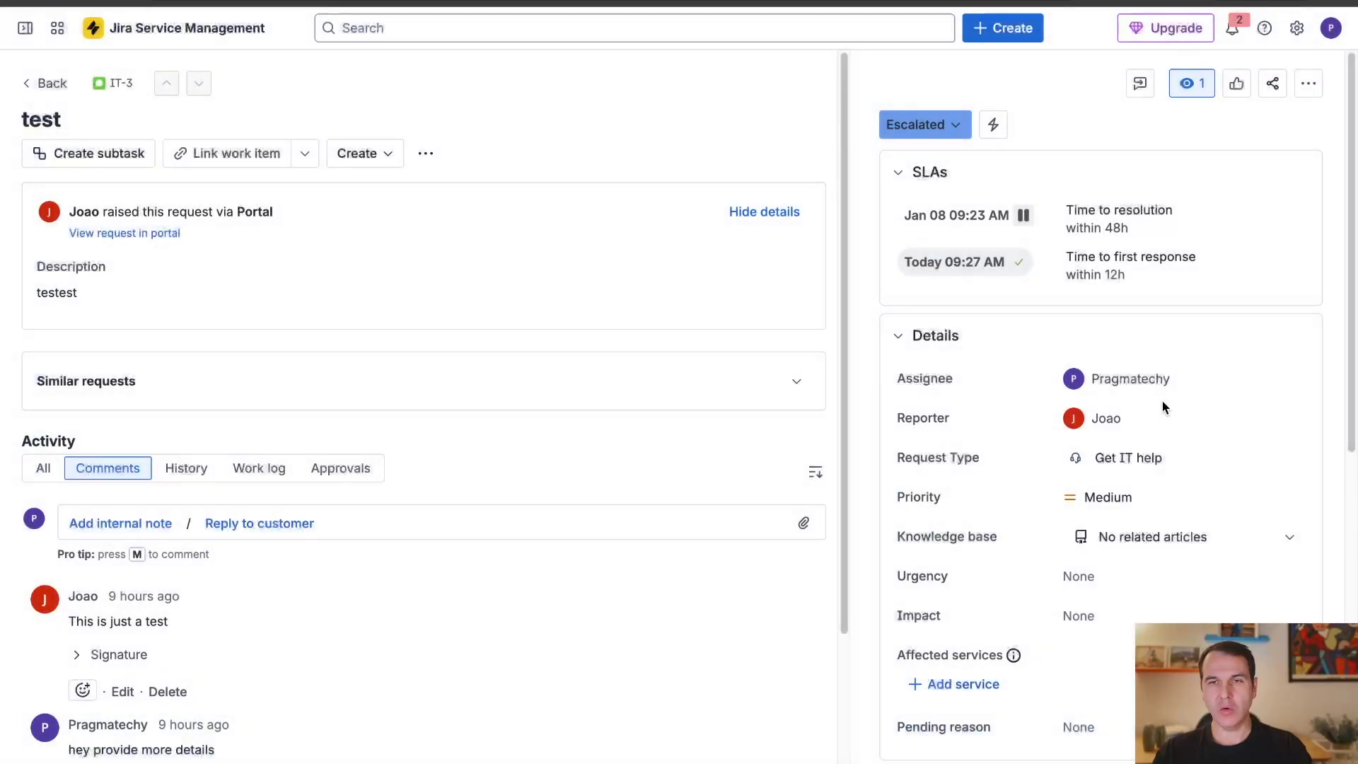
pyautogui.click(932, 127)
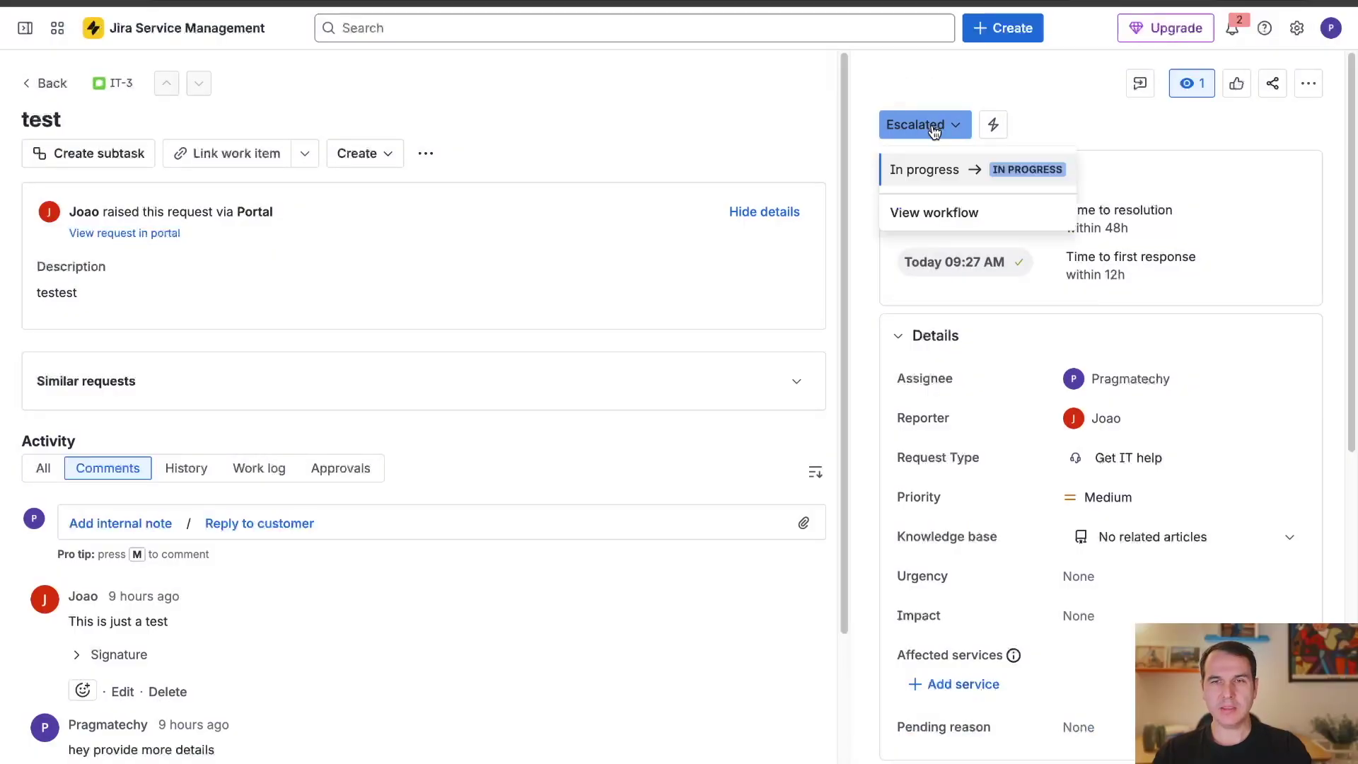
pyautogui.click(941, 170)
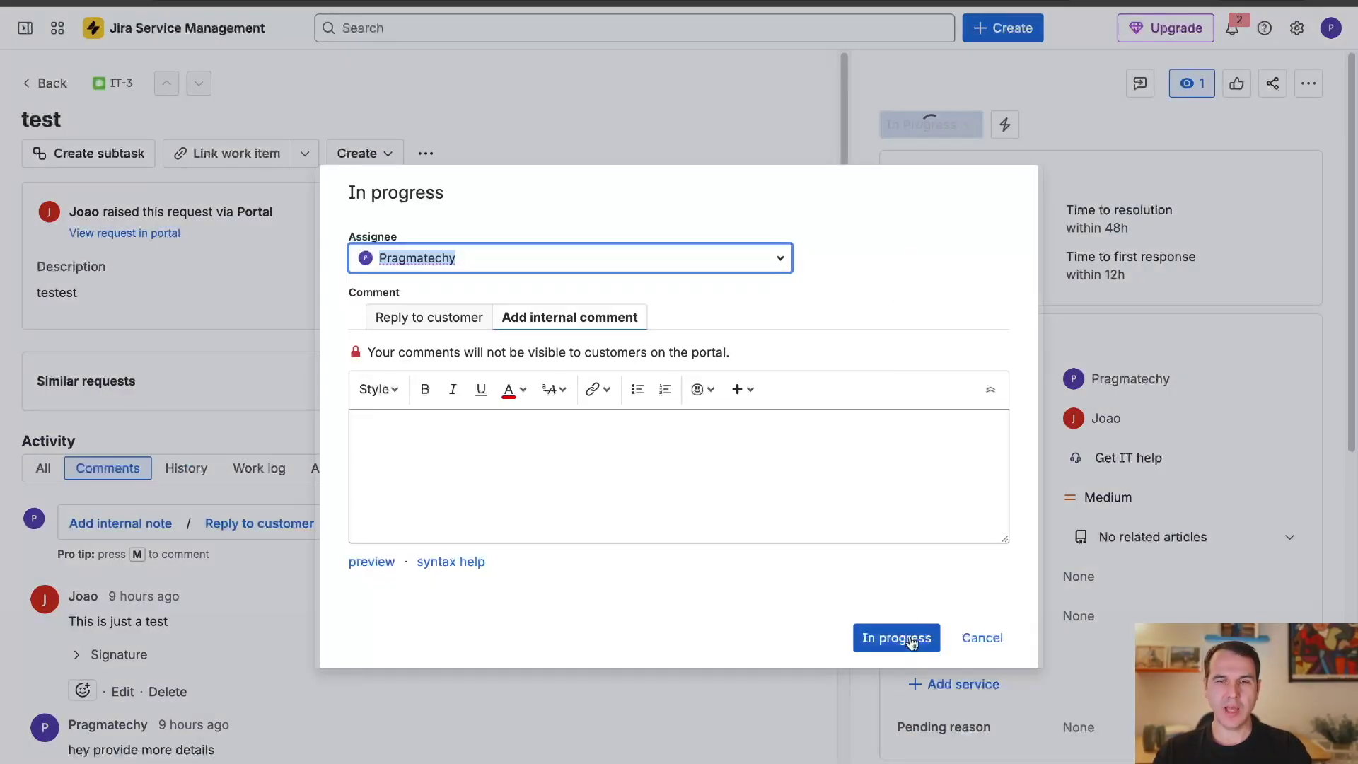
pyautogui.click(897, 638)
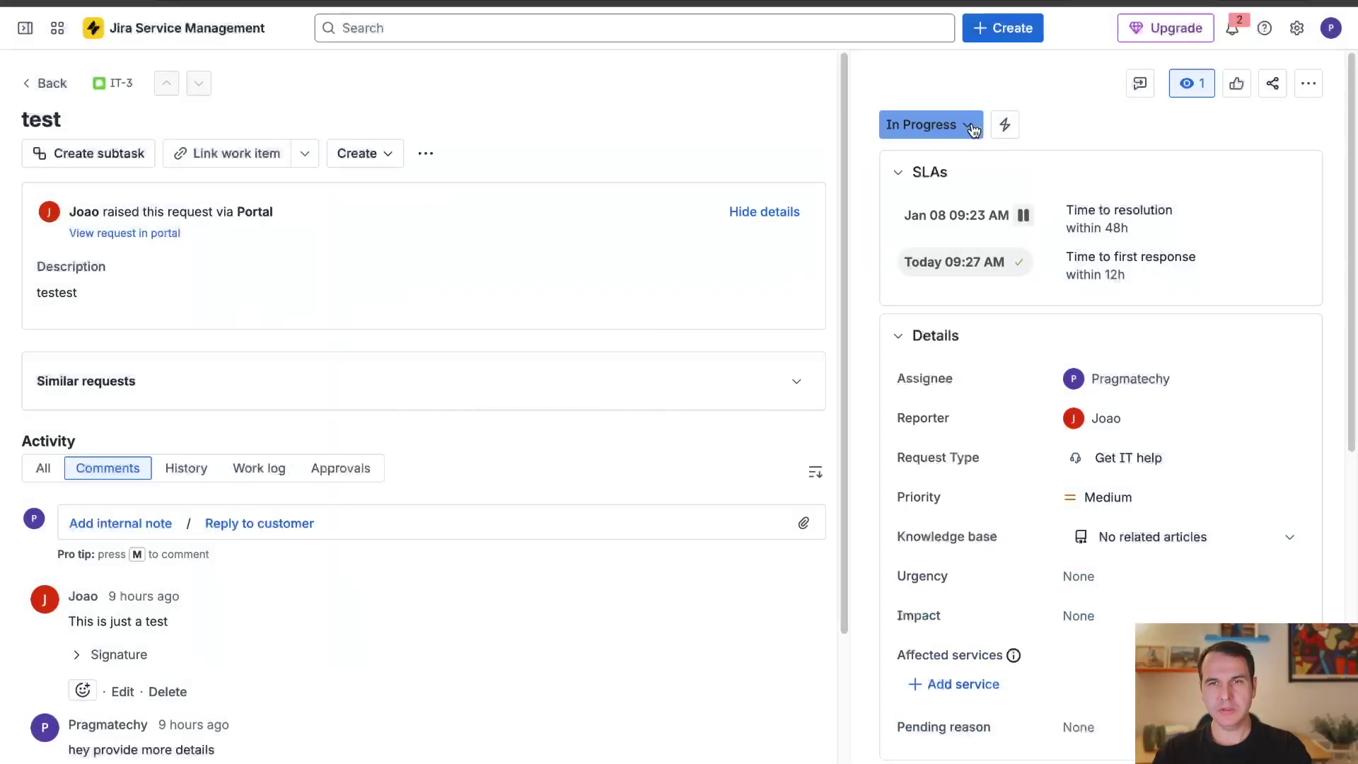
# Step: Review the workflow diagram of the test request to see which statuses can follow In Progress
pyautogui.click(970, 125)
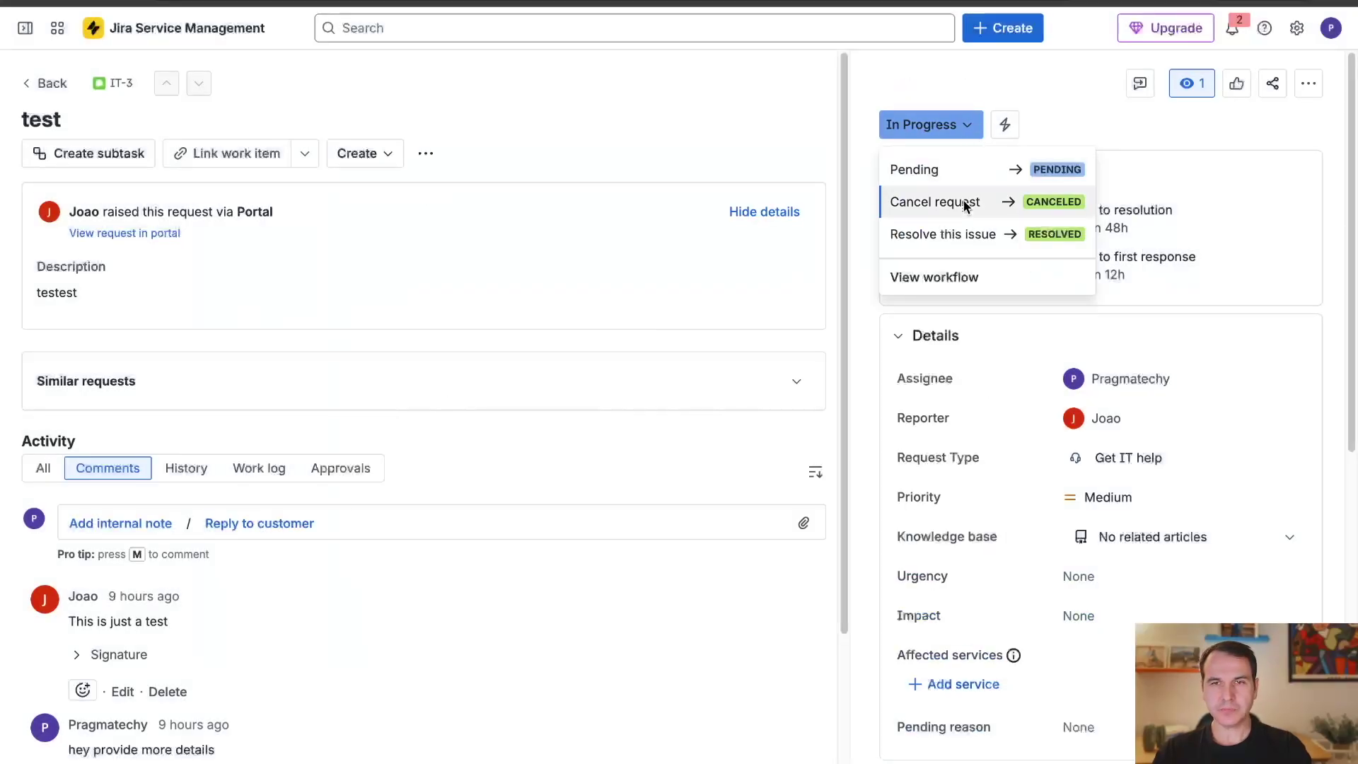
pyautogui.click(954, 278)
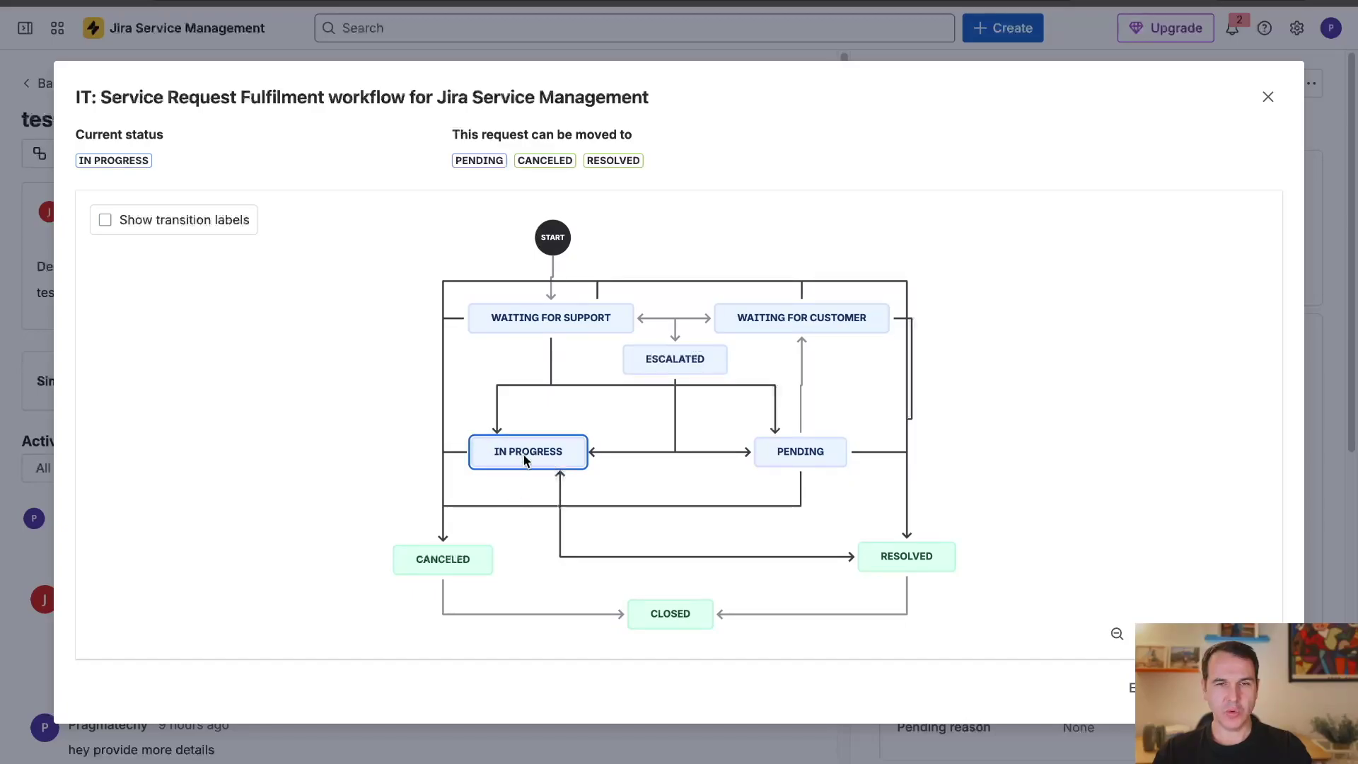
pyautogui.moveTo(442, 453)
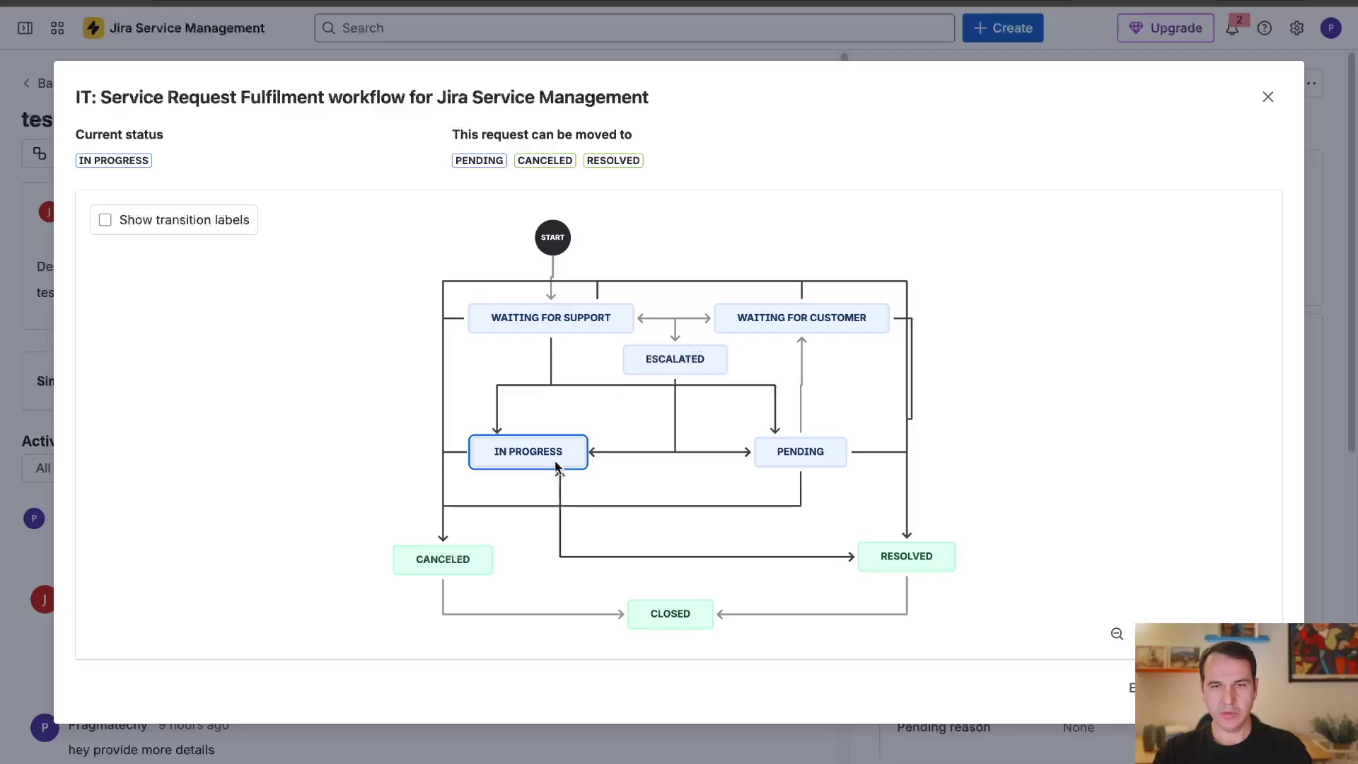
pyautogui.moveTo(555, 491)
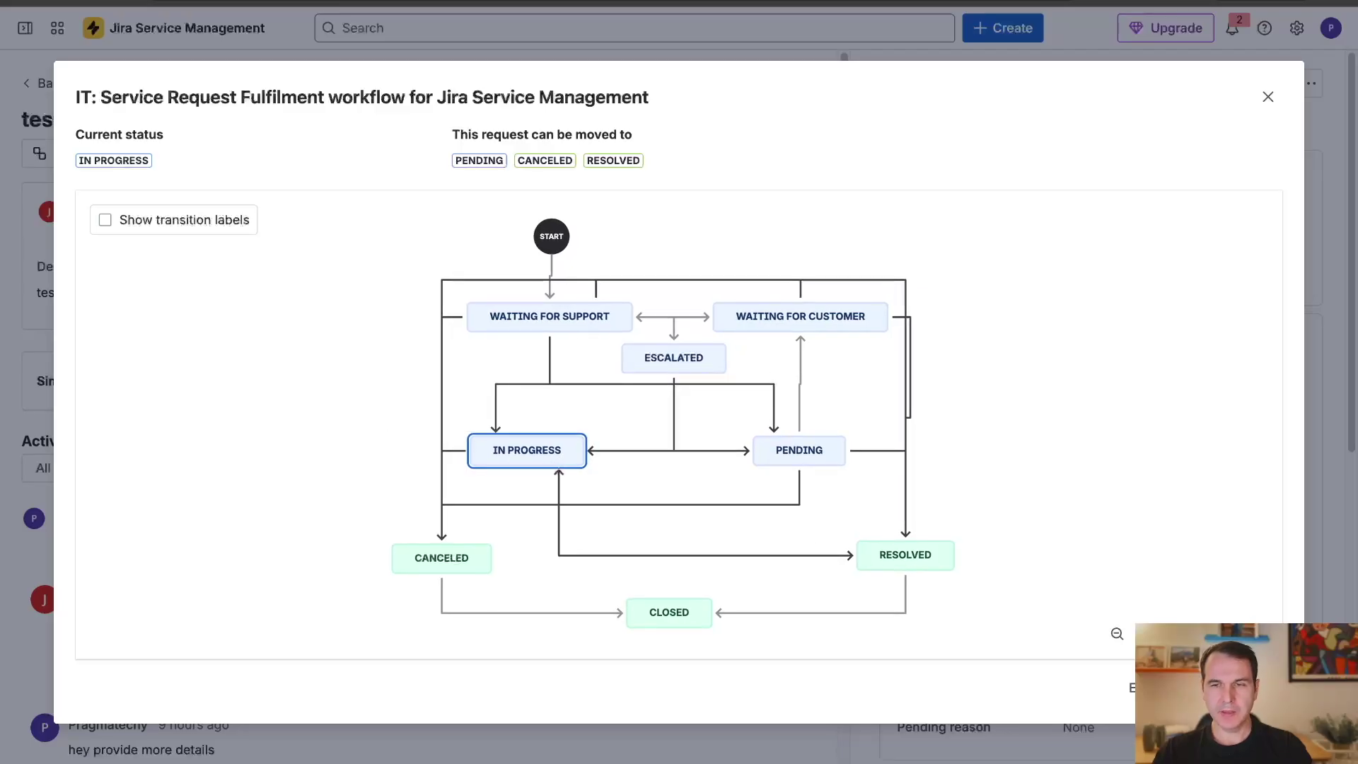
pyautogui.press('Escape')
# Step: Resolve the test request with the resolution Done and the internal comment "This has been fixed"
pyautogui.click(967, 126)
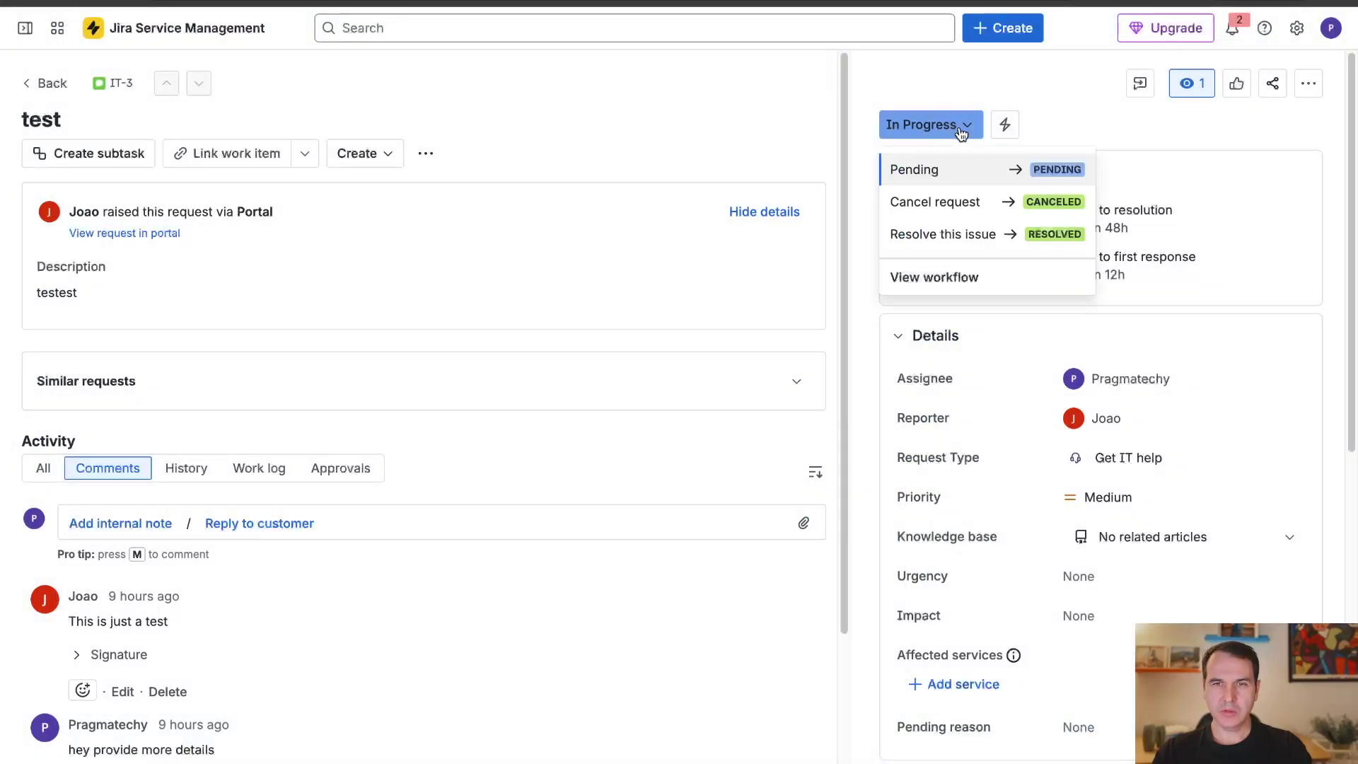
pyautogui.click(965, 234)
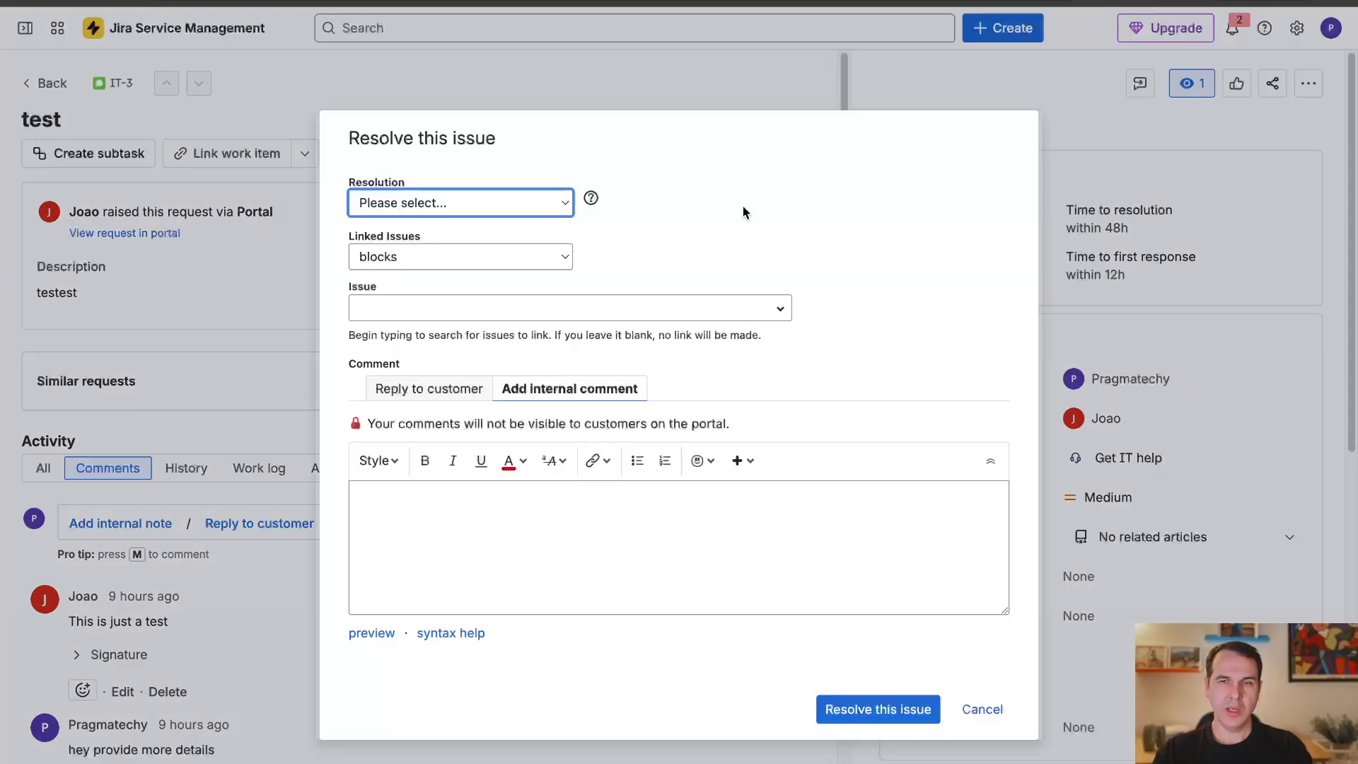
pyautogui.click(541, 560)
pyautogui.write('This has been fixed')
pyautogui.click(878, 709)
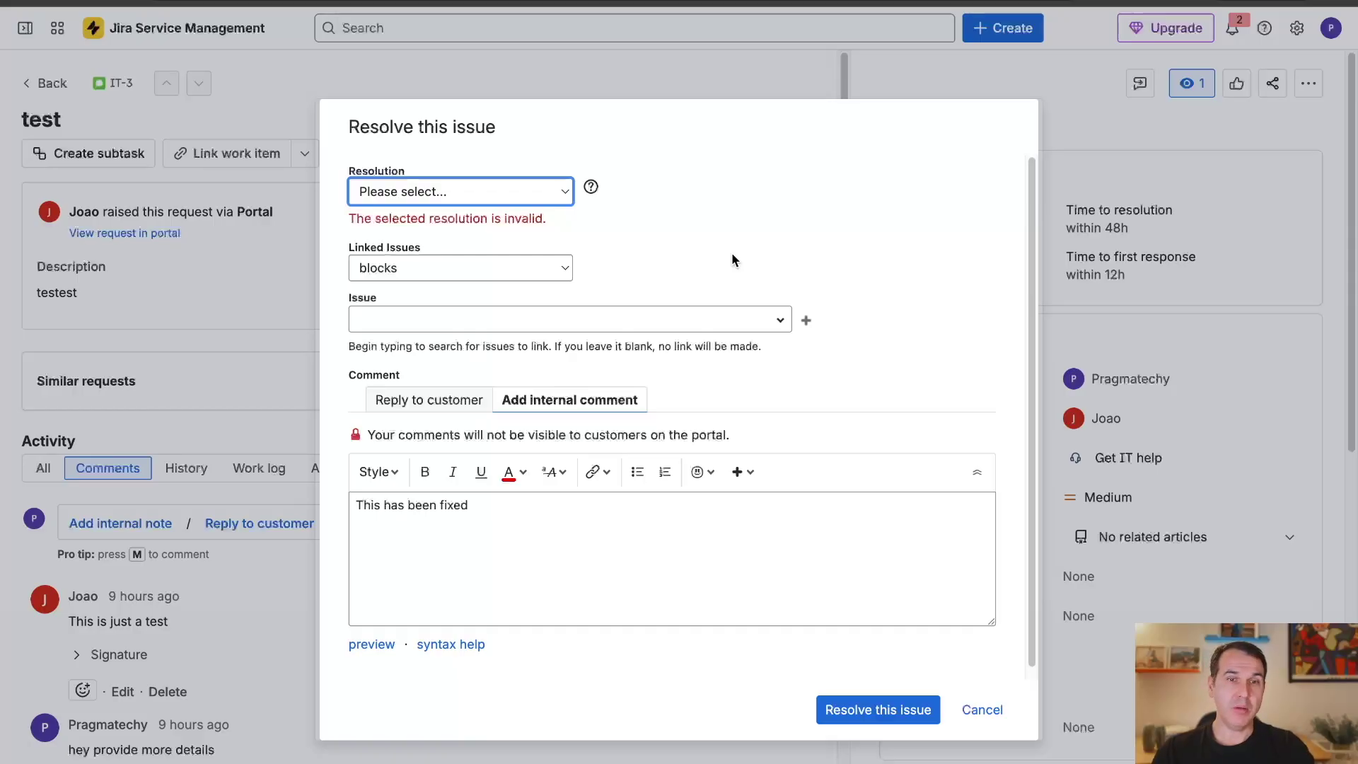
pyautogui.click(492, 198)
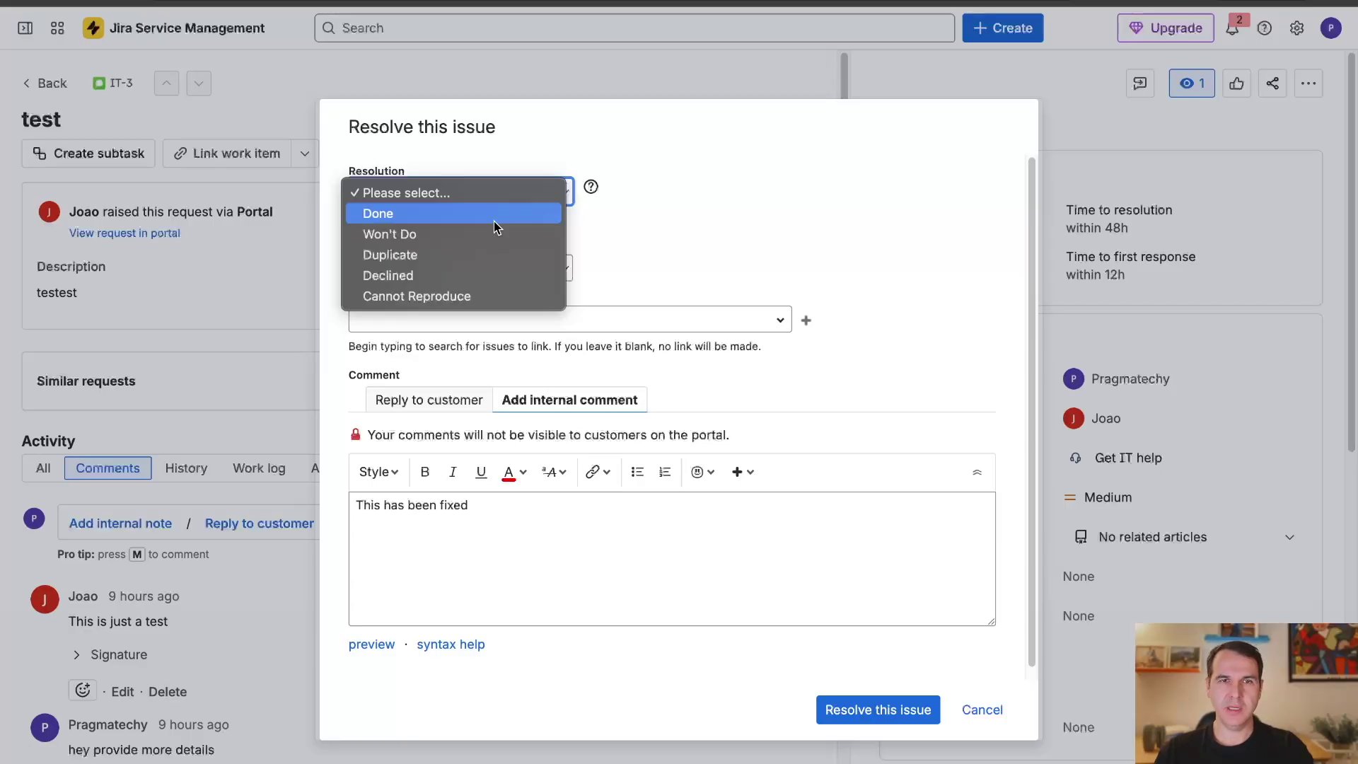
pyautogui.click(494, 221)
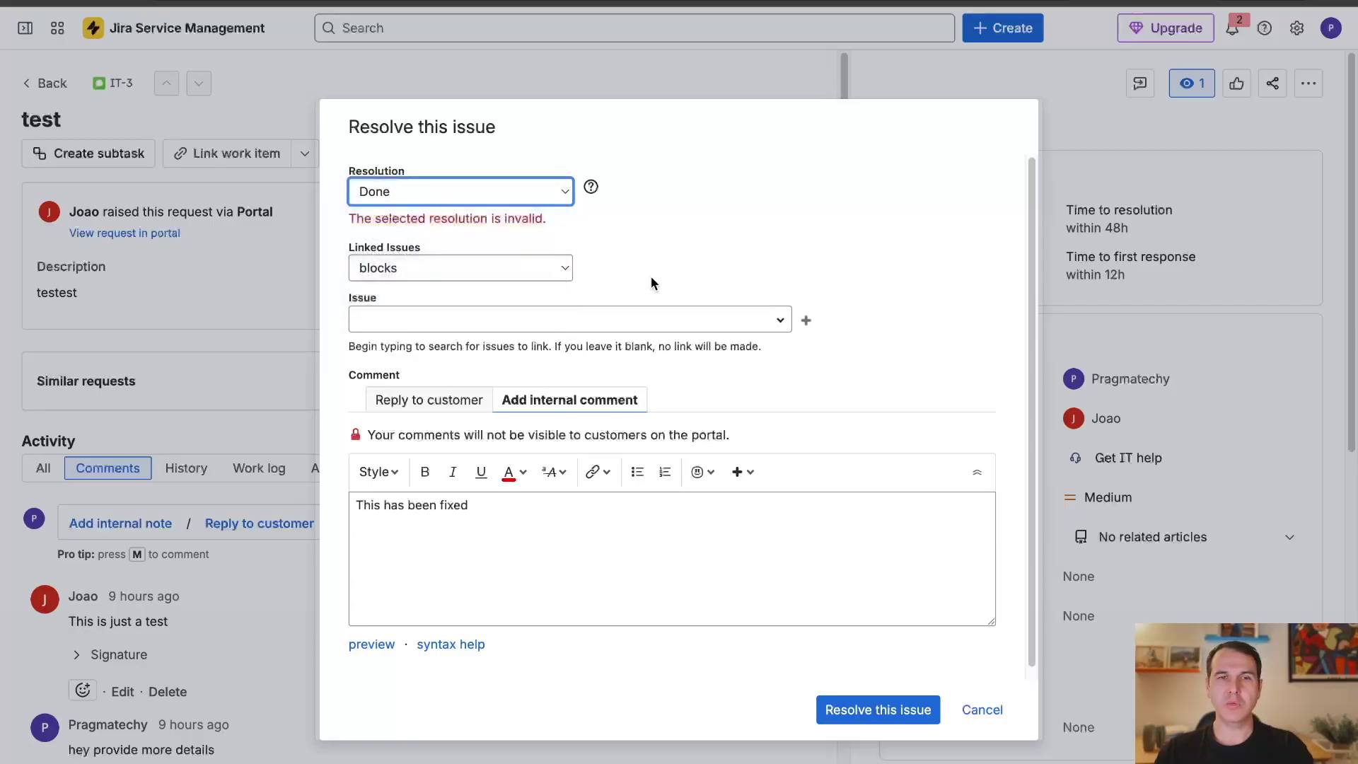
pyautogui.click(862, 702)
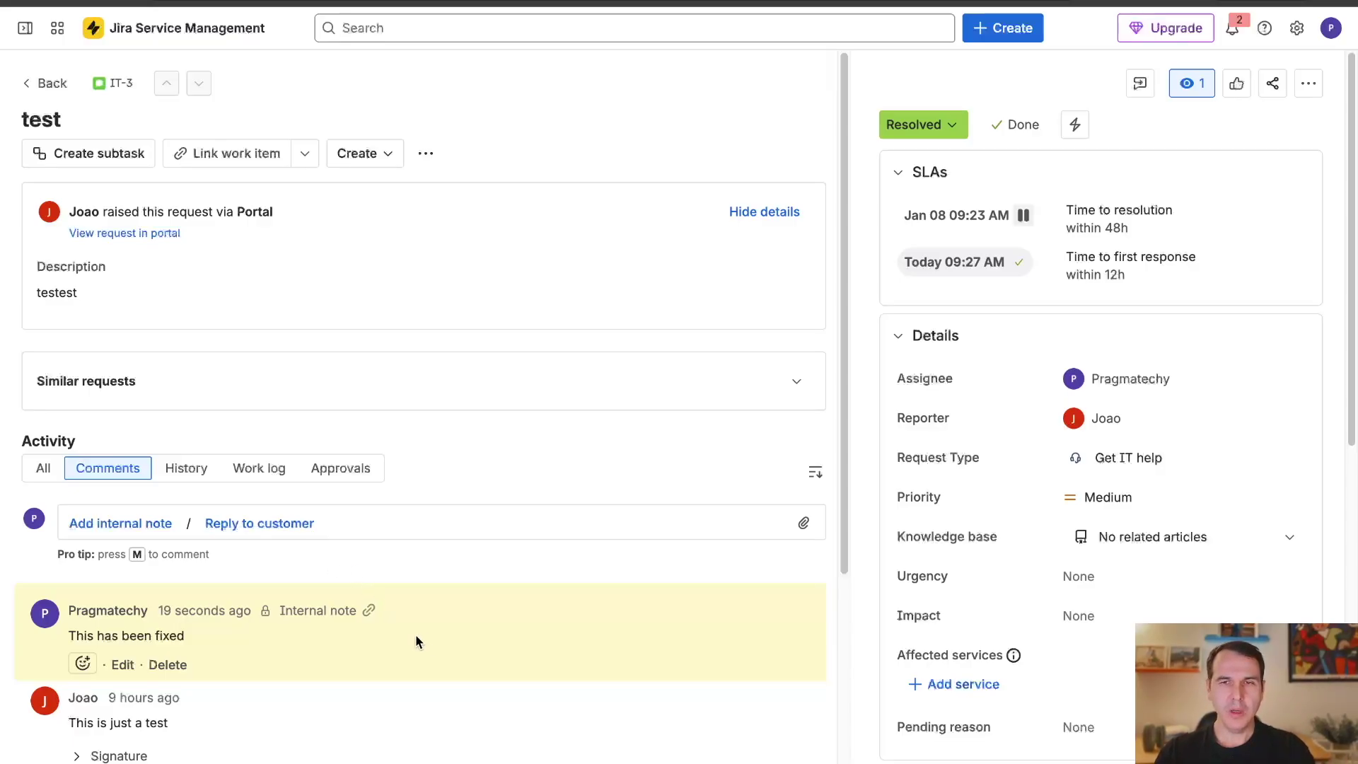
# Step: Return to the It Support queues, check the All open queue in the Default group, and display the list of all queues
pyautogui.click(45, 83)
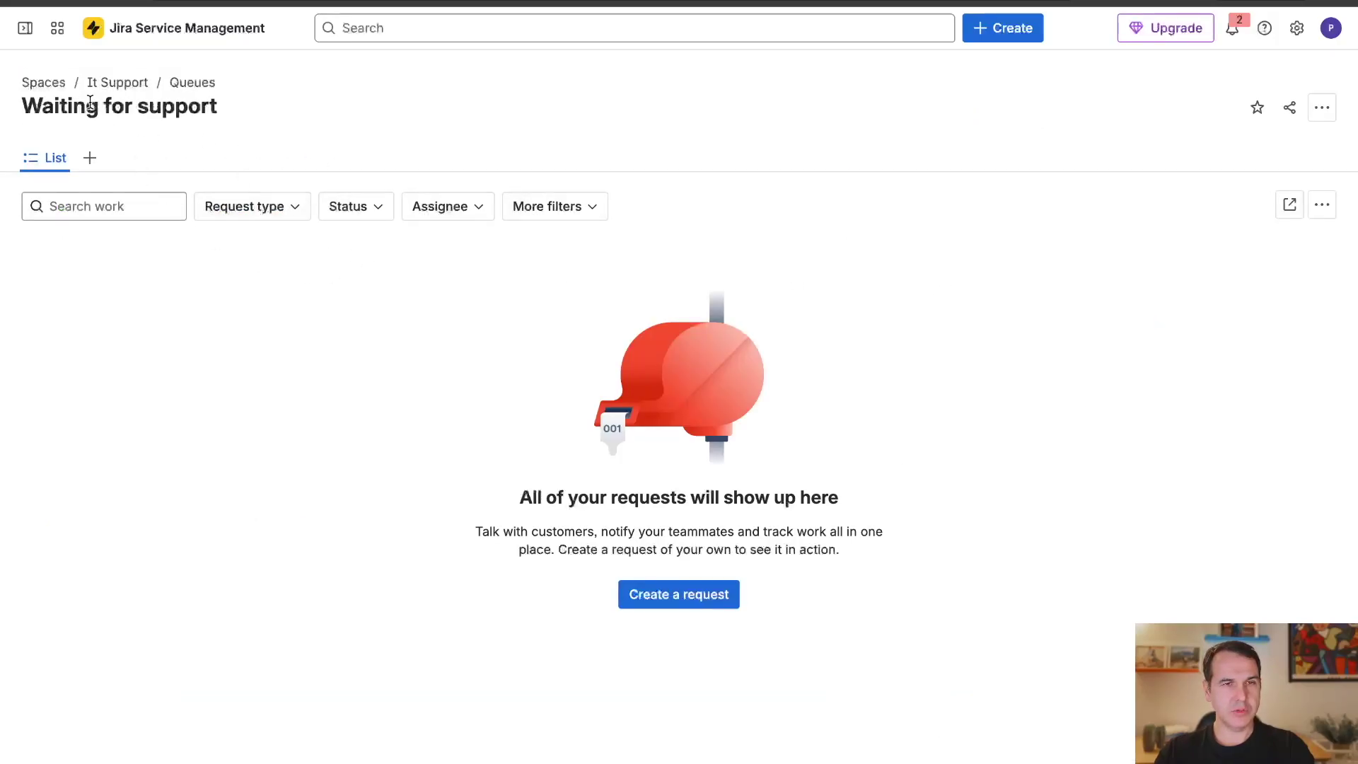
pyautogui.click(25, 28)
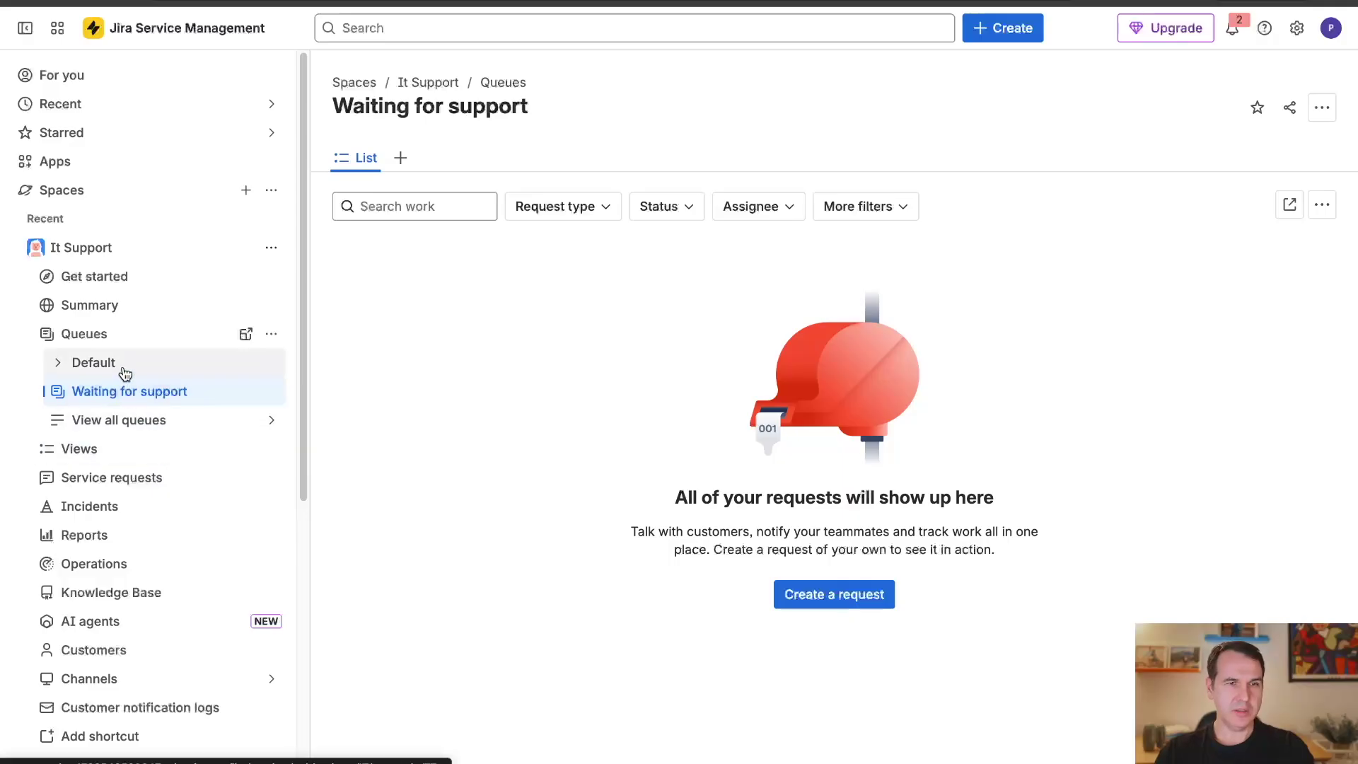
pyautogui.click(75, 364)
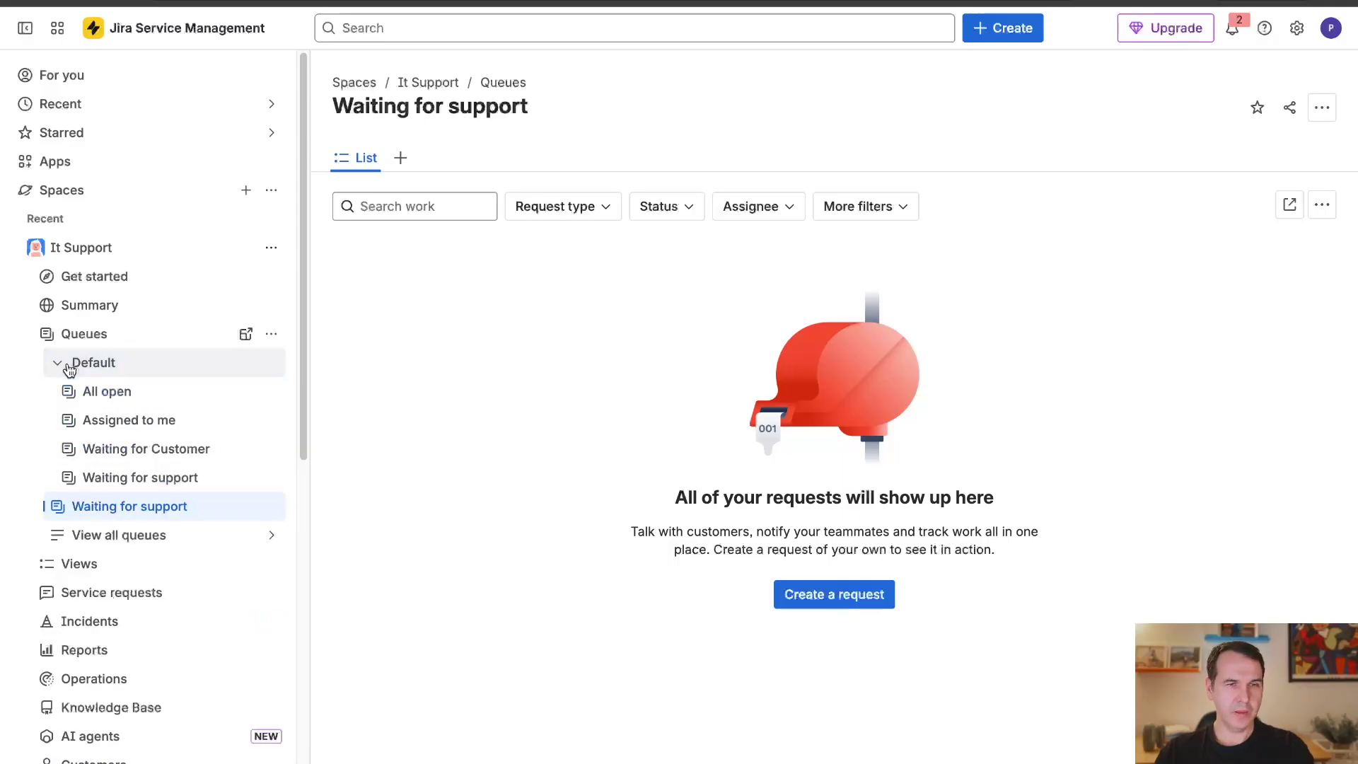
pyautogui.click(113, 395)
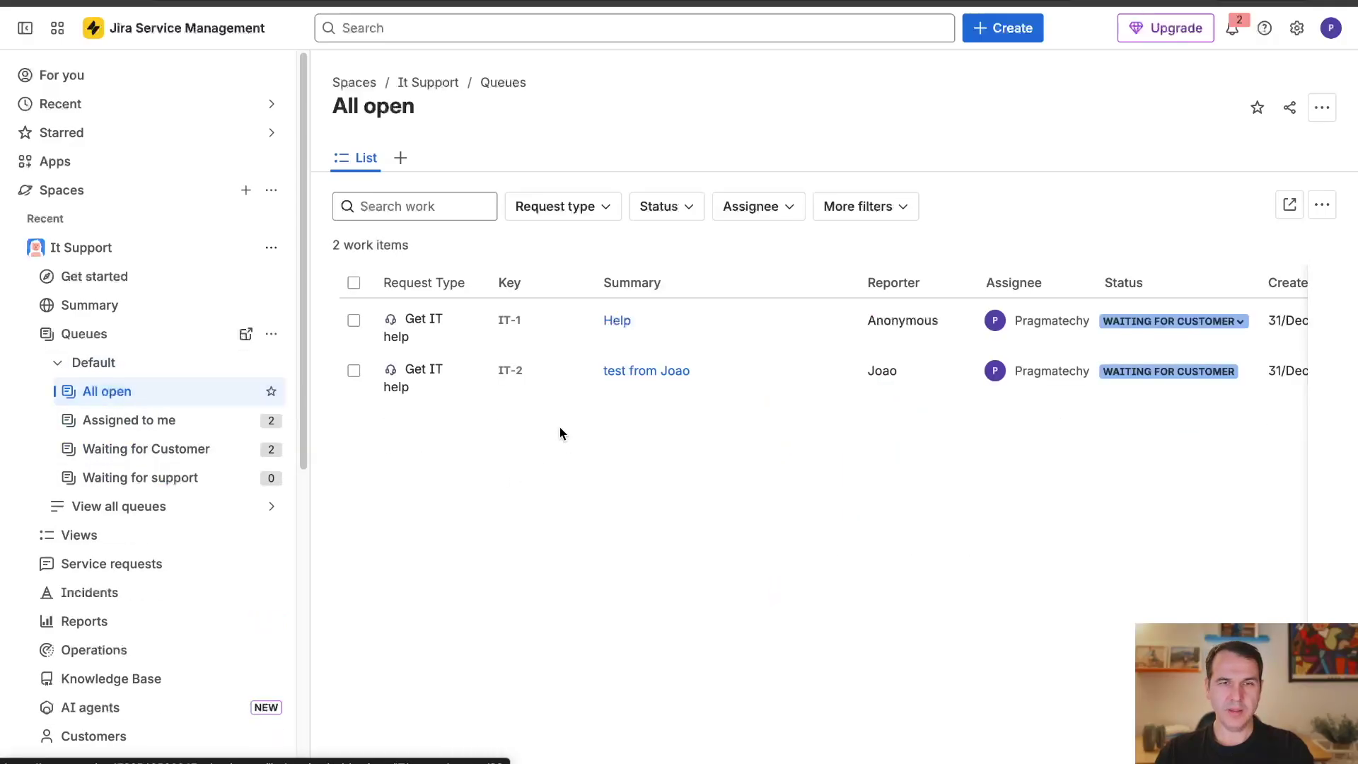
pyautogui.click(113, 506)
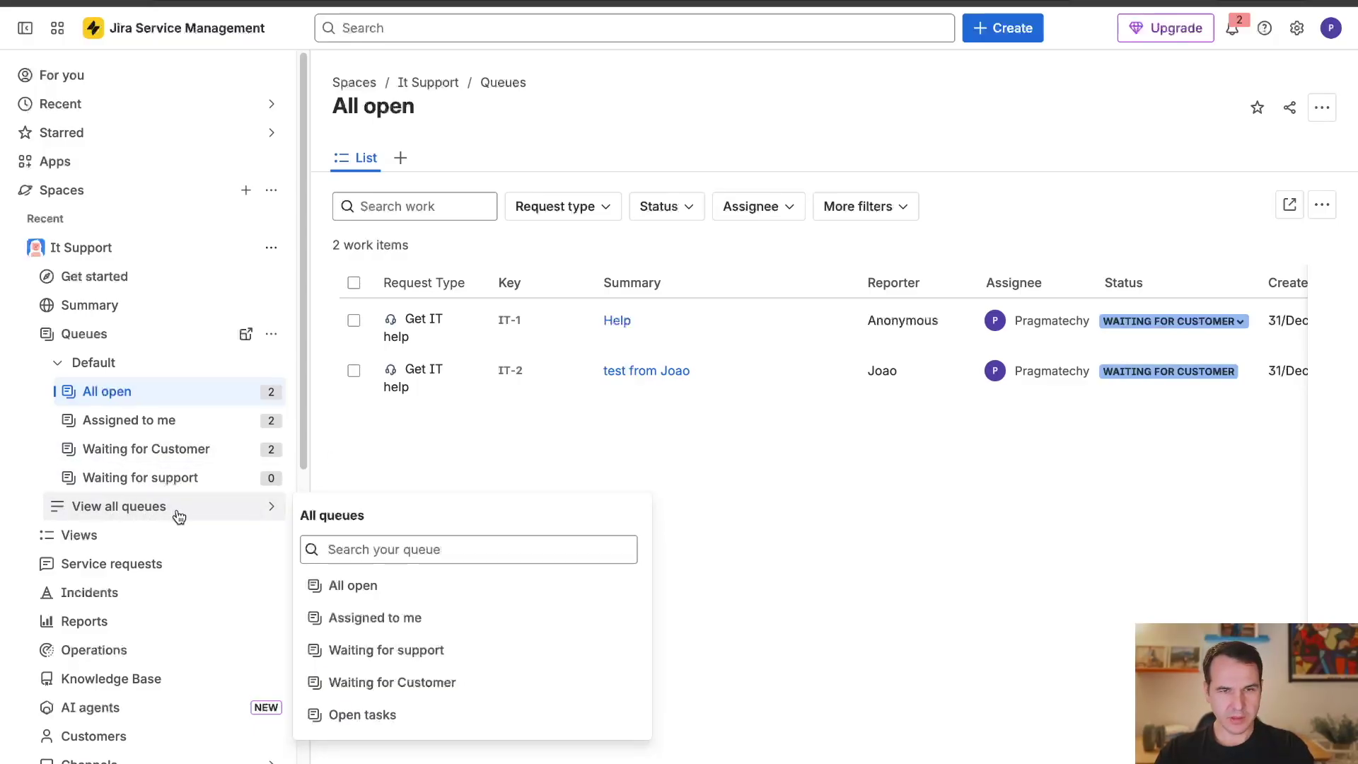